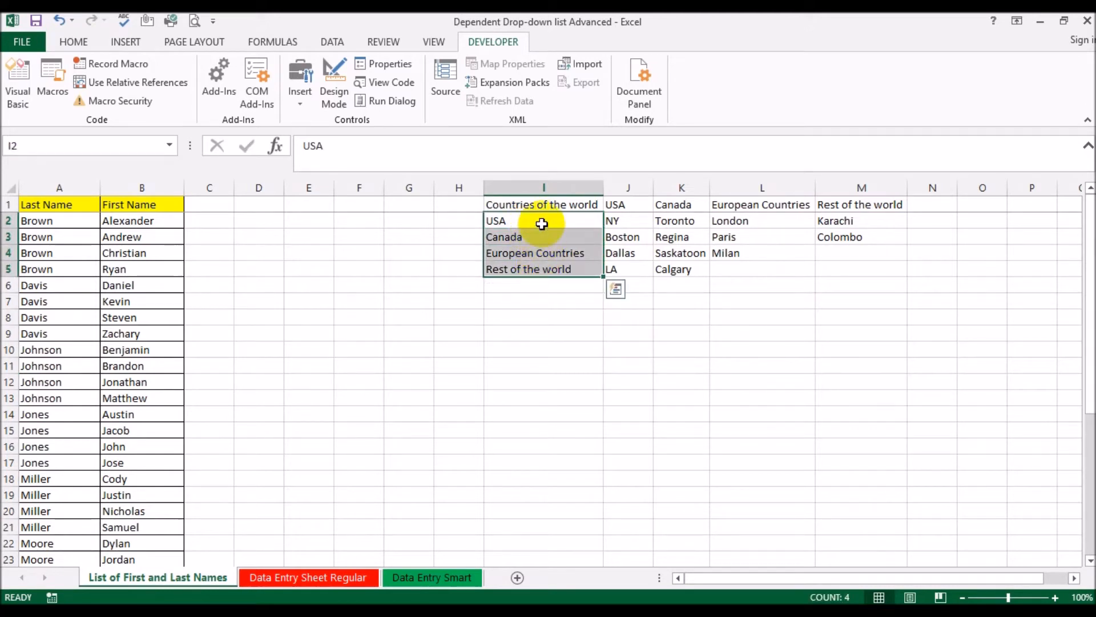
Examine the countries list in column I, the matching city columns J to M, and the last and first name list in columns A and B
left_click(530, 222)
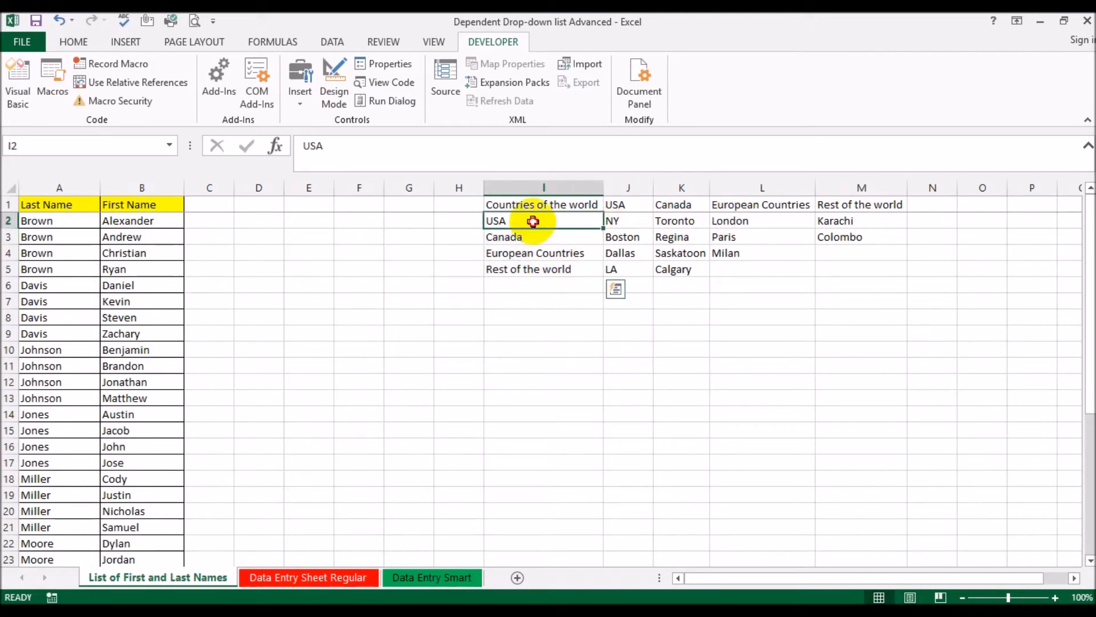
left_click(639, 185)
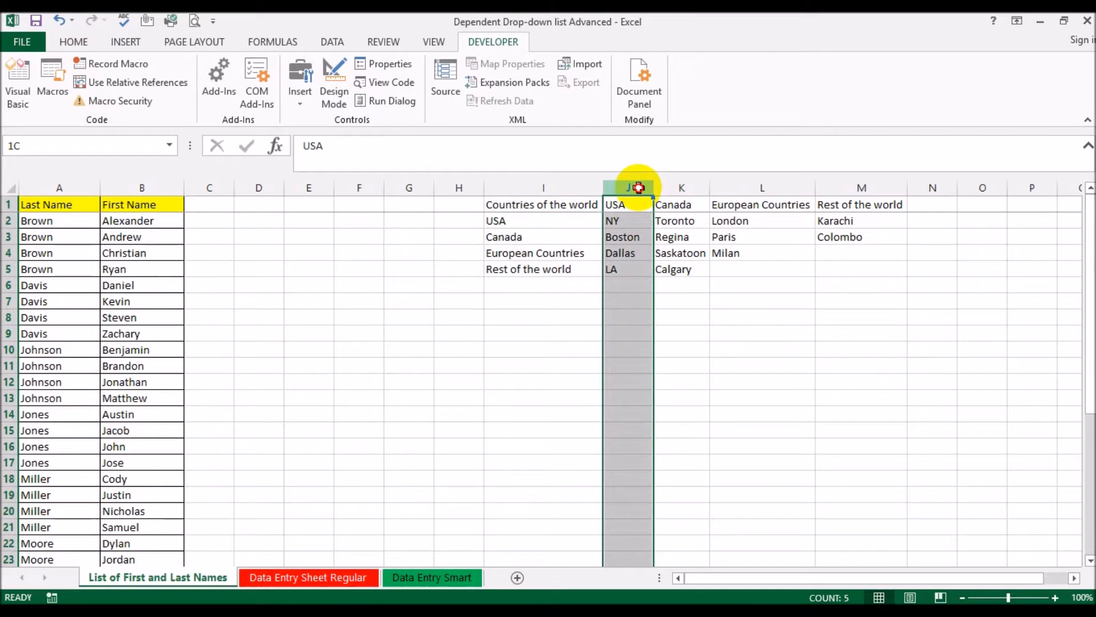
left_click(513, 219)
left_click_drag(513, 218, 521, 271)
left_click_drag(639, 183, 825, 186)
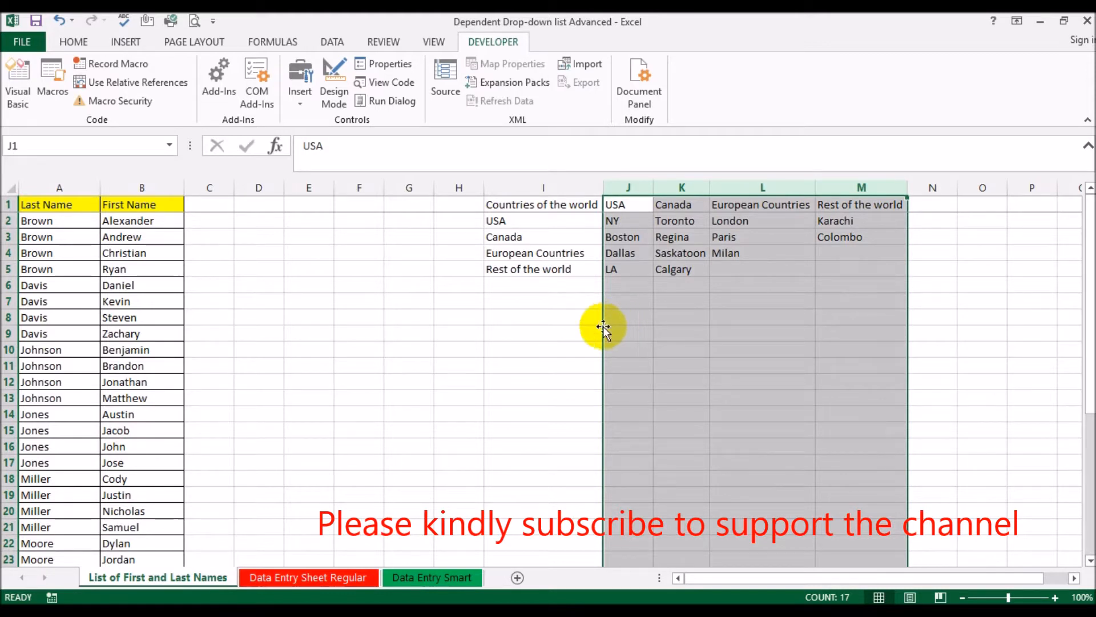
left_click(579, 329)
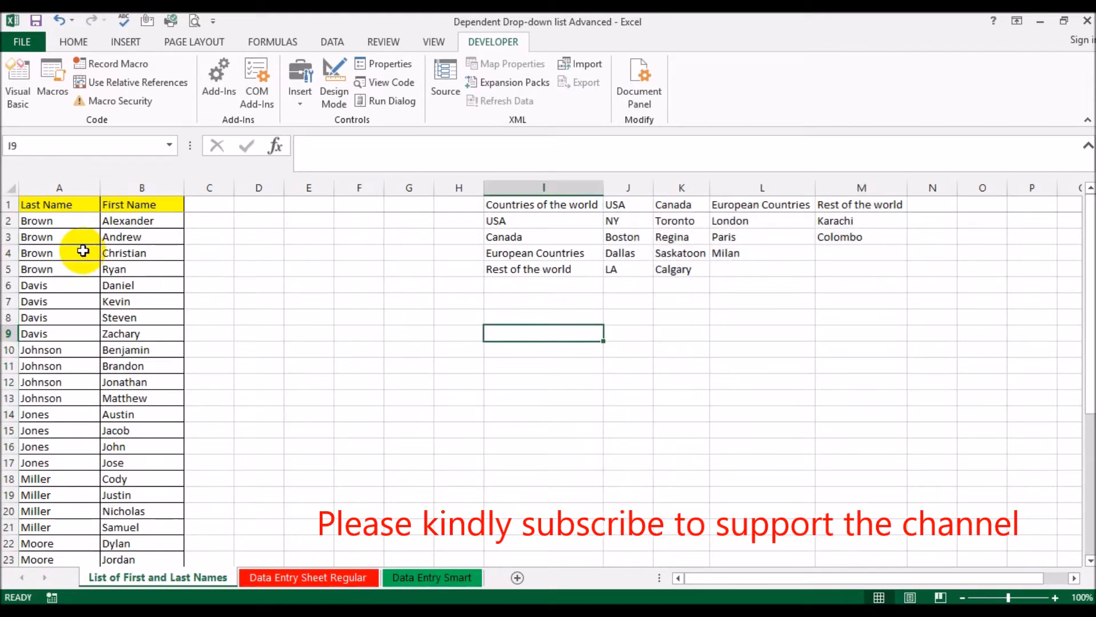
scroll(83, 251, "down", 6)
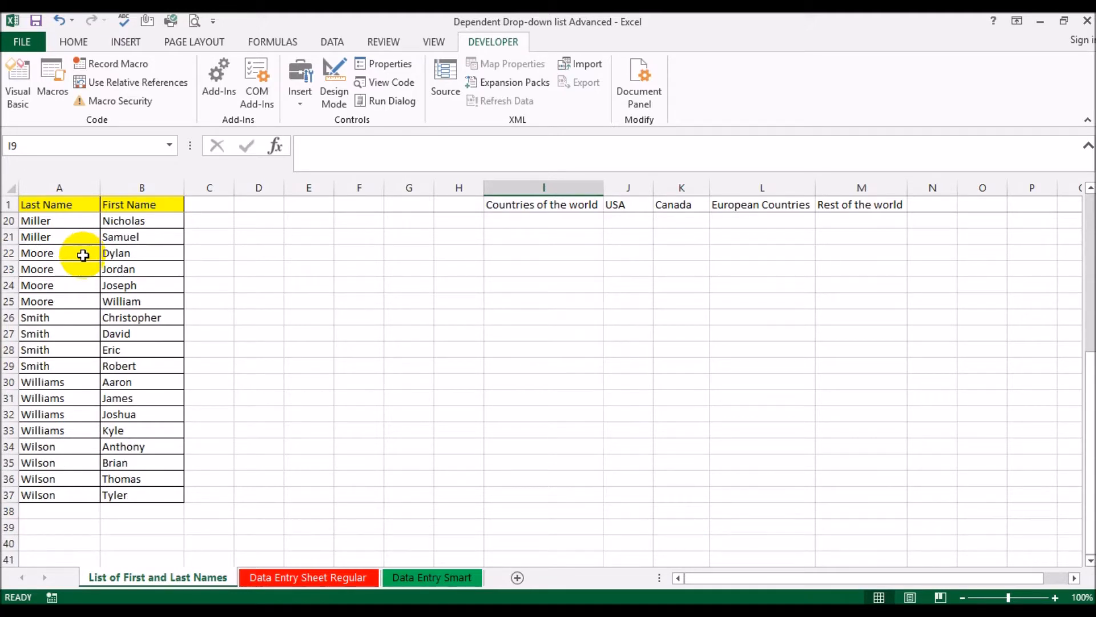
scroll(85, 268, "up", 6)
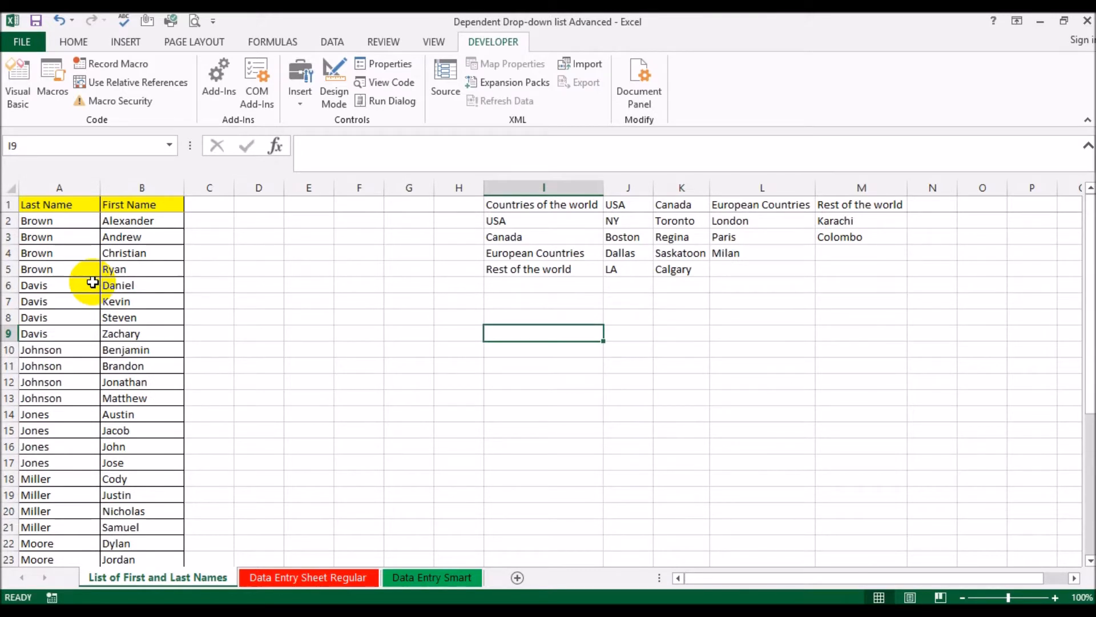
left_click(64, 227)
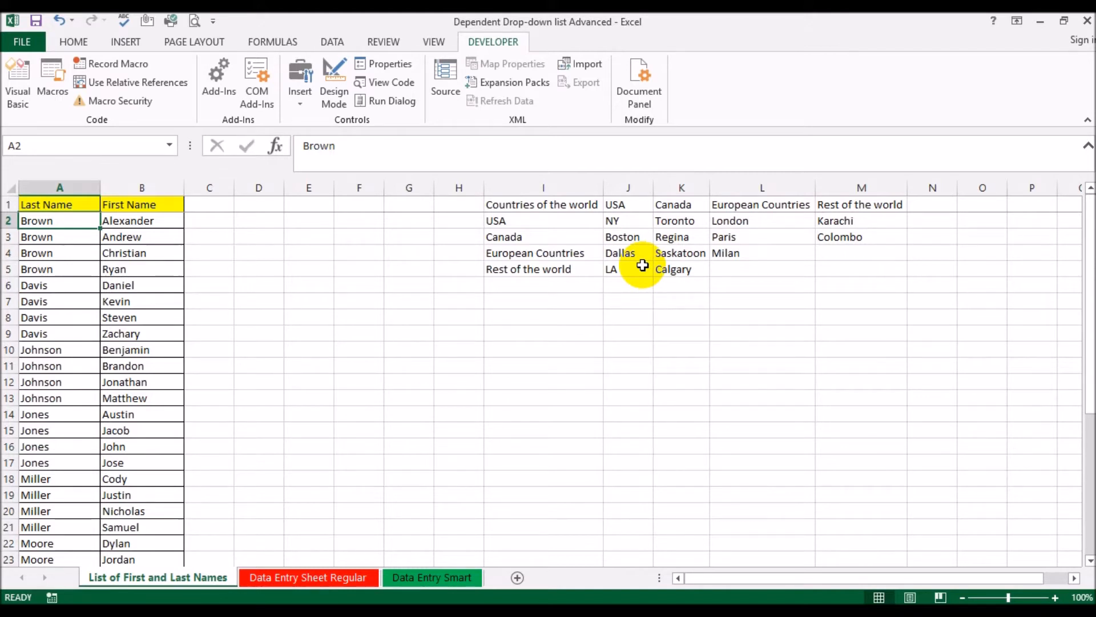
left_click(630, 188)
left_click_drag(631, 187, 839, 191)
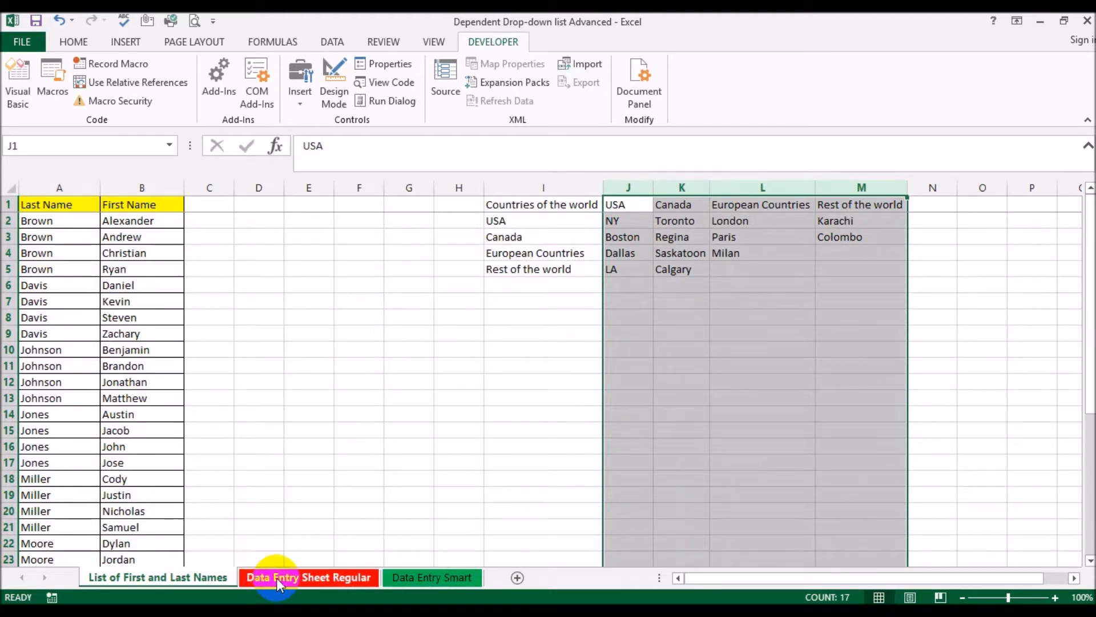
Add List validation to cells A2:A20 of Data Entry Sheet Regular, sourced from A2:A37 of List of First and Last Names
left_click(355, 578)
left_click(395, 576)
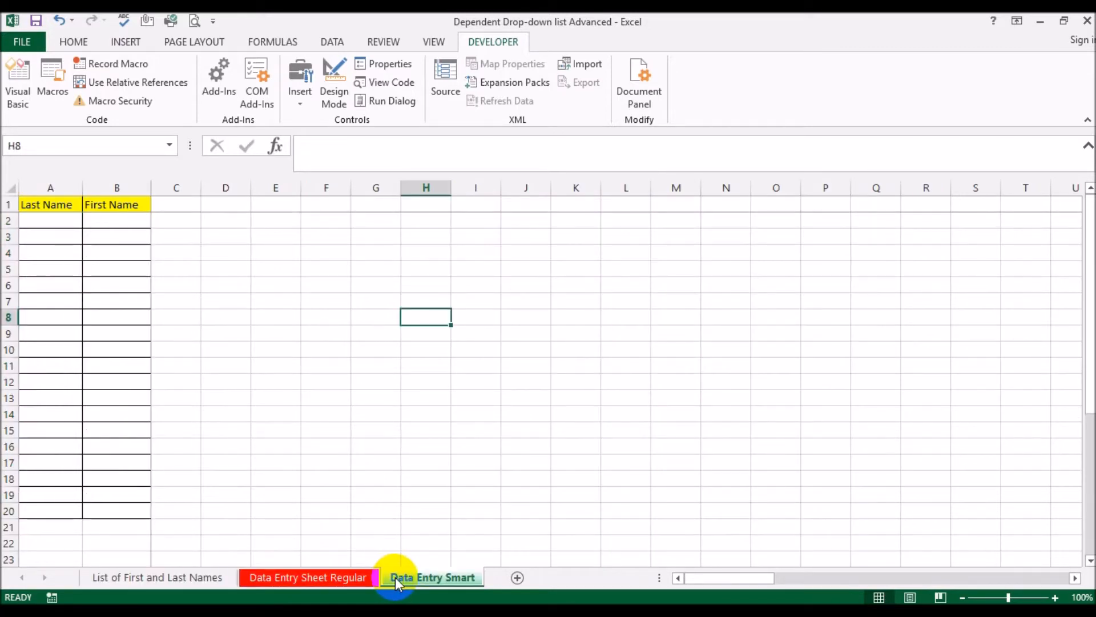
left_click(331, 578)
left_click_drag(56, 220, 59, 507)
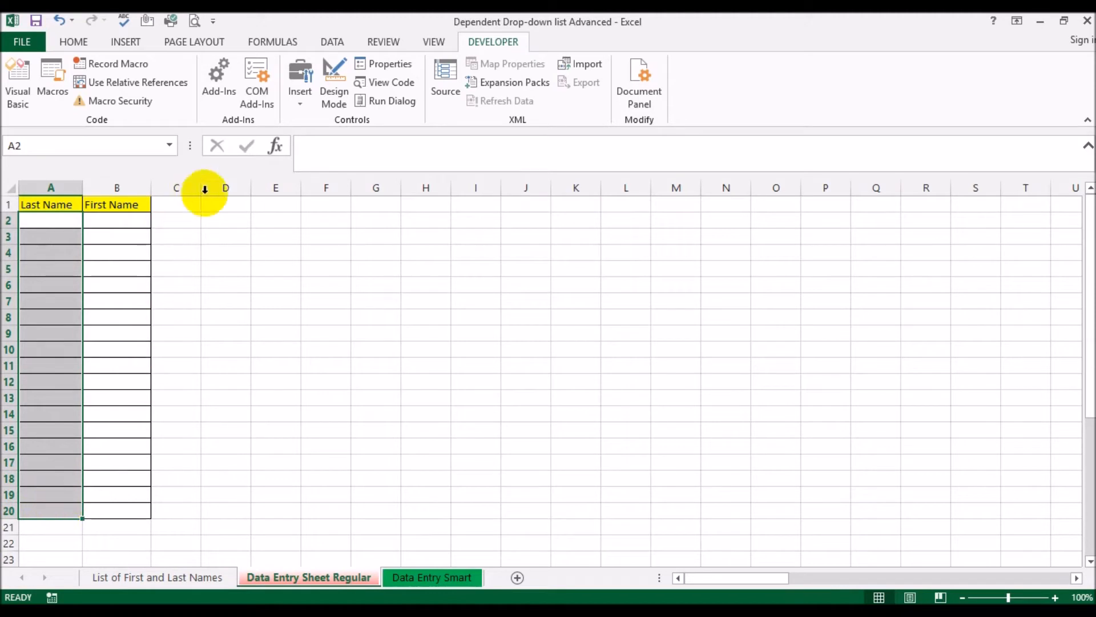
left_click(332, 41)
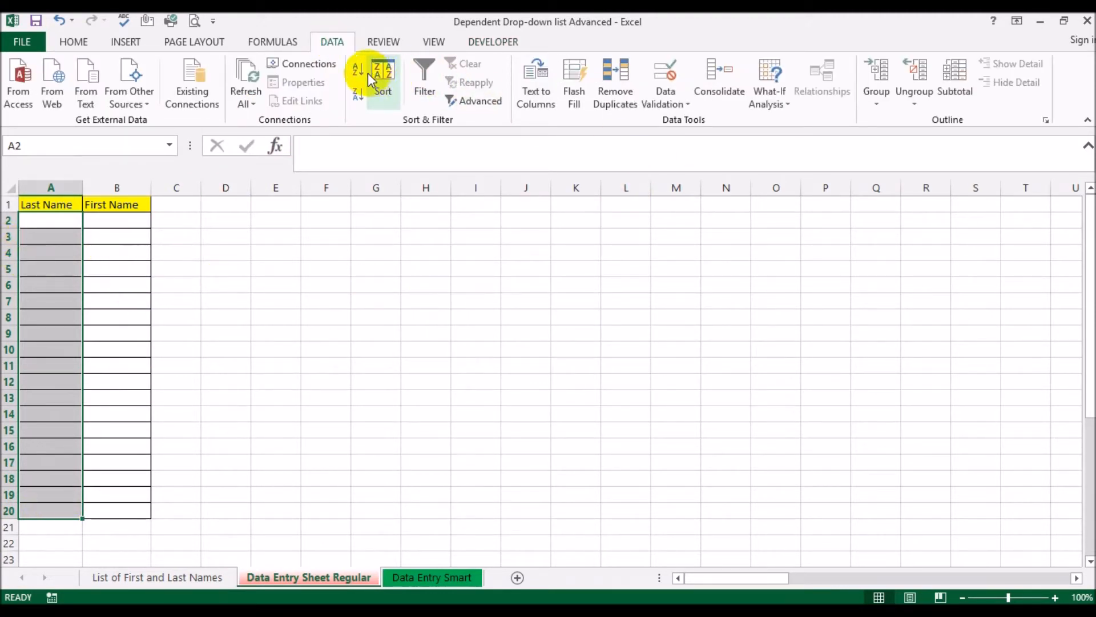
left_click(669, 80)
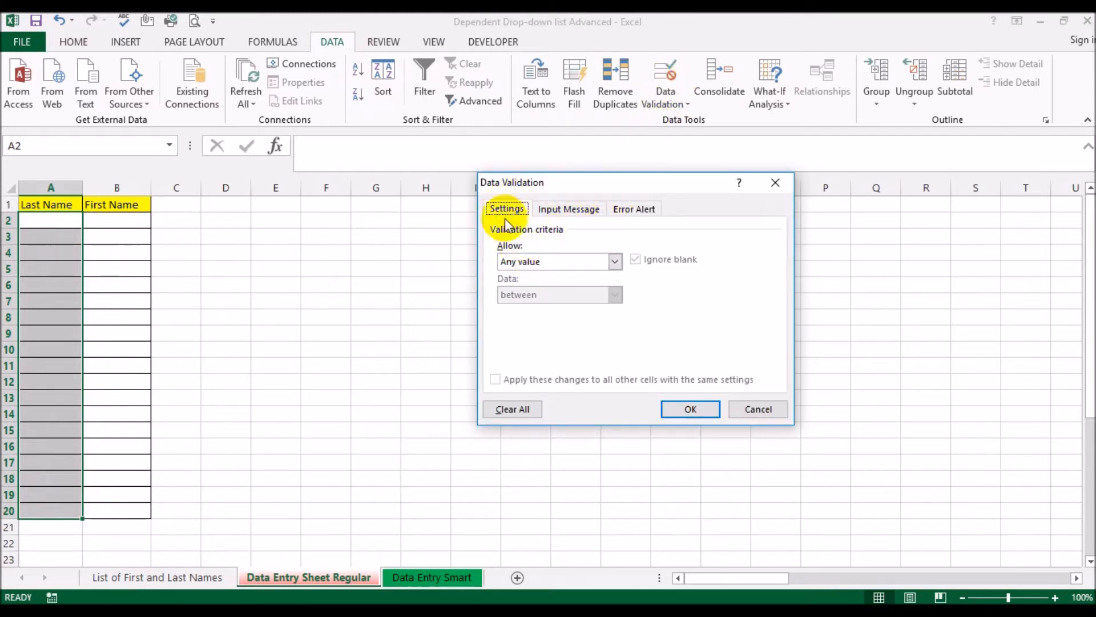
left_click(517, 260)
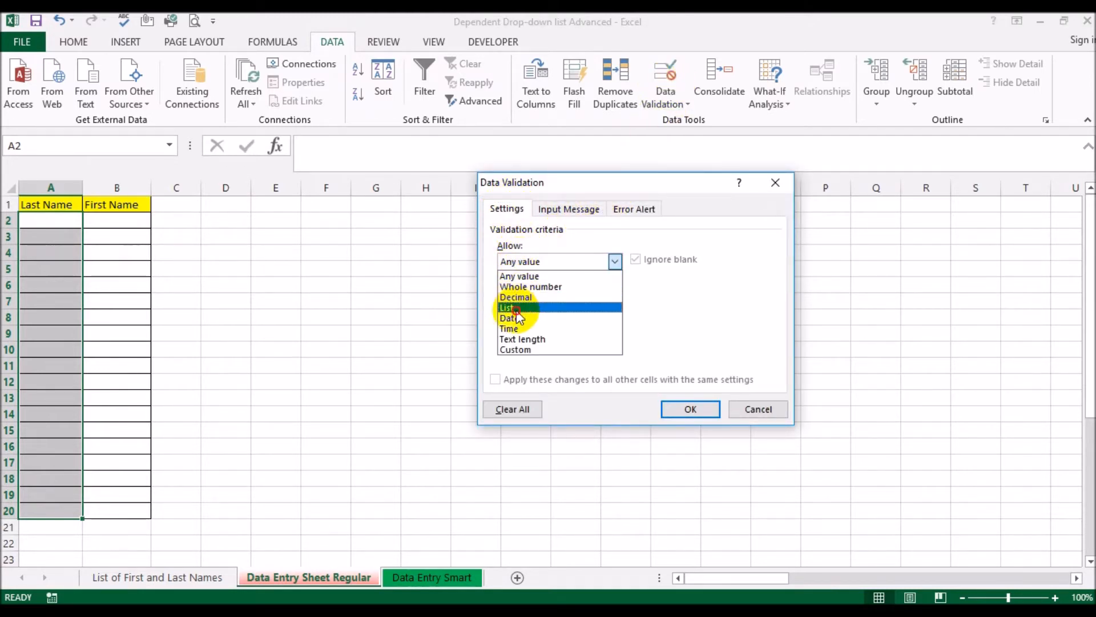
left_click(517, 308)
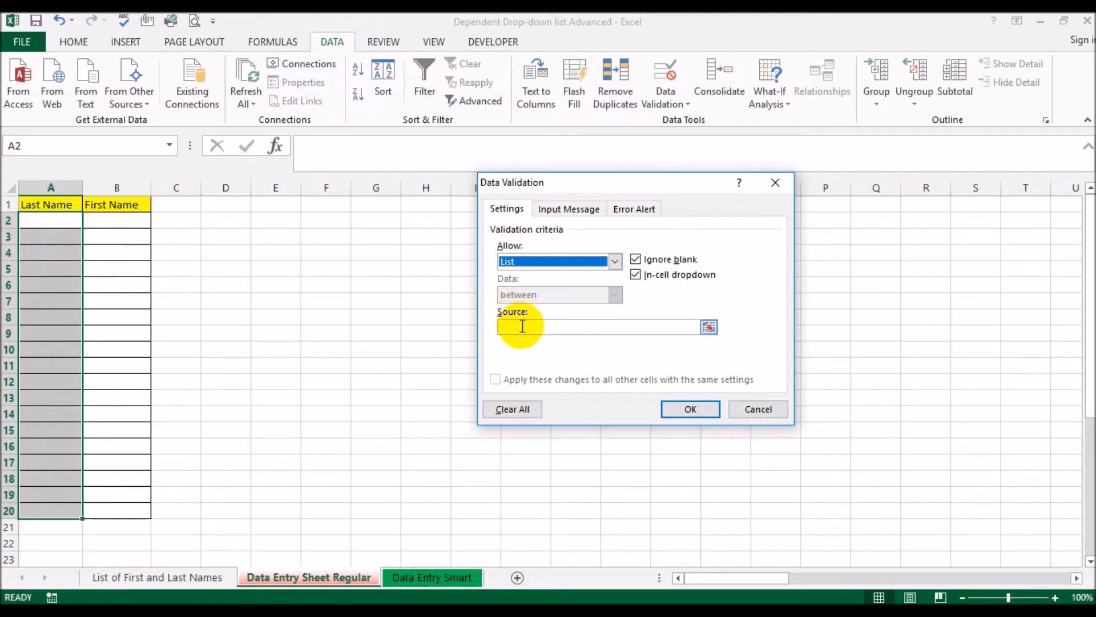
left_click(195, 578)
left_click(51, 221)
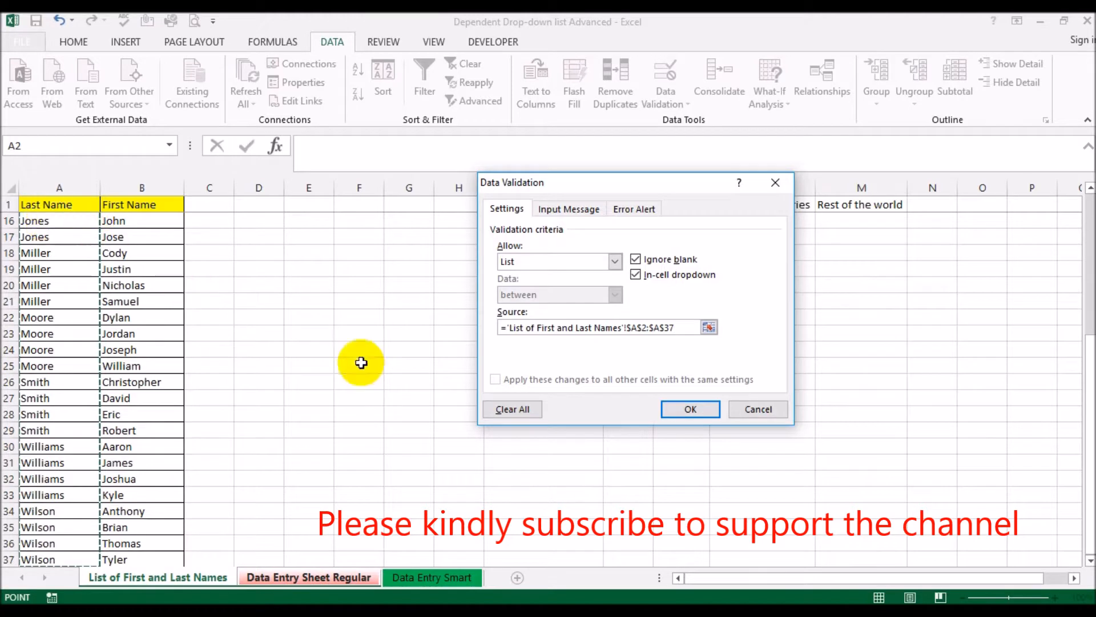
left_click(690, 409)
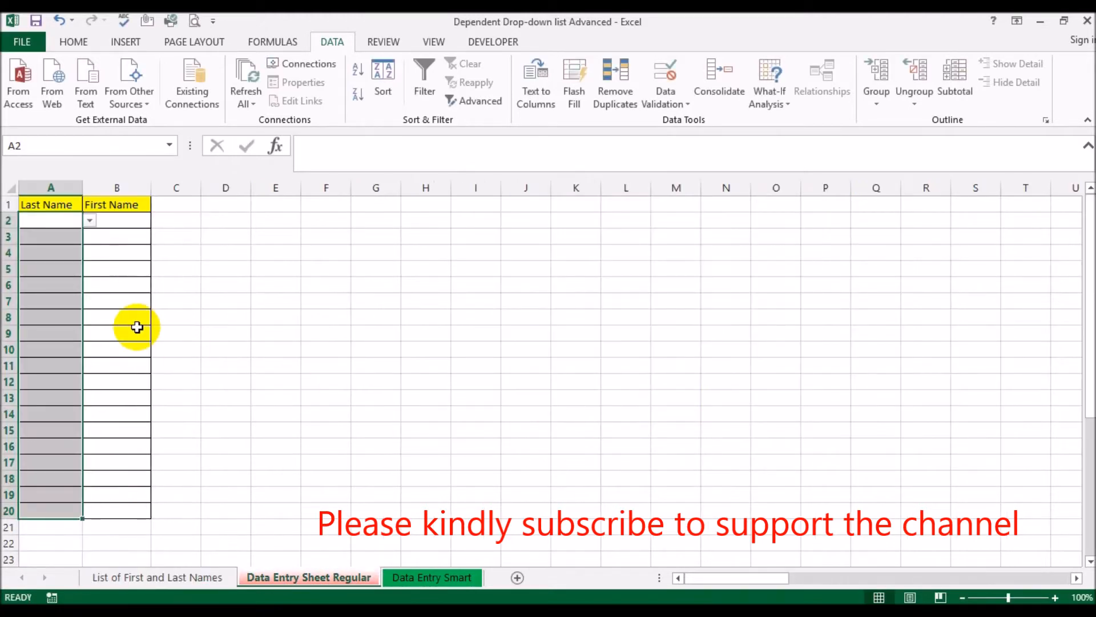
Check the Last Name drop-down in A2 and compare its entries with the repeated last names in the source list
left_click(276, 332)
left_click(35, 226)
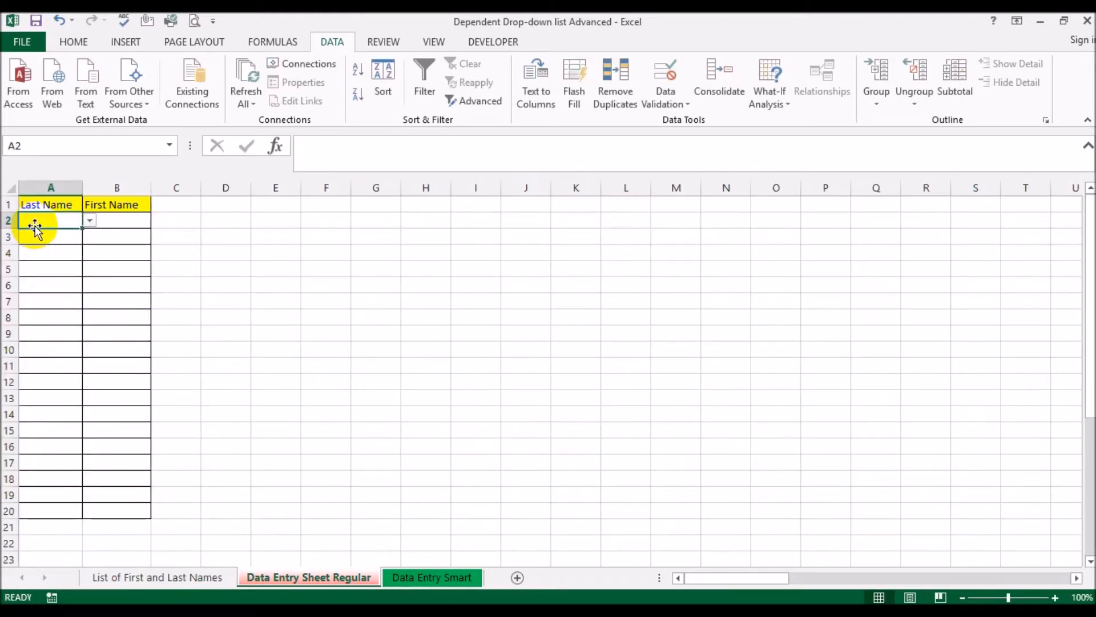
left_click(92, 220)
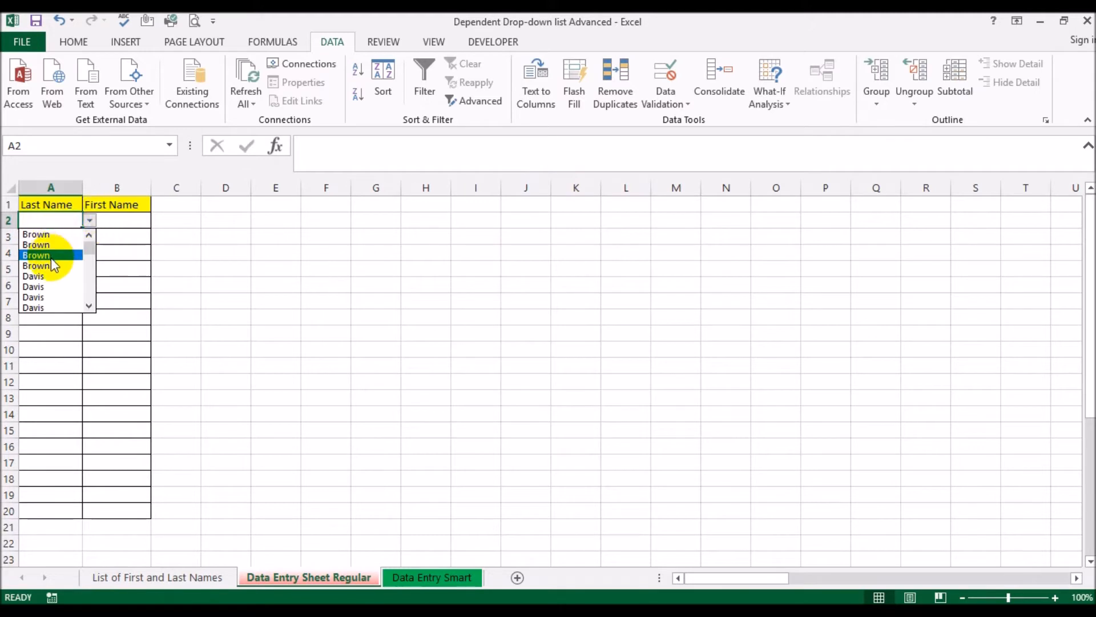
left_click(186, 579)
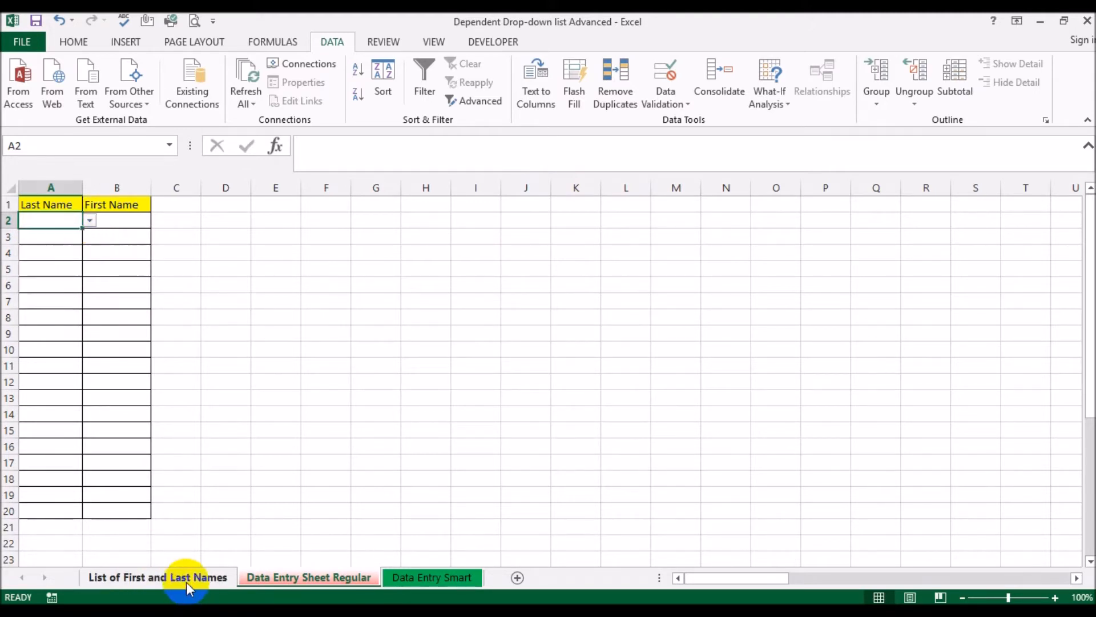
scroll(125, 282, "up", 5)
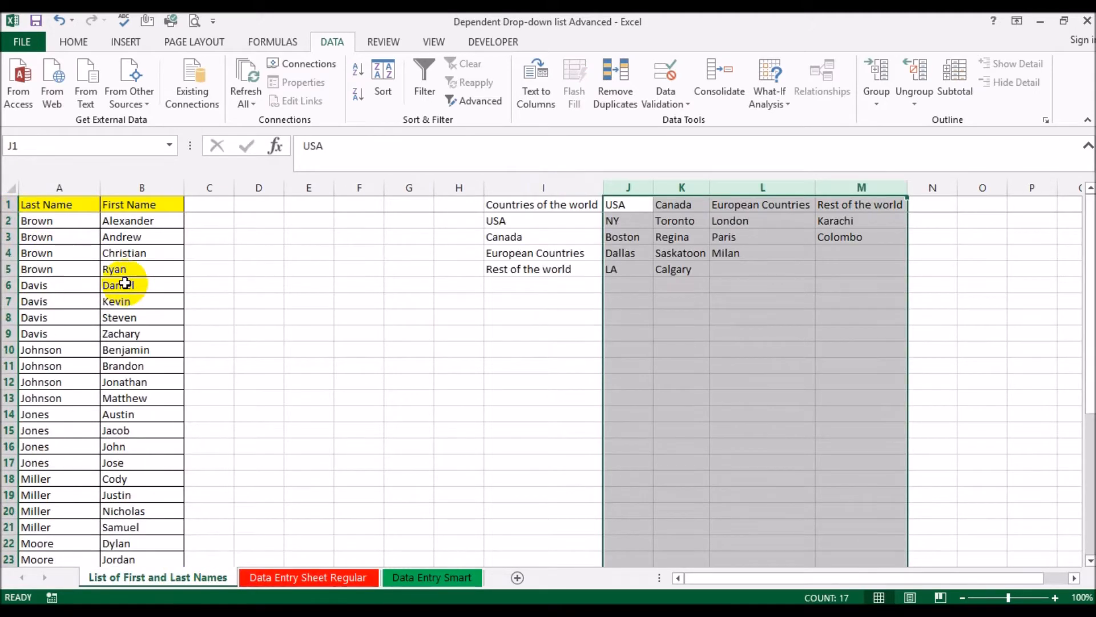
left_click(69, 222)
left_click_drag(69, 225, 125, 274)
left_click_drag(54, 289, 55, 318)
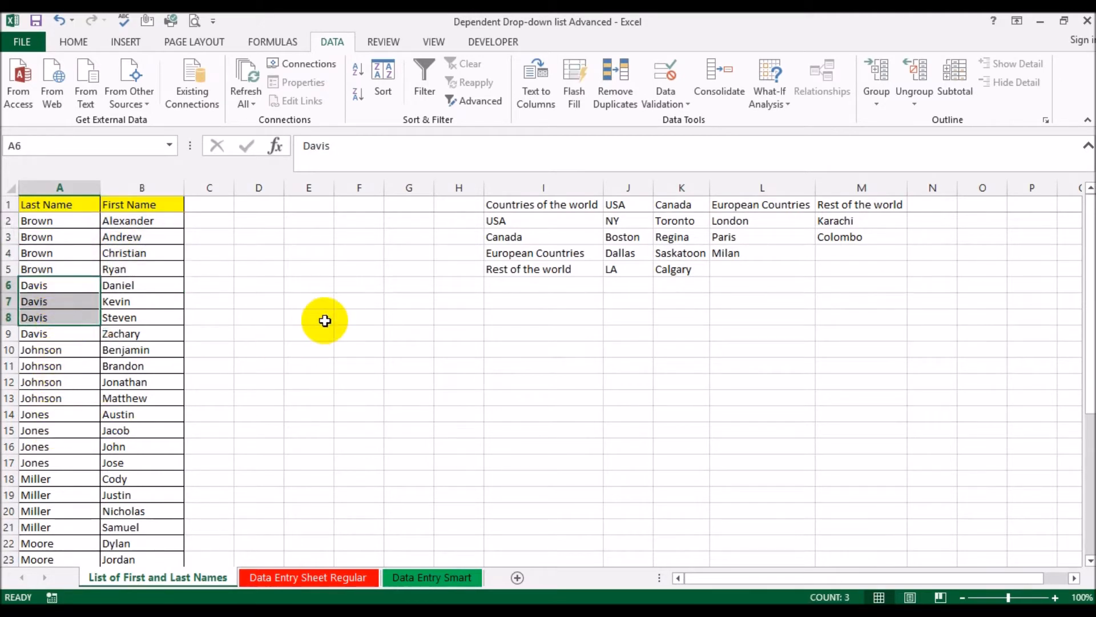
left_click(293, 578)
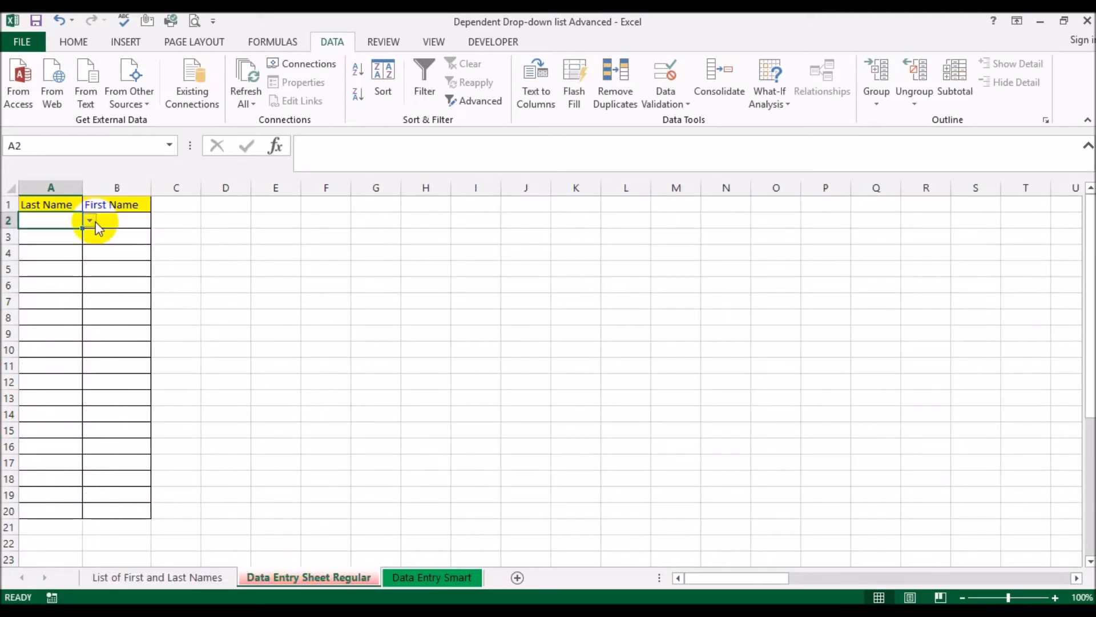
left_click(90, 221)
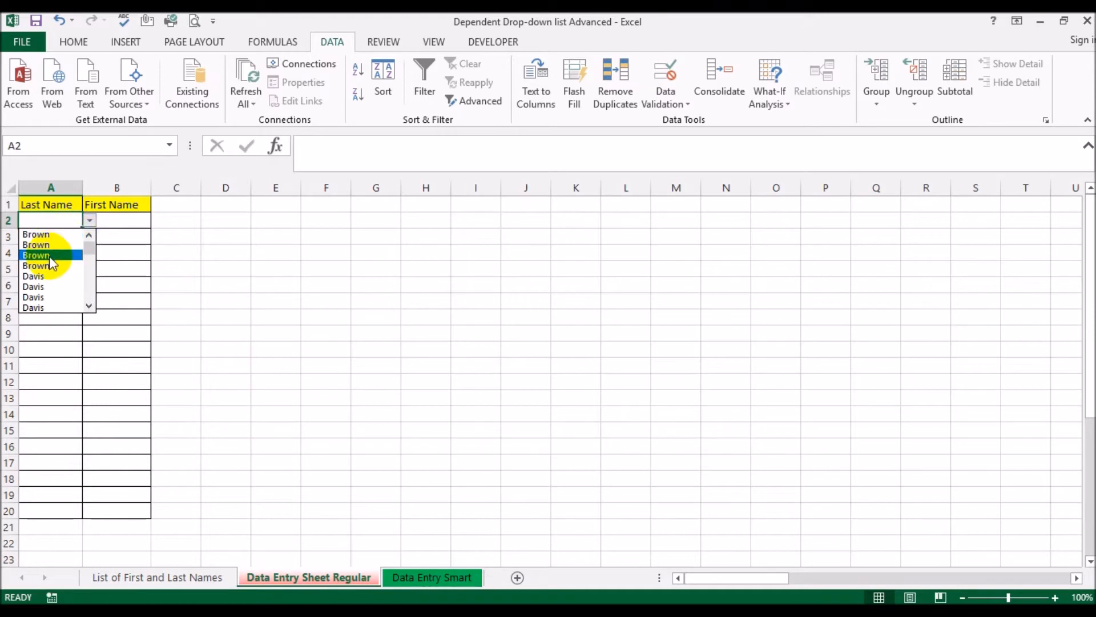
left_click(340, 318)
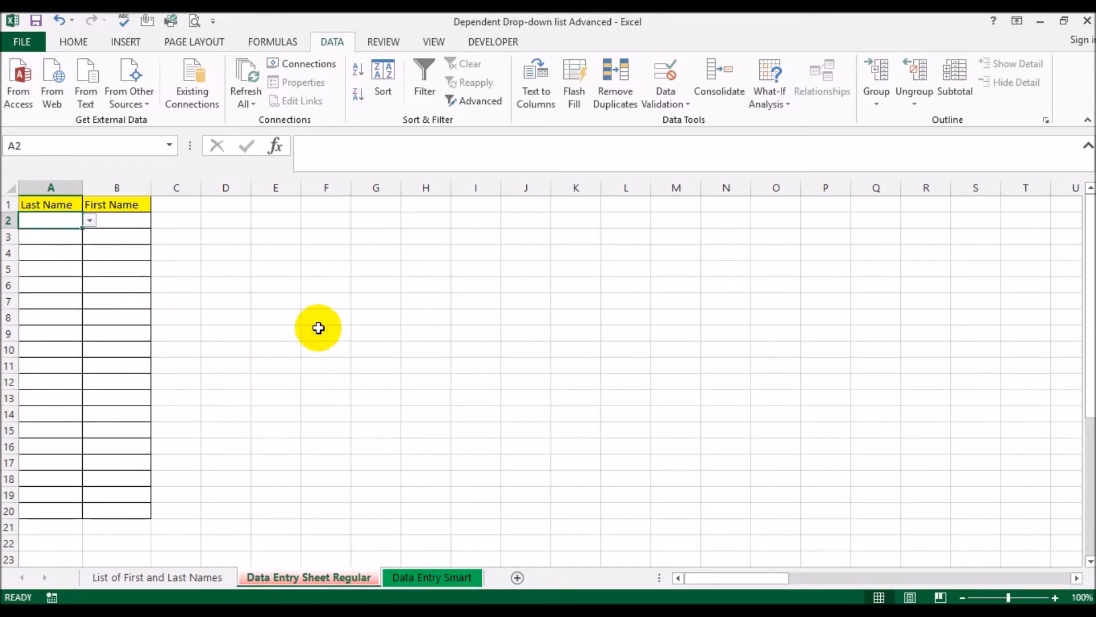
Create a PivotTable from column A of List of First and Last Names on a new sheet, with Last Name as the row field
left_click(166, 578)
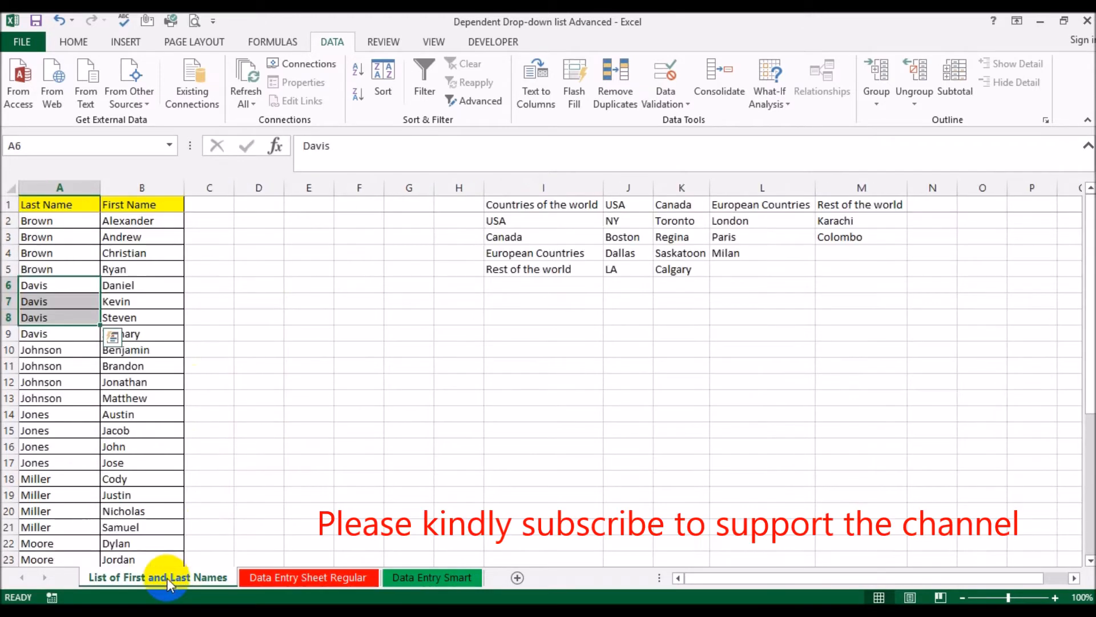
left_click(78, 180)
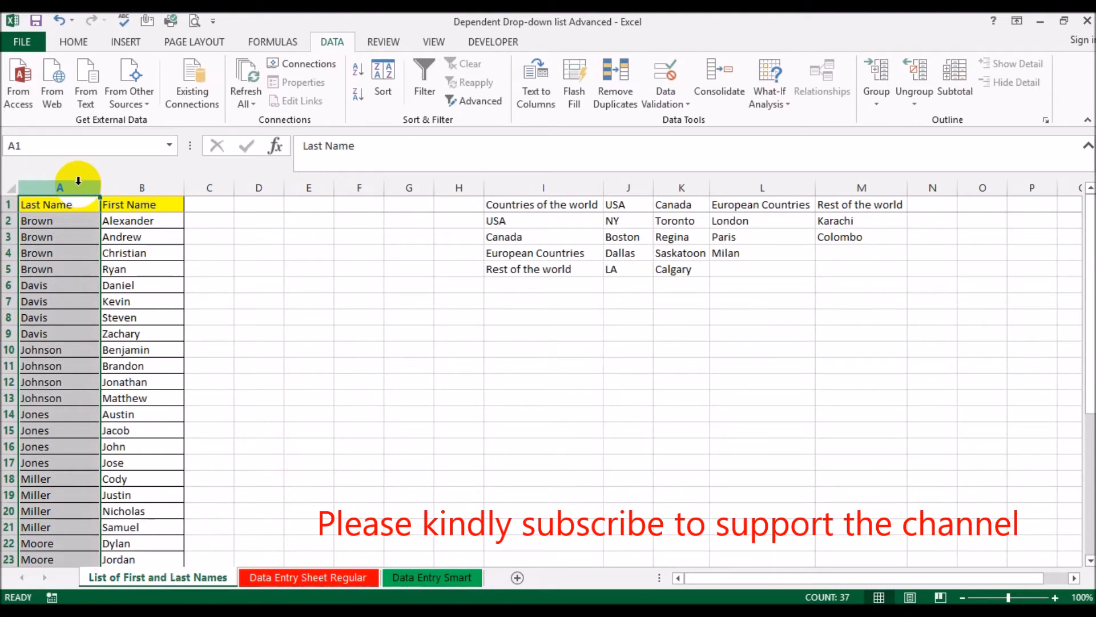
left_click(125, 43)
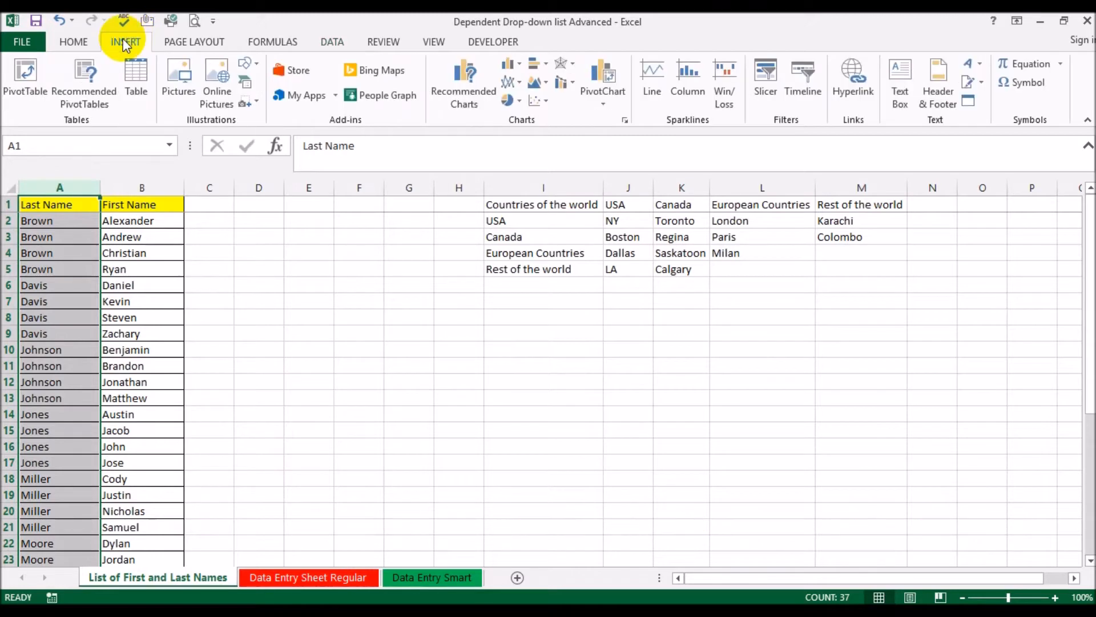
left_click(30, 58)
left_click(679, 410)
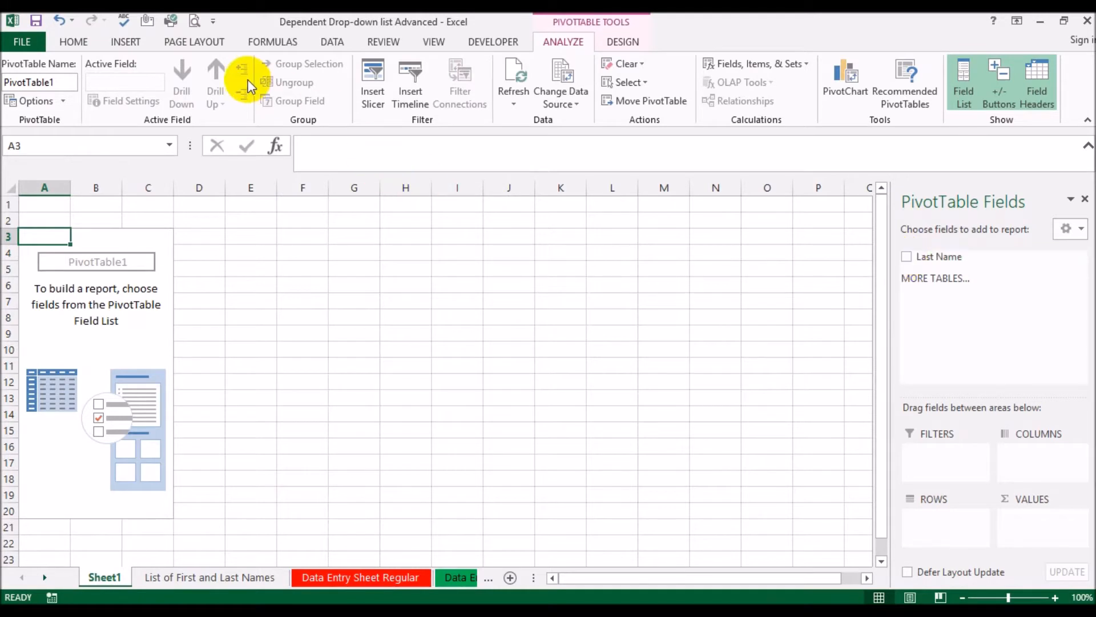
left_click(906, 258)
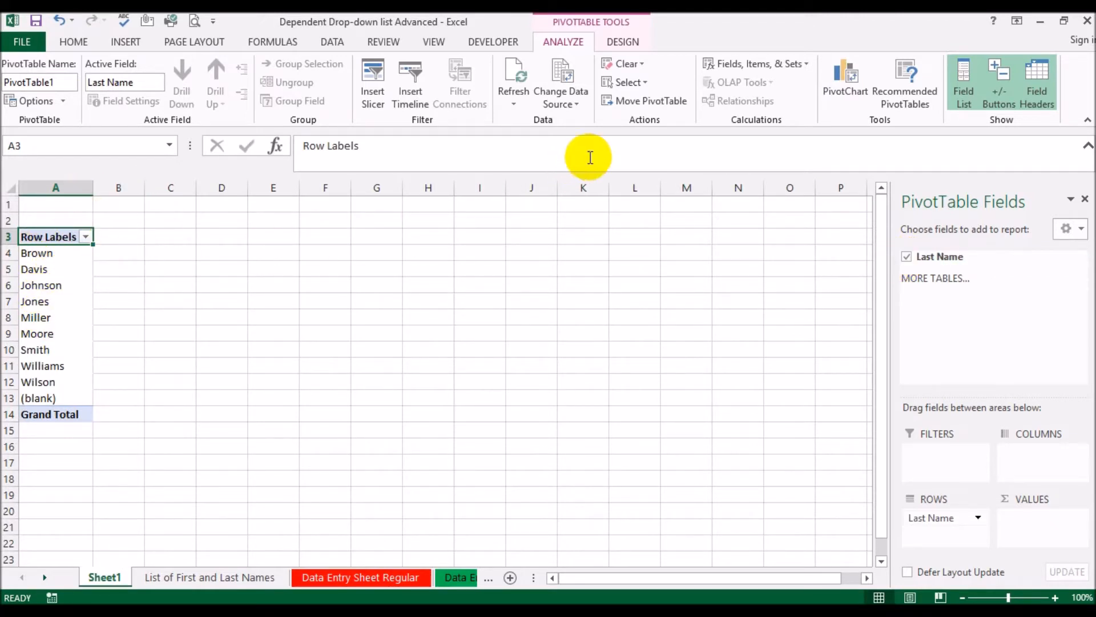
Apply the plain, unshaded first style in the gallery to the PivotTable
left_click(626, 44)
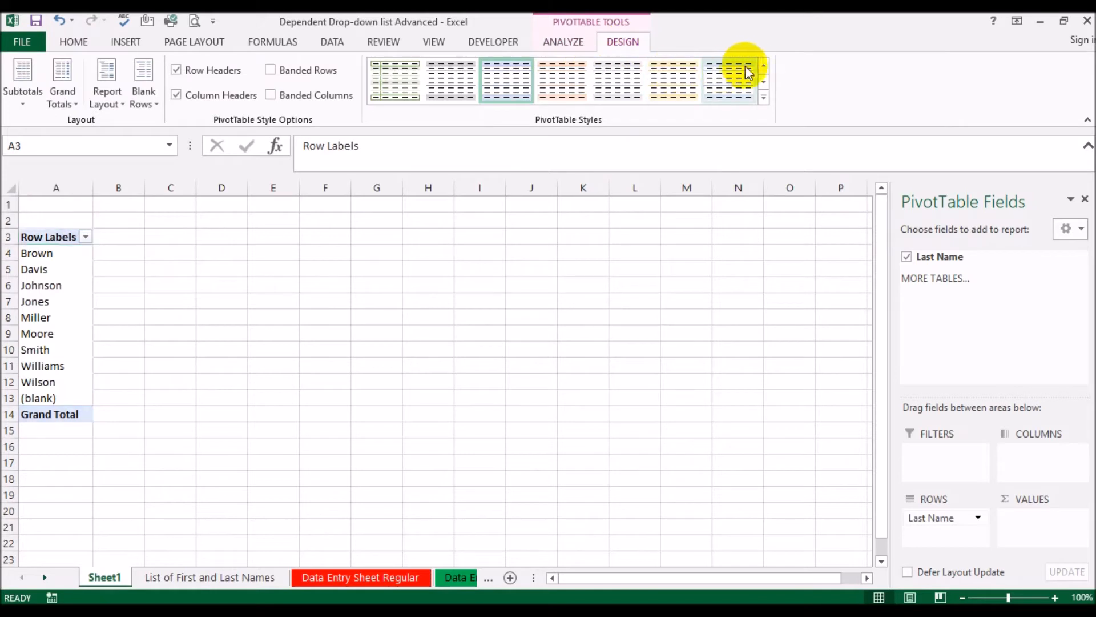
left_click(763, 68)
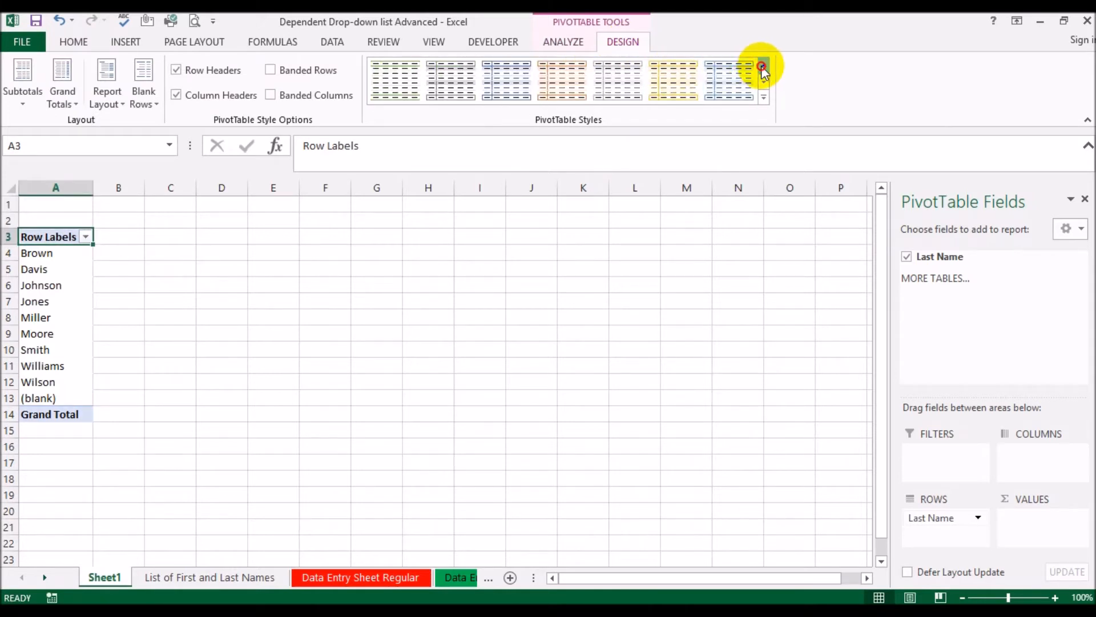
left_click(387, 79)
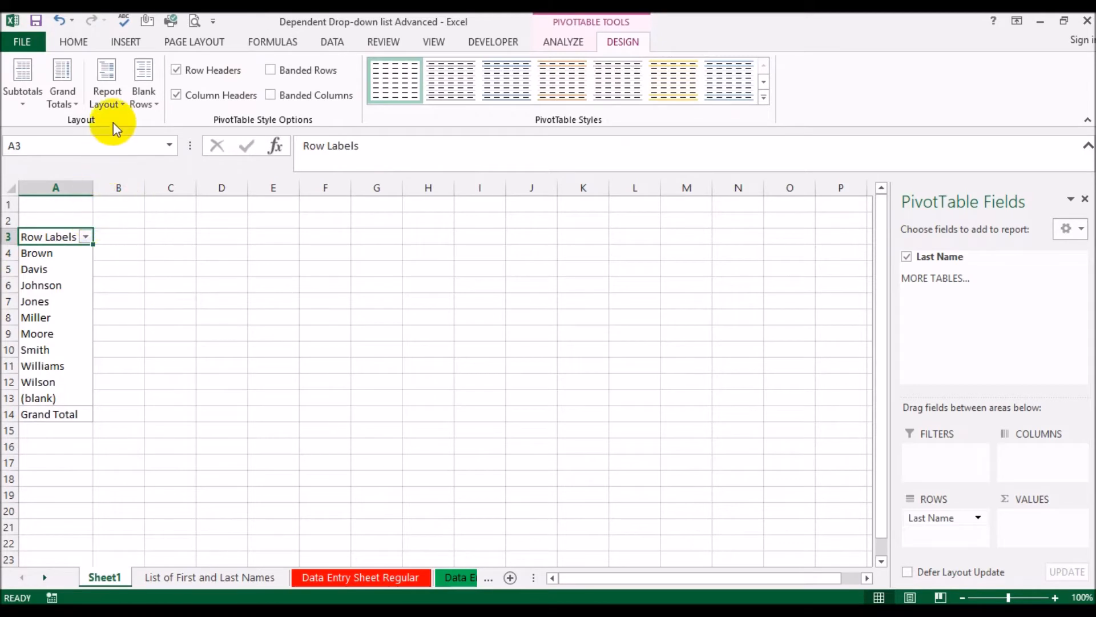
Show the PivotTable in tabular form and turn grand totals off for rows and columns
left_click(113, 106)
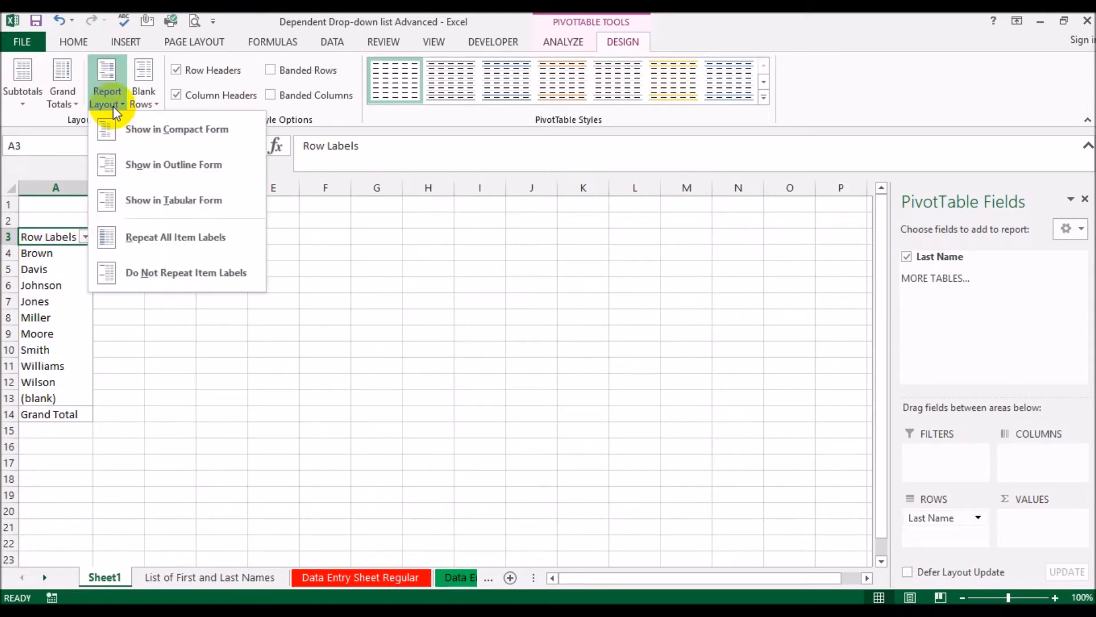
left_click(118, 197)
left_click(59, 98)
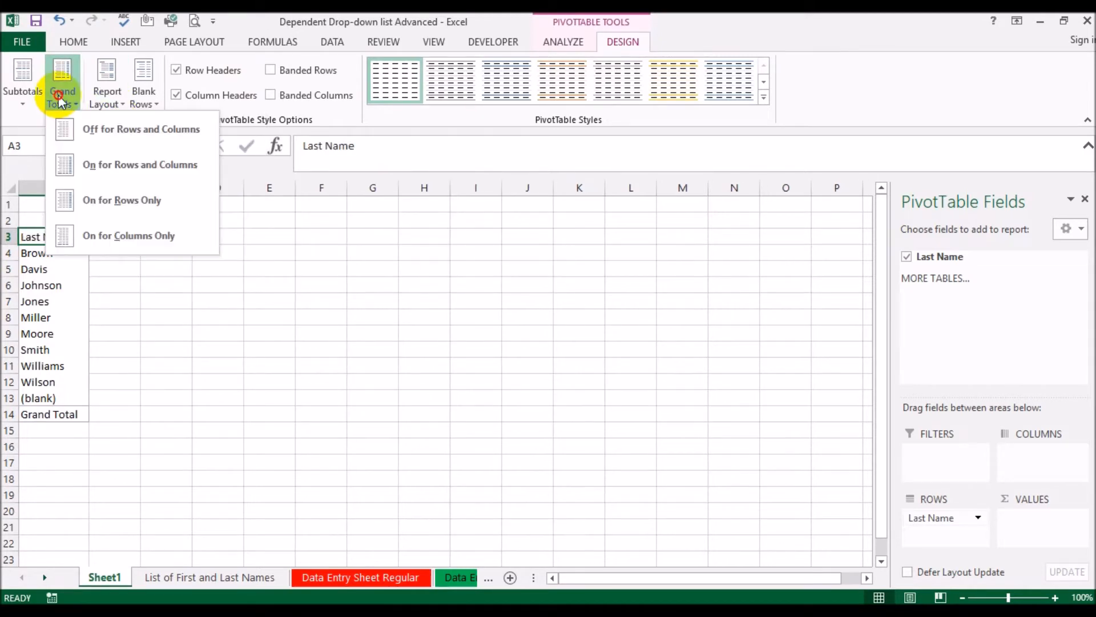
left_click(68, 130)
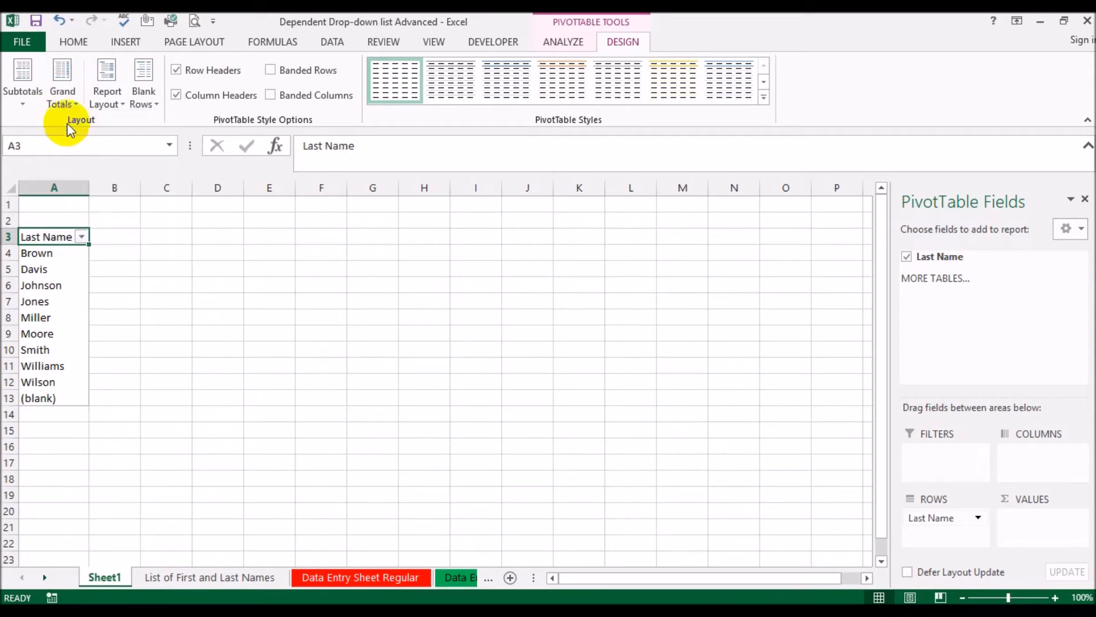
Turn subtotals off for the Last Name PivotTable
left_click(21, 104)
left_click(21, 128)
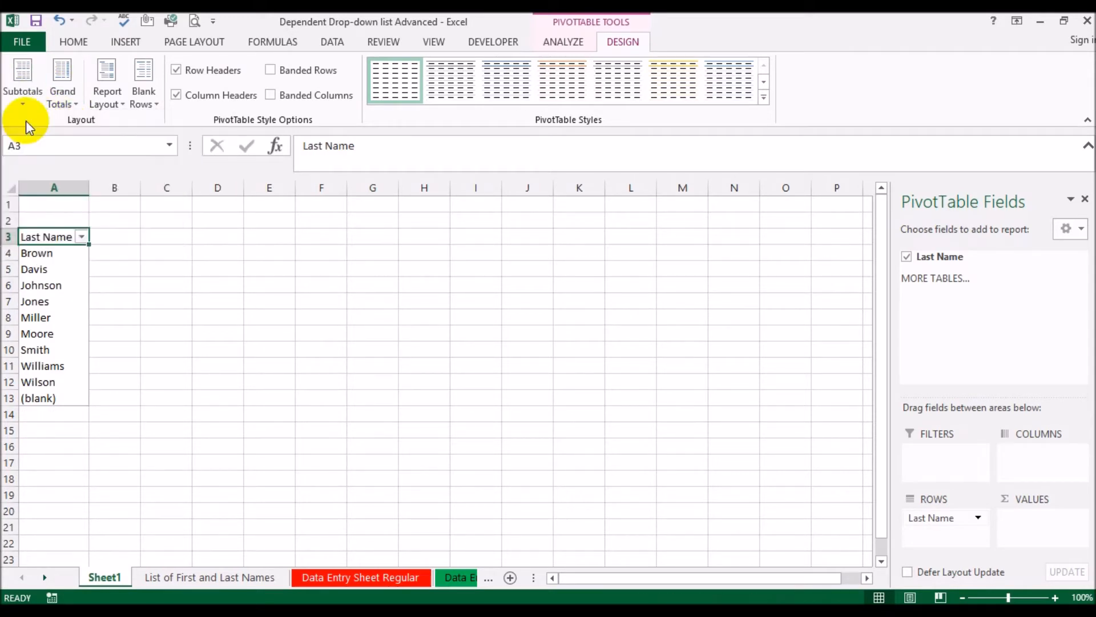
left_click(276, 338)
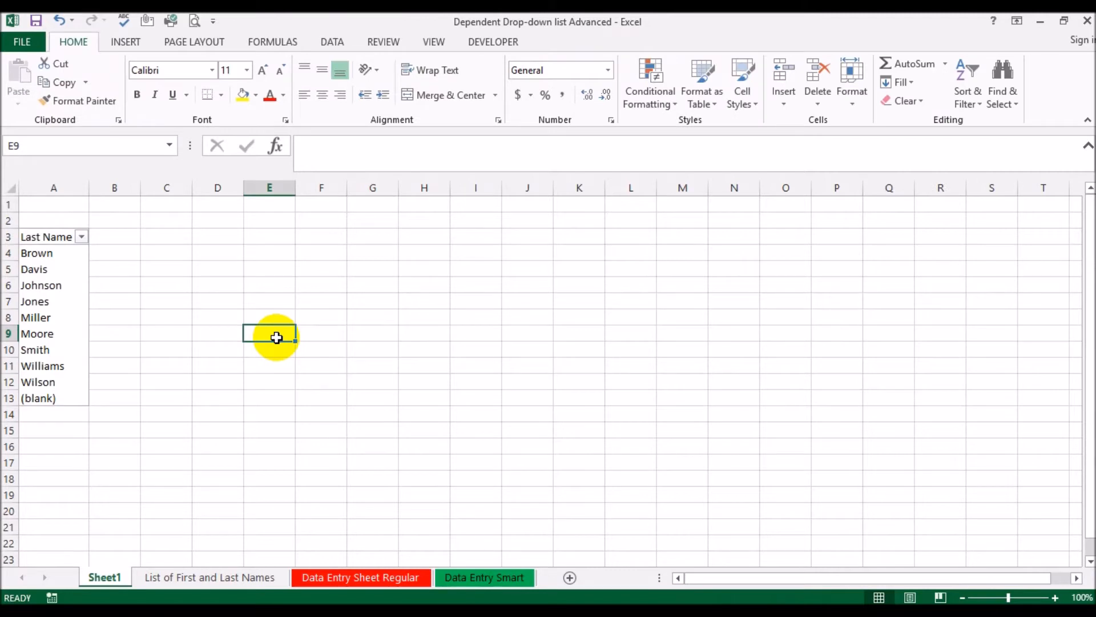
Check the (blank) item against the empty rows below the source list, and clear its label in A13 of the PivotTable
left_click(49, 396)
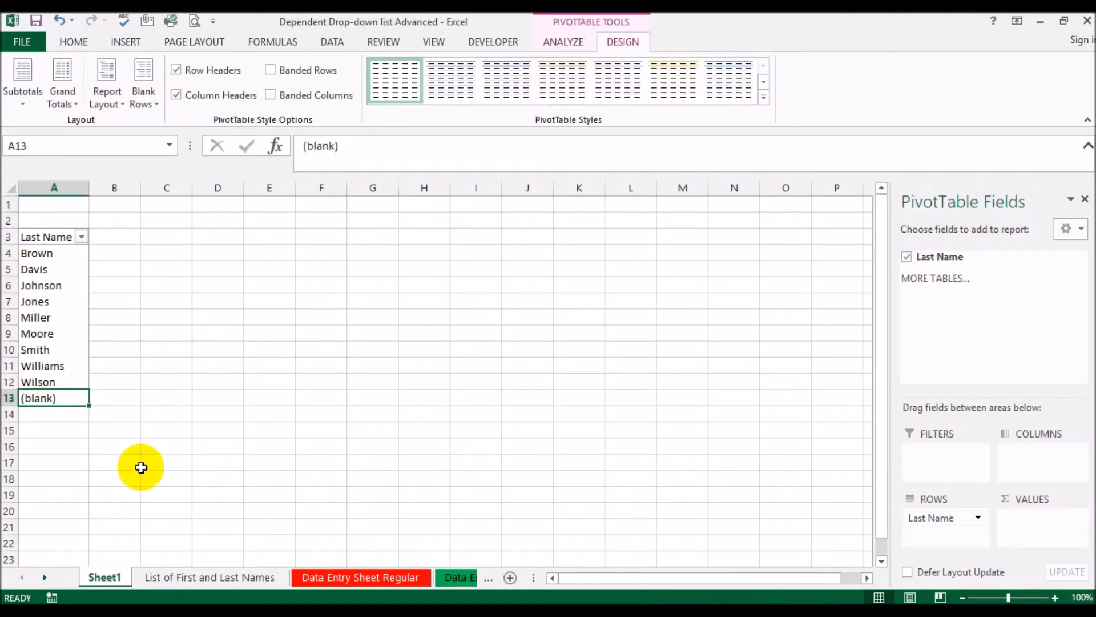
left_click(158, 576)
scroll(131, 418, "down", 9)
left_click_drag(43, 377, 57, 531)
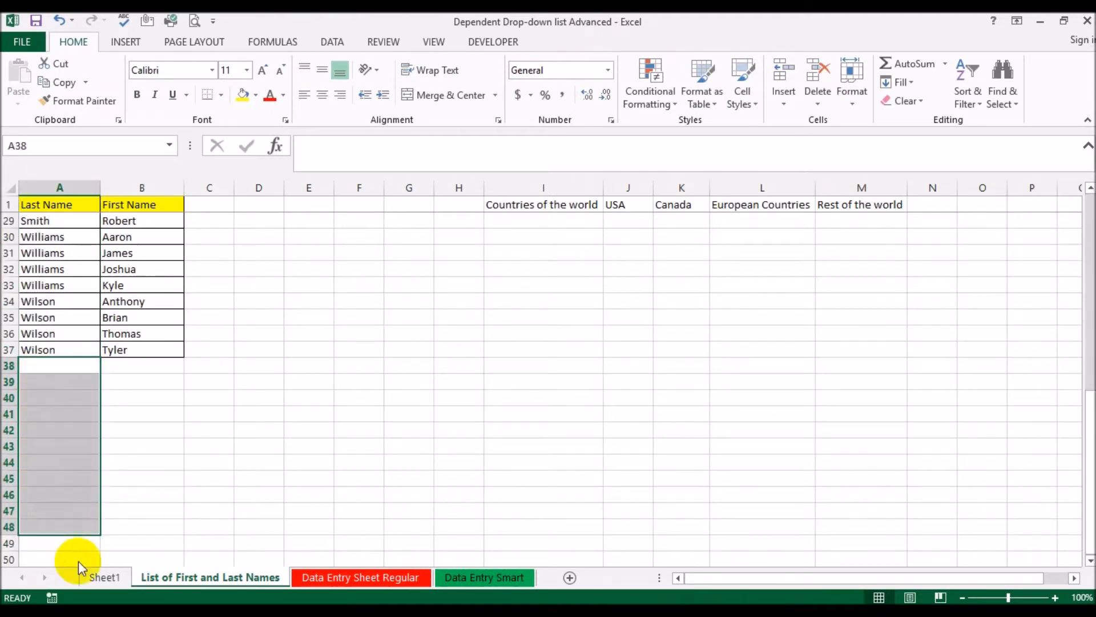
left_click(104, 579)
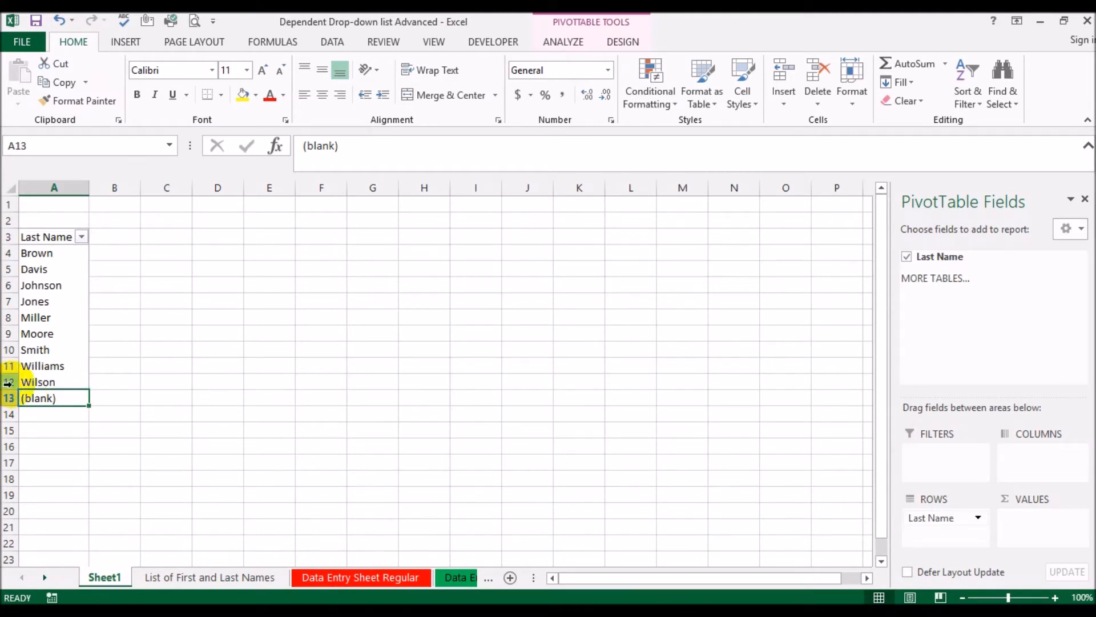
key("BackSpace")
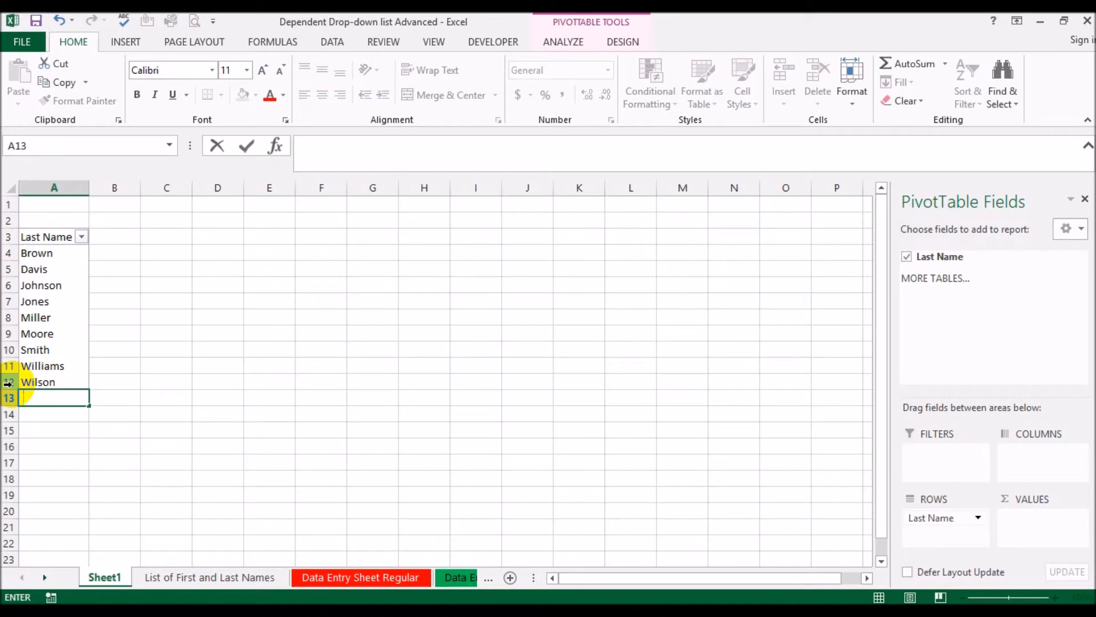
key("Return")
left_click(129, 381)
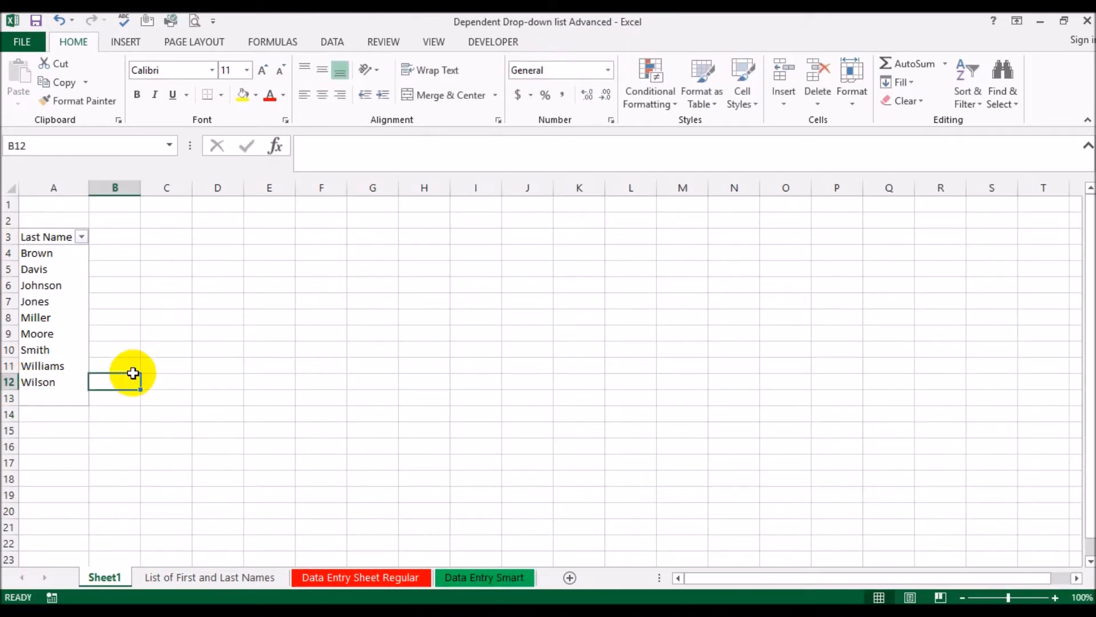
Sort the PivotTable's Last Name field from A to Z
left_click(82, 237)
left_click(81, 251)
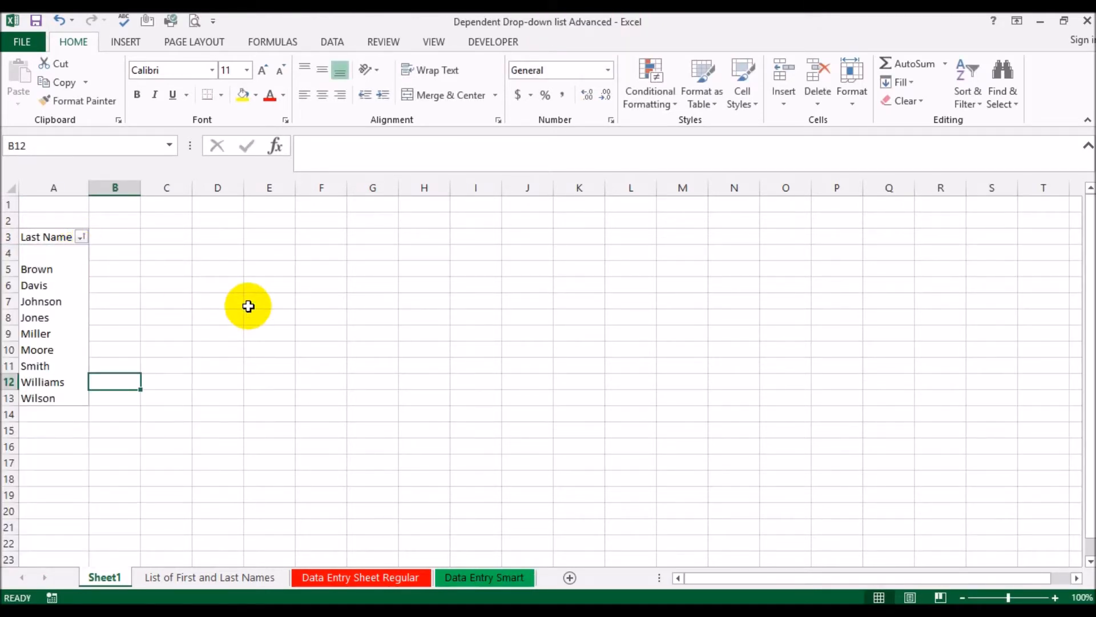
left_click(82, 237)
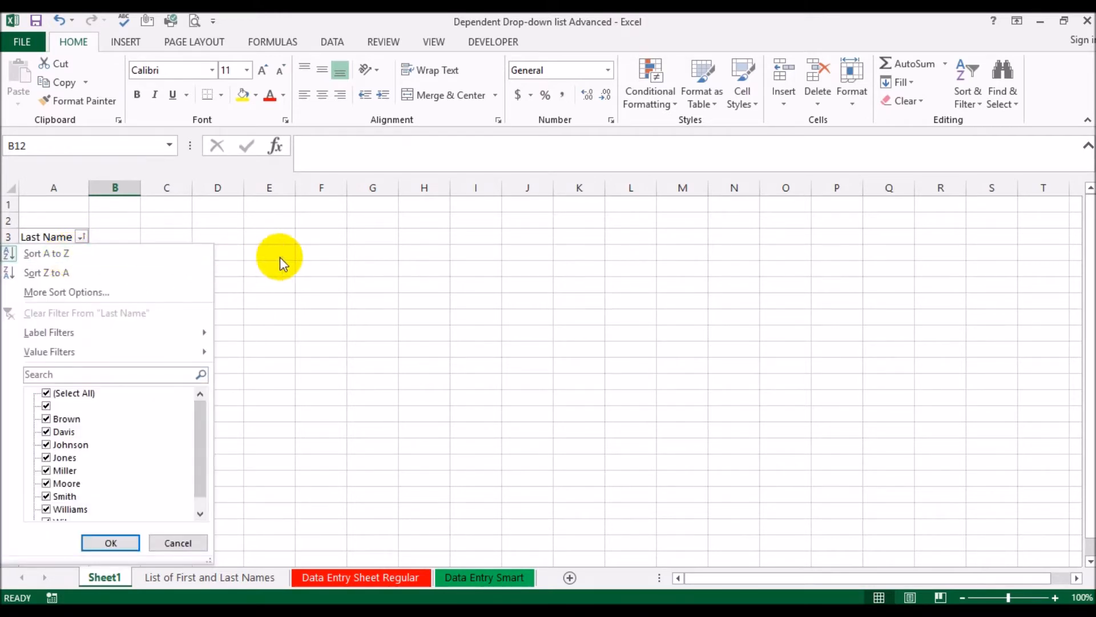
left_click(342, 261)
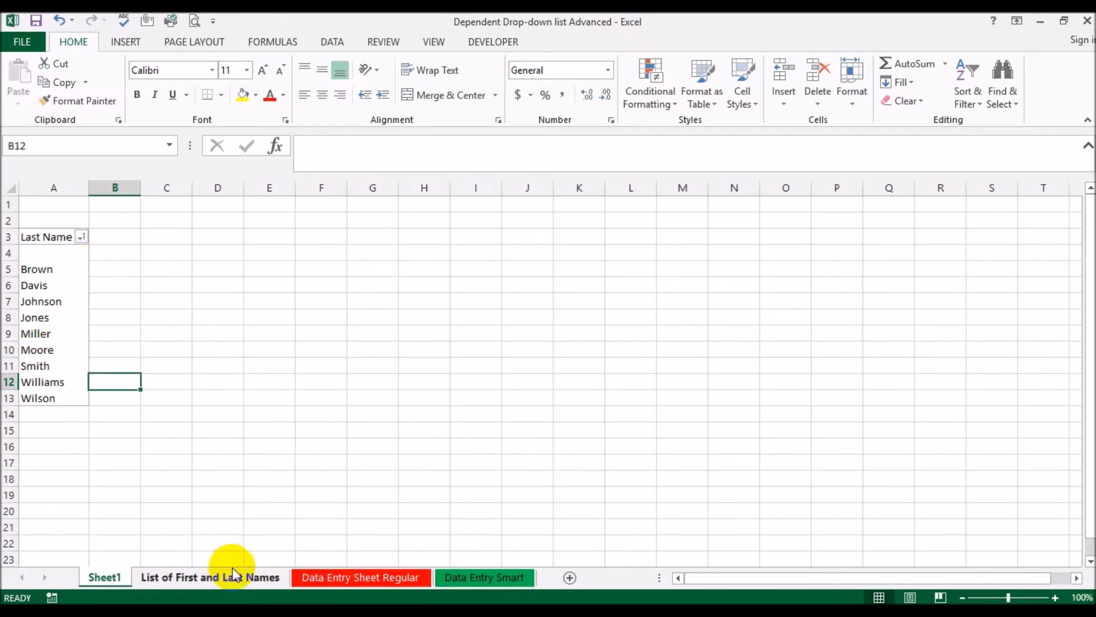
Change the list validation source of A2:A20 on Data Entry Sheet Regular to =Sheet1!$A$5:$A$13
left_click(330, 576)
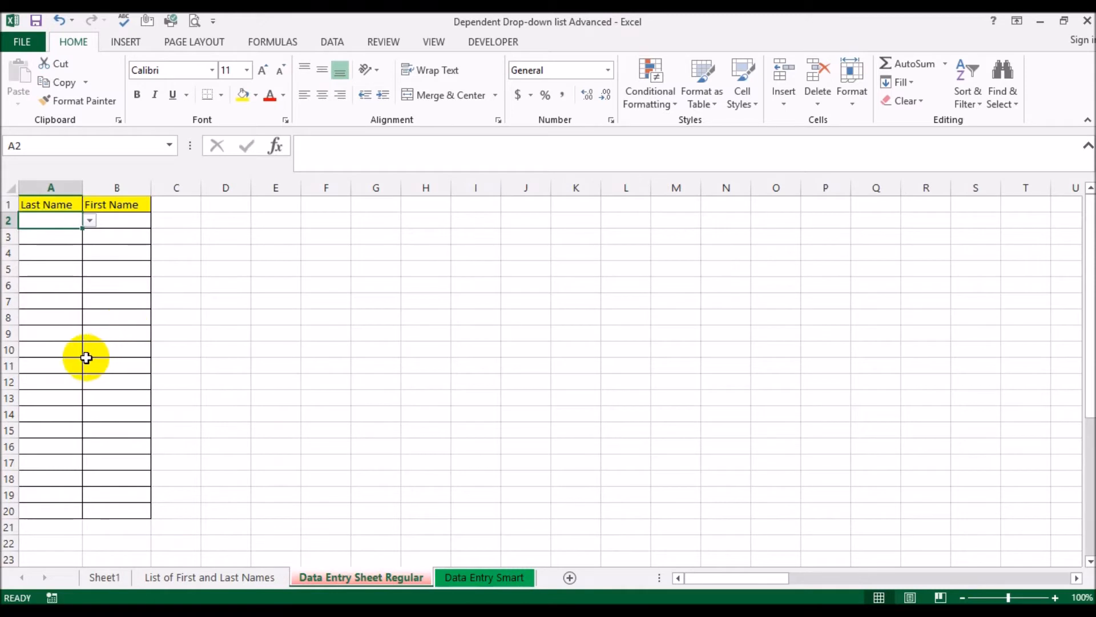
left_click(59, 511, "shift")
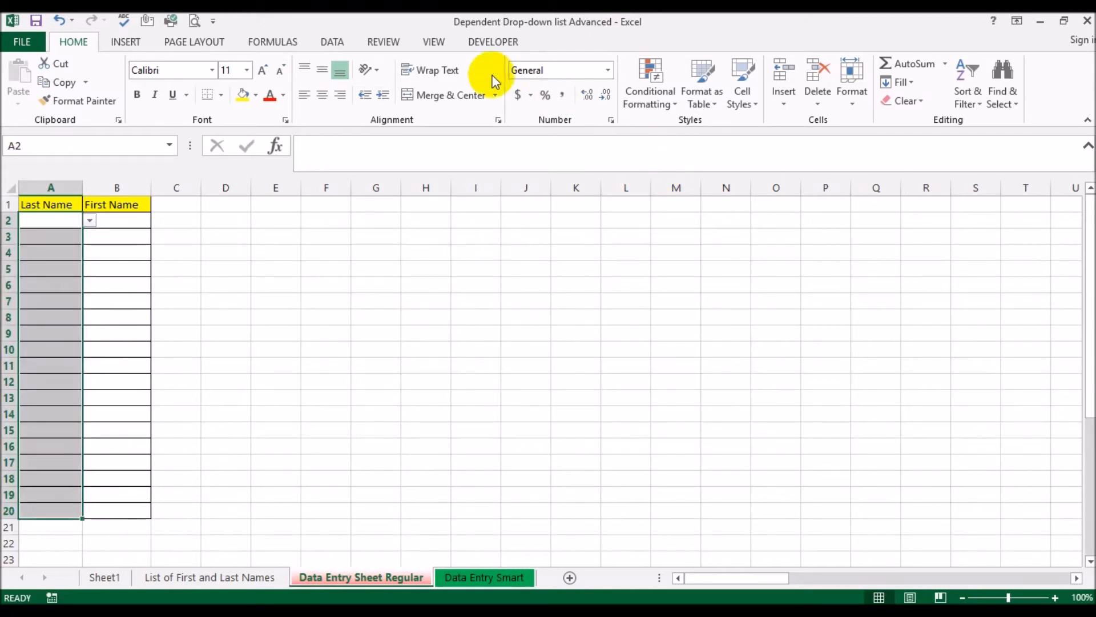
left_click(333, 42)
left_click(665, 97)
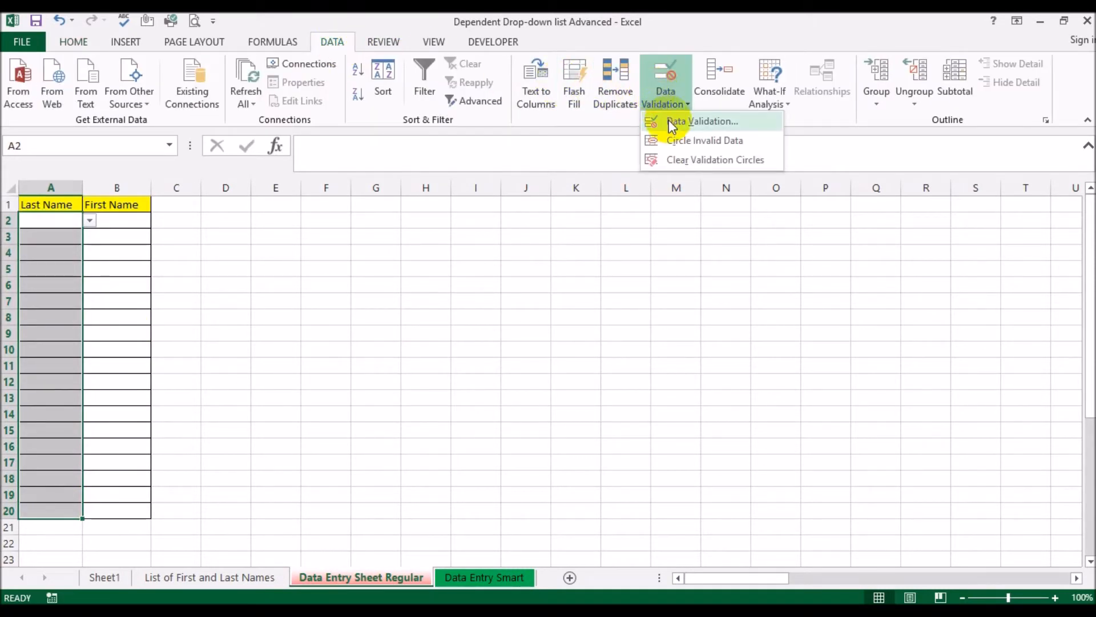
left_click(672, 122)
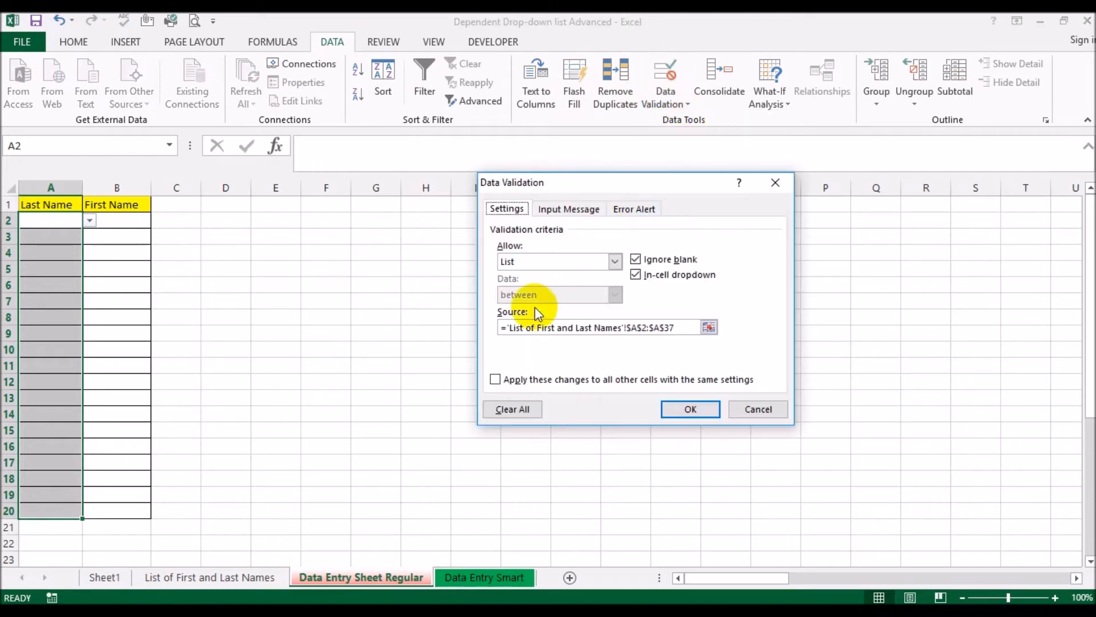
left_click_drag(683, 328, 398, 325)
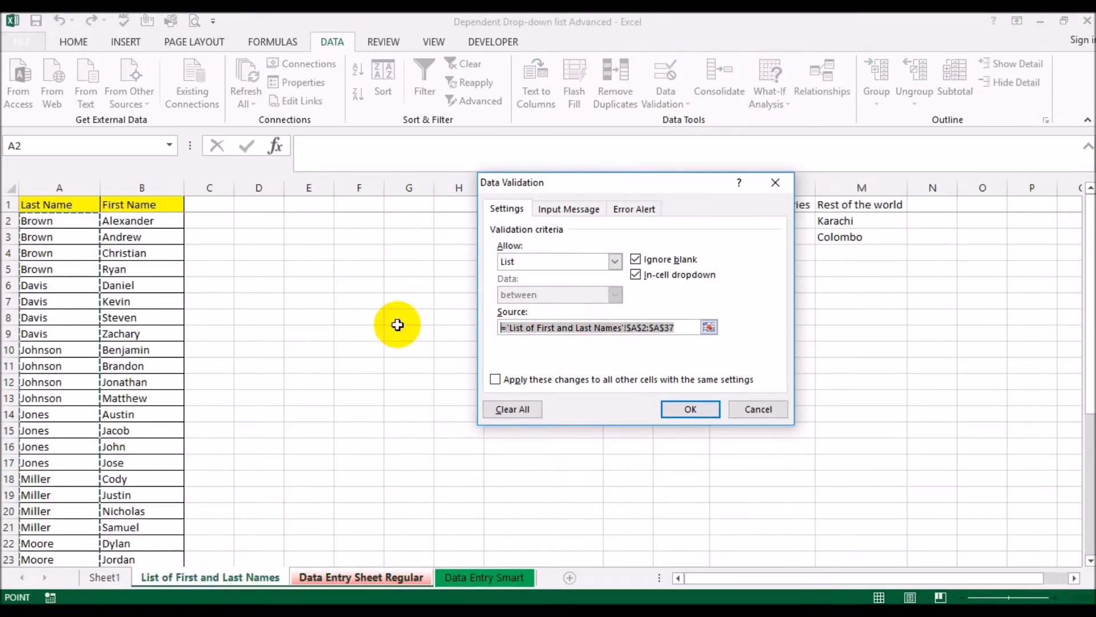
key("Delete")
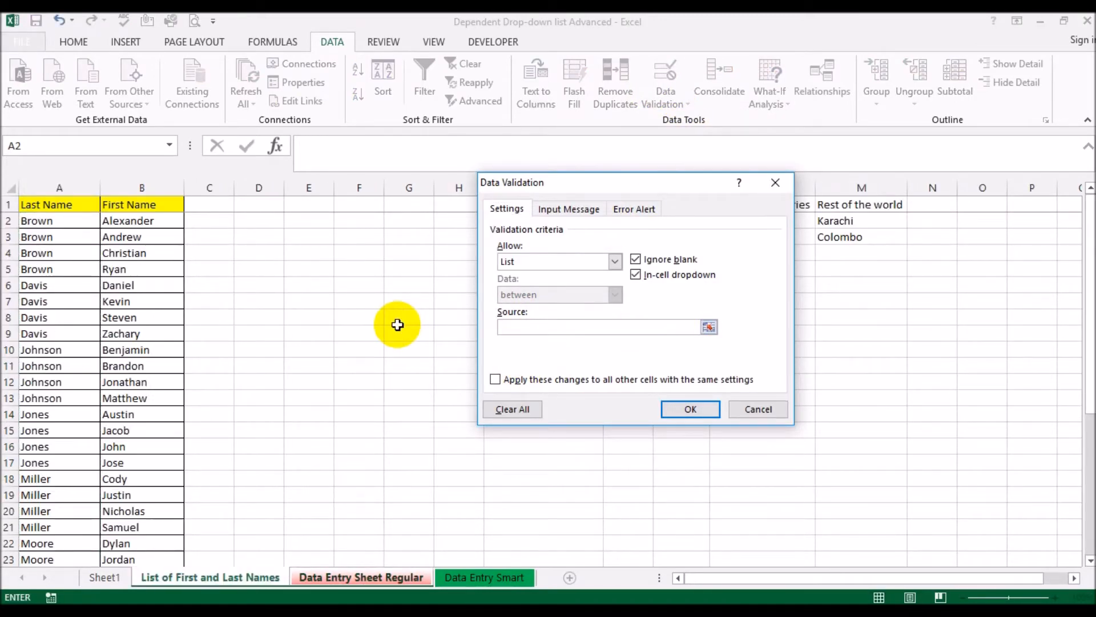
left_click(105, 577)
left_click_drag(54, 270, 56, 396)
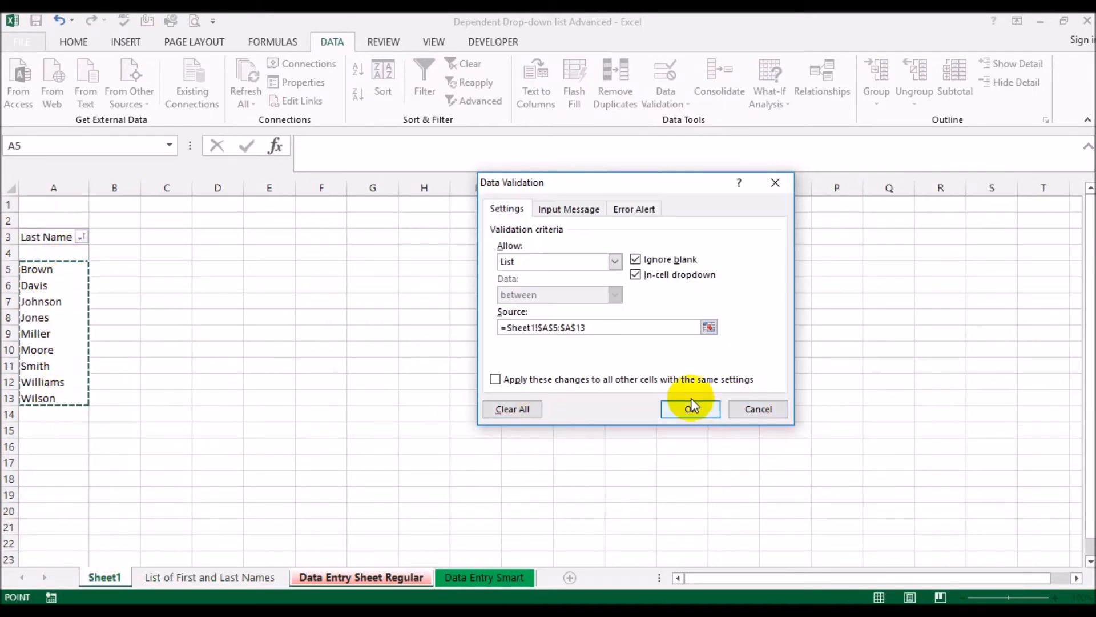
left_click(672, 408)
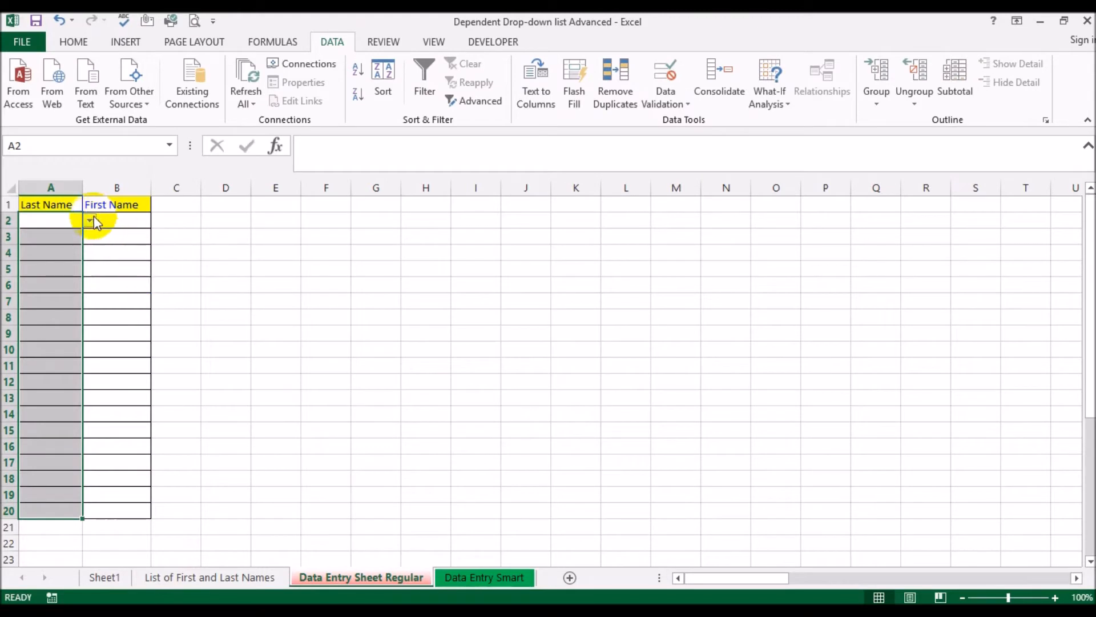
Check the entries offered by the Last Name drop-down in A2
left_click(90, 221)
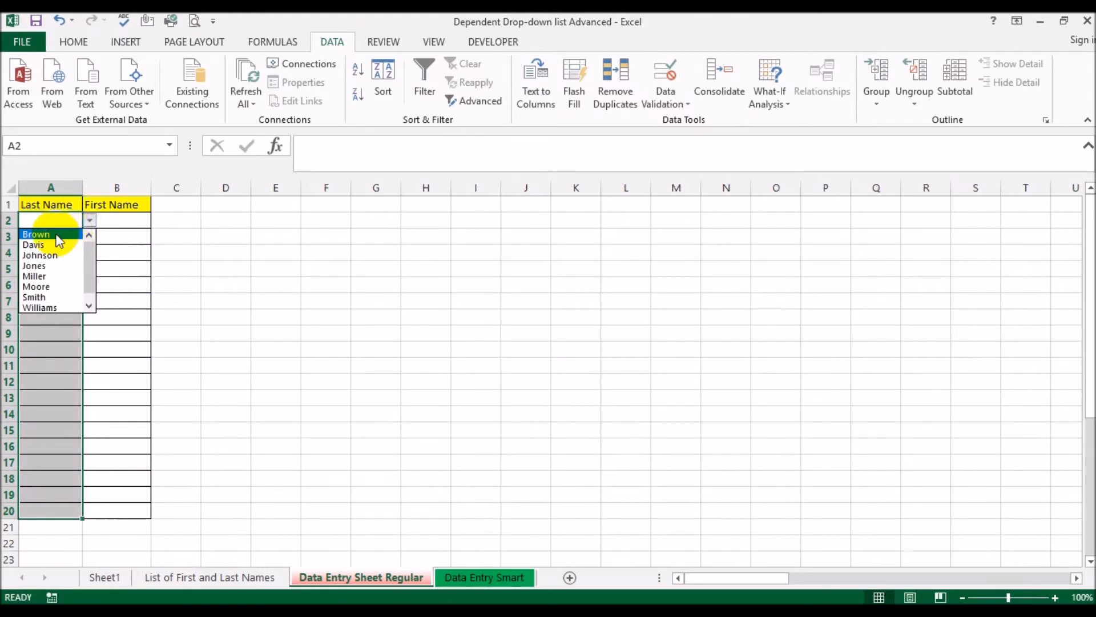
left_click_drag(90, 275, 92, 233)
left_click(614, 306)
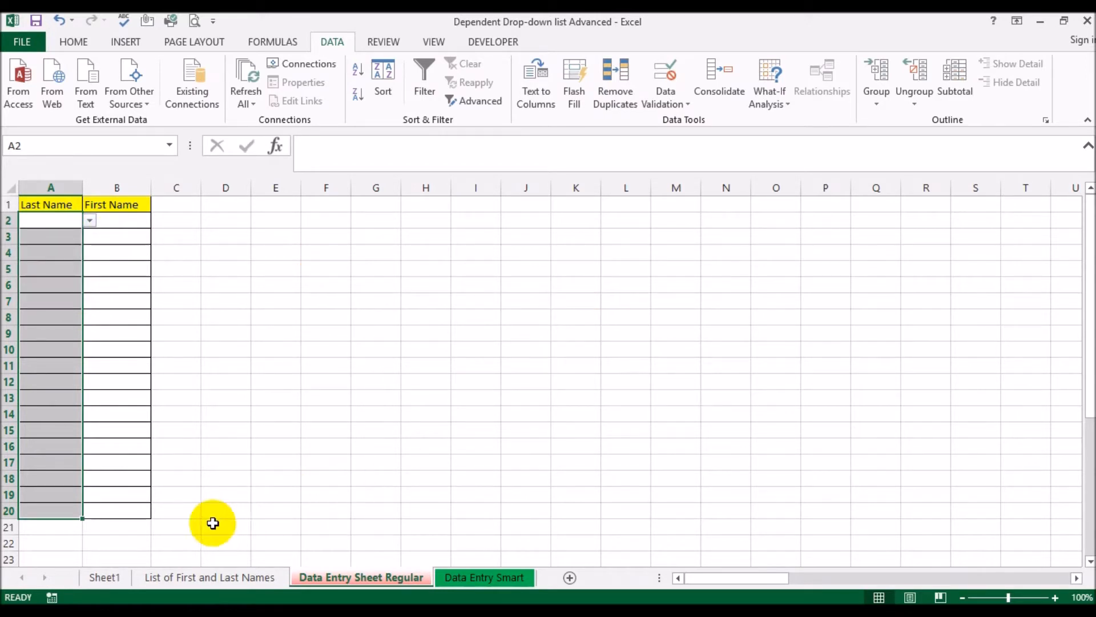
Add a new person's last name in A38 and first name in B38 of List of First and Last Names
left_click(182, 582)
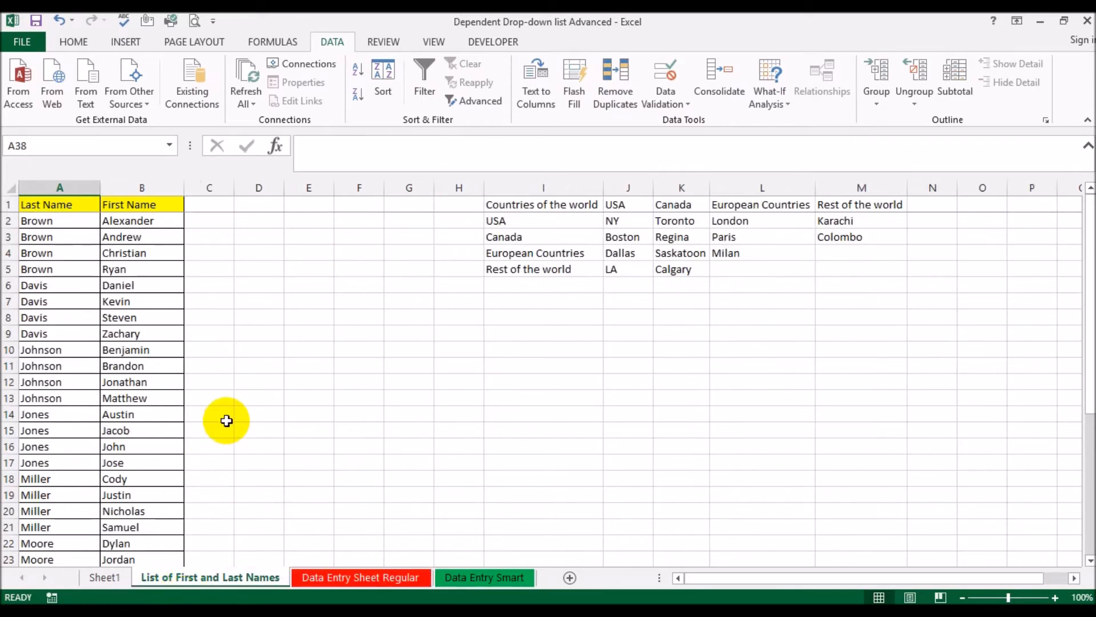
scroll(221, 421, "down", 9)
left_click(71, 364)
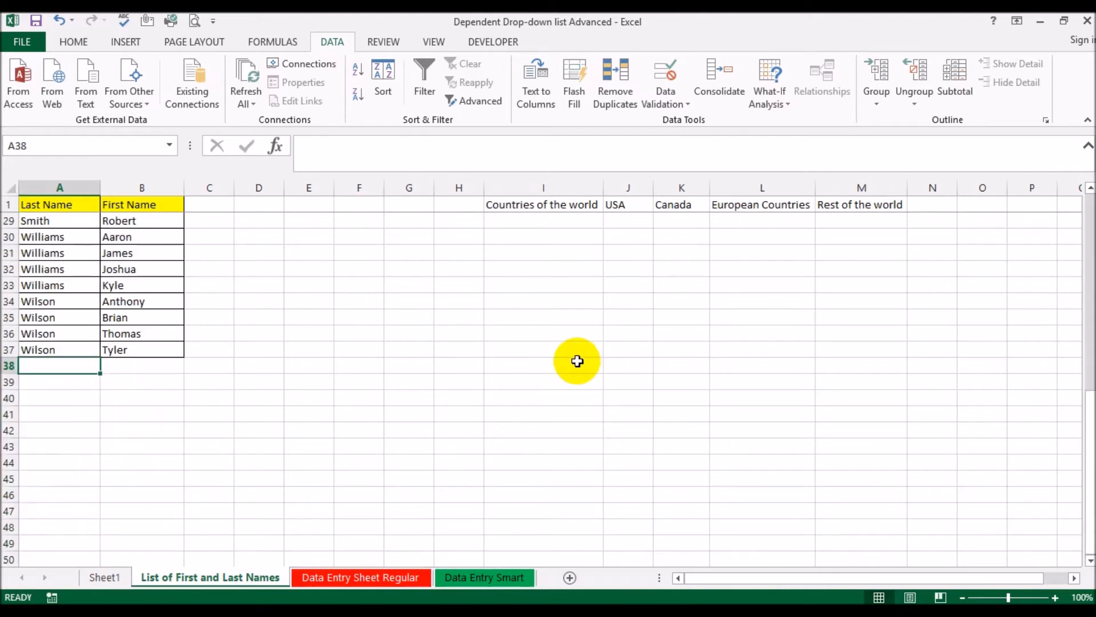
key("Tab")
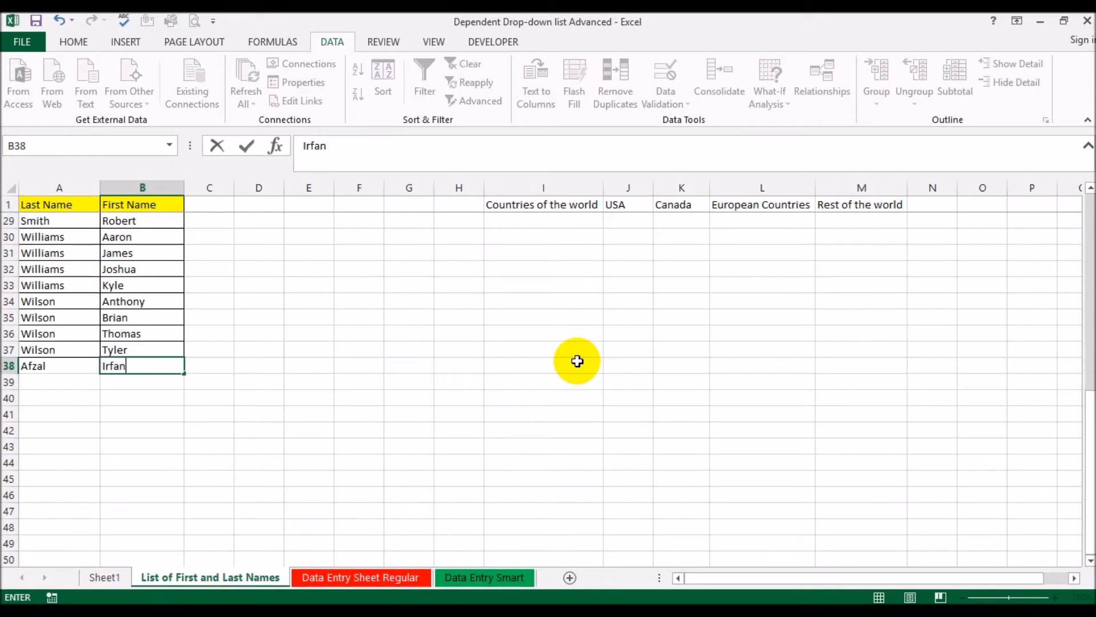
key("Return")
Enter Test Last Name in A39 and Test First Name in B39 of the source list
type("Test")
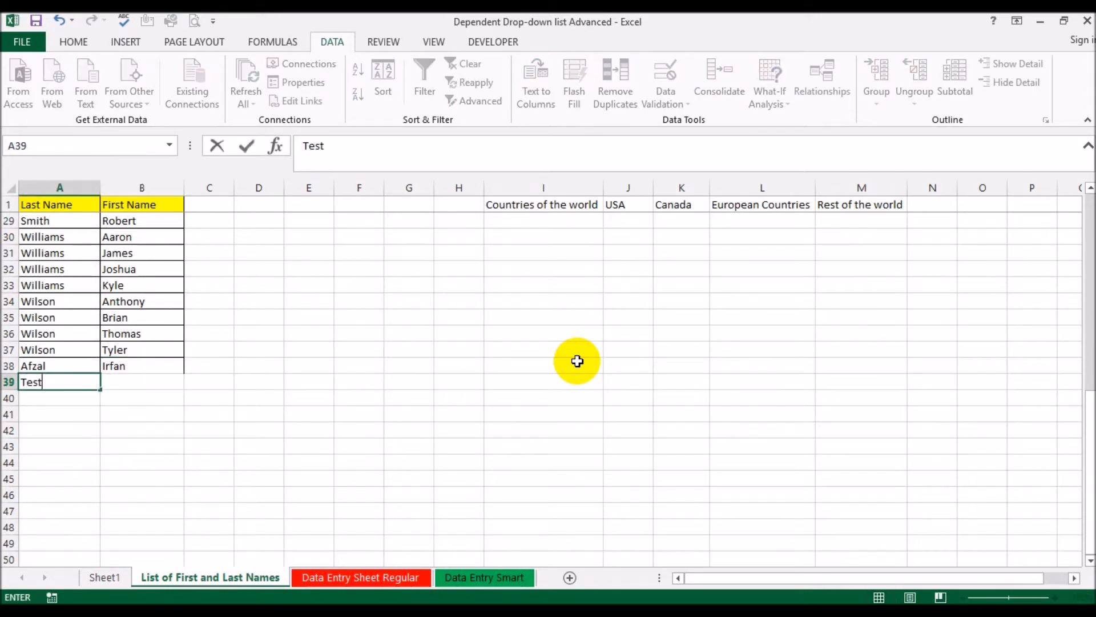
type(" Last Name")
key("Tab")
type("Te")
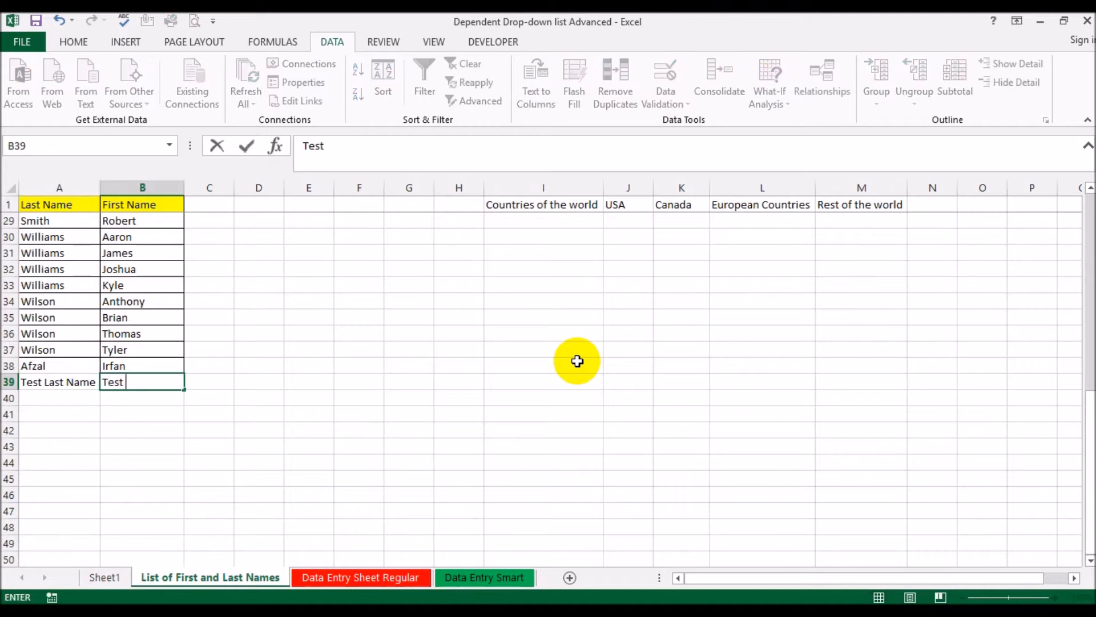
key("Return")
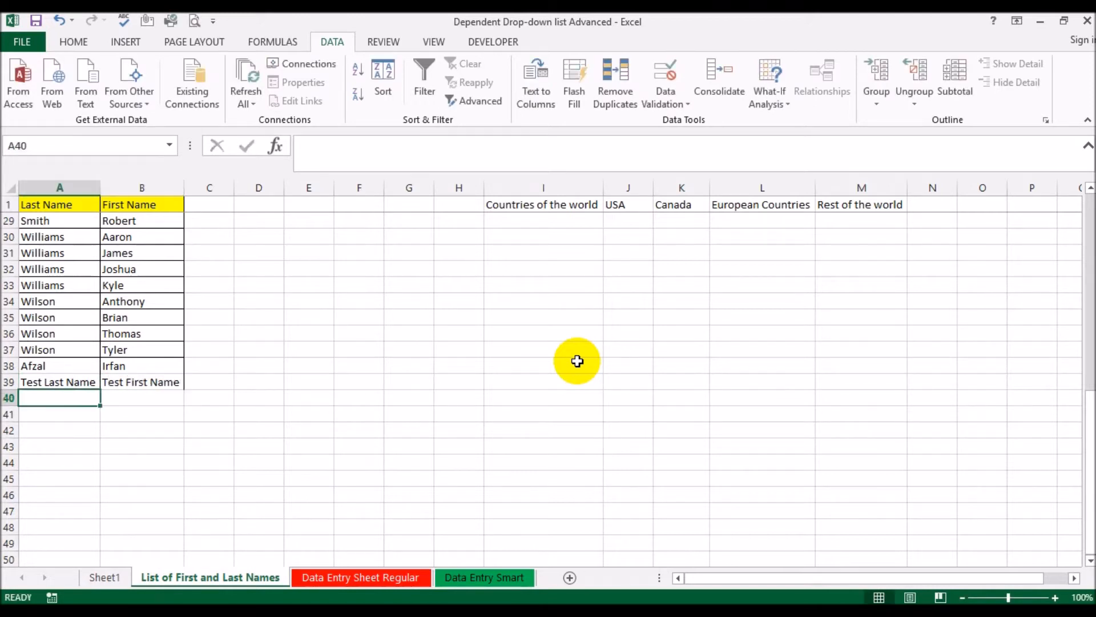
Refresh the PivotTable on Sheet1 and check its list for the two added last names
left_click(107, 578)
left_click(49, 301)
right_click(54, 298)
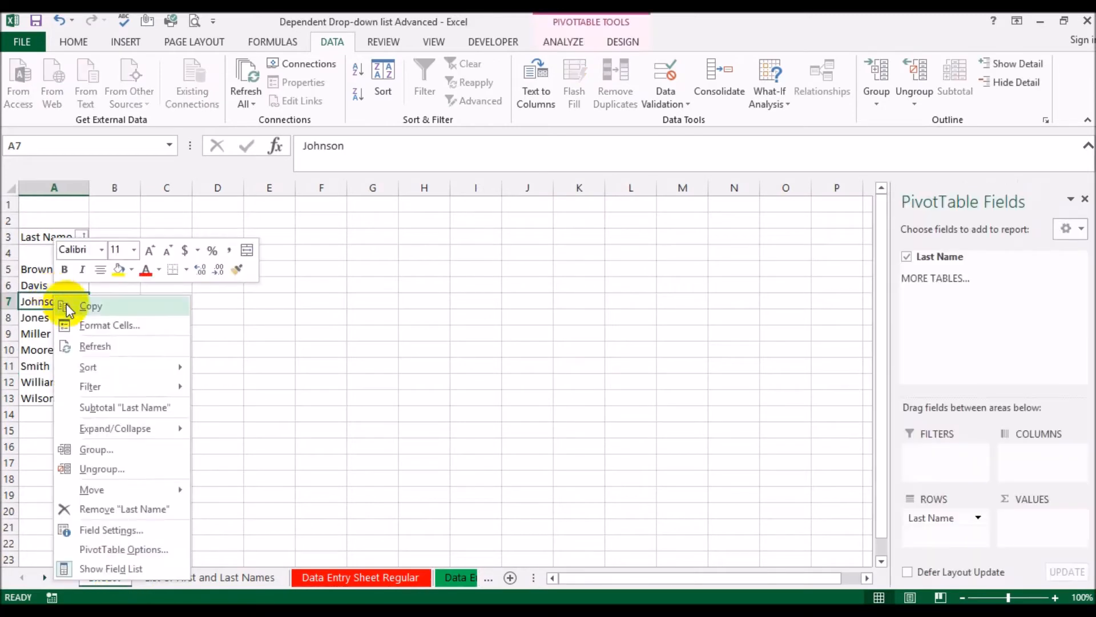
left_click(99, 347)
left_click(79, 399)
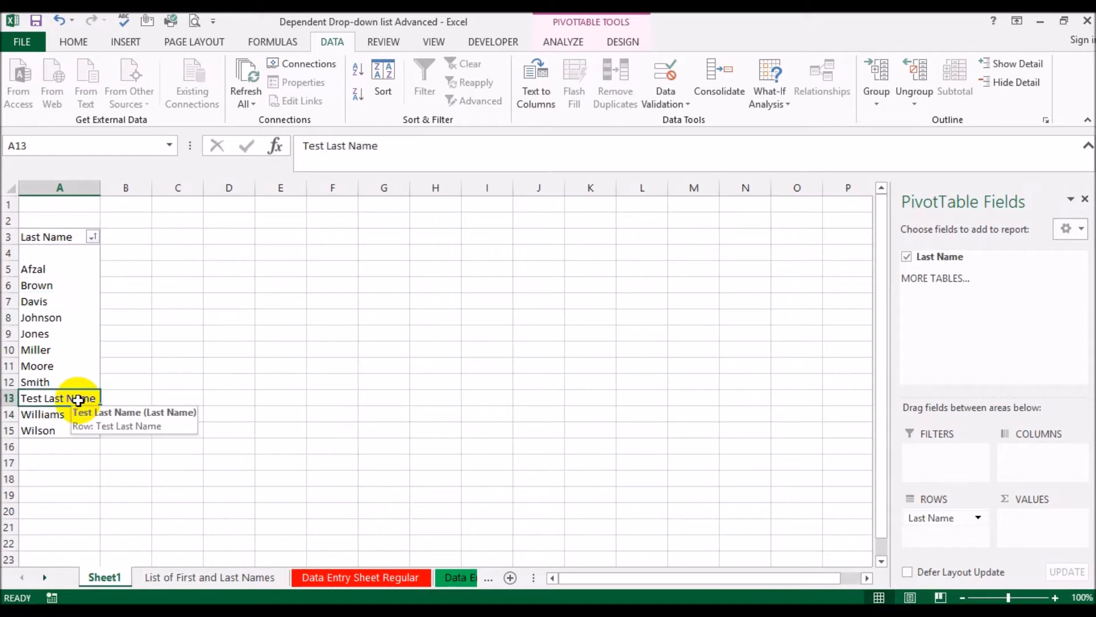
left_click(43, 272)
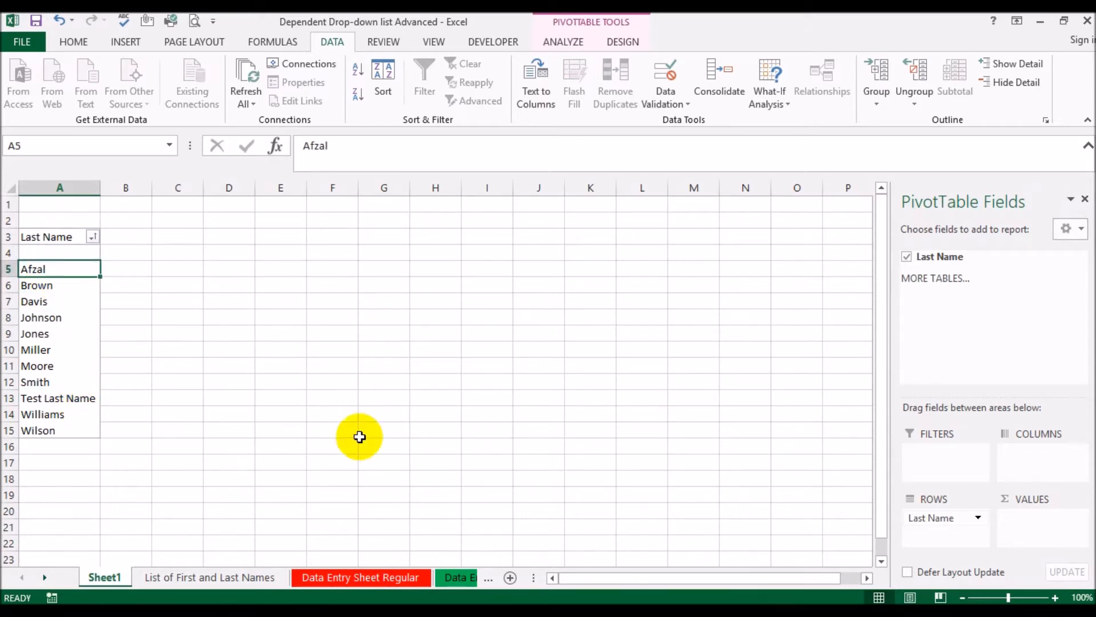
Check the Last Name drop-down in A2 of Data Entry Sheet Regular against the refreshed PivotTable list
left_click(341, 575)
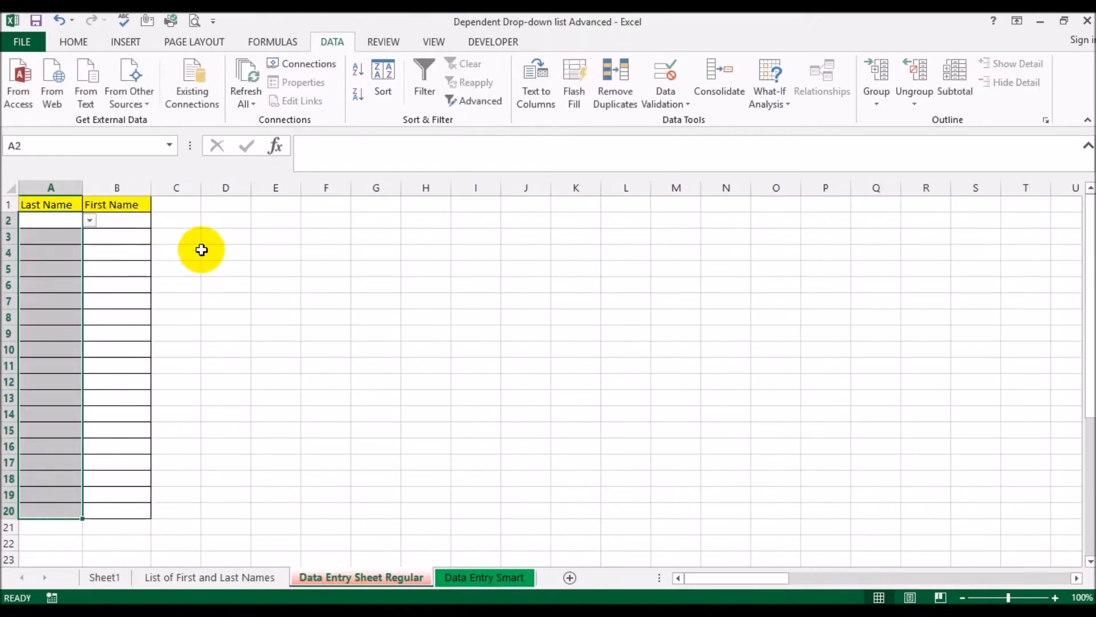
left_click(90, 220)
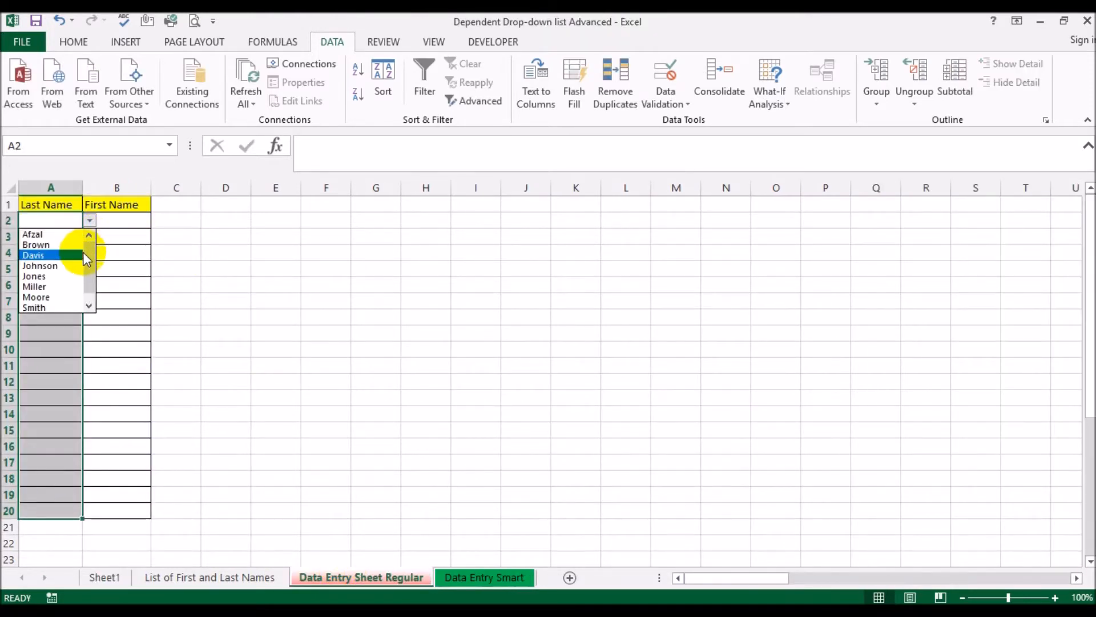
left_click(88, 290)
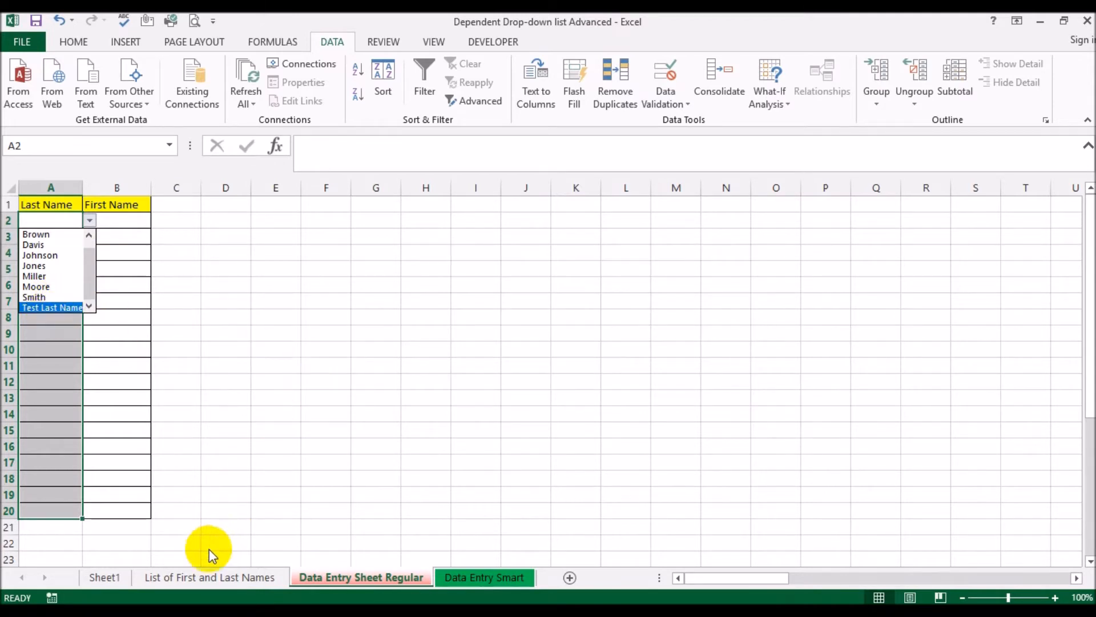
left_click(106, 575)
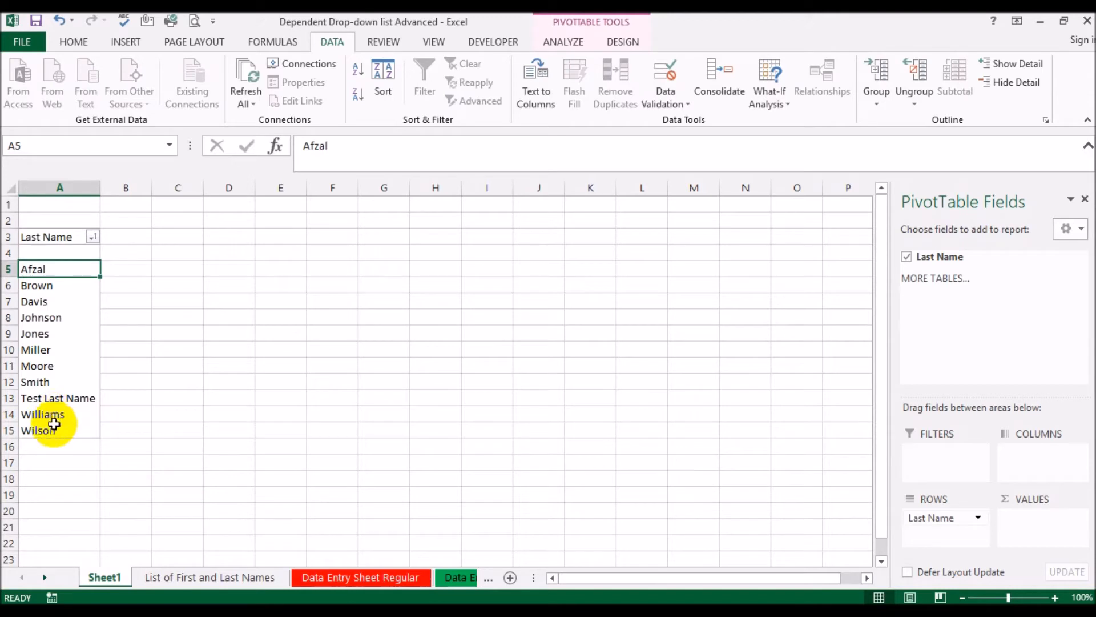
Extend the list validation source for A2:A20 of Data Entry Sheet Regular to =Sheet1!$A$5:$A$65535
left_click(345, 578)
left_click(61, 217)
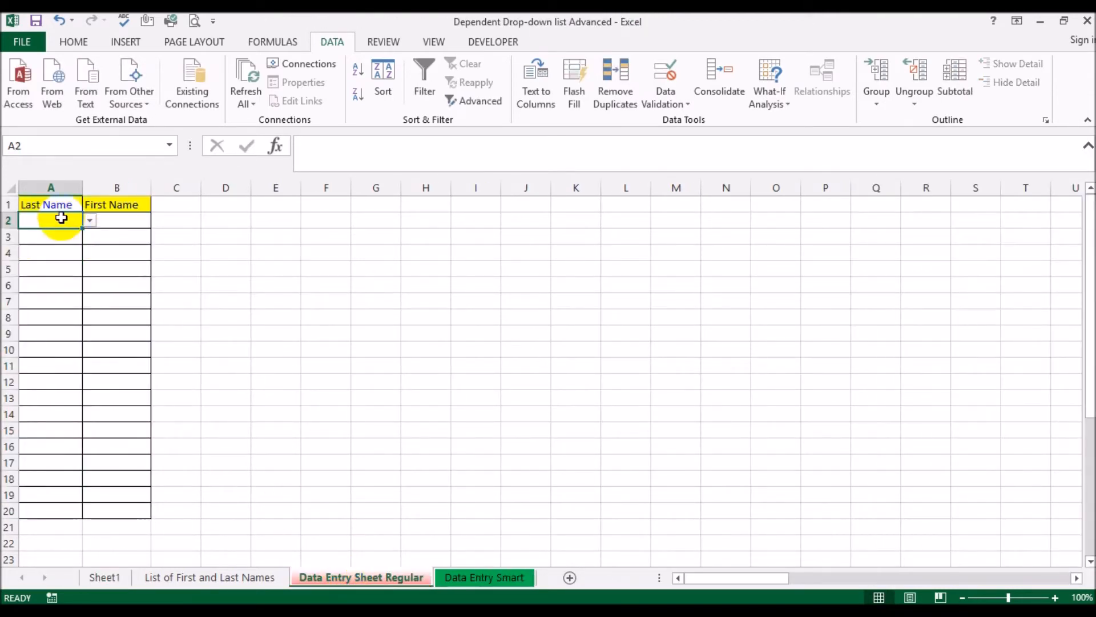
left_click(44, 507, "shift")
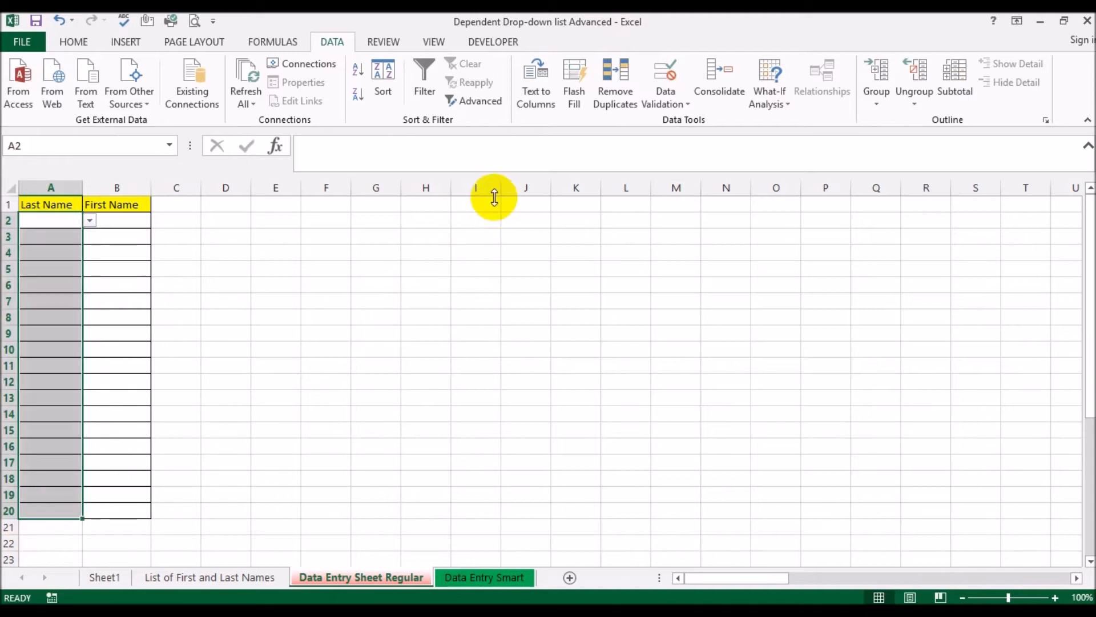
left_click(662, 85)
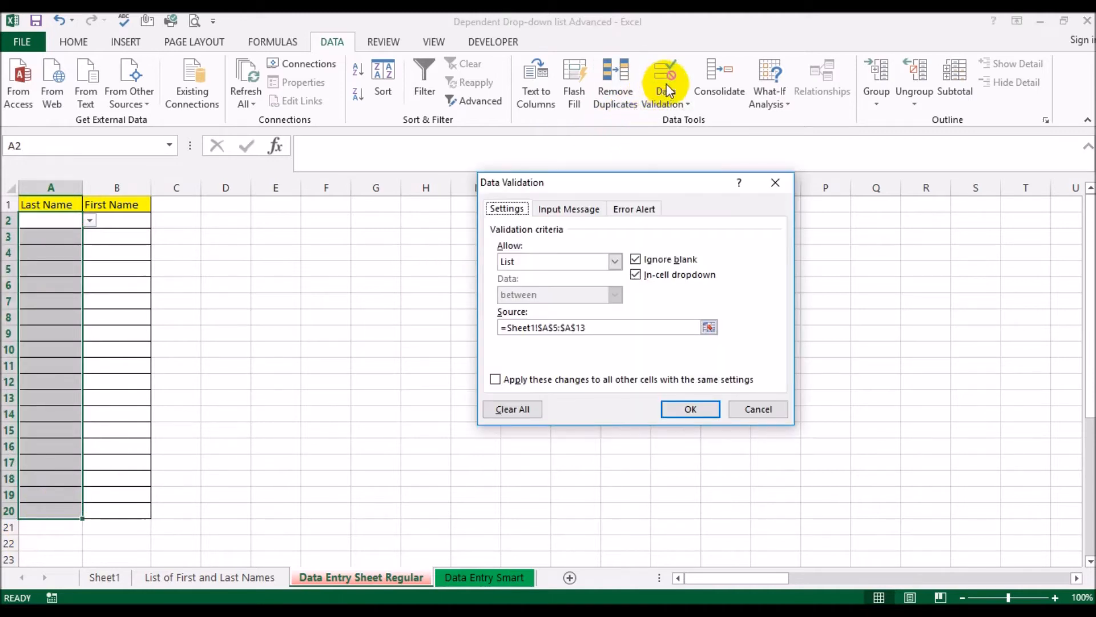
left_click(629, 332)
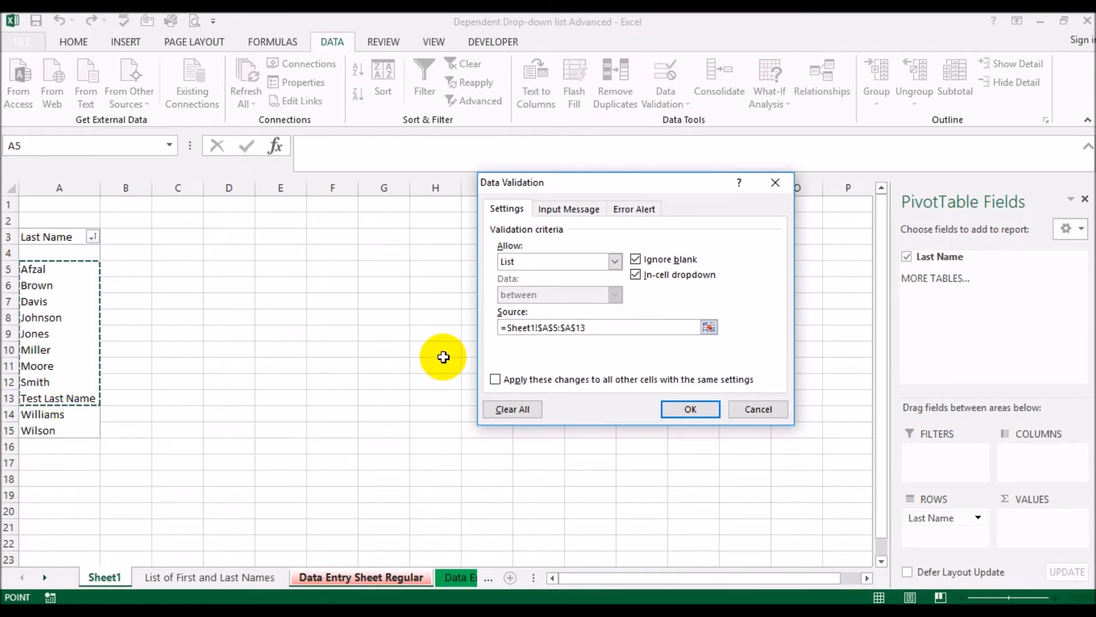
key("BackSpace")
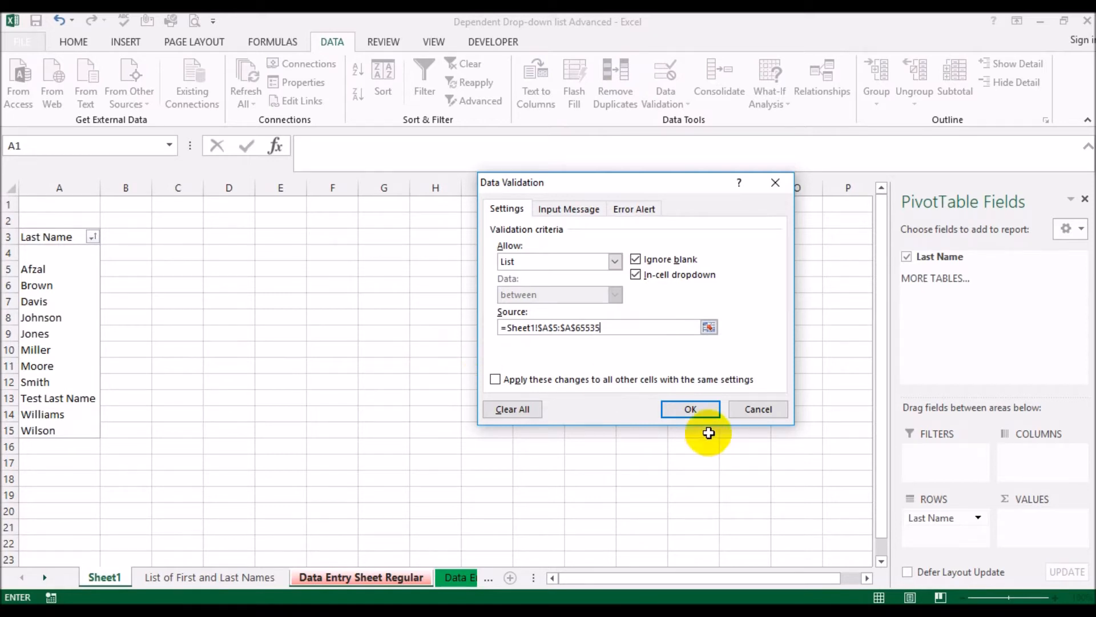
left_click(683, 411)
Fill A2 with the first last name offered in its drop-down list
left_click(89, 220)
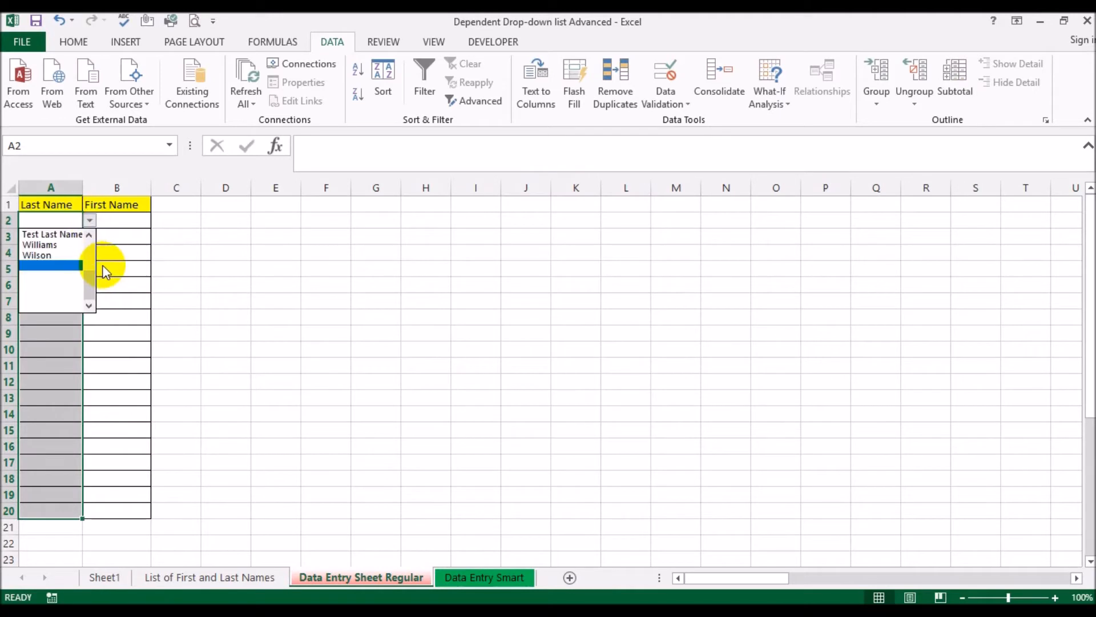
left_click_drag(91, 281, 93, 235)
left_click(73, 235)
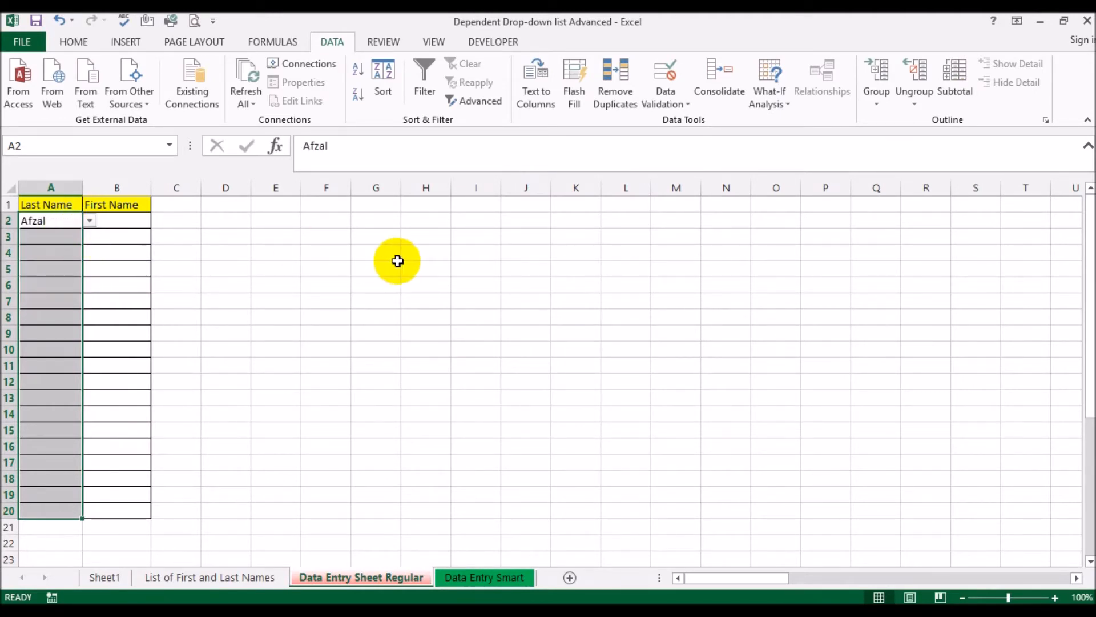
left_click(394, 260)
Add list validation to First Name cells B2:B20 with the source ='List of First and Last Names'!$B$2:$B$39
left_click_drag(117, 223, 112, 511)
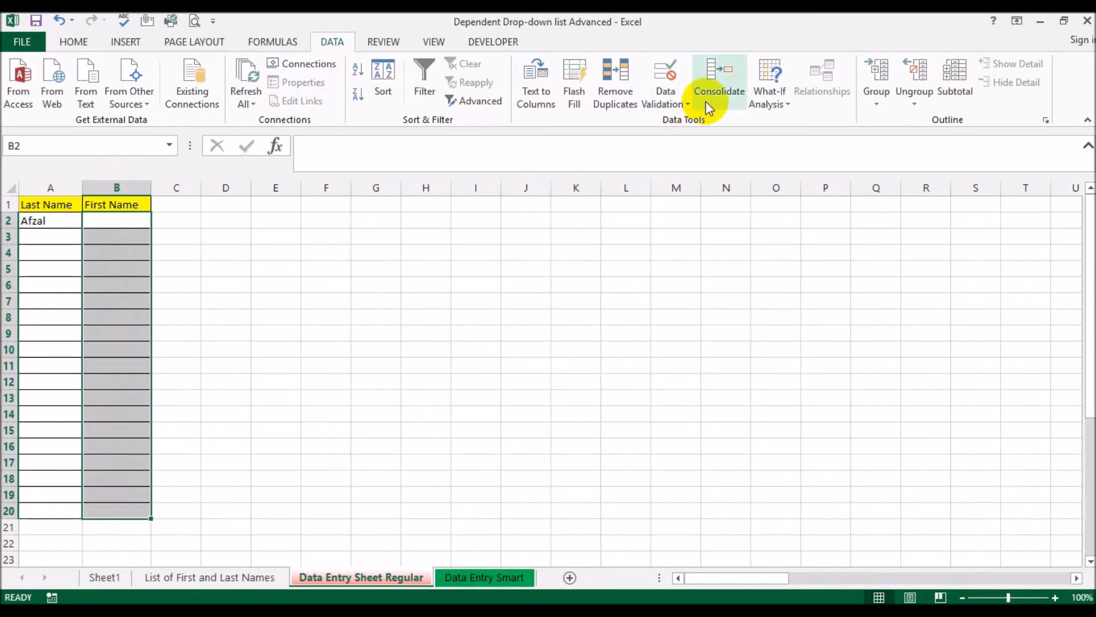
left_click(665, 103)
left_click(683, 122)
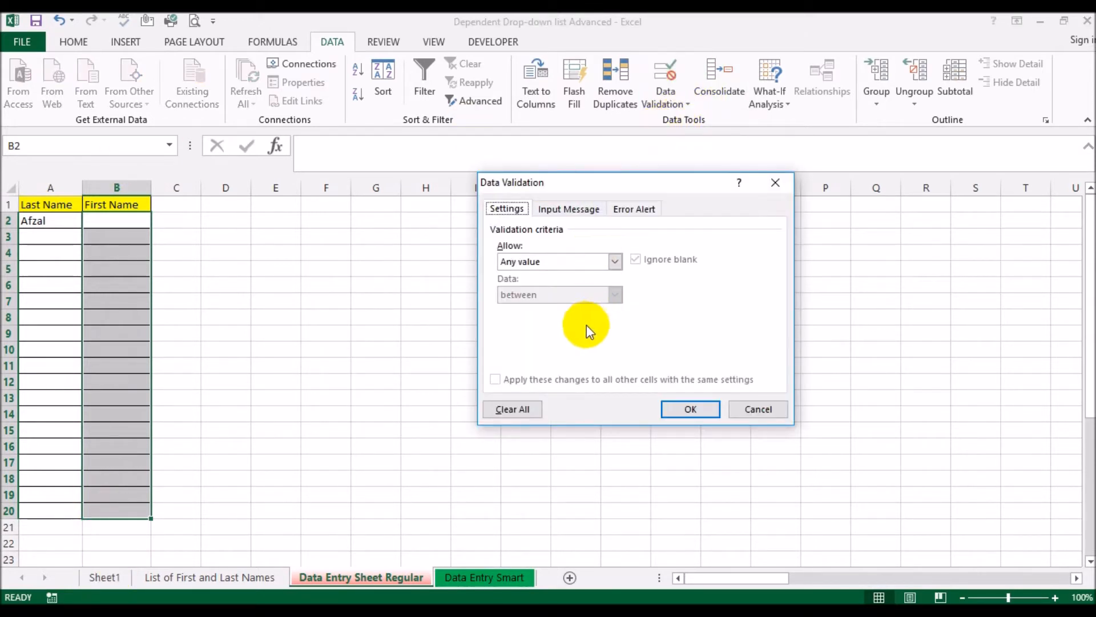
left_click(546, 260)
left_click(534, 308)
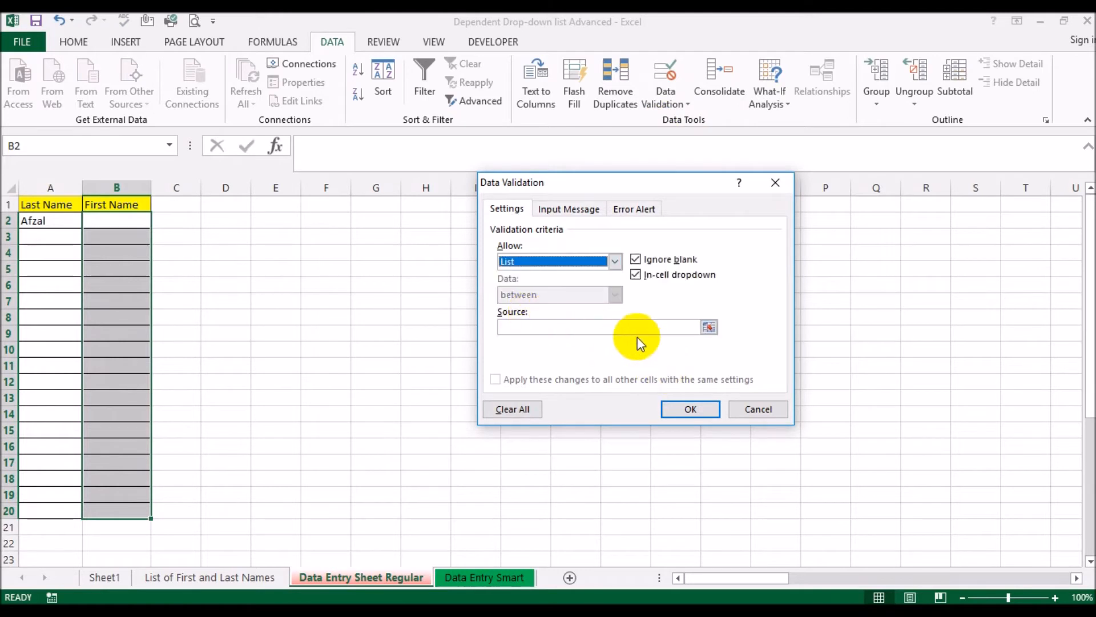
left_click(627, 327)
left_click(196, 577)
scroll(164, 209, "up", 6)
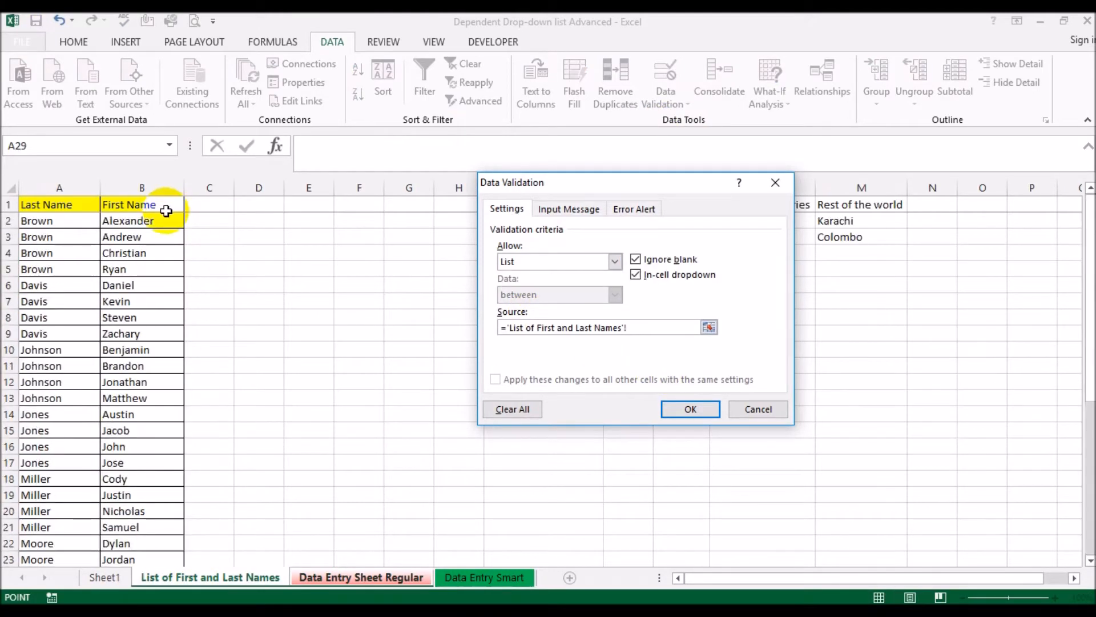
left_click(169, 223)
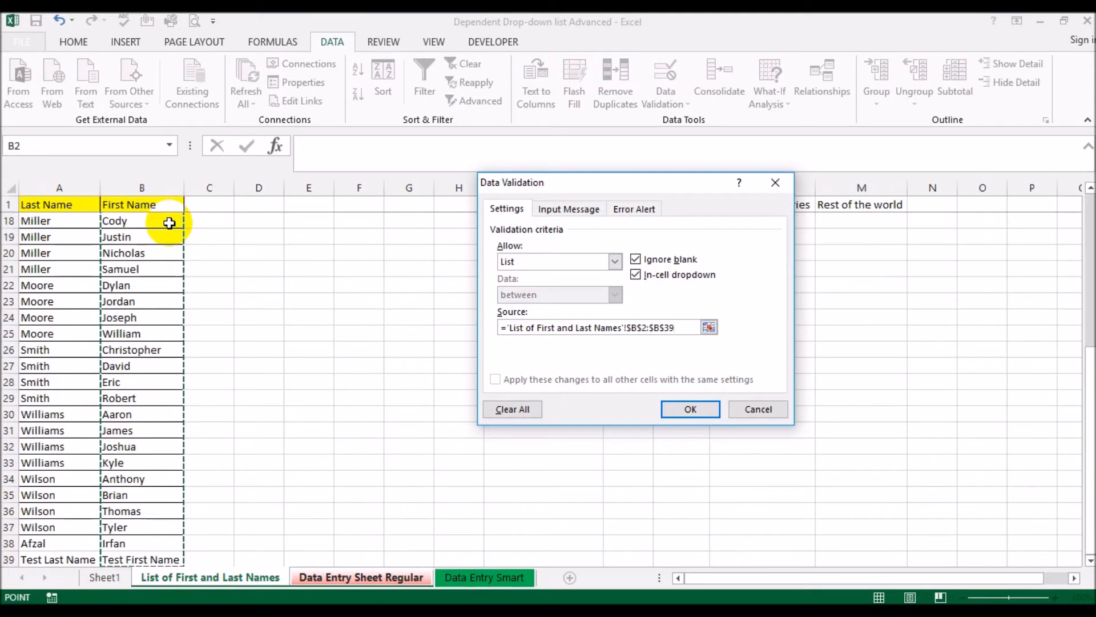
left_click(693, 410)
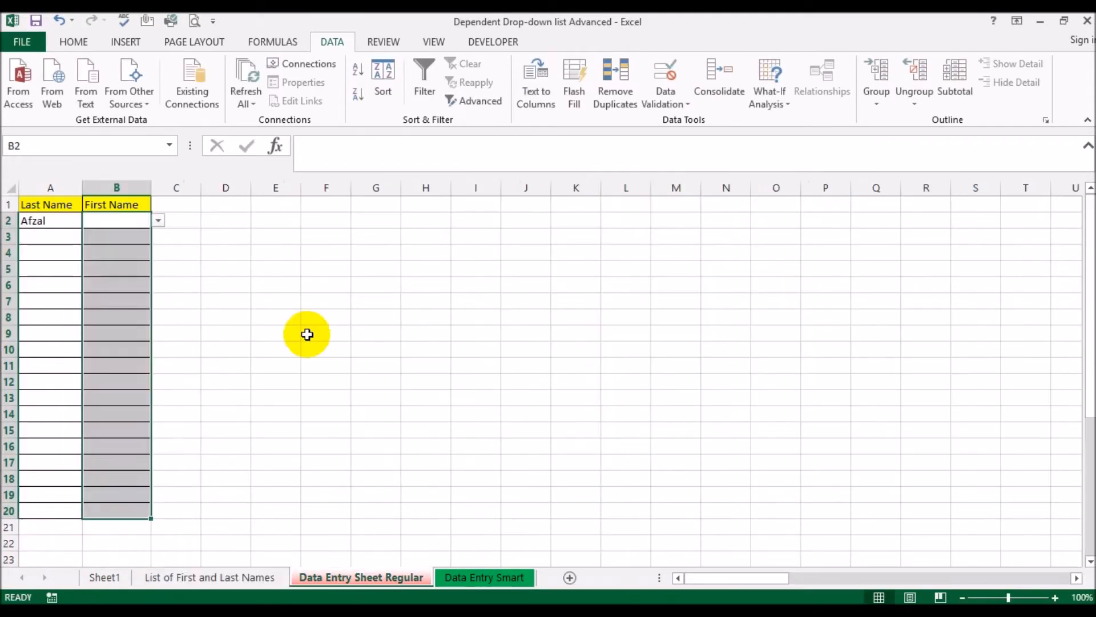
Check which first names the drop-down in B2 offers for the last name in A2
left_click(159, 222)
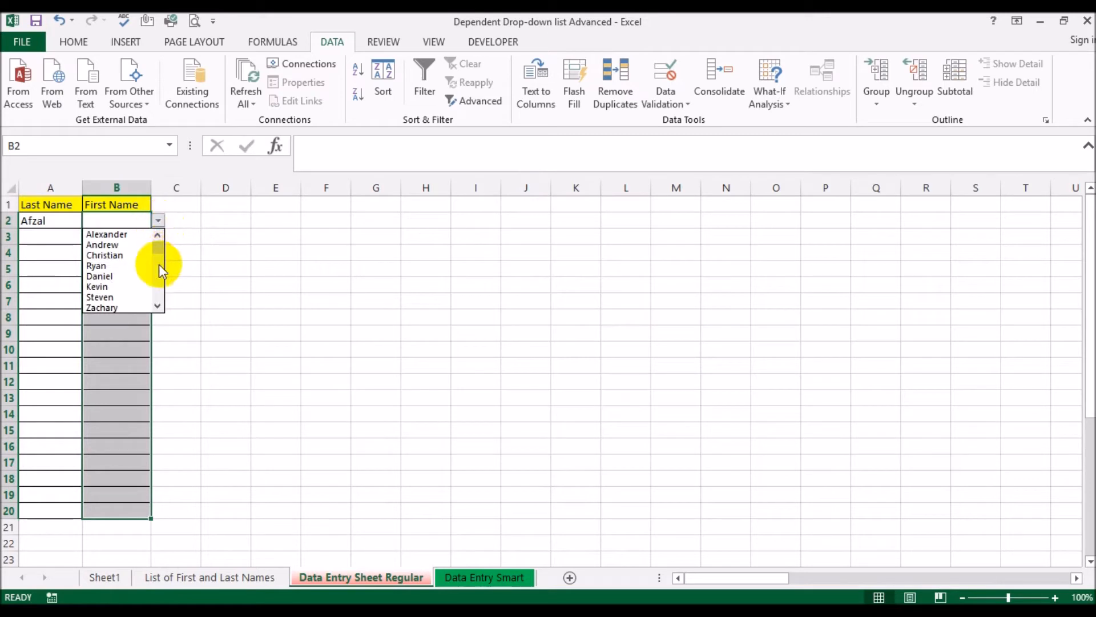
left_click(250, 248)
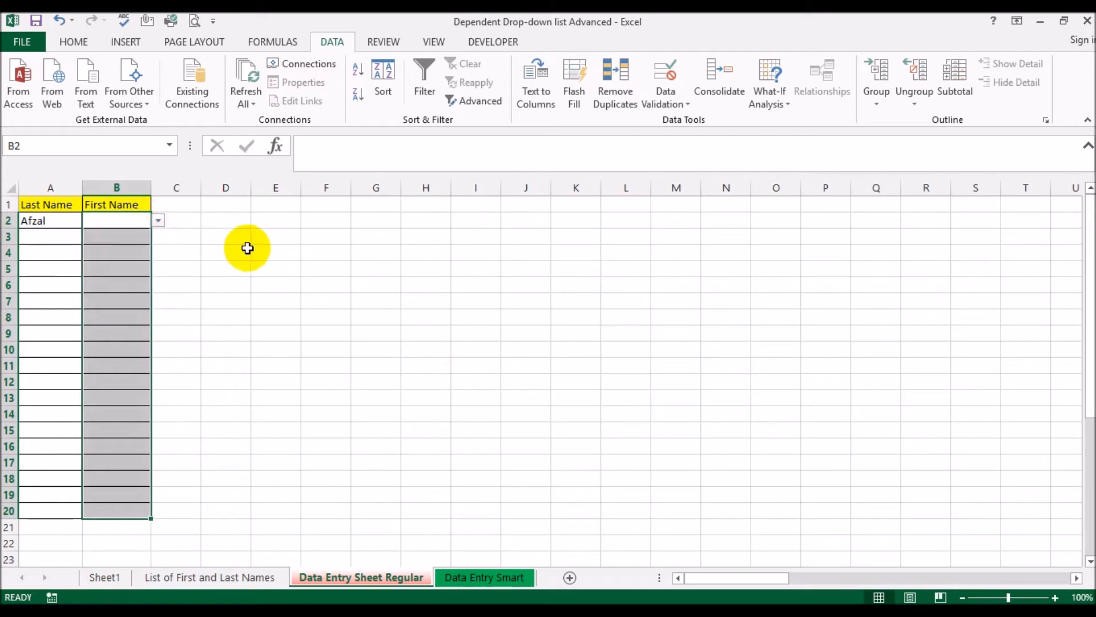
left_click(111, 224)
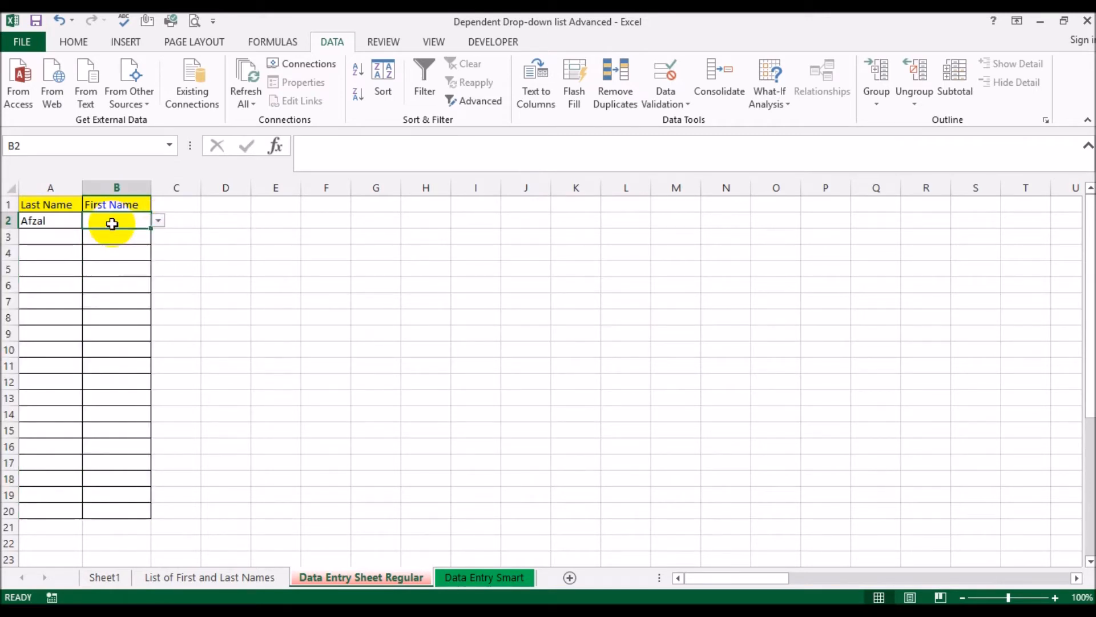
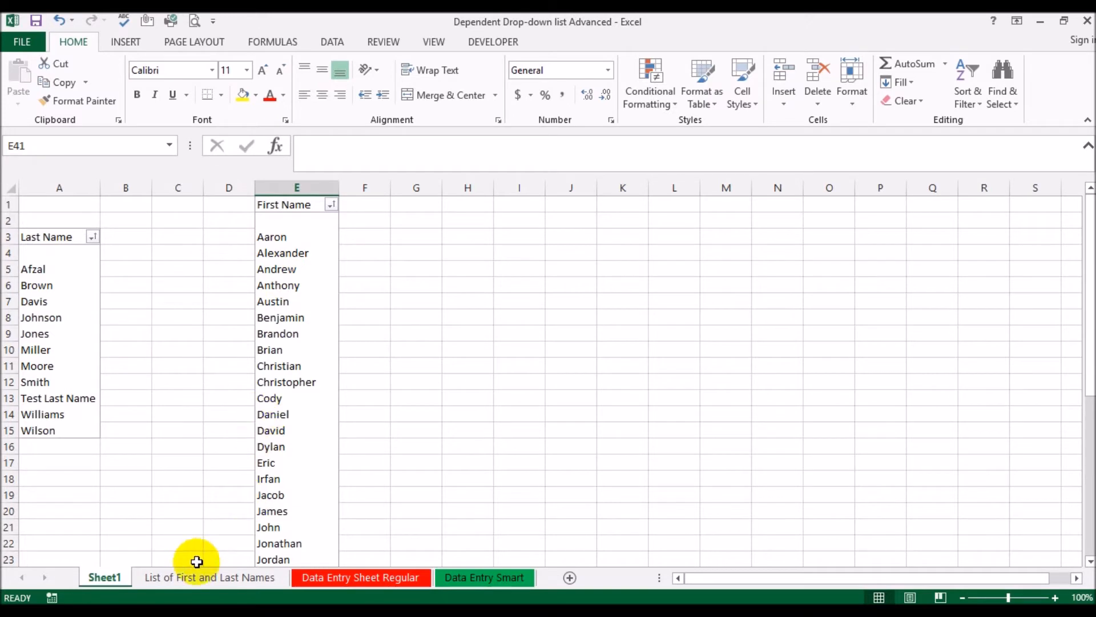
Fill A2 of the Data Entry Smart sheet with the second last name offered in its drop-down list
left_click(464, 577)
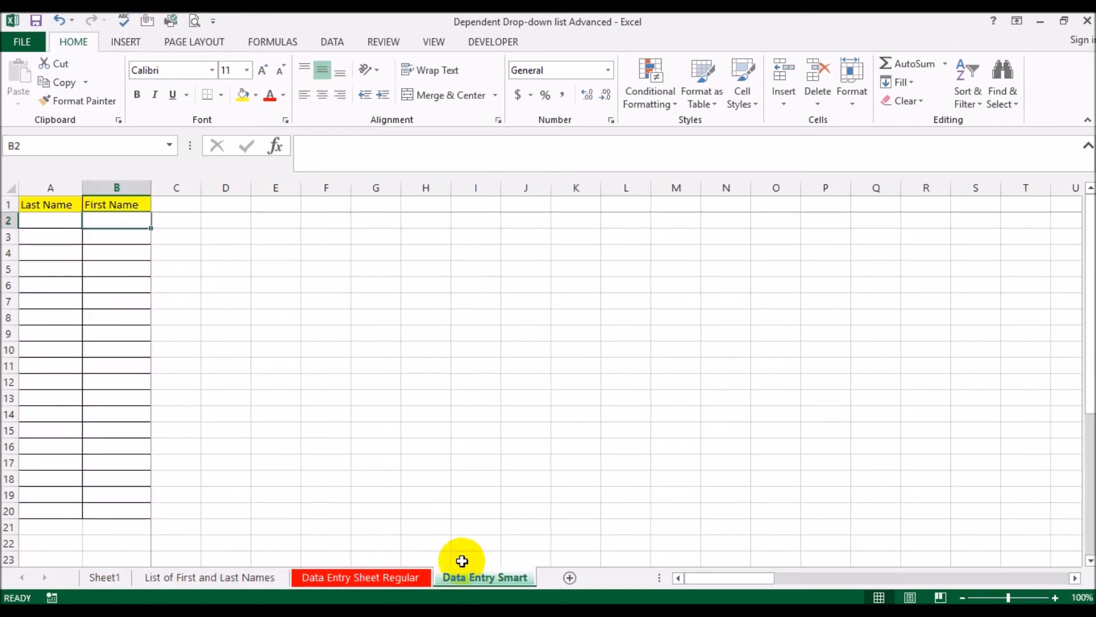
left_click(49, 221)
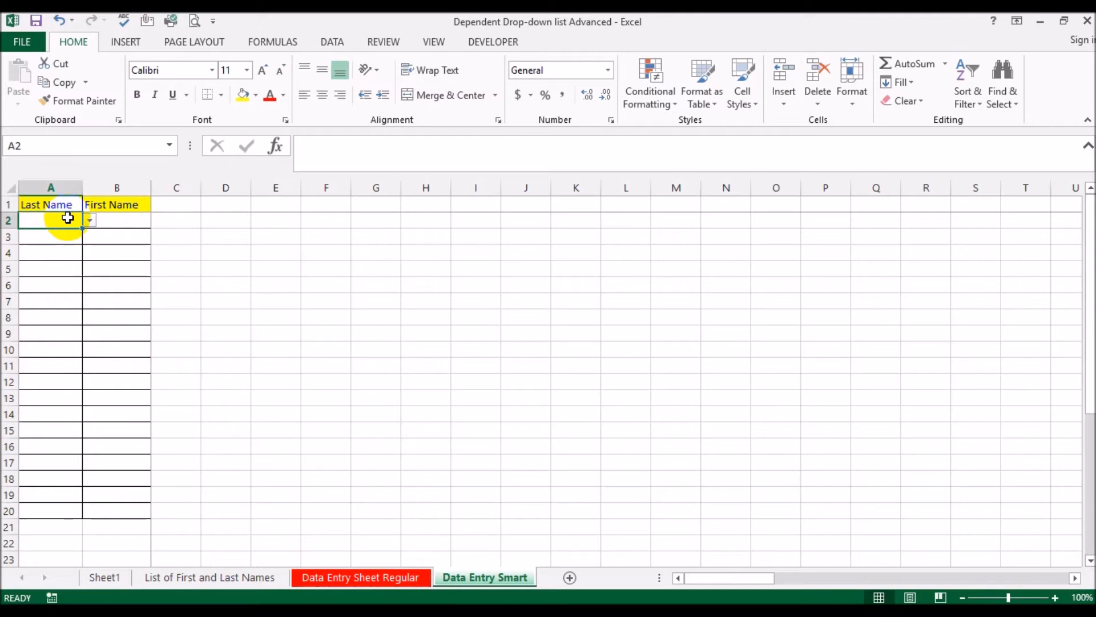
left_click(90, 220)
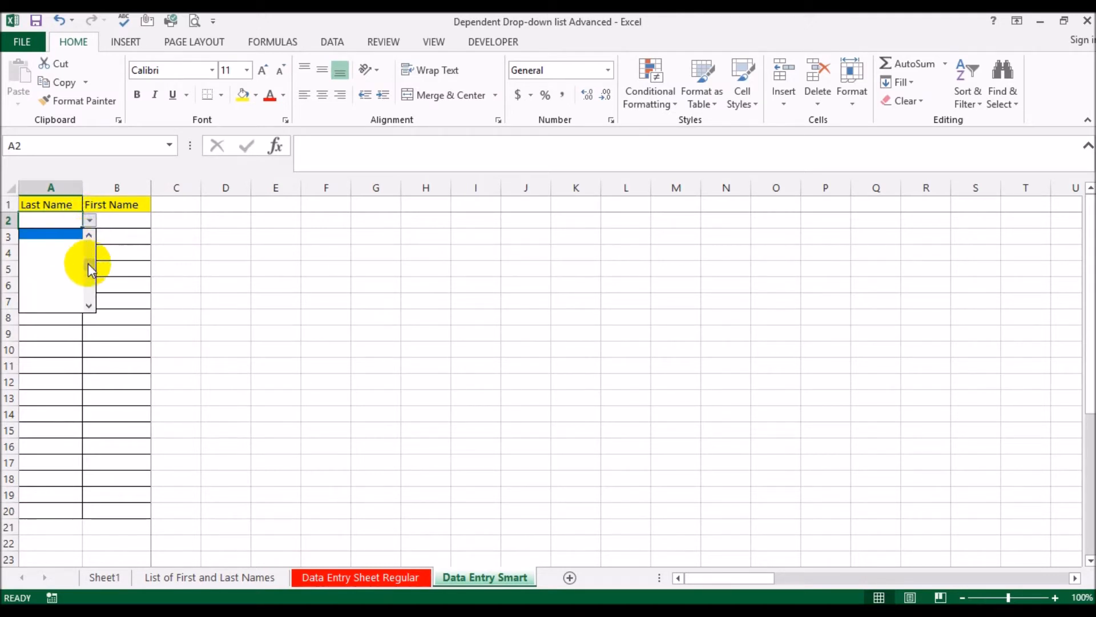
left_click_drag(90, 266, 90, 234)
left_click(54, 240)
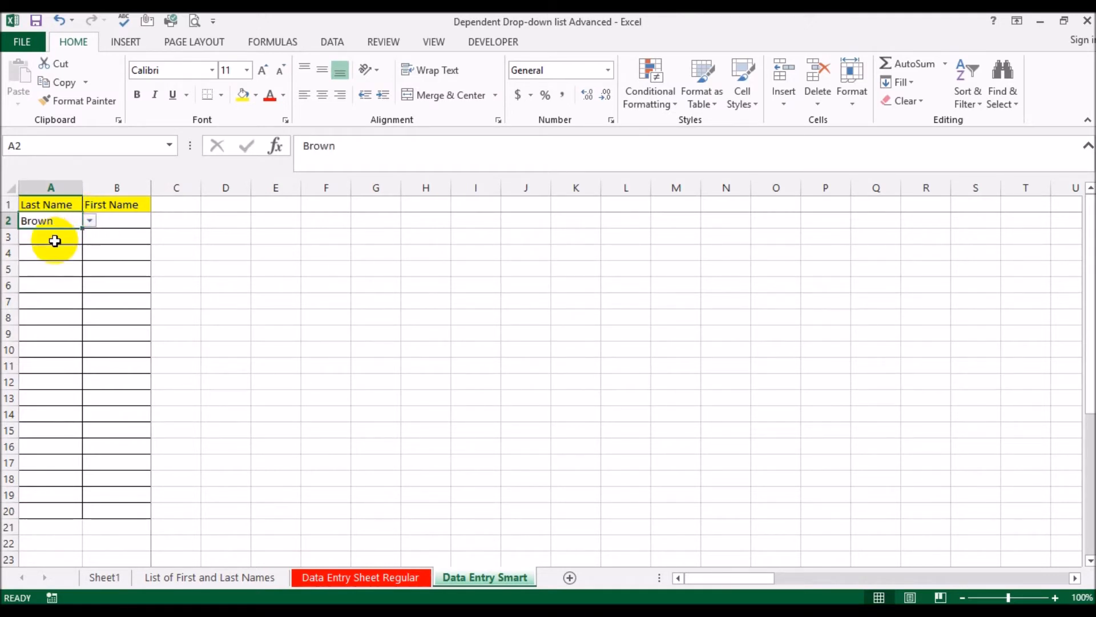
Review which first names in List of First and Last Names belong to the chosen last name, and return to Data Entry Smart
left_click(107, 577)
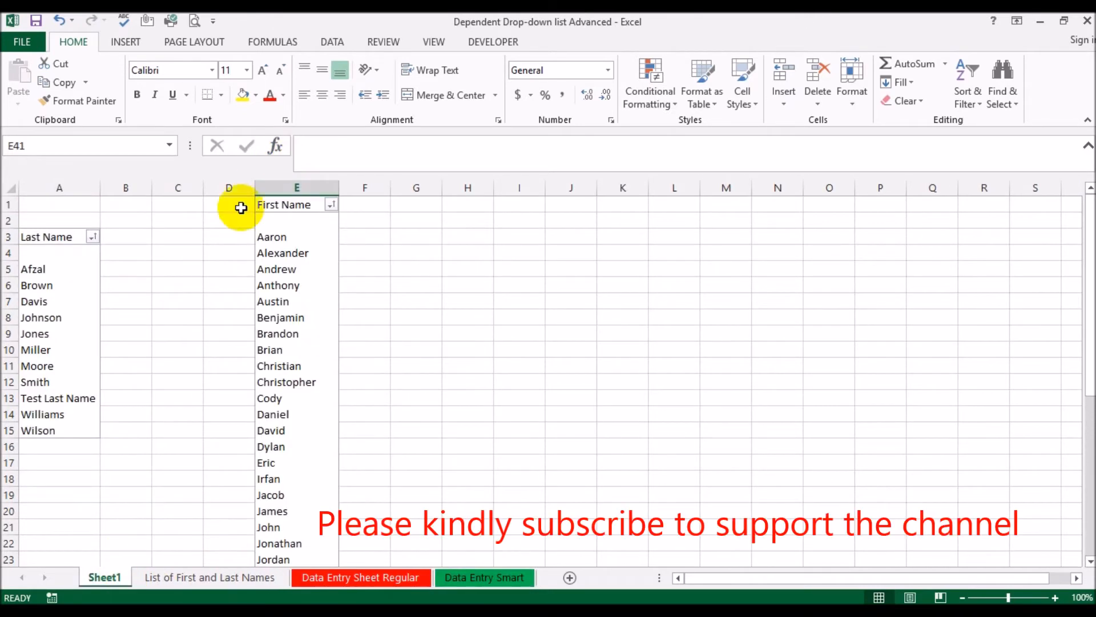
left_click(213, 577)
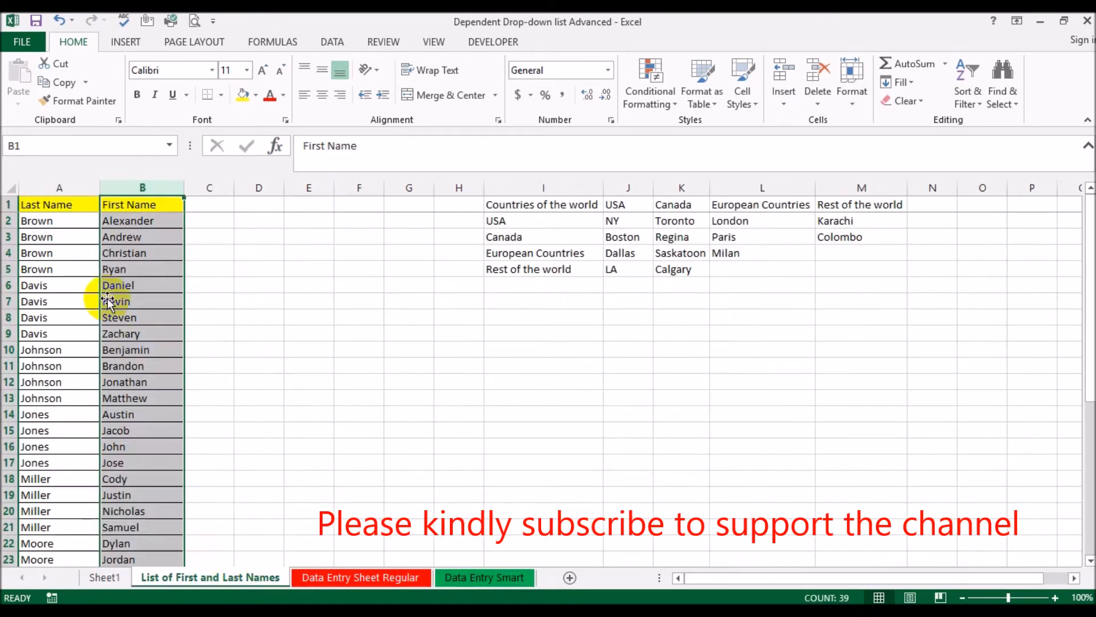
left_click(146, 221)
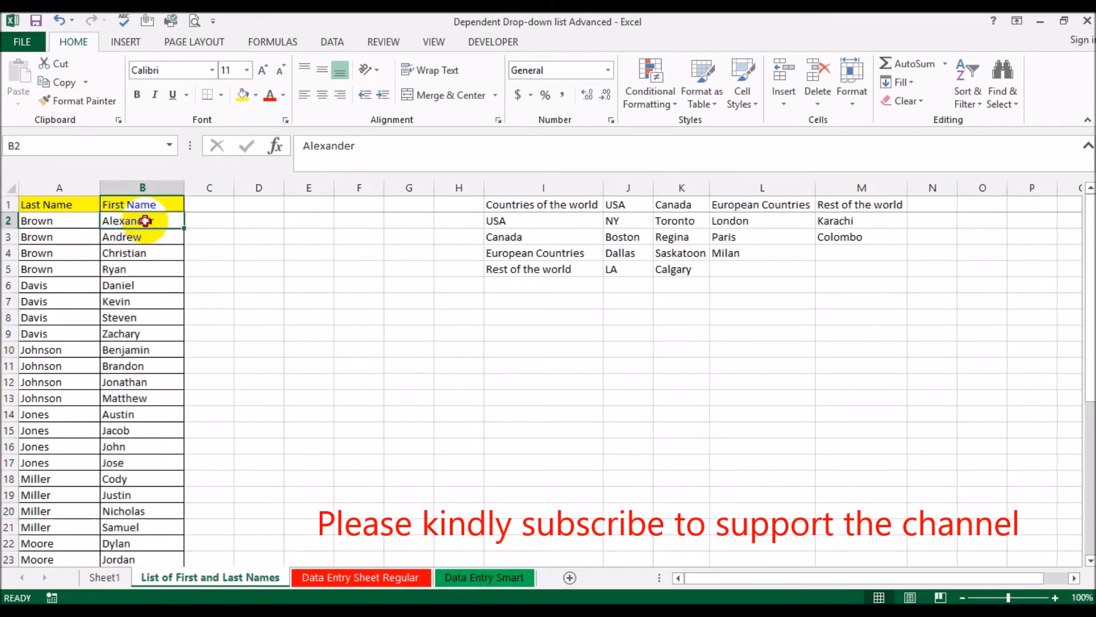
left_click_drag(146, 221, 153, 269)
left_click(306, 281)
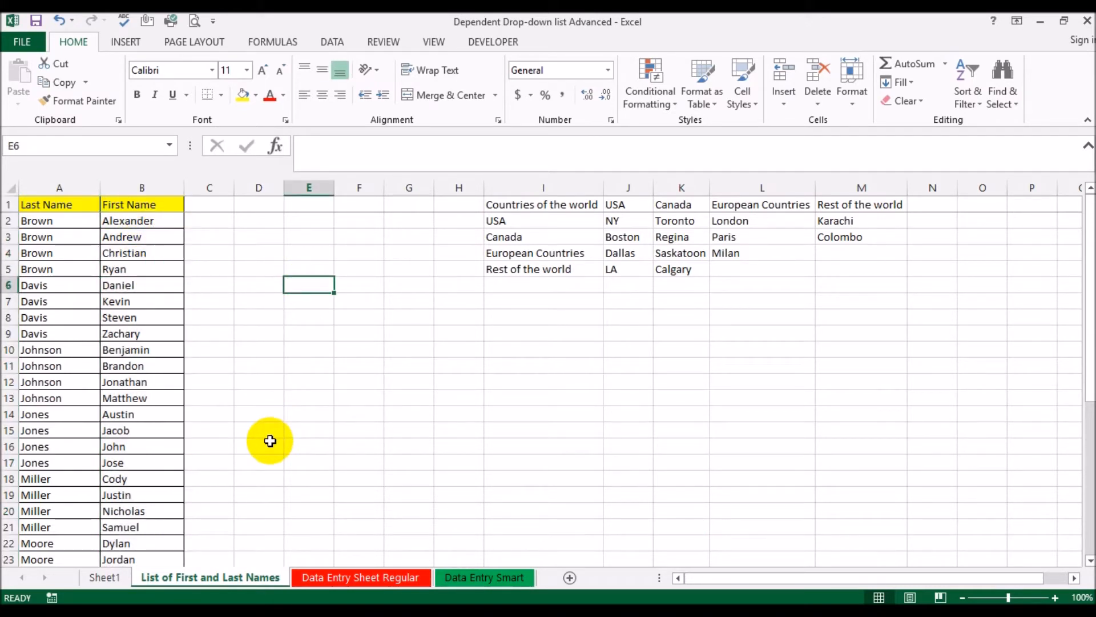
left_click(461, 577)
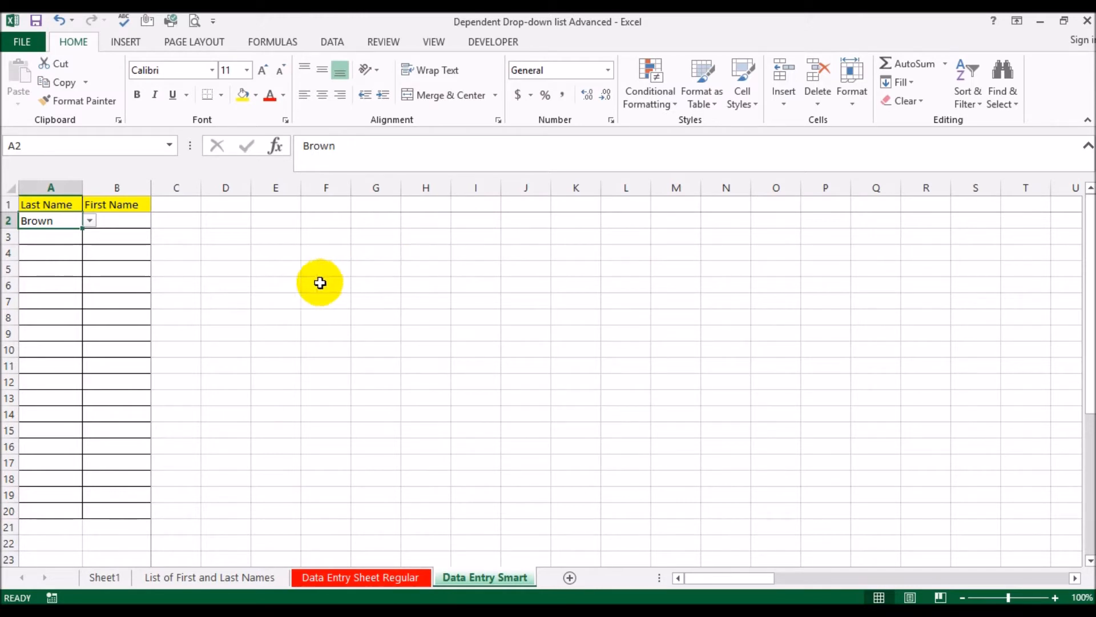
Save the workbook as an Excel Macro-Enabled Workbook named Dependent Drop-down list Advanced in the current folder
left_click(21, 42)
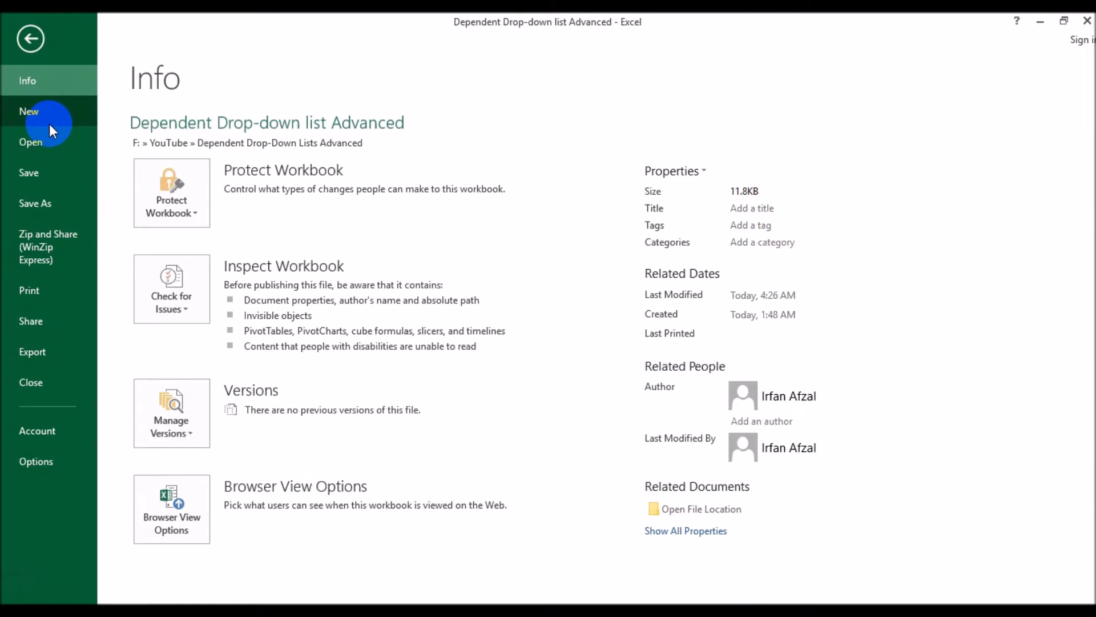
left_click(49, 203)
left_click(455, 184)
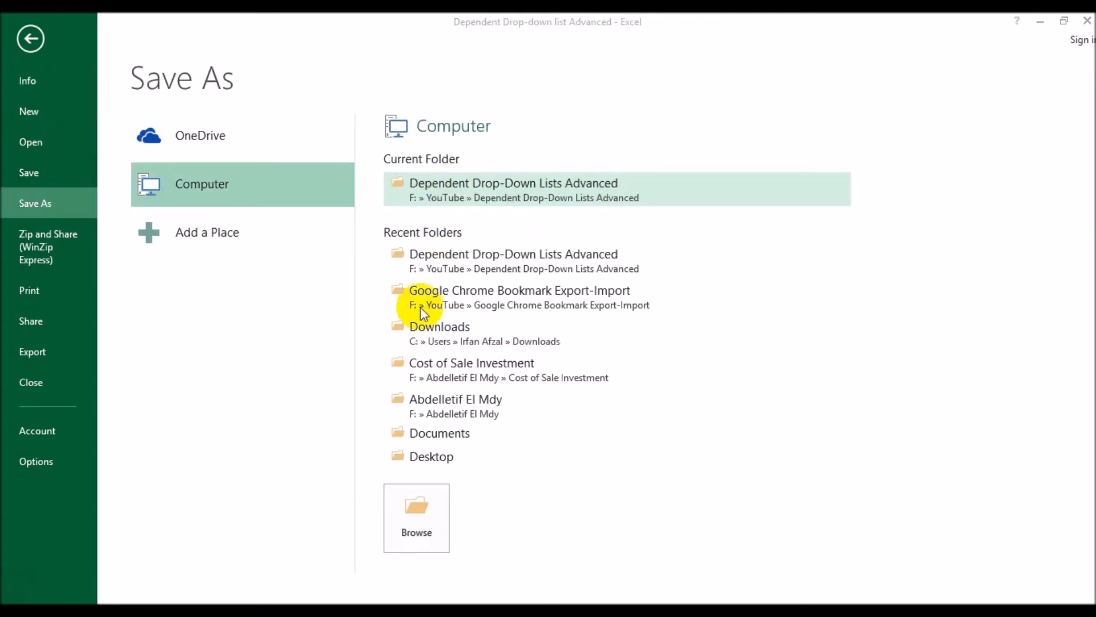
left_click(387, 465)
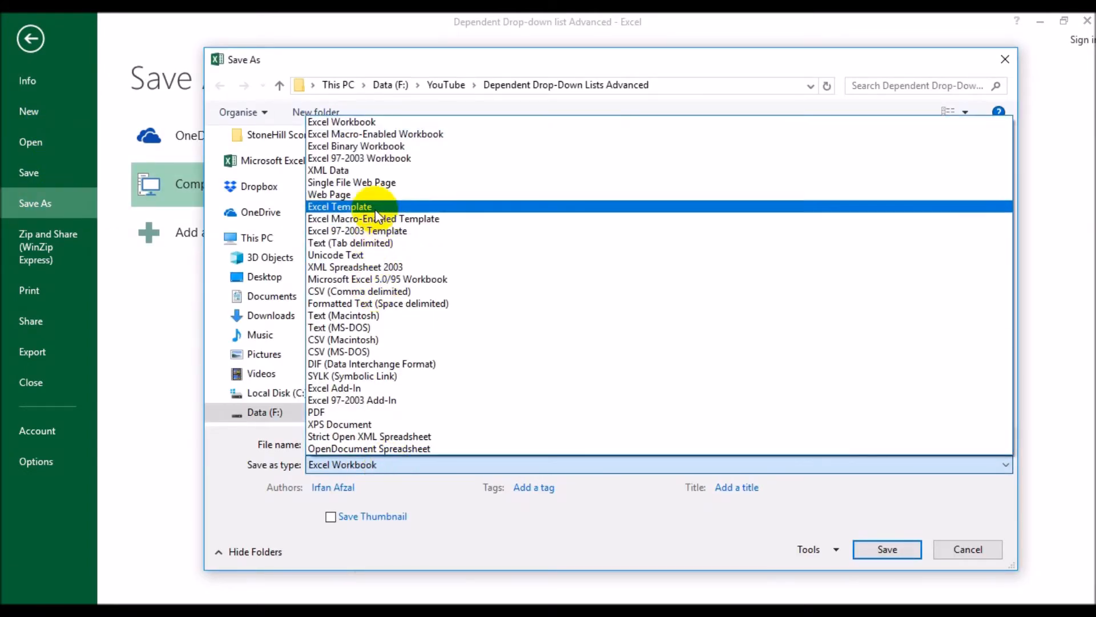
left_click(380, 135)
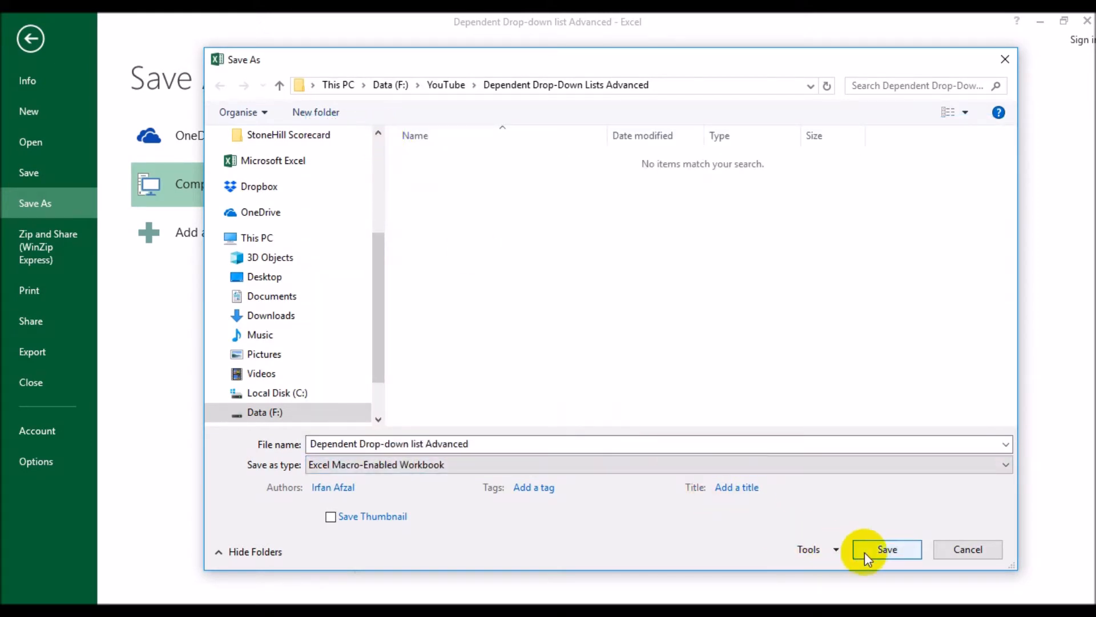
left_click(889, 550)
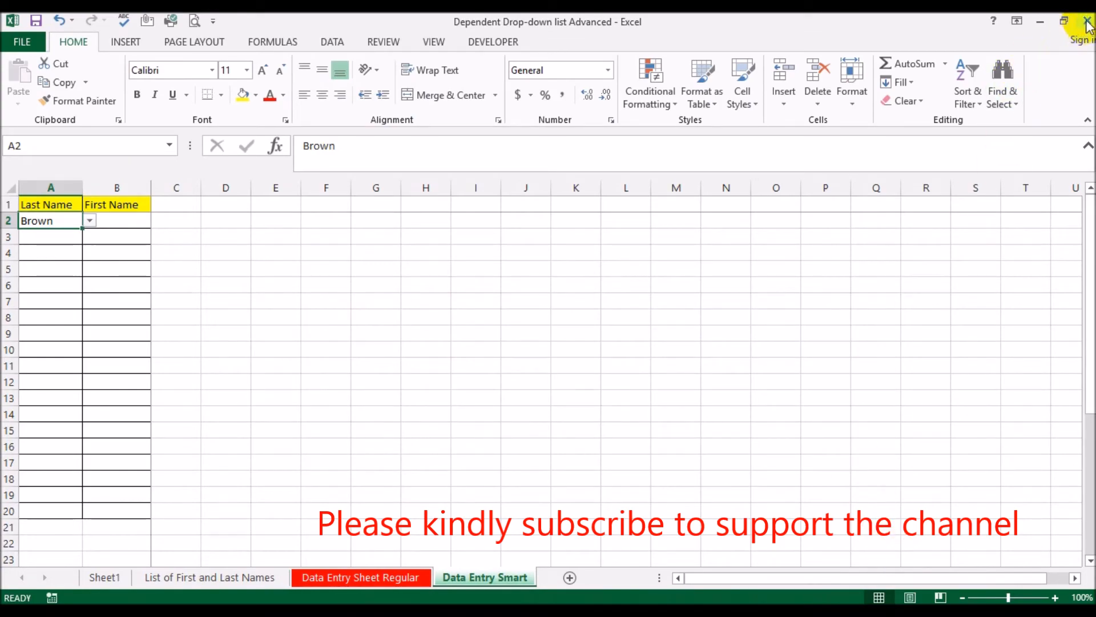
Close the workbook and reopen the macro-enabled copy of Dependent Drop-down list Advanced from its folder
left_click(1087, 21)
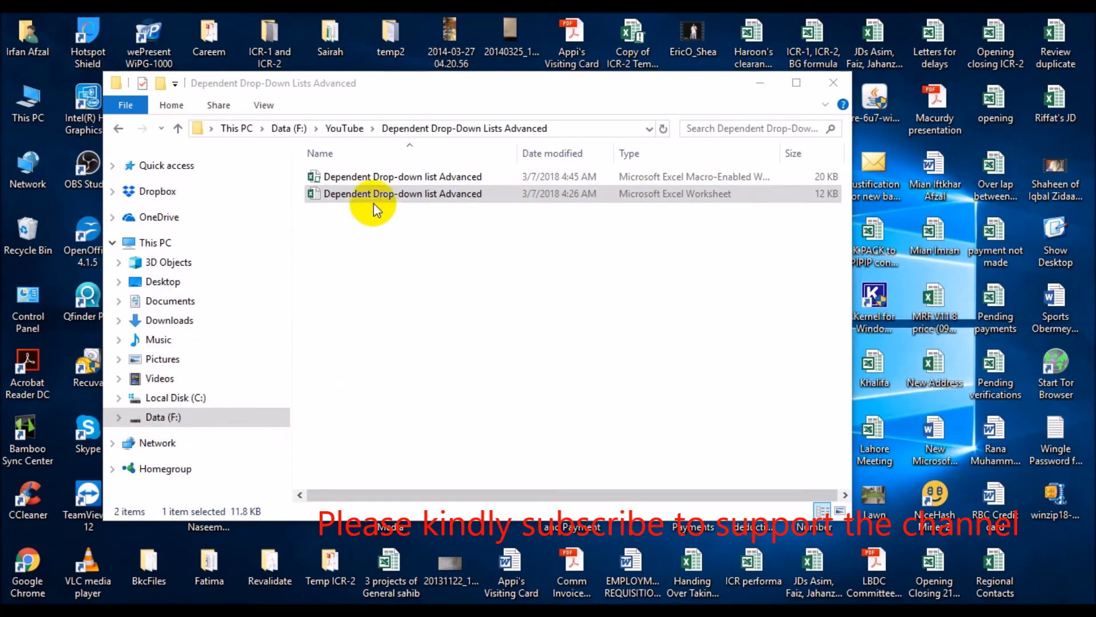
double_click(381, 177)
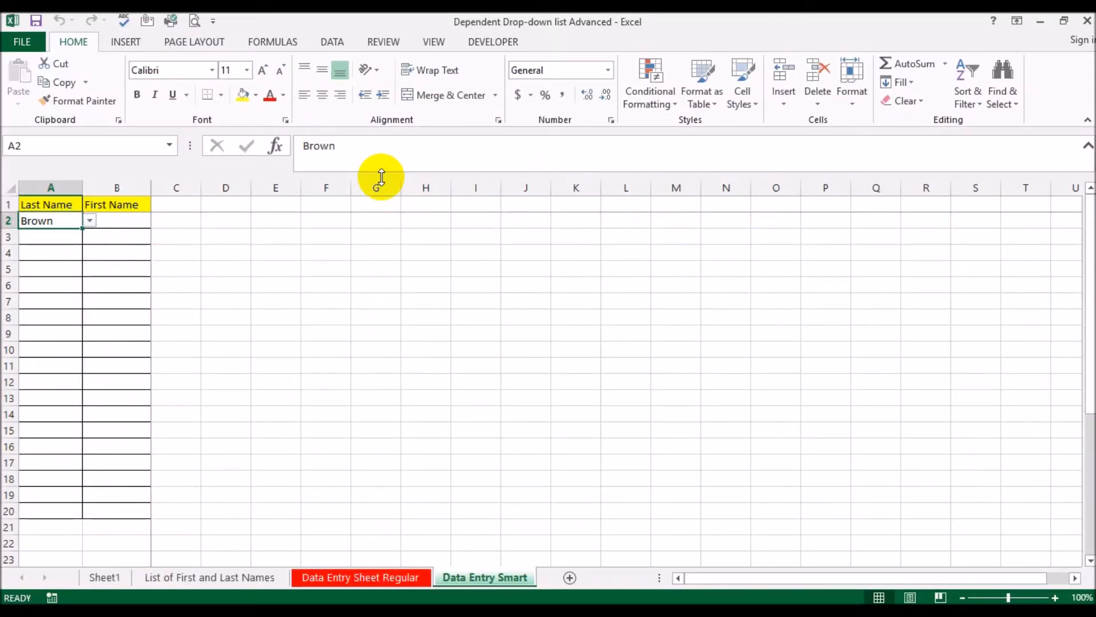
left_click(301, 282)
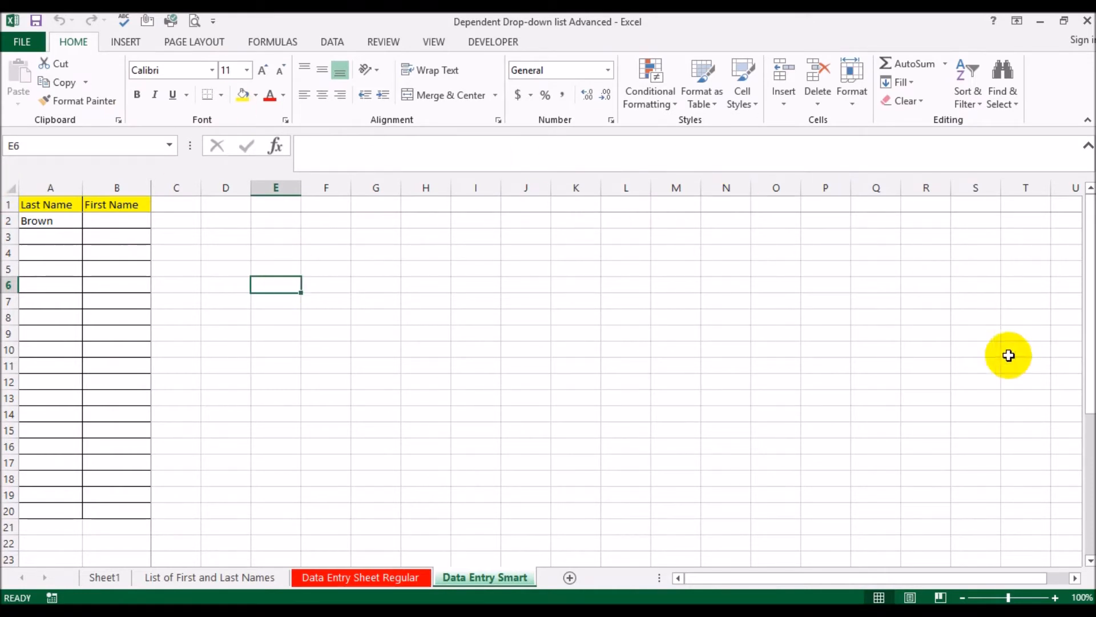
Fill cell BZ1 of Data Entry Smart with yellow and enter the heading Target in it
left_click(1075, 577)
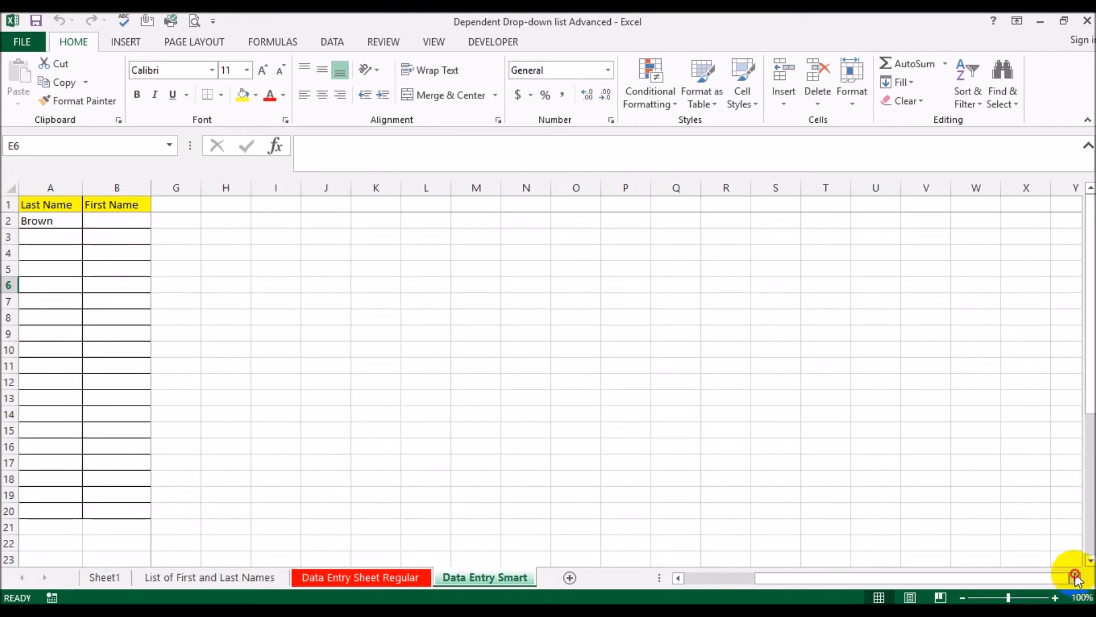
left_click_drag(1075, 578, 1081, 562)
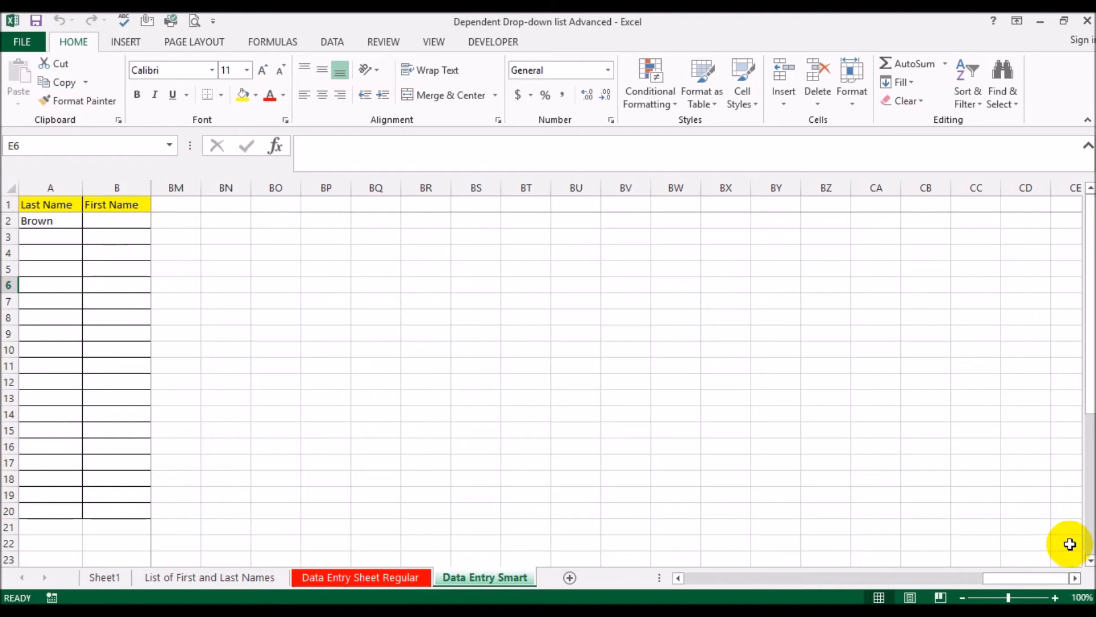
left_click(836, 203)
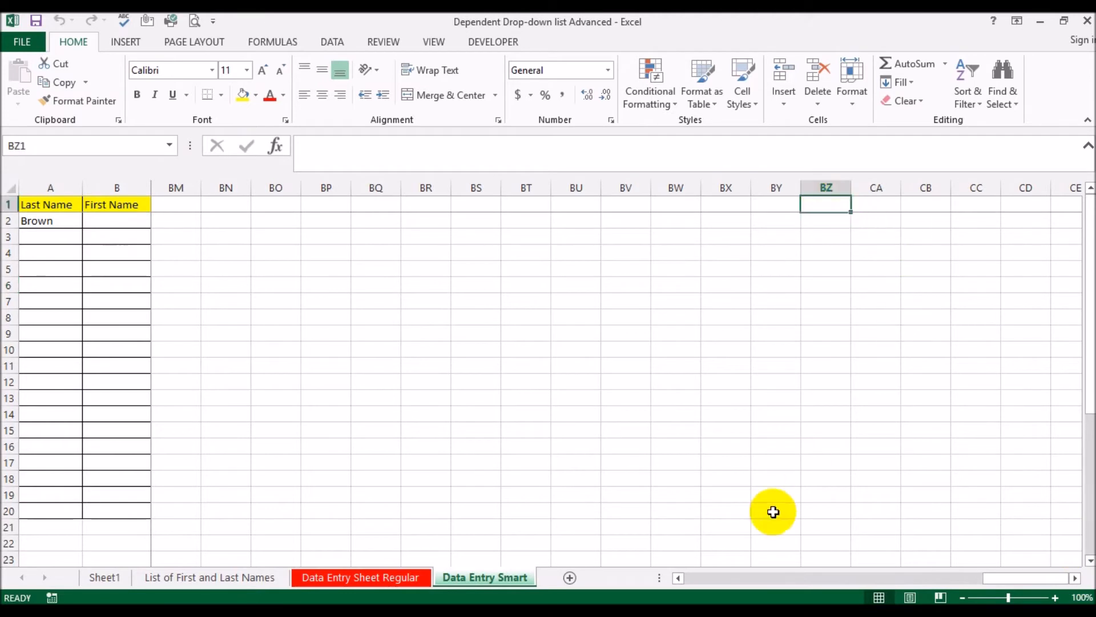
left_click(241, 95)
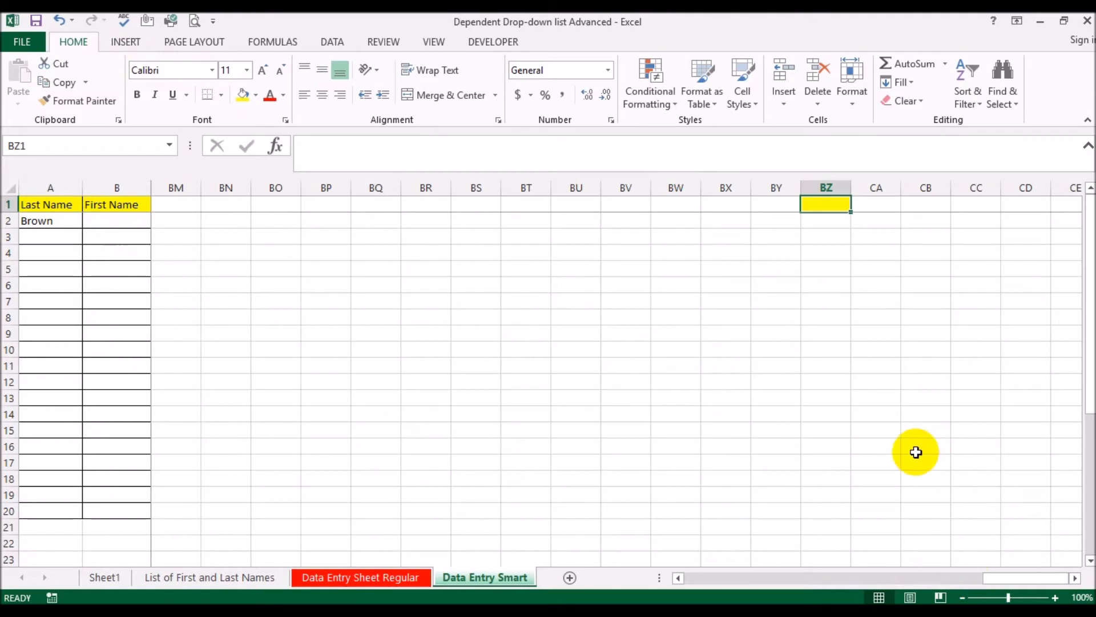
type("Target")
key("Return")
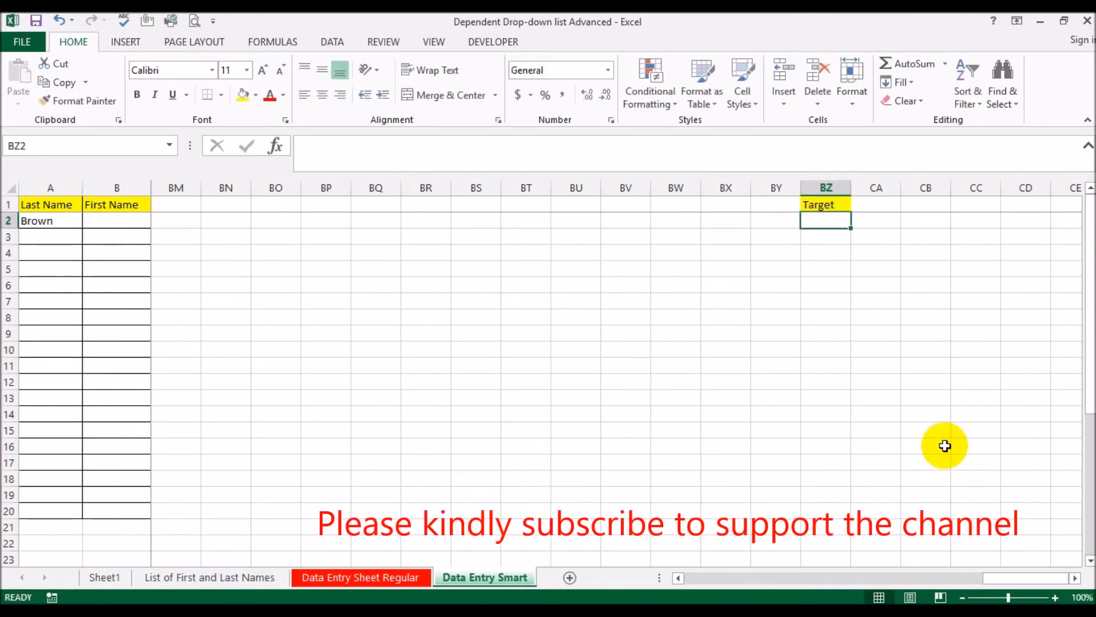
Unfreeze the panes of Data Entry Smart and freeze them again at cell C2
left_click_drag(1003, 577, 309, 495)
left_click(166, 220)
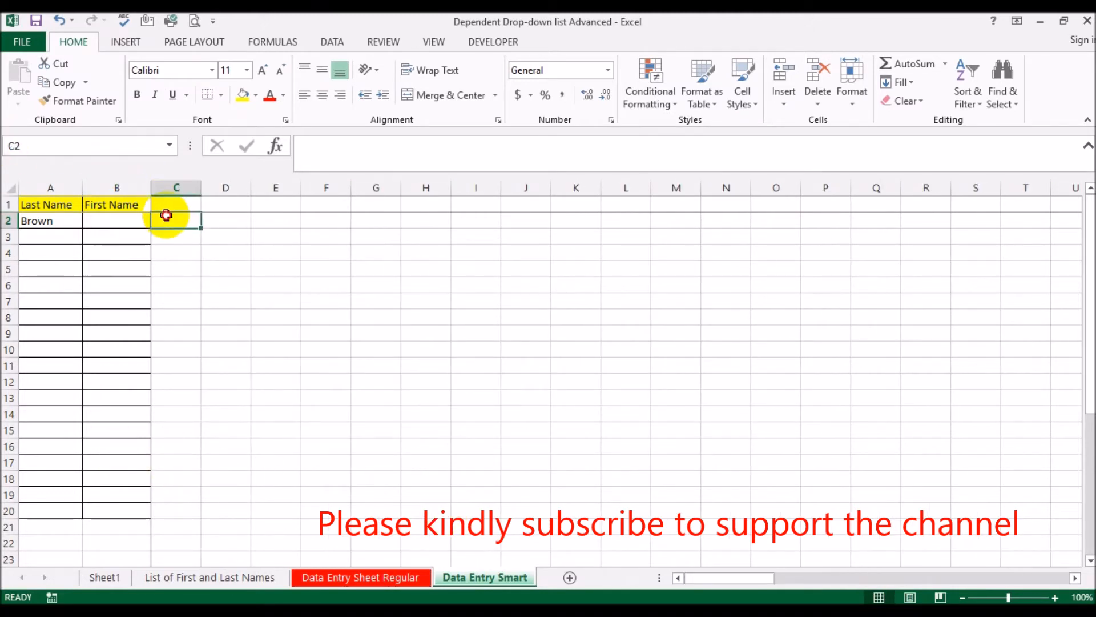
left_click(433, 42)
left_click(523, 97)
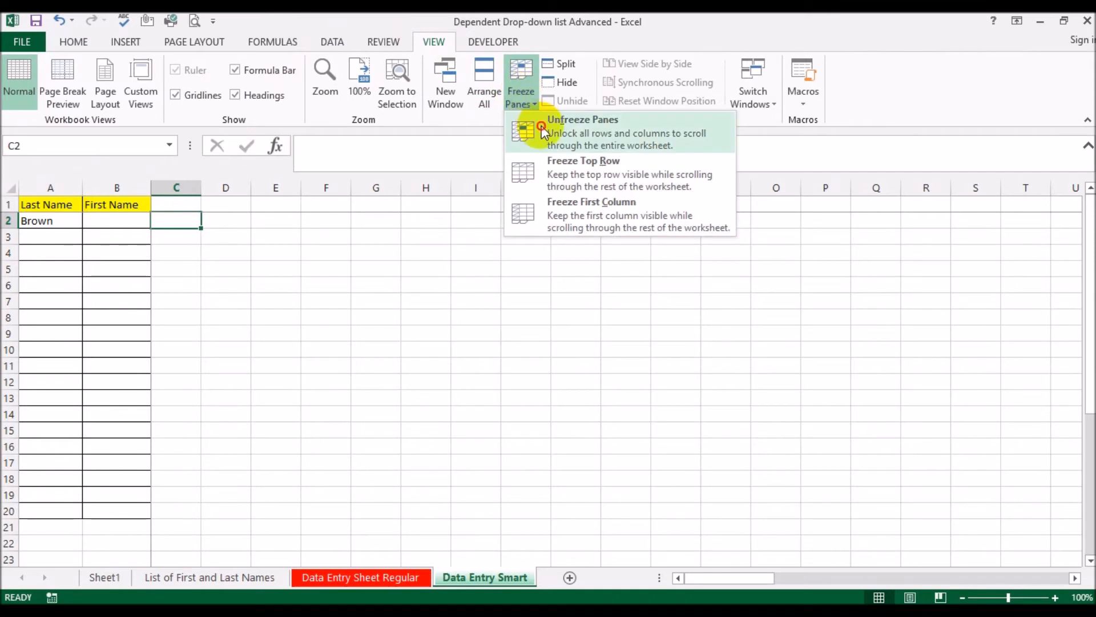
left_click(542, 127)
left_click(526, 99)
left_click(543, 128)
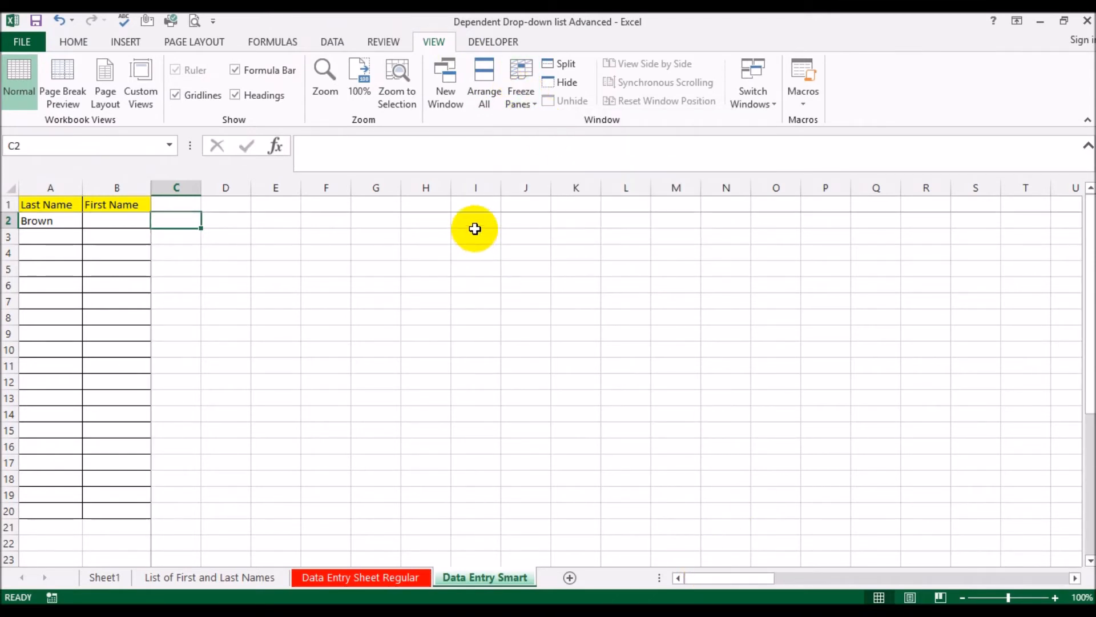
Locate the Target cell BZ1 at the end of row 1 and examine it alongside the First Name cells in column B
left_click(474, 201)
key("ctrl+shift+Right")
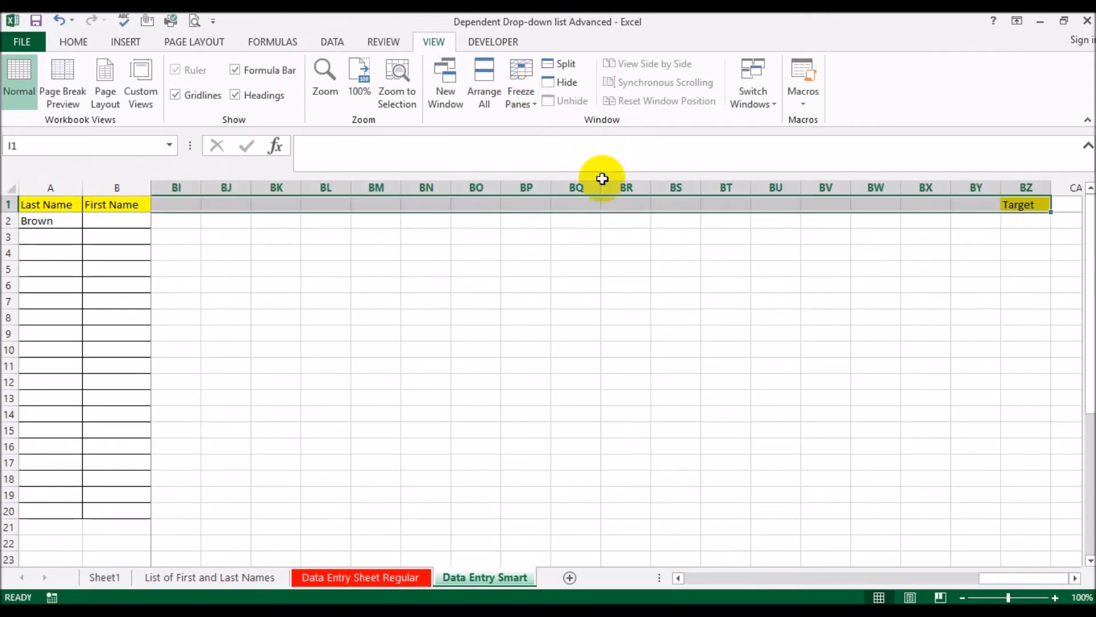
left_click(1076, 578)
left_click(1076, 578)
left_click(1075, 578)
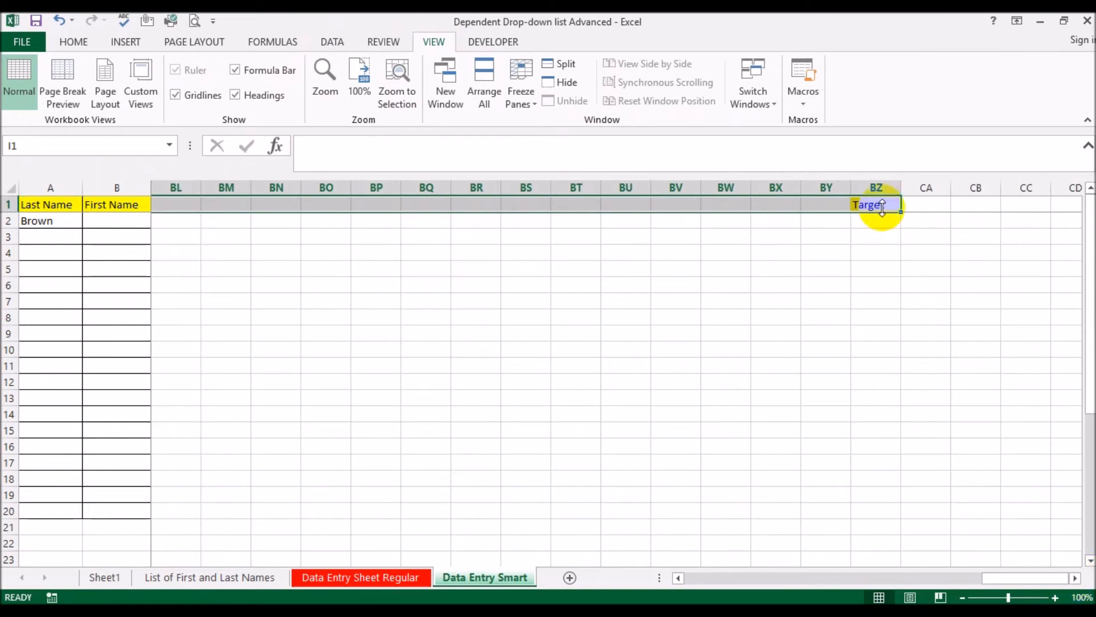
left_click(873, 207)
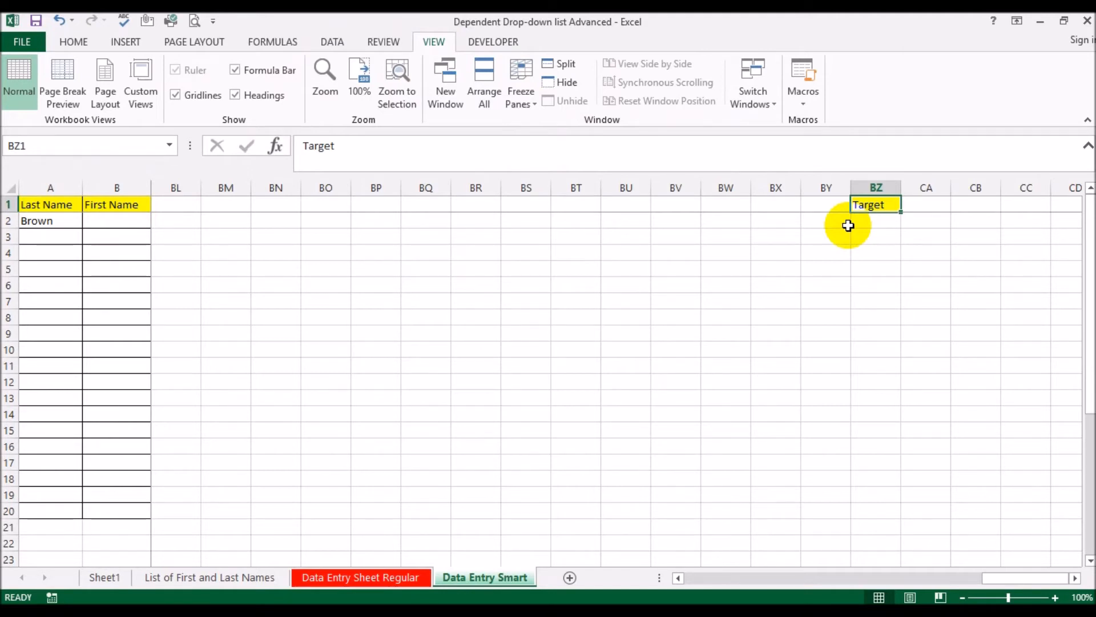
left_click(472, 267)
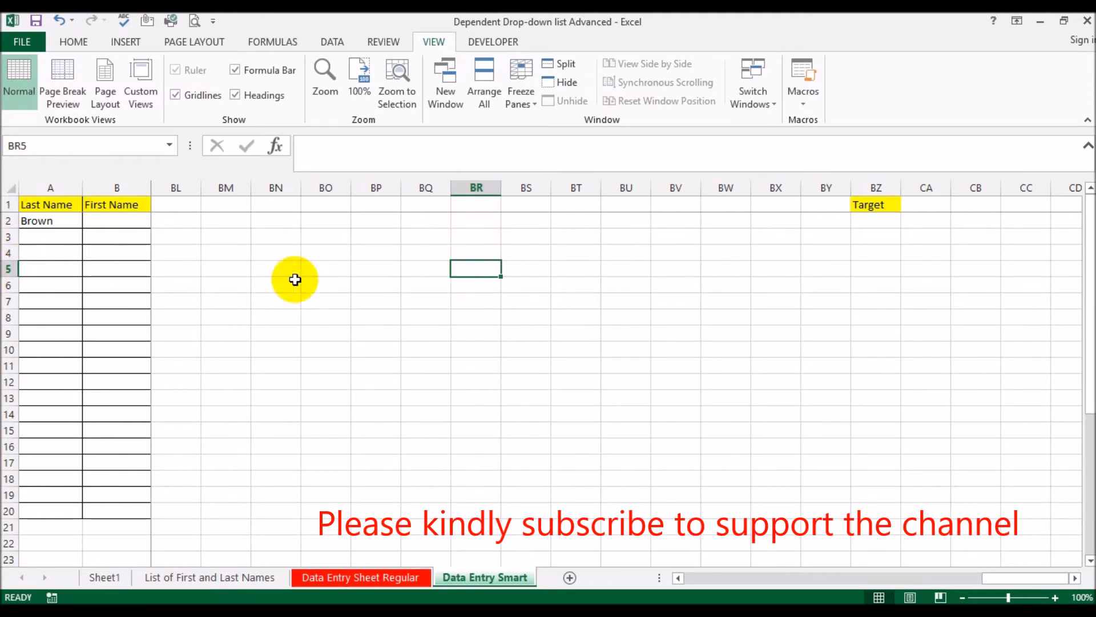
left_click(118, 222)
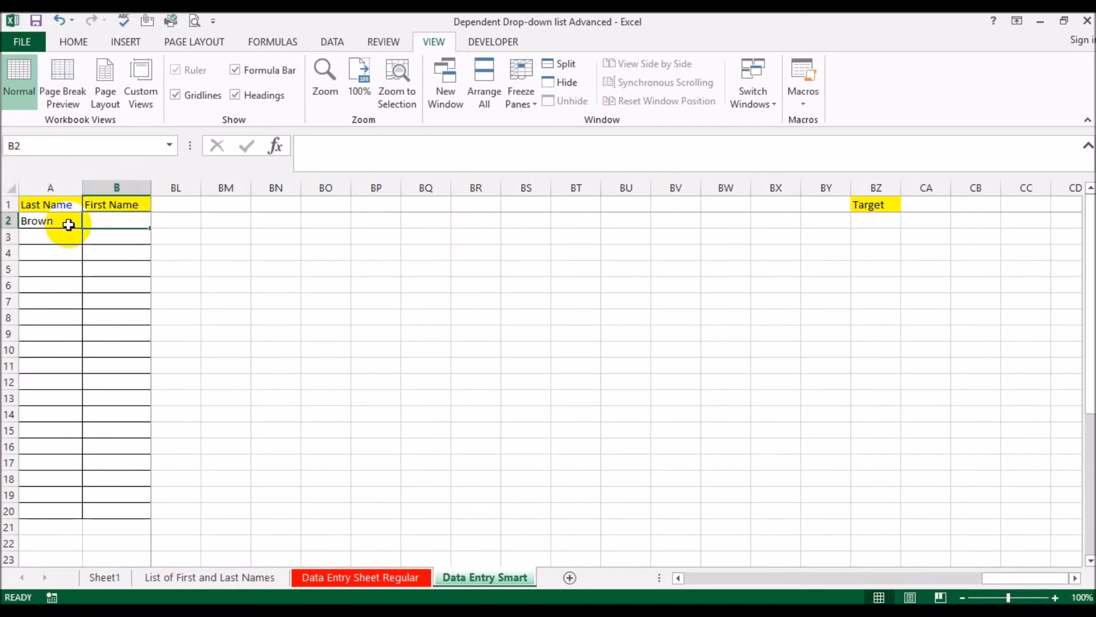
left_click(109, 350)
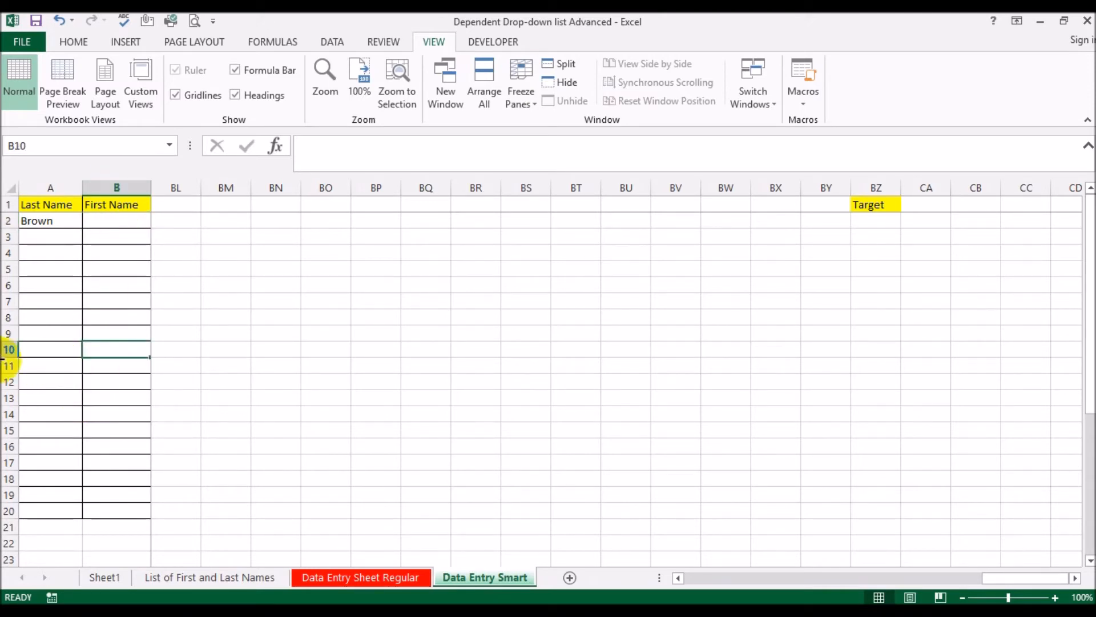
left_click(879, 210)
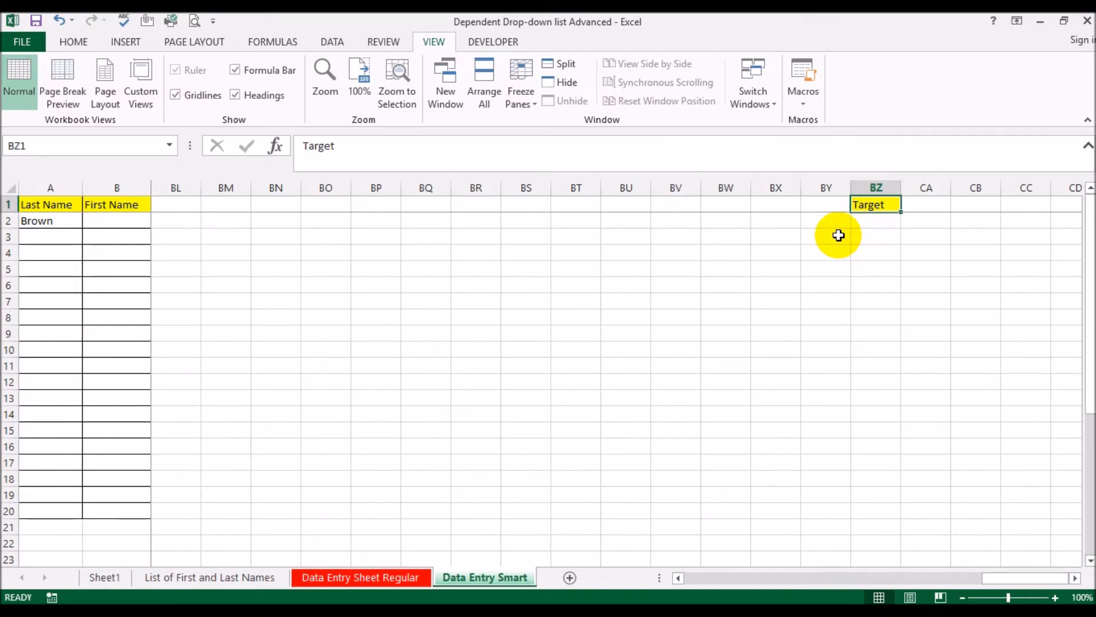
Check in the ribbon customization options that the Developer tab is enabled, and accept the options
left_click(492, 43)
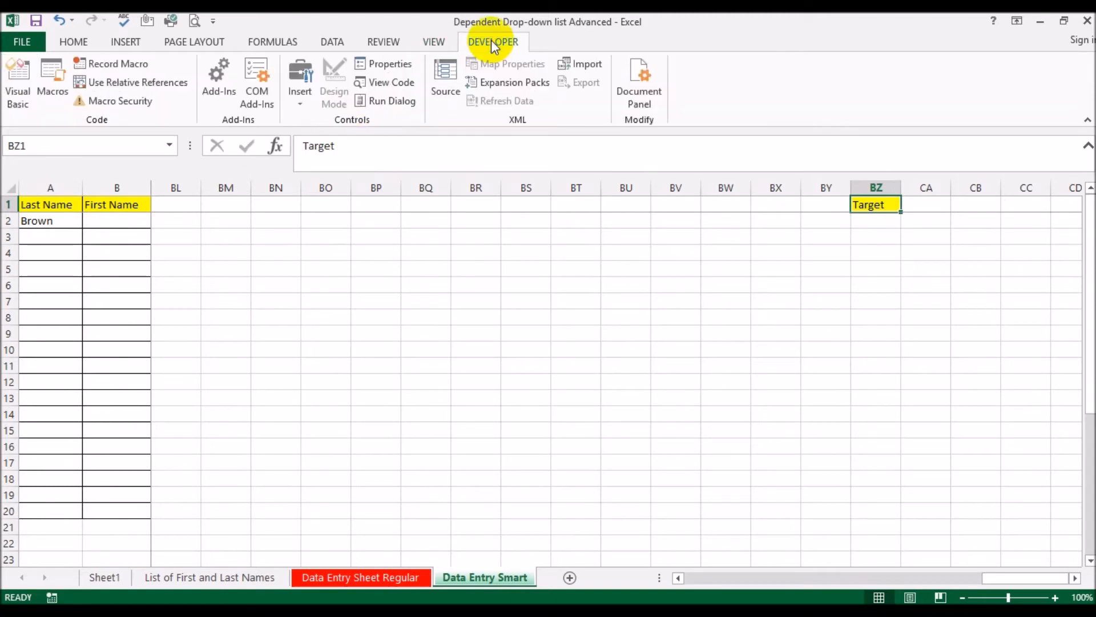
left_click(24, 43)
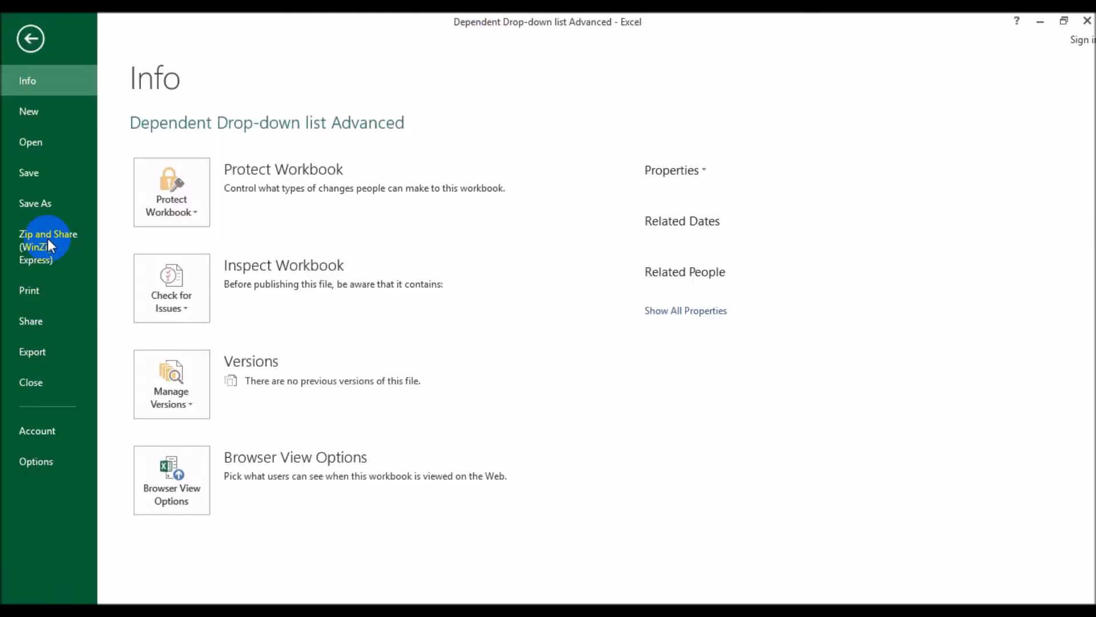
left_click(34, 461)
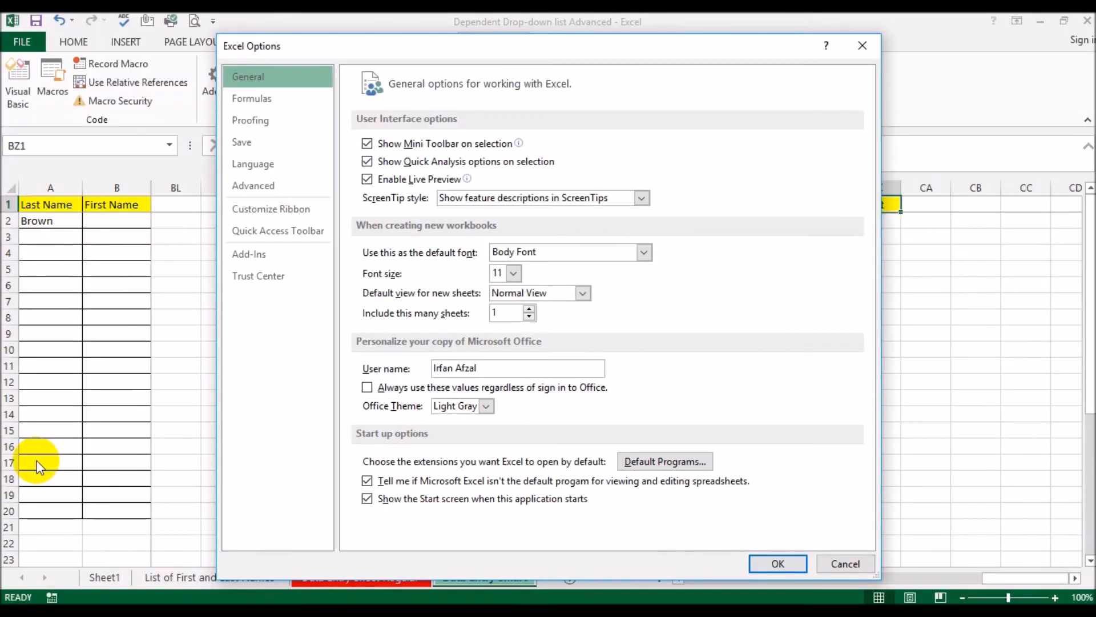
left_click(293, 214)
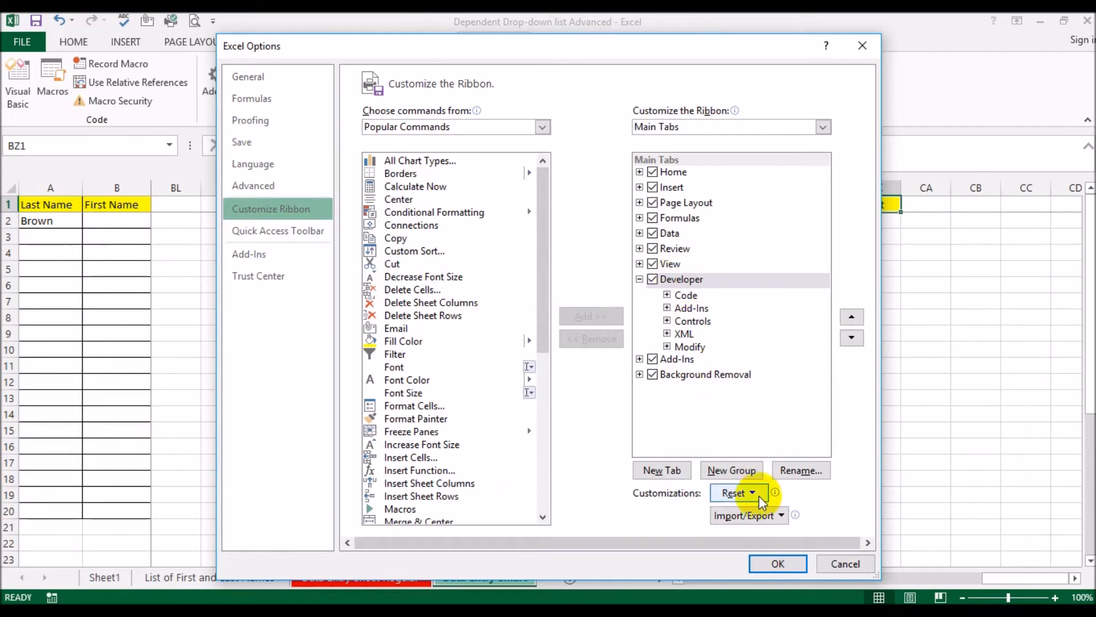
left_click(789, 563)
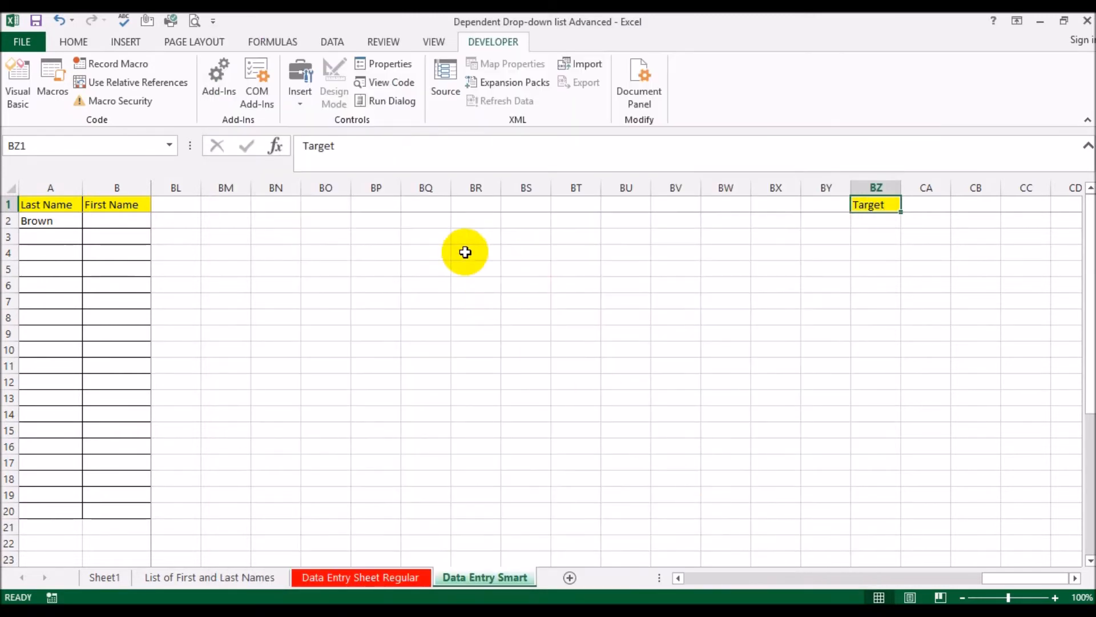
Open the VBA code module of Sheet3 (Data Entry Smart) and create a Worksheet SelectionChange event procedure
left_click(17, 83)
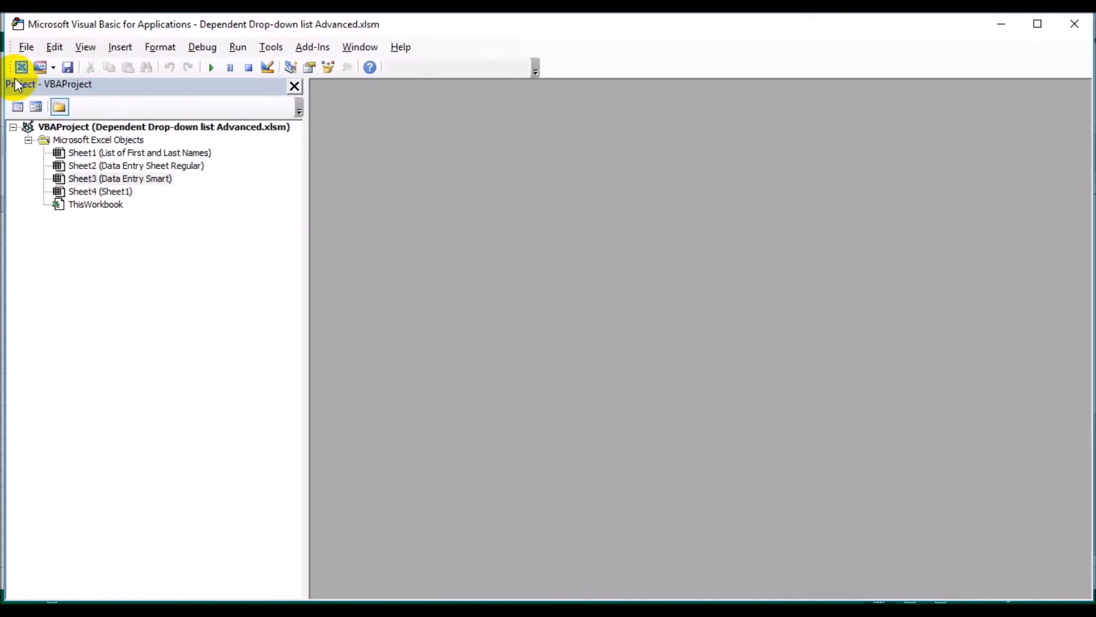
left_click(139, 177)
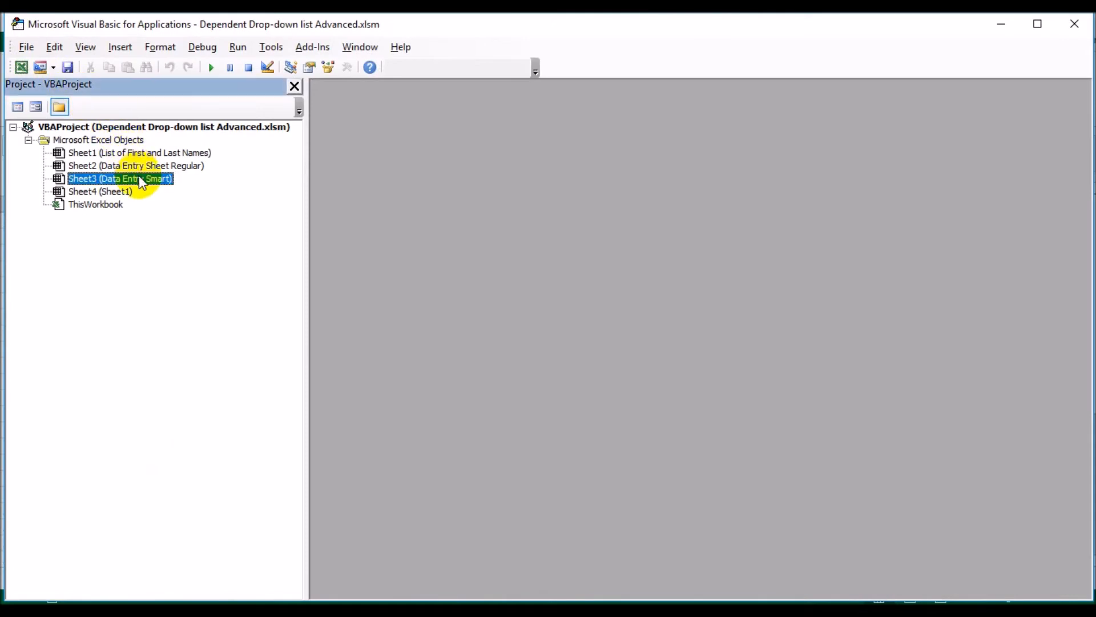
double_click(120, 178)
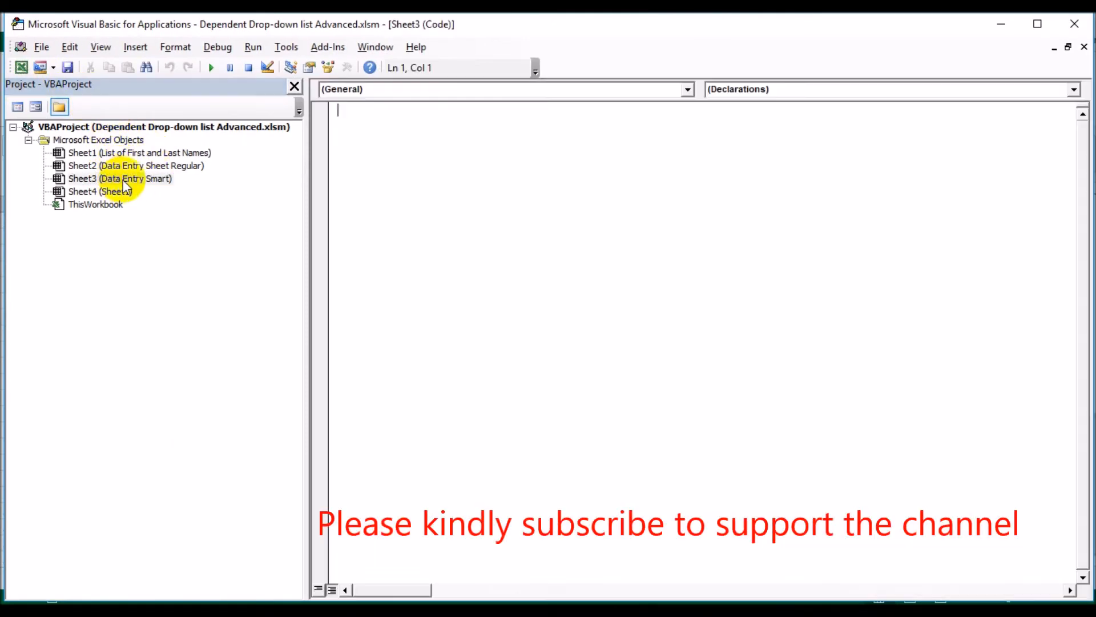
left_click(688, 89)
left_click(628, 118)
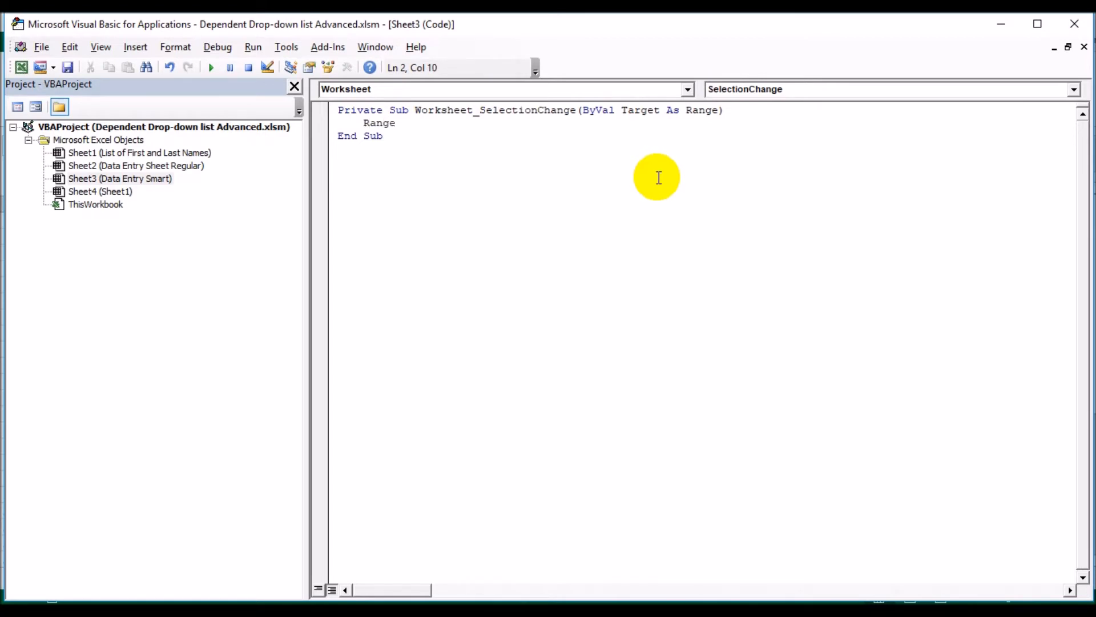
Write the statement Range("BZ1").Value = ActiveCell.Address inside the Worksheet_SelectionChange procedure
type("(\"B")
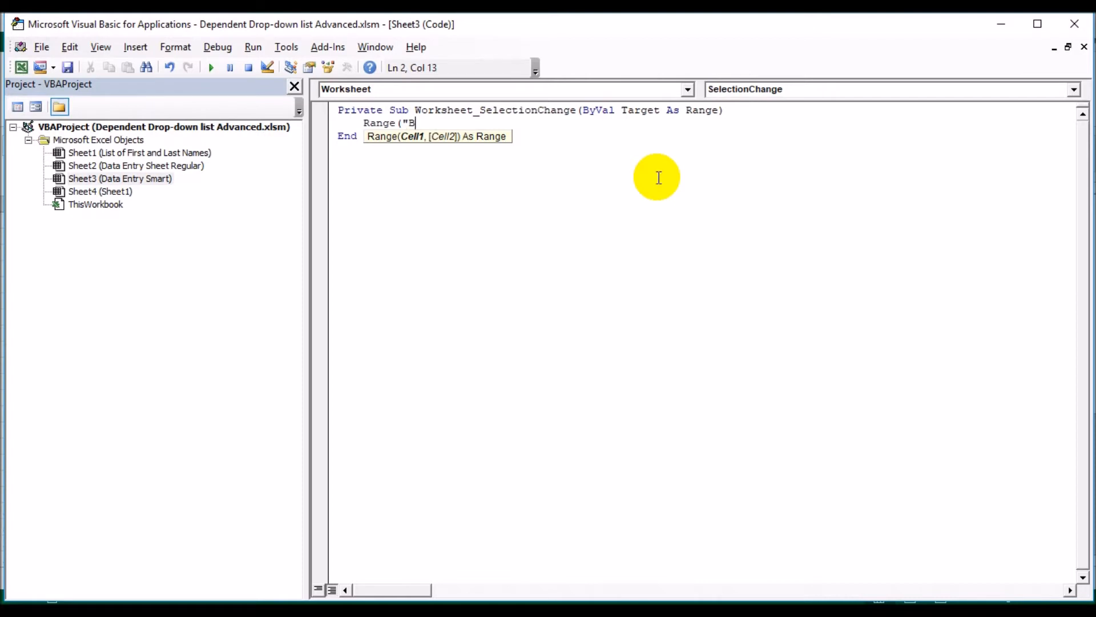
type("Z1\")")
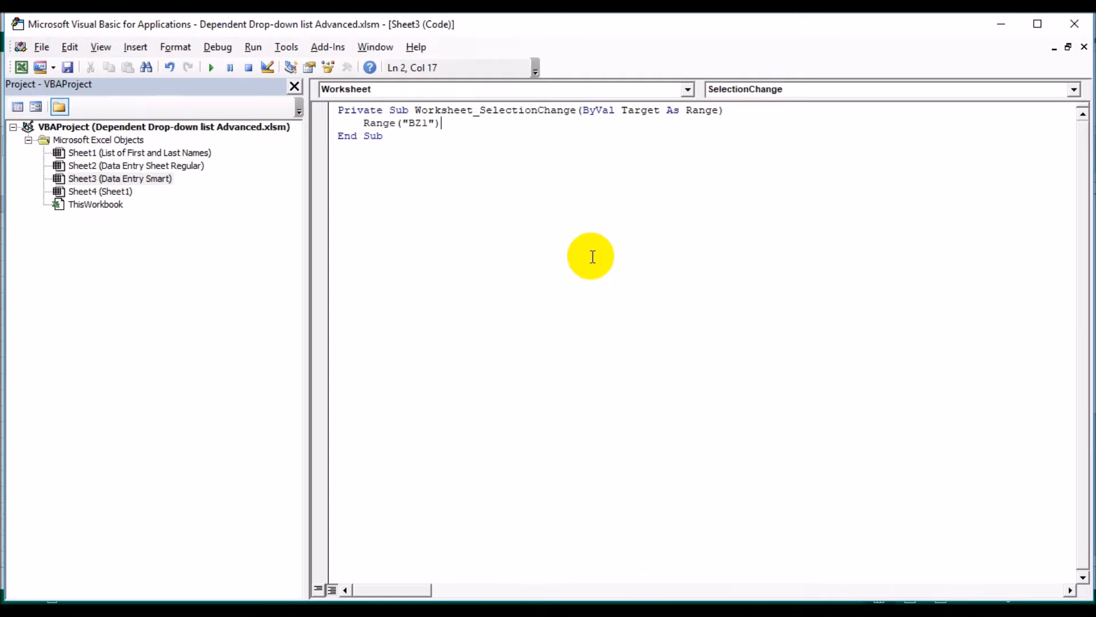
type(".va")
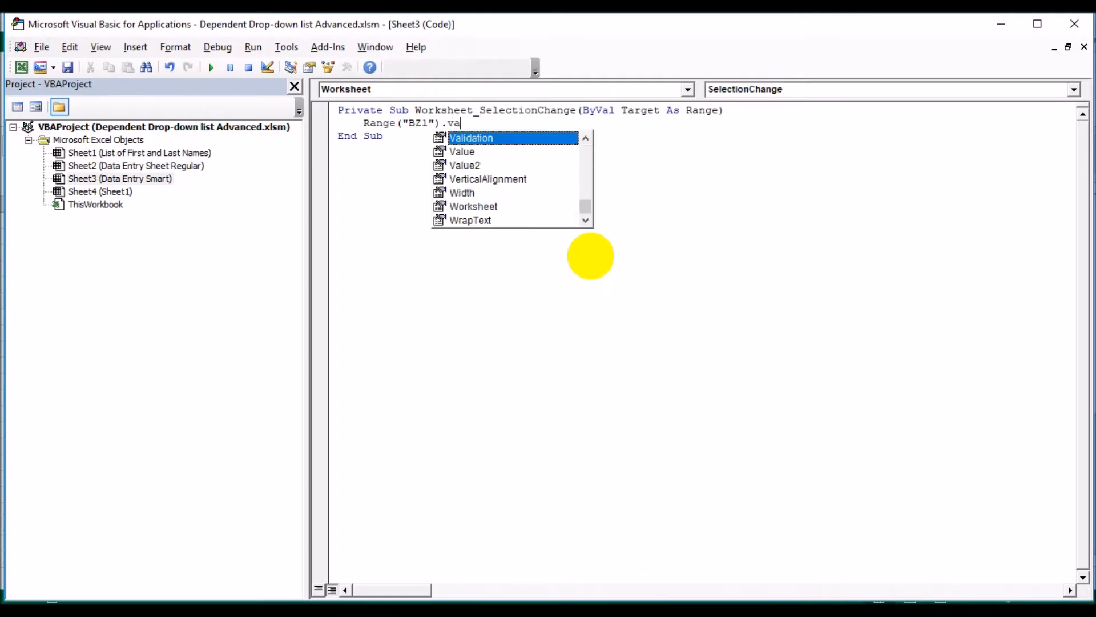
type("lue=activece")
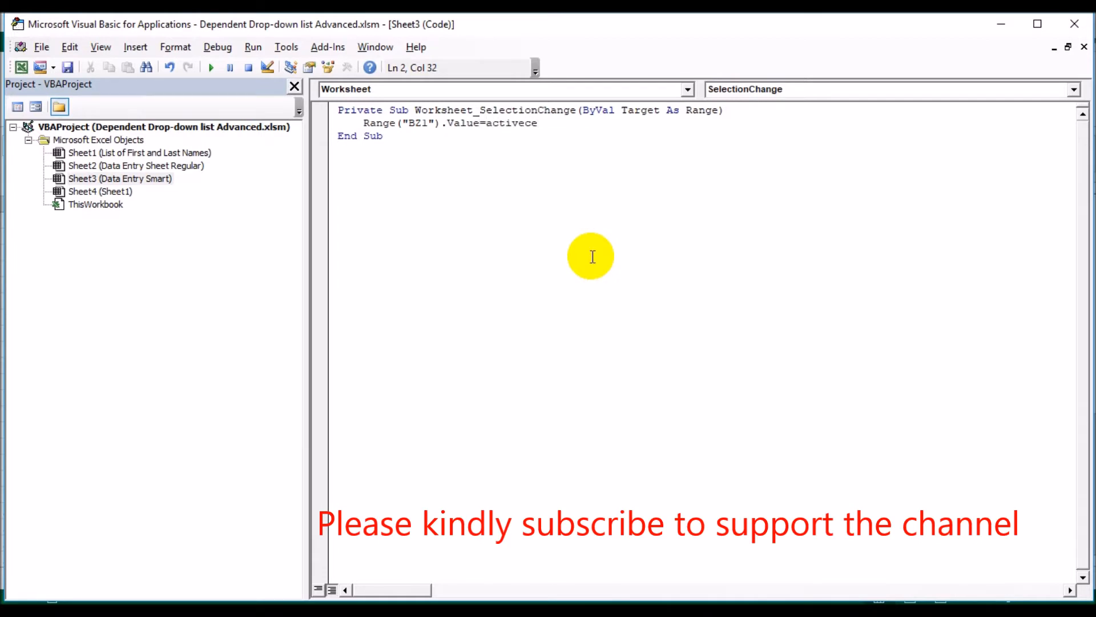
type("ll.")
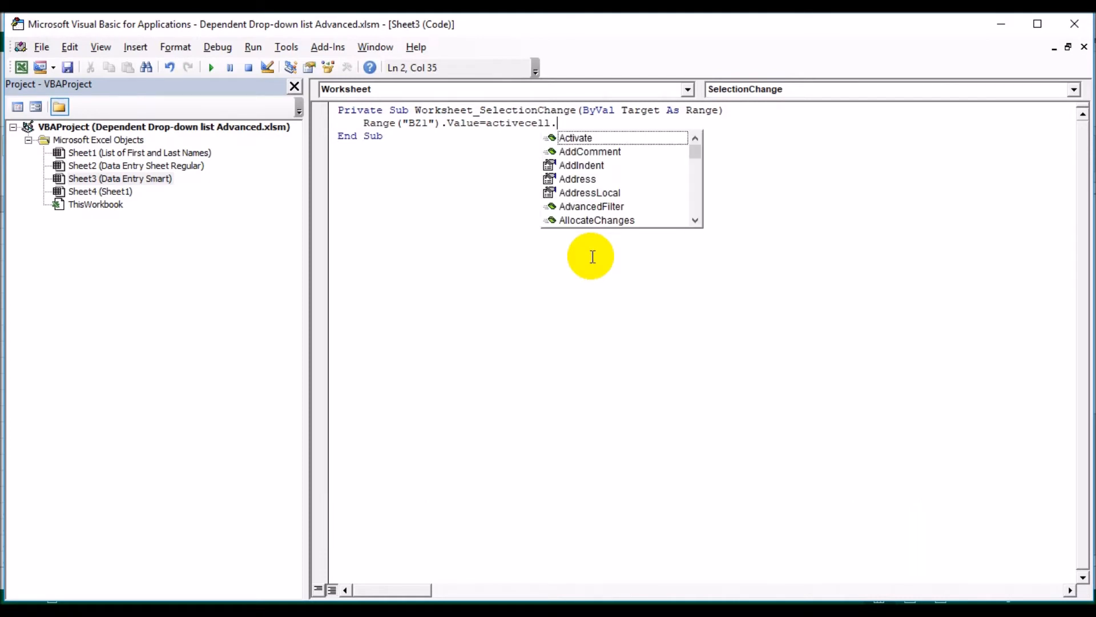
type("addr")
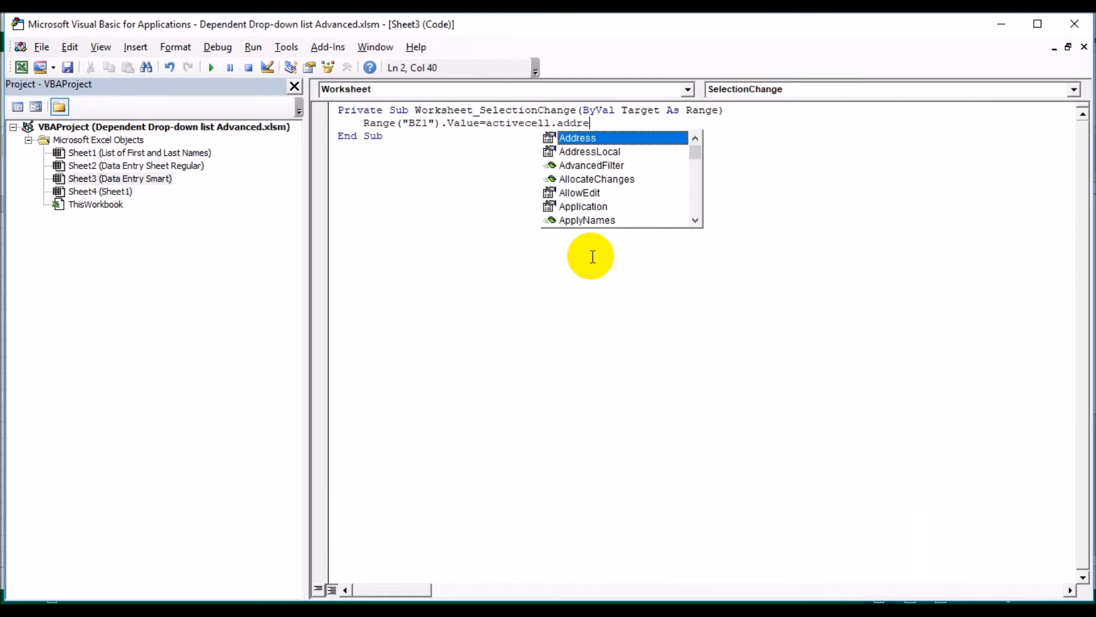
type("e")
double_click(571, 138)
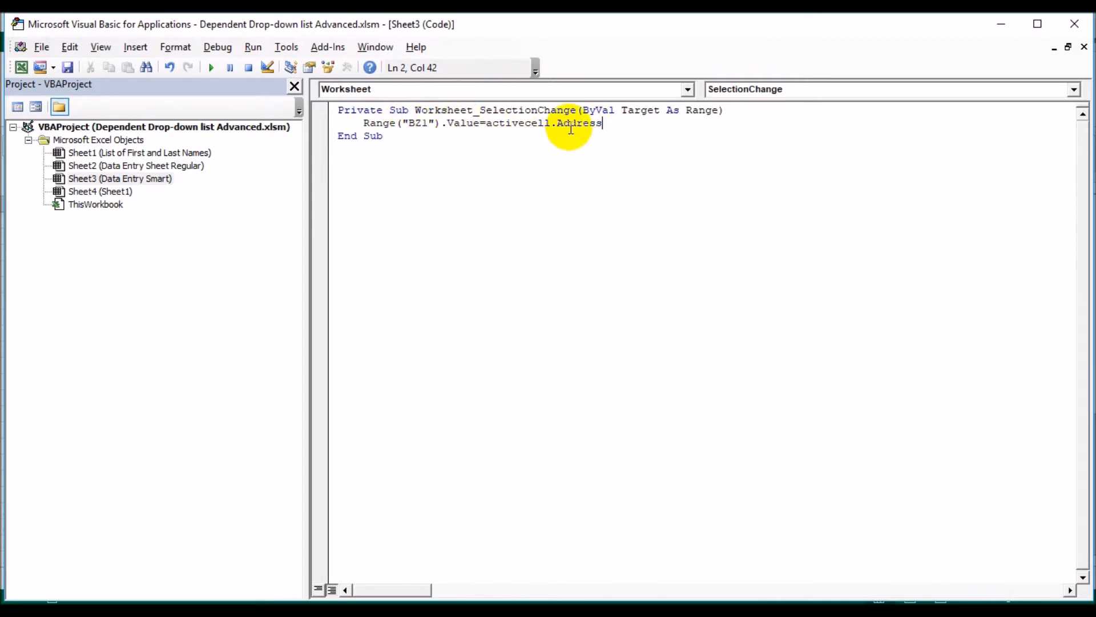
key("Return")
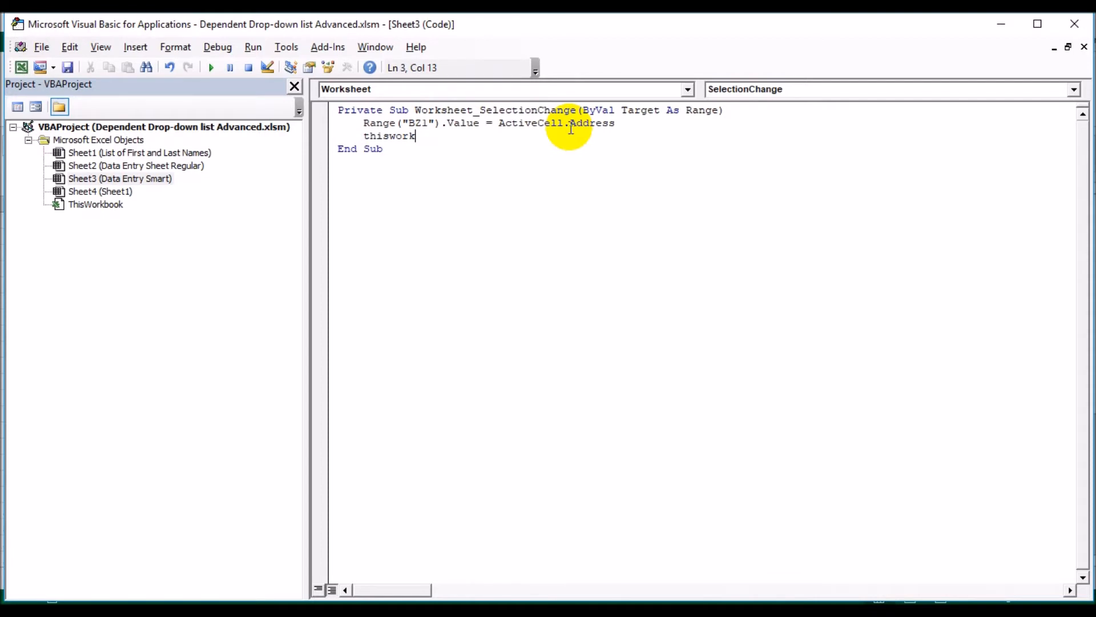
Add the statement ThisWorkbook.RefreshAll below the BZ1 line and return to the Data Entry Smart worksheet
type("thisworkbook.re")
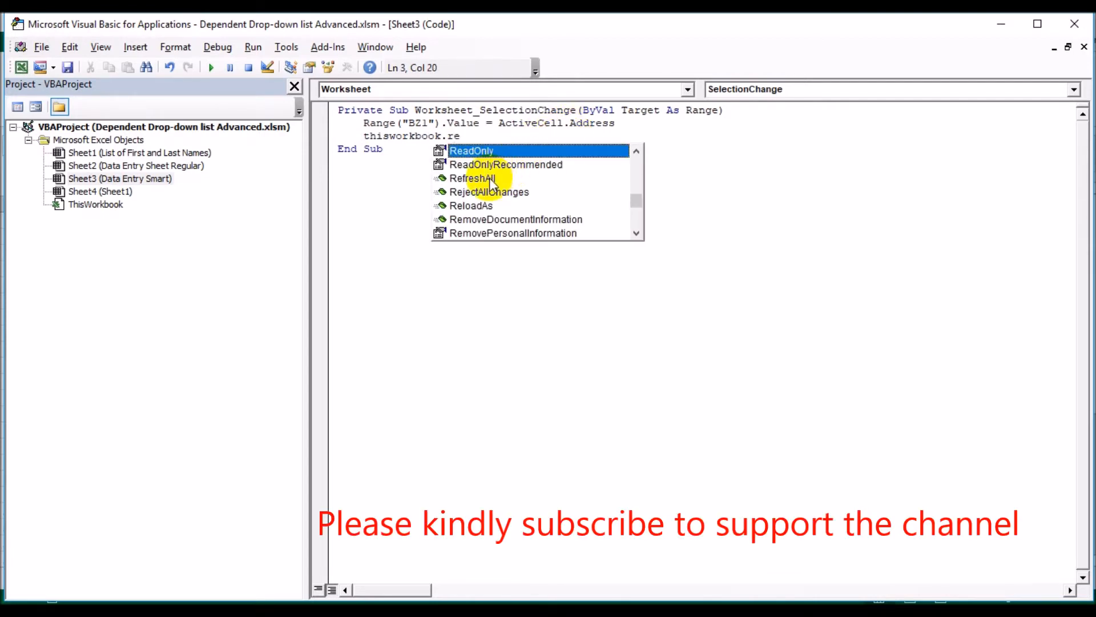
double_click(492, 177)
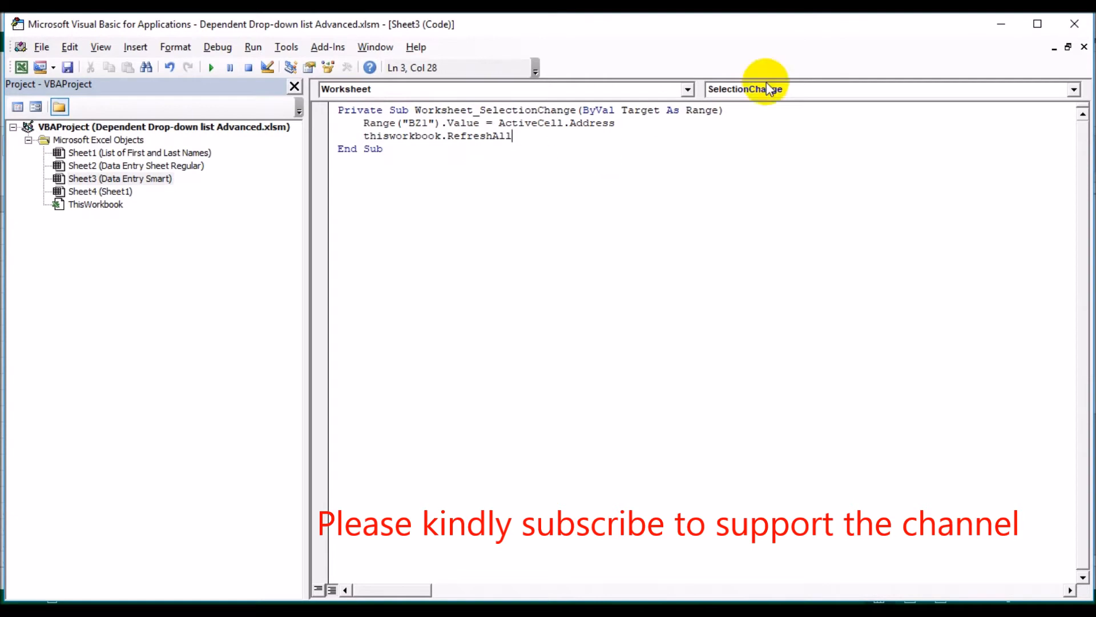
left_click(1088, 24)
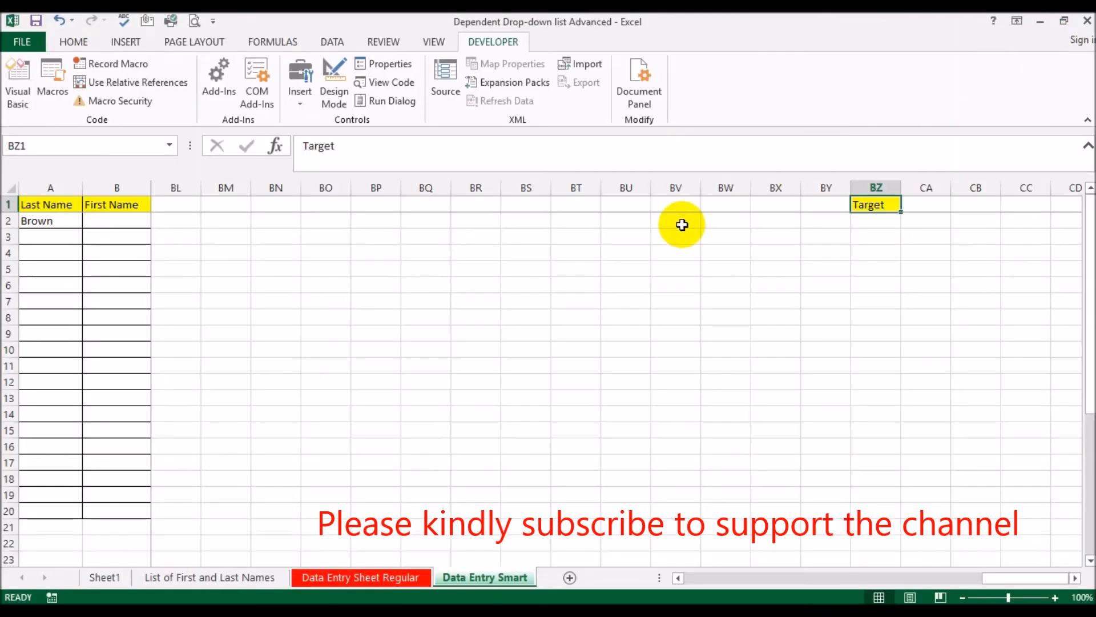
Test the macro by selecting blank cells such as BU3, BO5, BR4, BV7 and BM4 while watching target cell BZ1
left_click(652, 230)
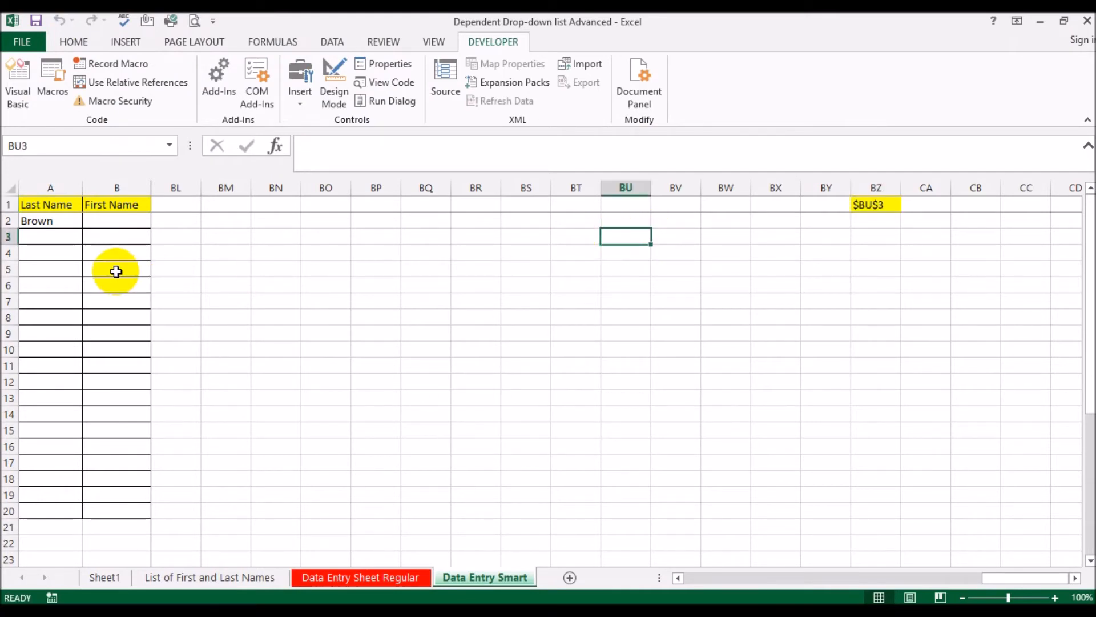
left_click(227, 270)
left_click(460, 270)
left_click(457, 234)
left_click(305, 269)
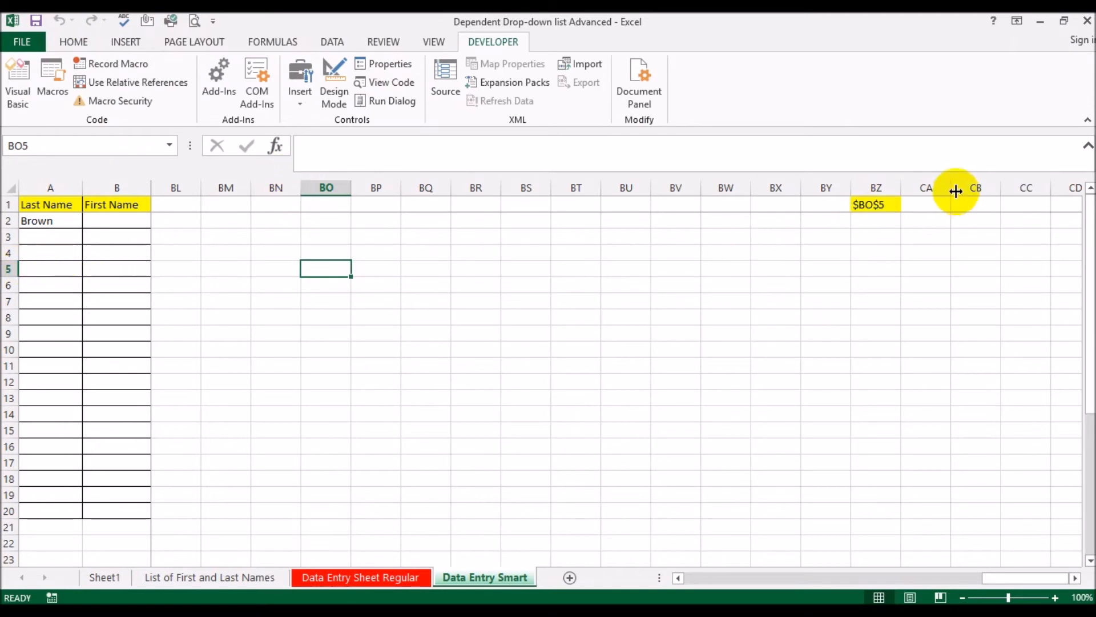
left_click(460, 251)
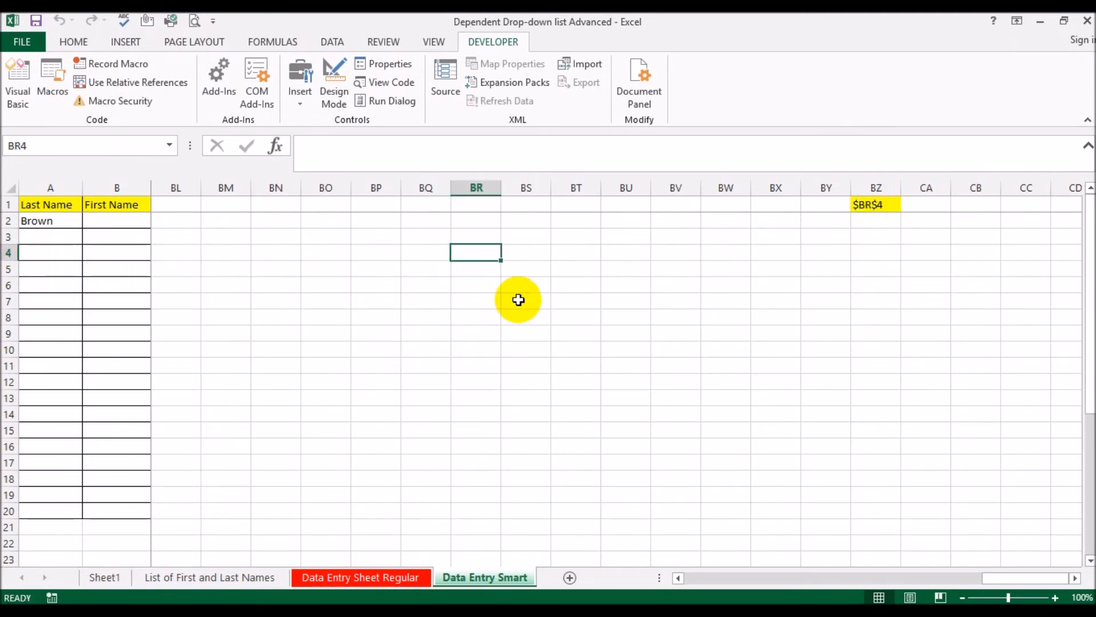
left_click(679, 299)
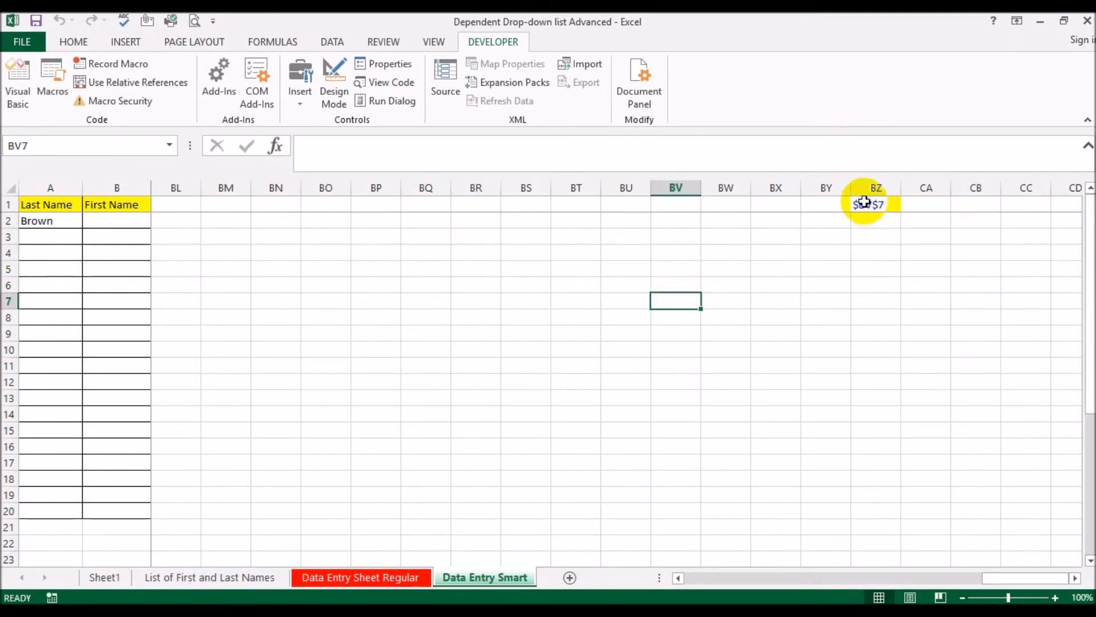
left_click(210, 252)
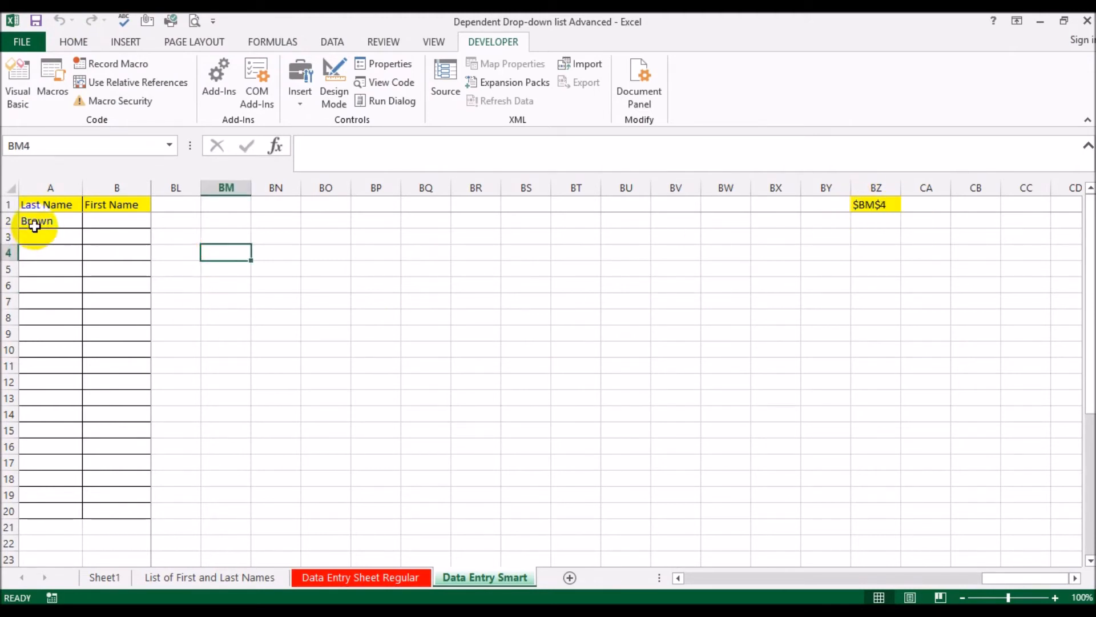
Test the address tracking in BZ1 on the name columns by selecting cells A2, B2, B10, A10 and A14
left_click(36, 222)
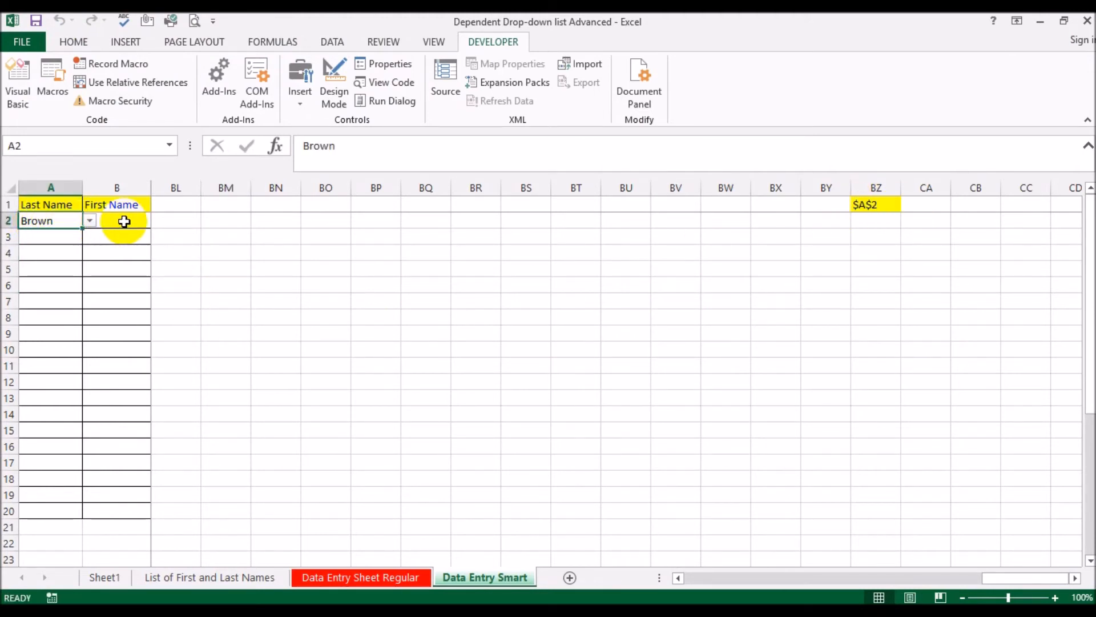
left_click(125, 221)
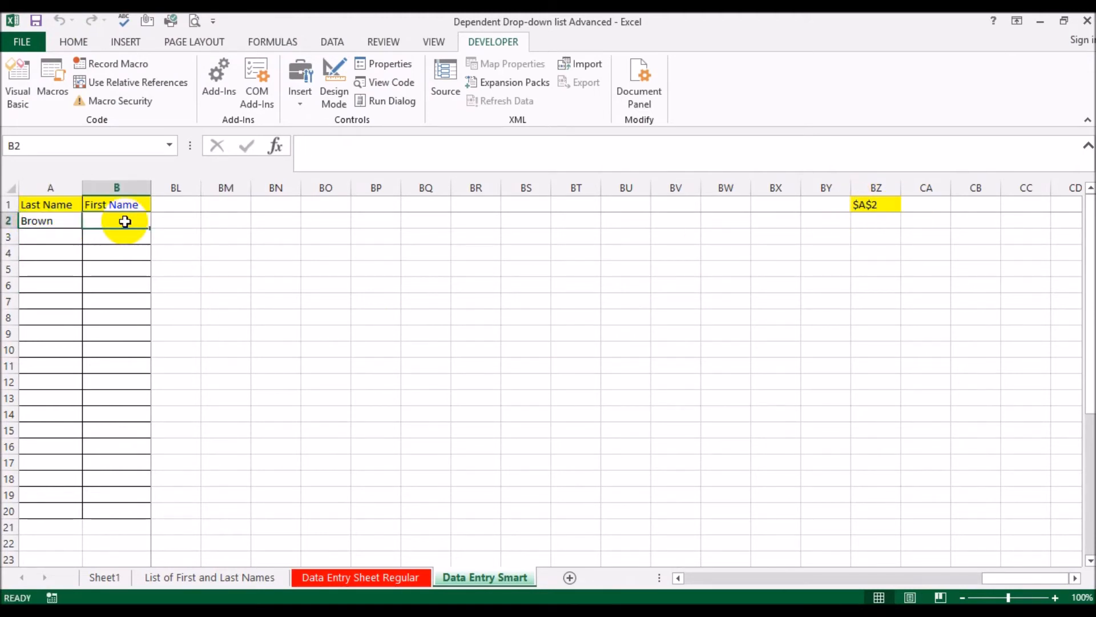
left_click(106, 350)
left_click(53, 350)
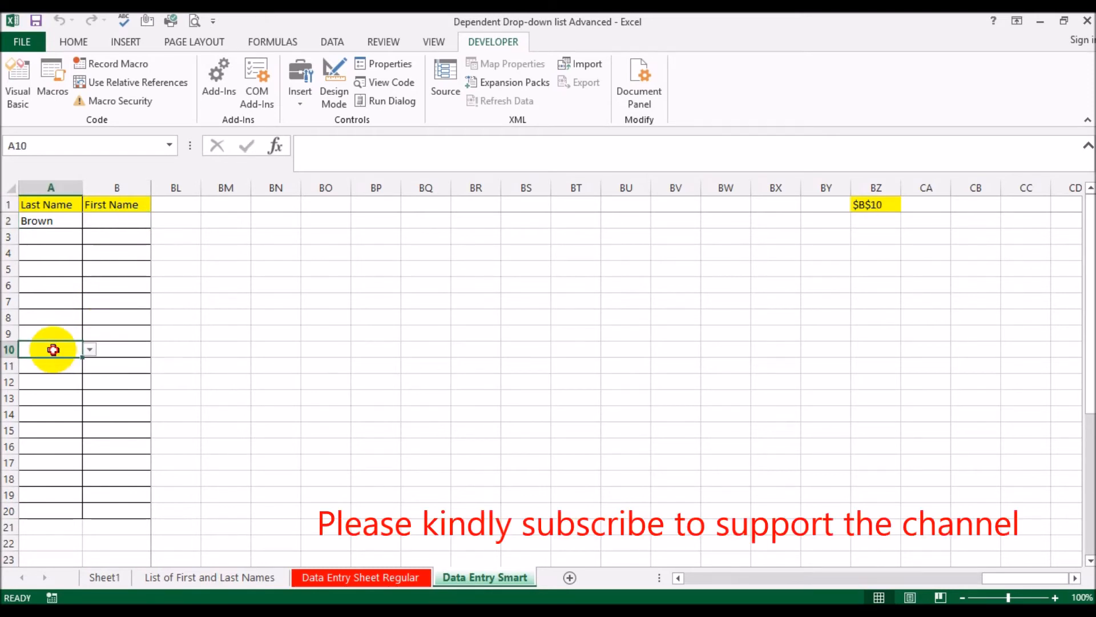
left_click(46, 413)
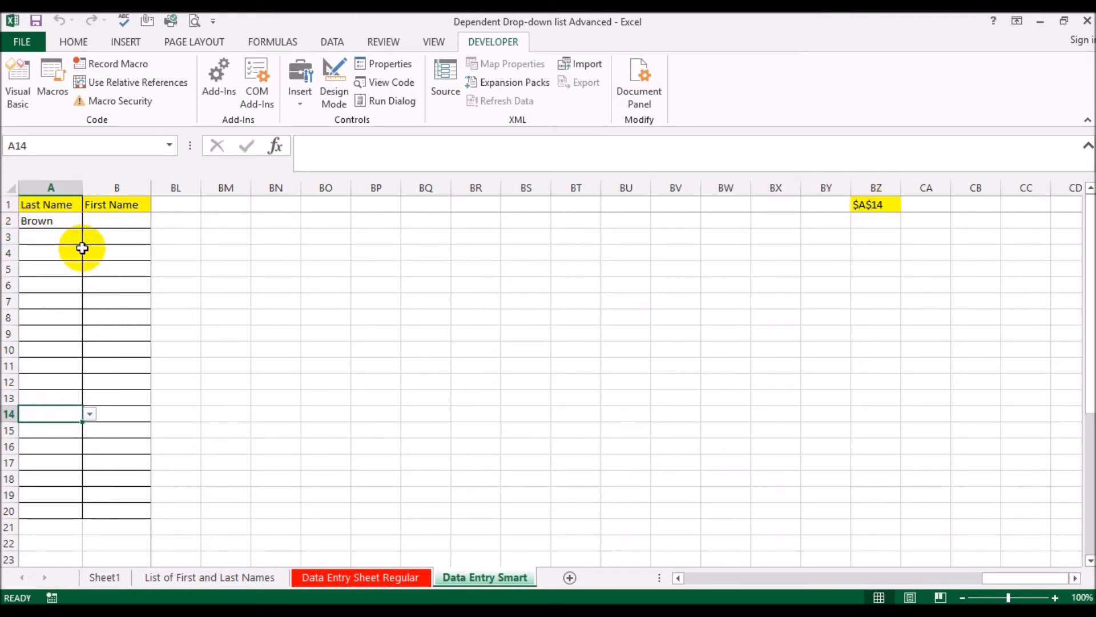
Review the name lists on Sheet1 against Last Name cells A2 to A4 of Data Entry Smart, then examine the List of First and Last Names sheet
left_click(120, 575)
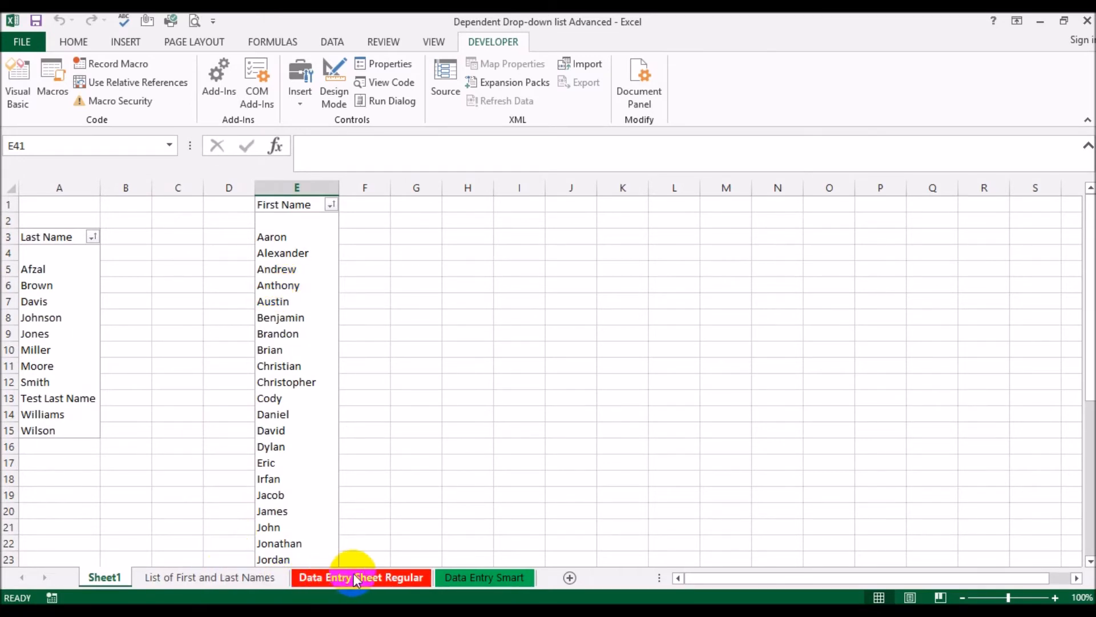
left_click(472, 577)
left_click(57, 220)
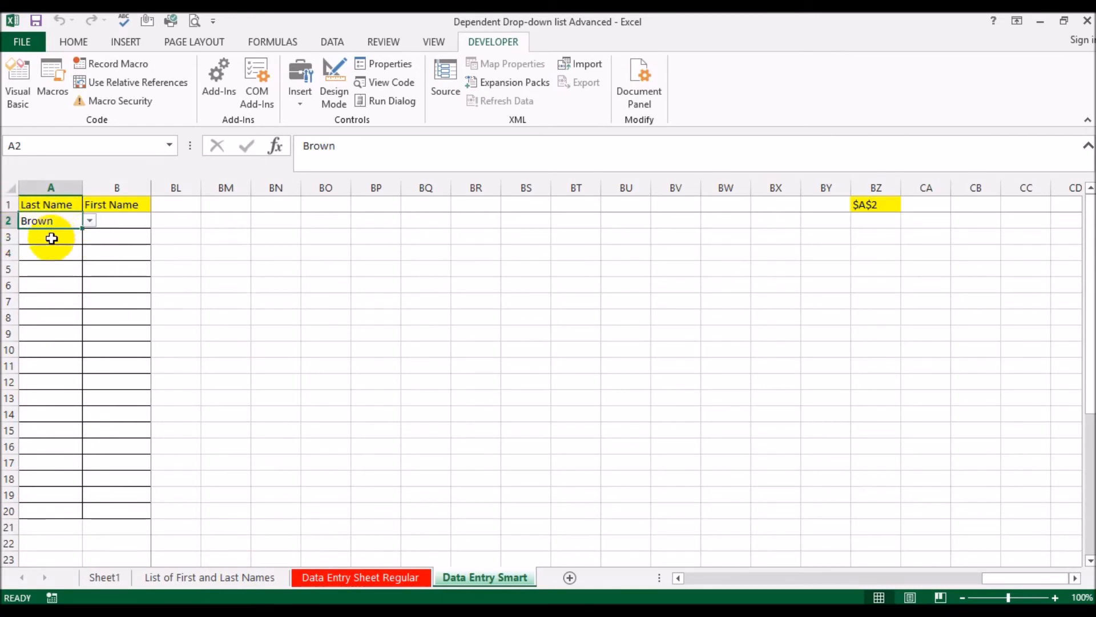
left_click(51, 237)
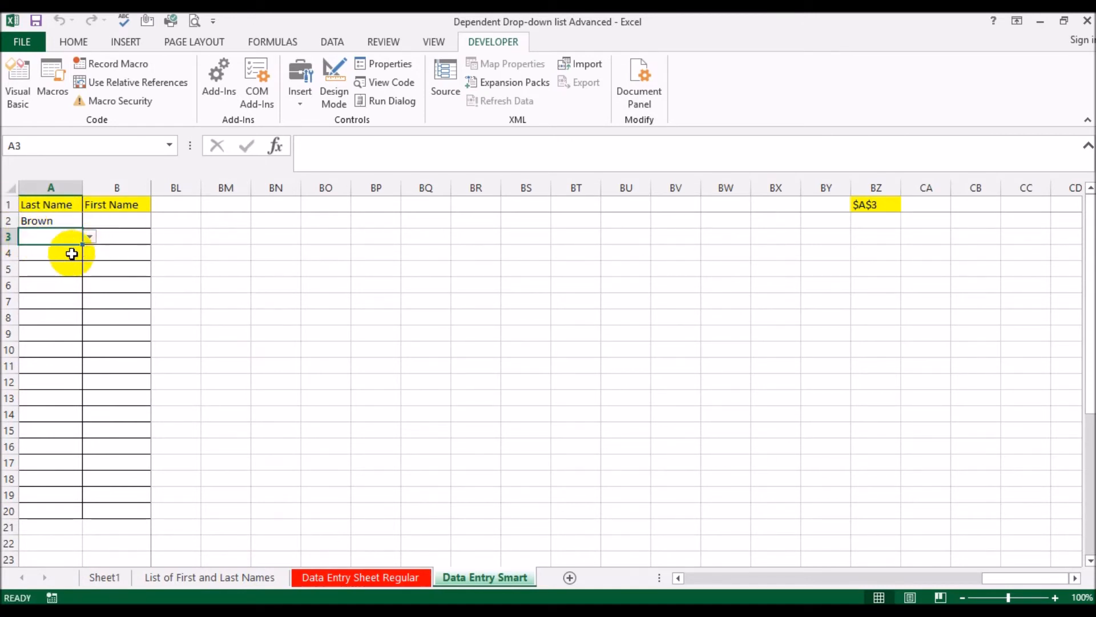
left_click(63, 255)
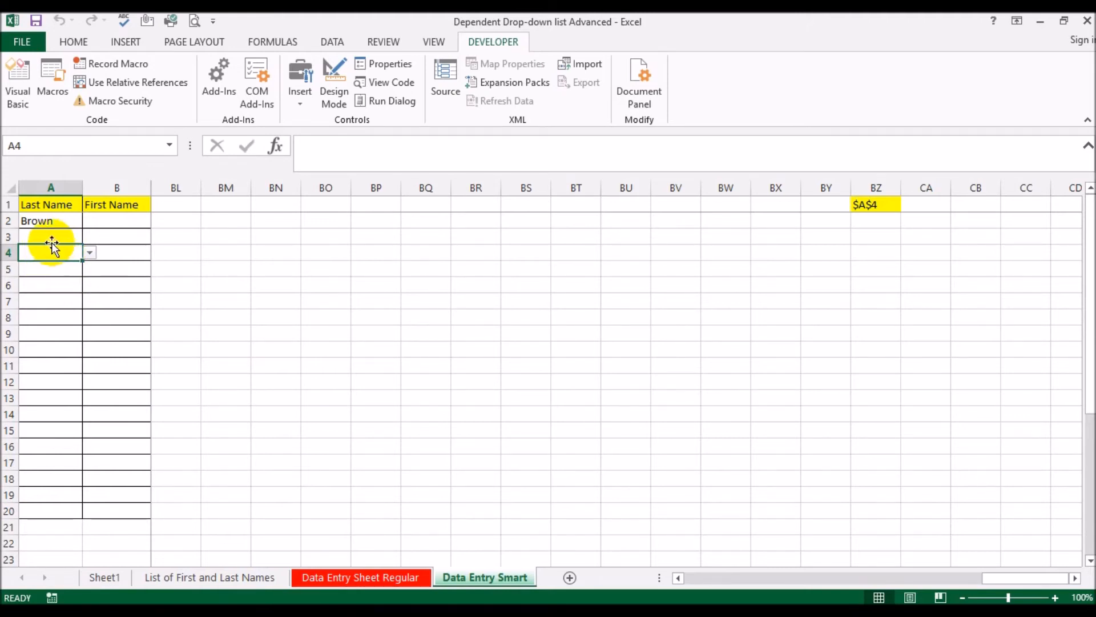
left_click(114, 578)
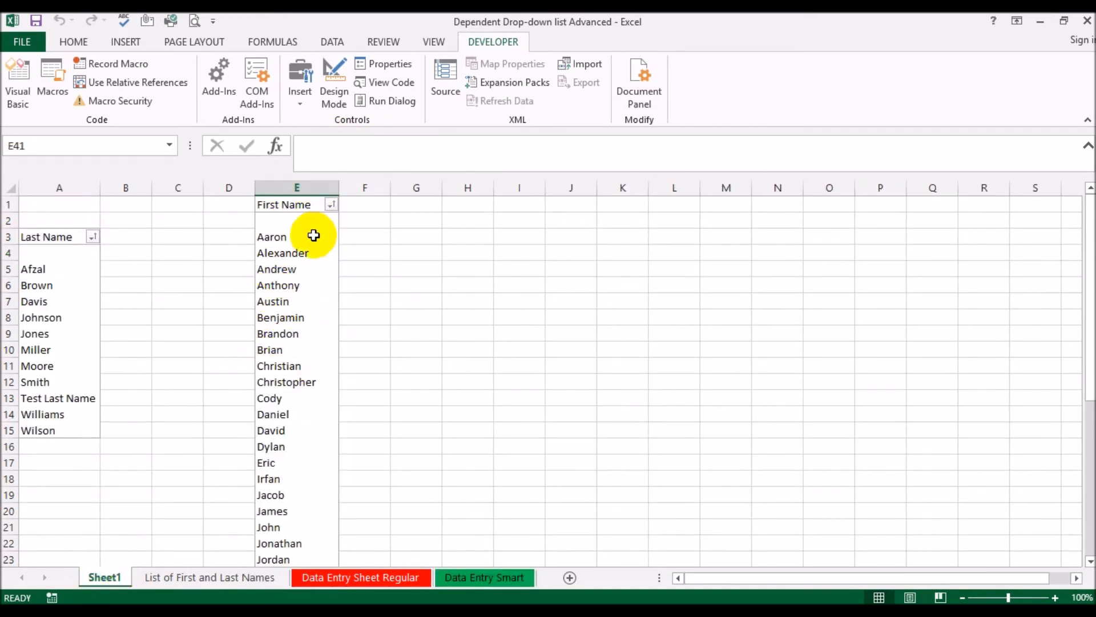
left_click(176, 580)
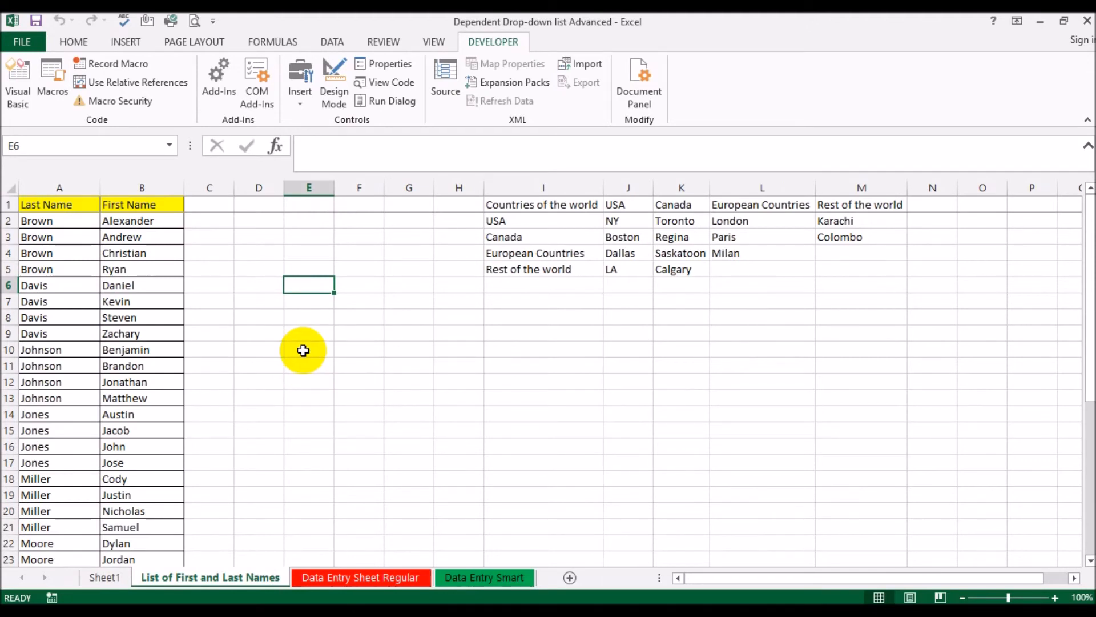
Return to the Data Entry Smart worksheet and test the address tracking in BZ1 by selecting cells A10, B7 and B22
left_click(474, 578)
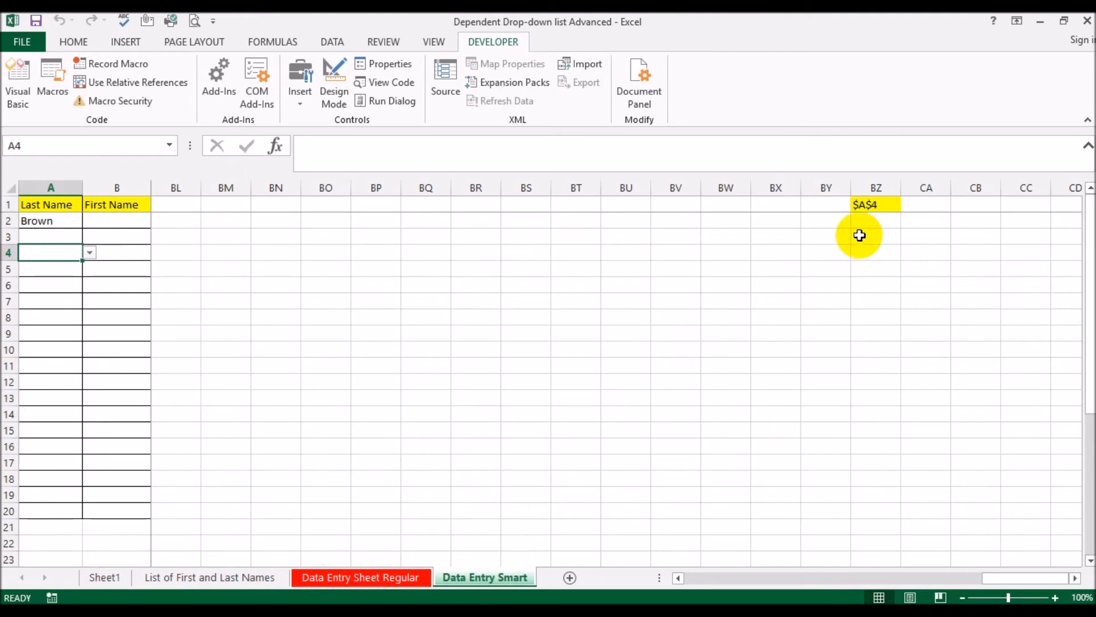
left_click(1076, 579)
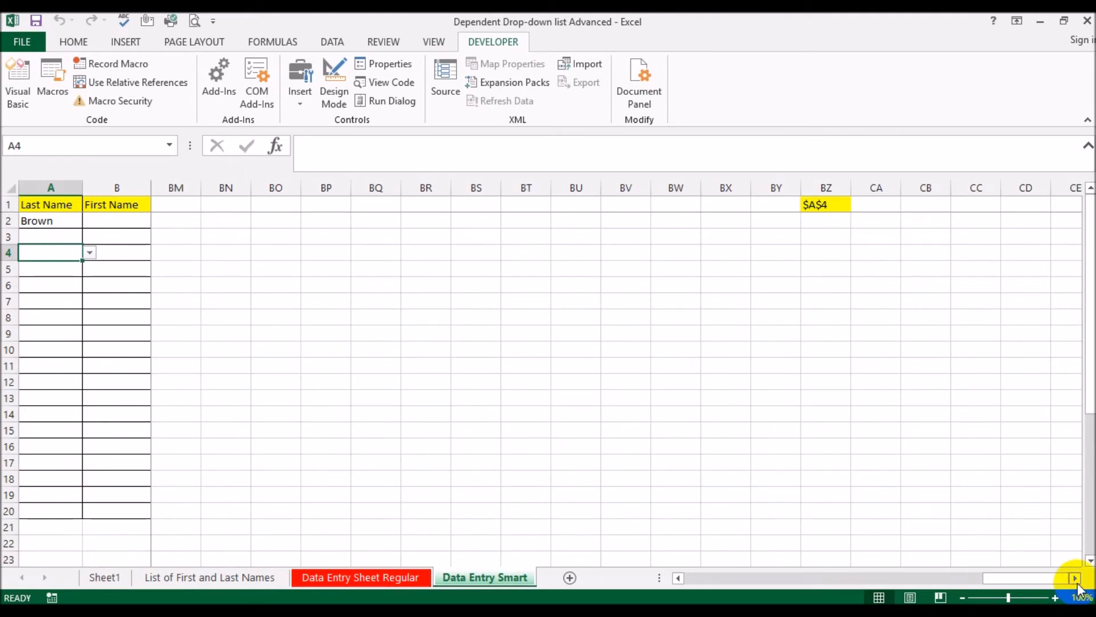
left_click(1076, 579)
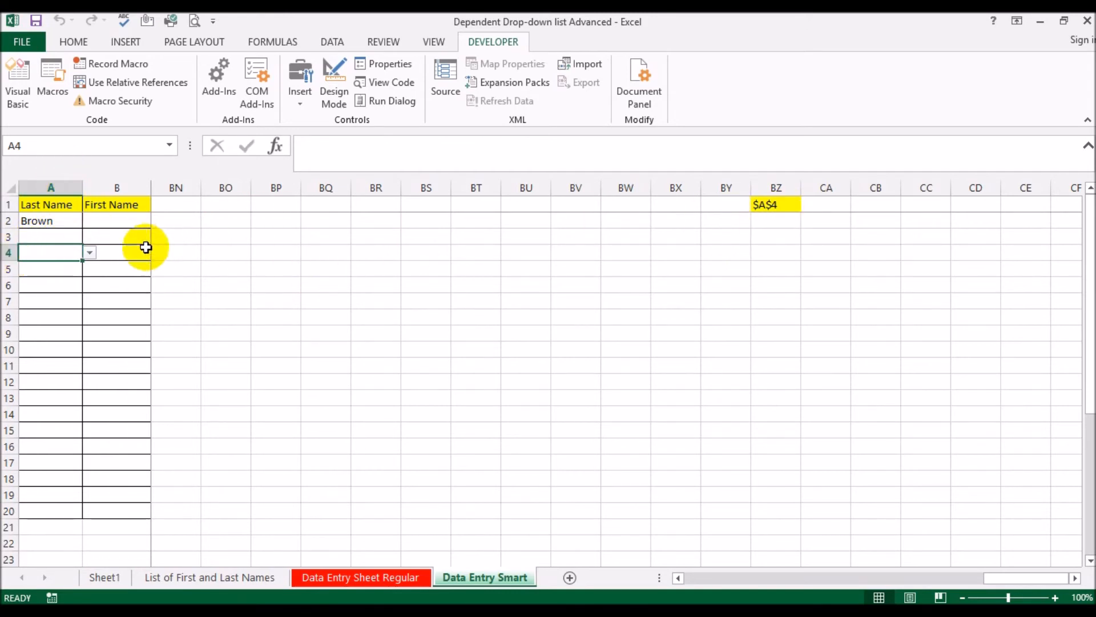
left_click(43, 349)
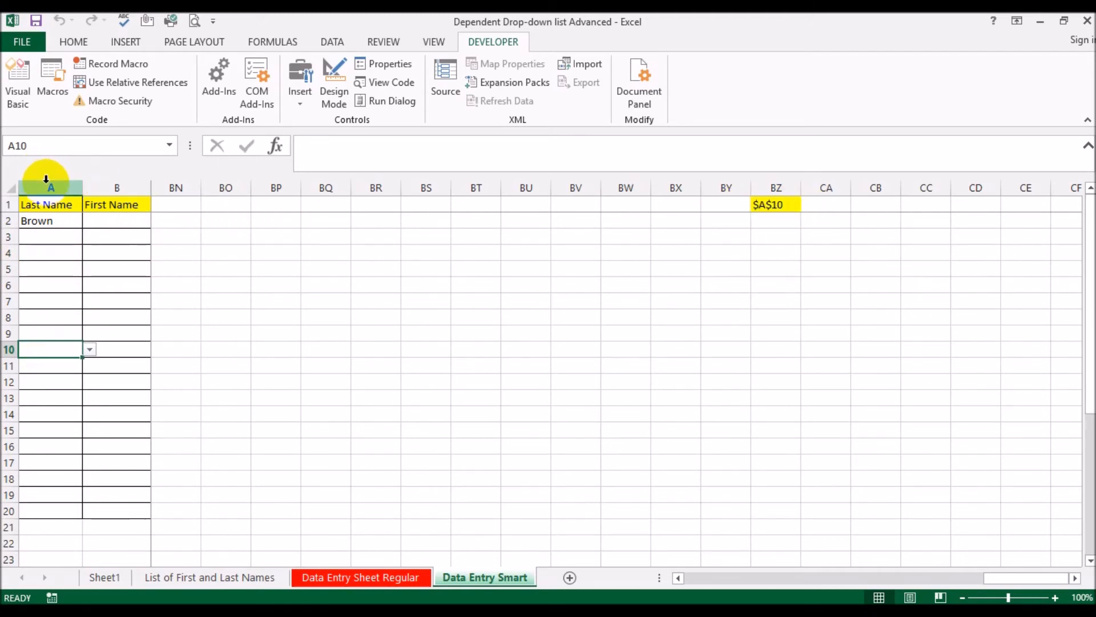
left_click(113, 306)
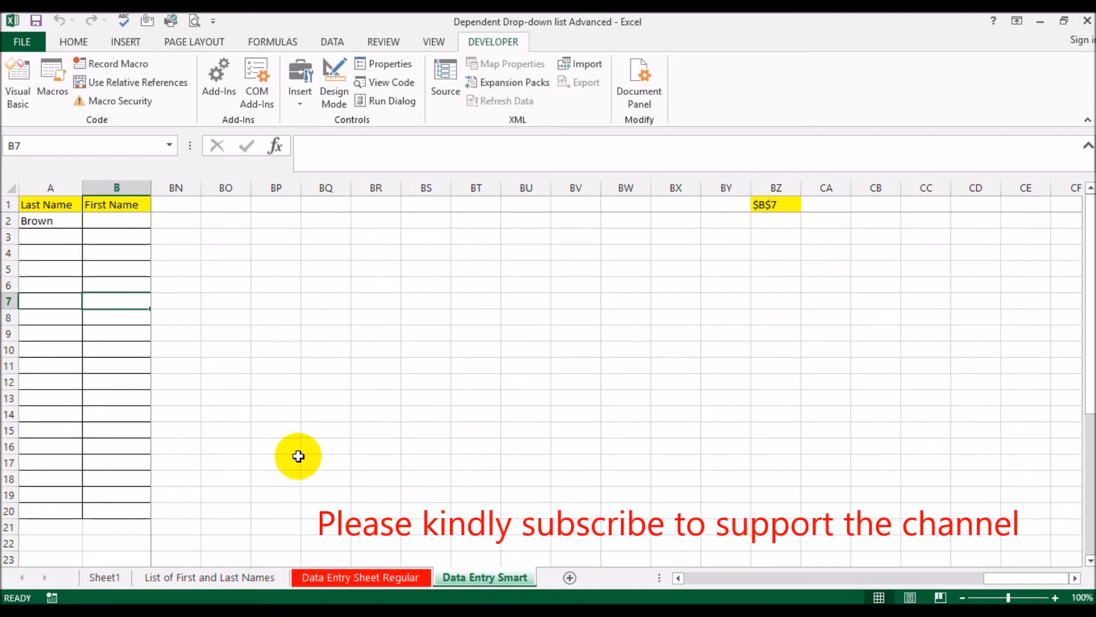
left_click(121, 543)
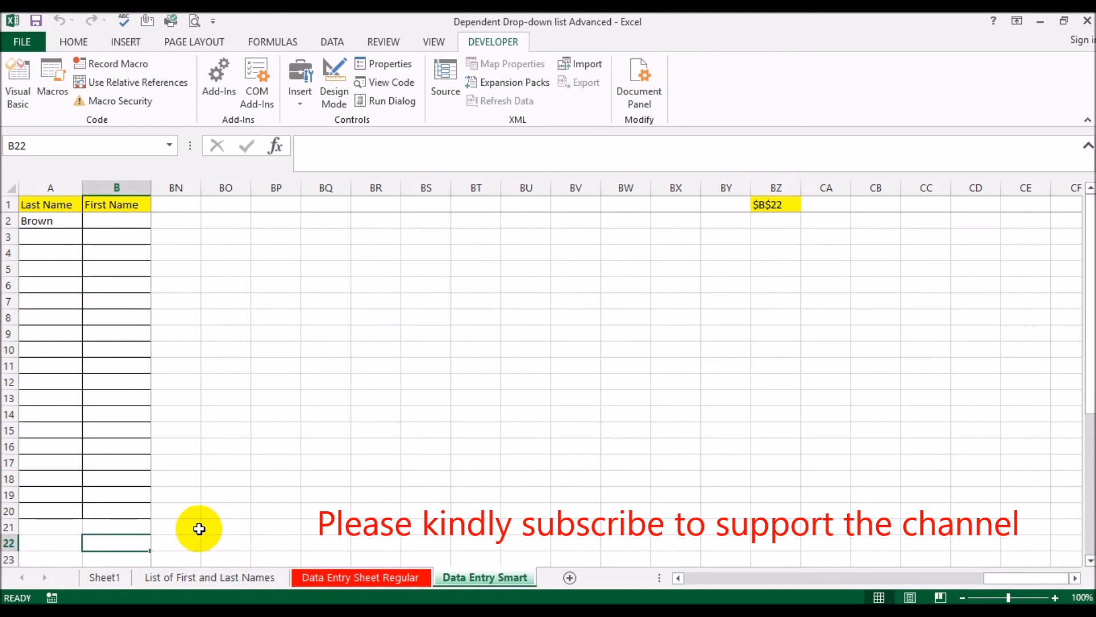
Enter the formula =RIGHT(BZ1,LEN(BZ1)-1) in cell CA1 to strip the leading dollar sign from the tracked address
left_click(828, 204)
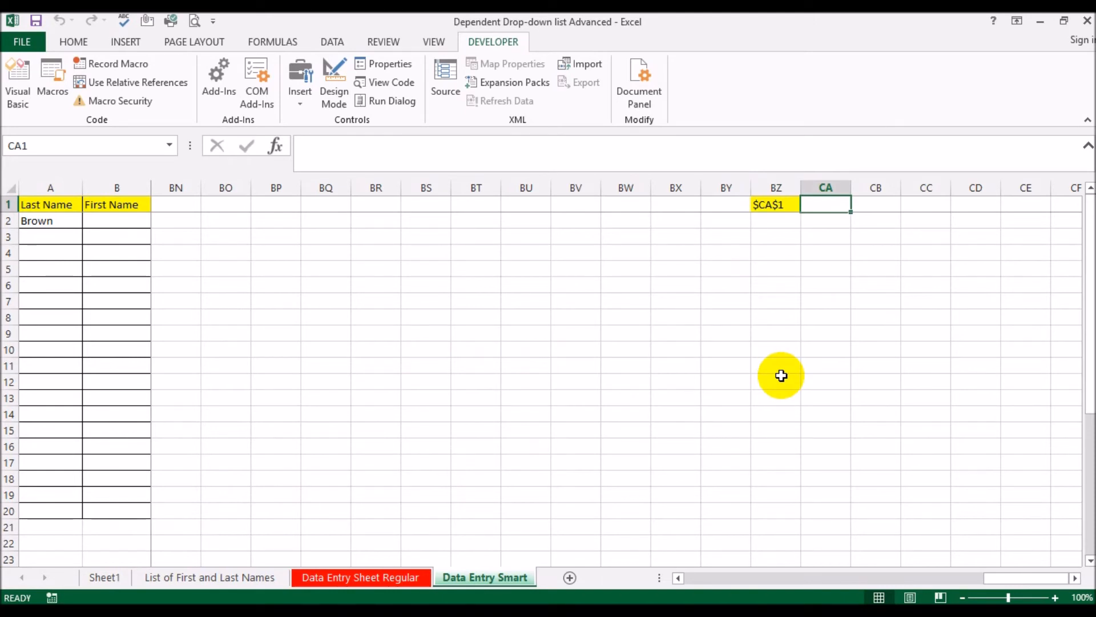
type("=right(")
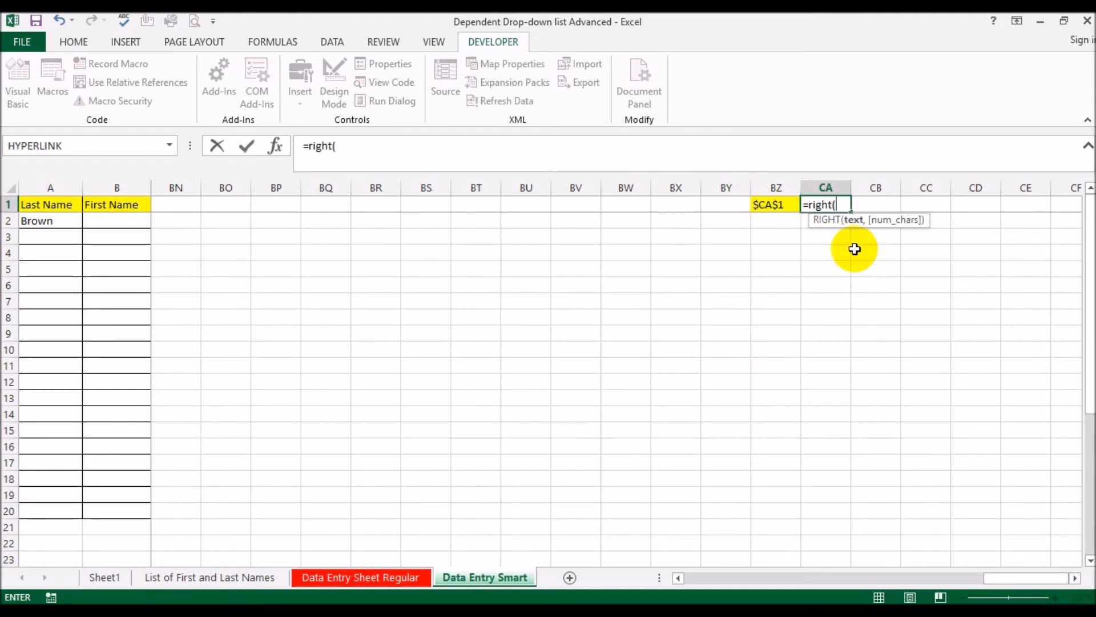
left_click(774, 203)
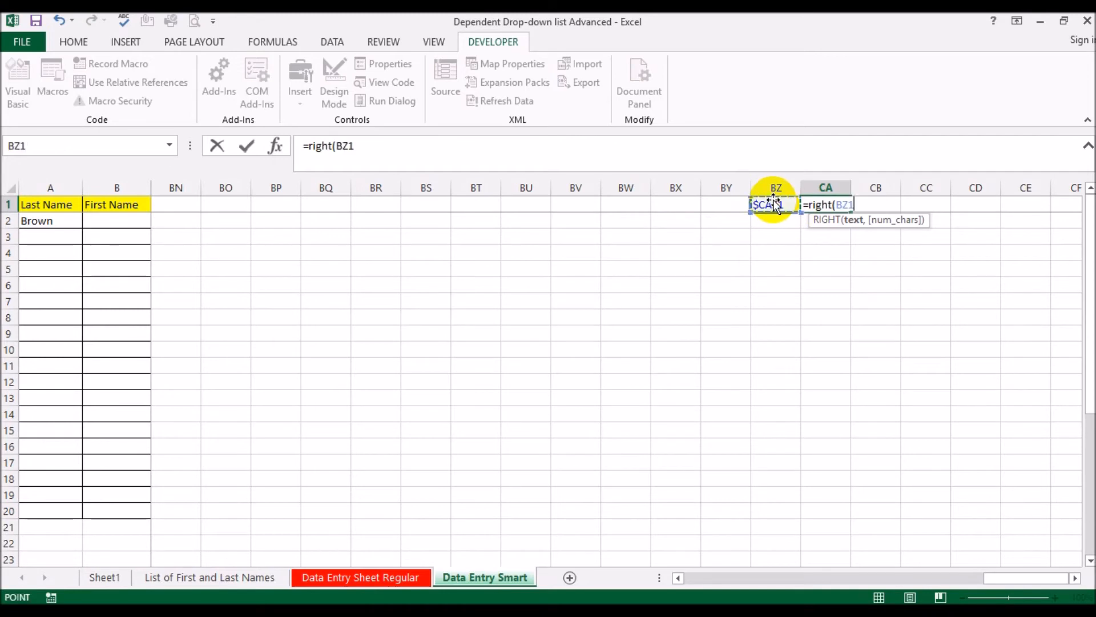
type(",")
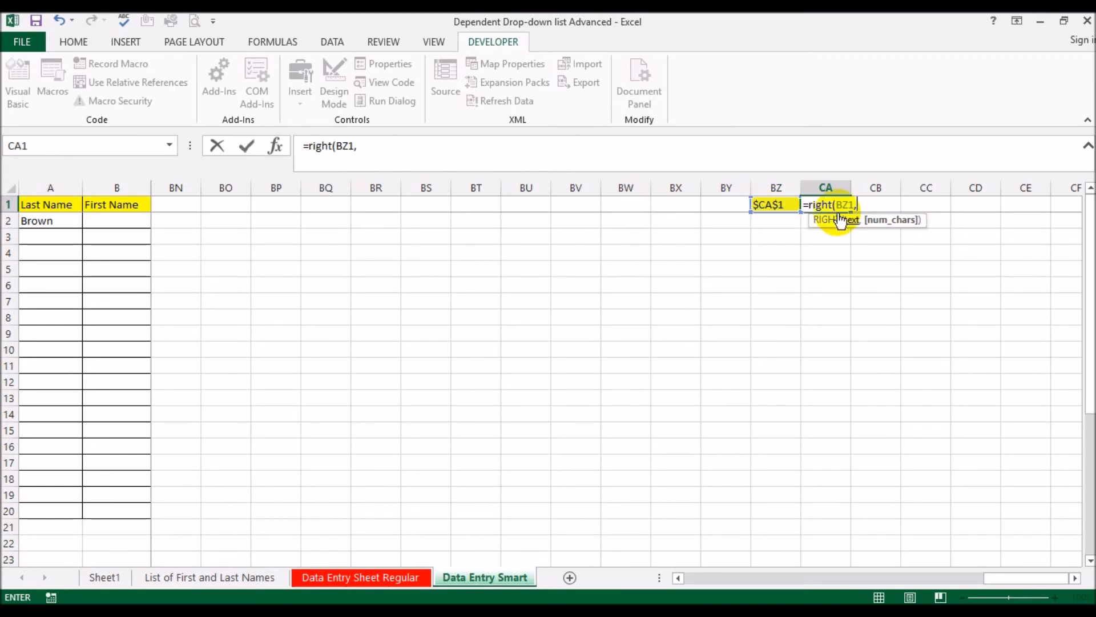
type("len(")
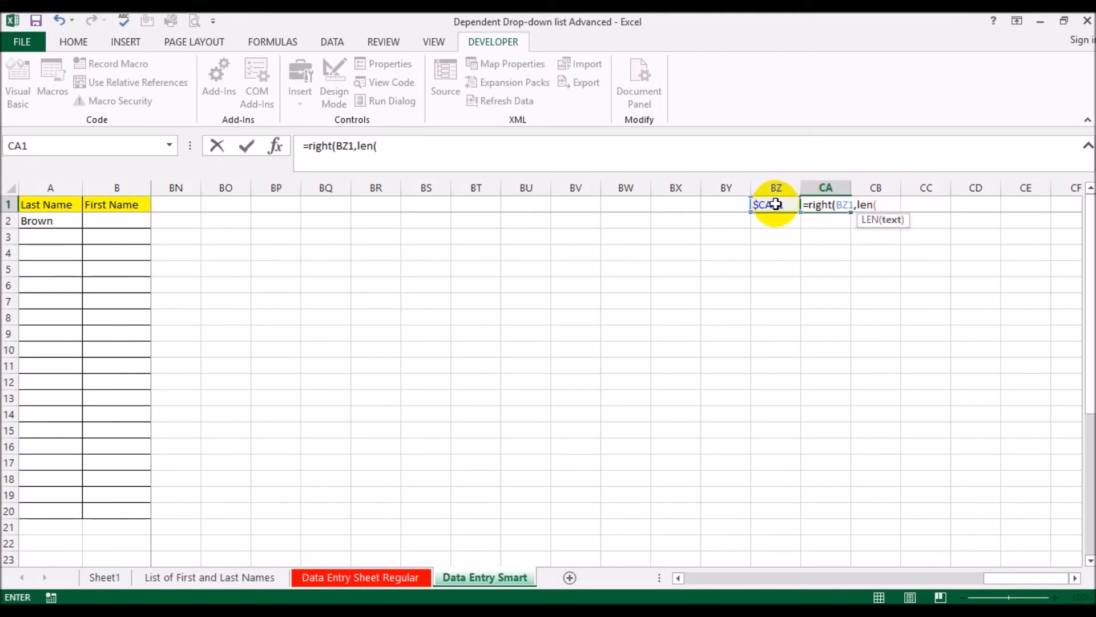
left_click(774, 205)
type(")-1")
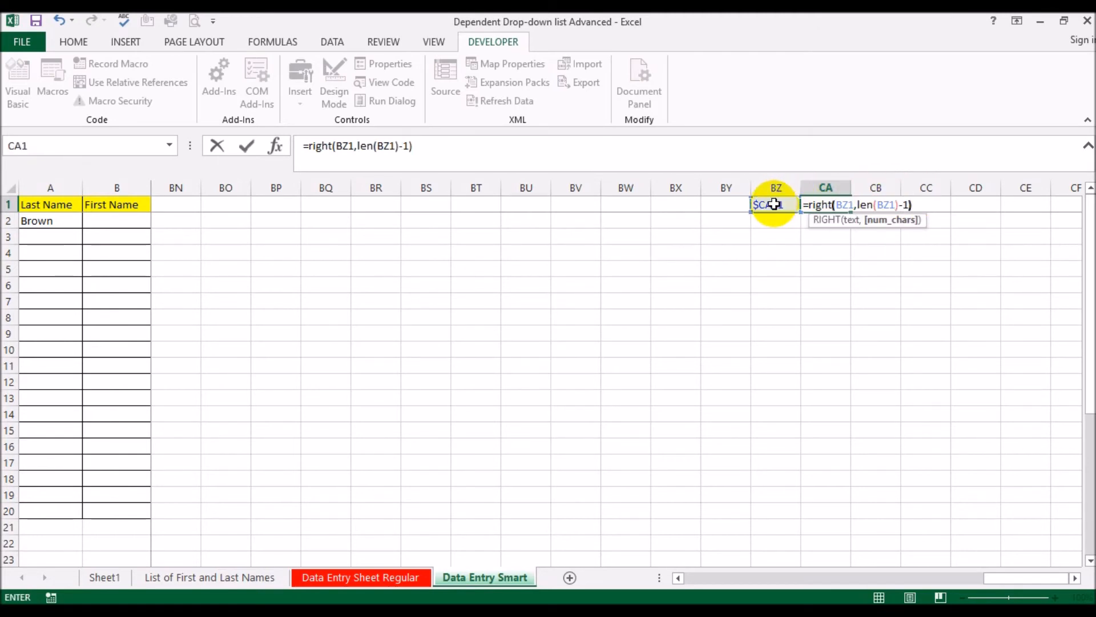
key("Return")
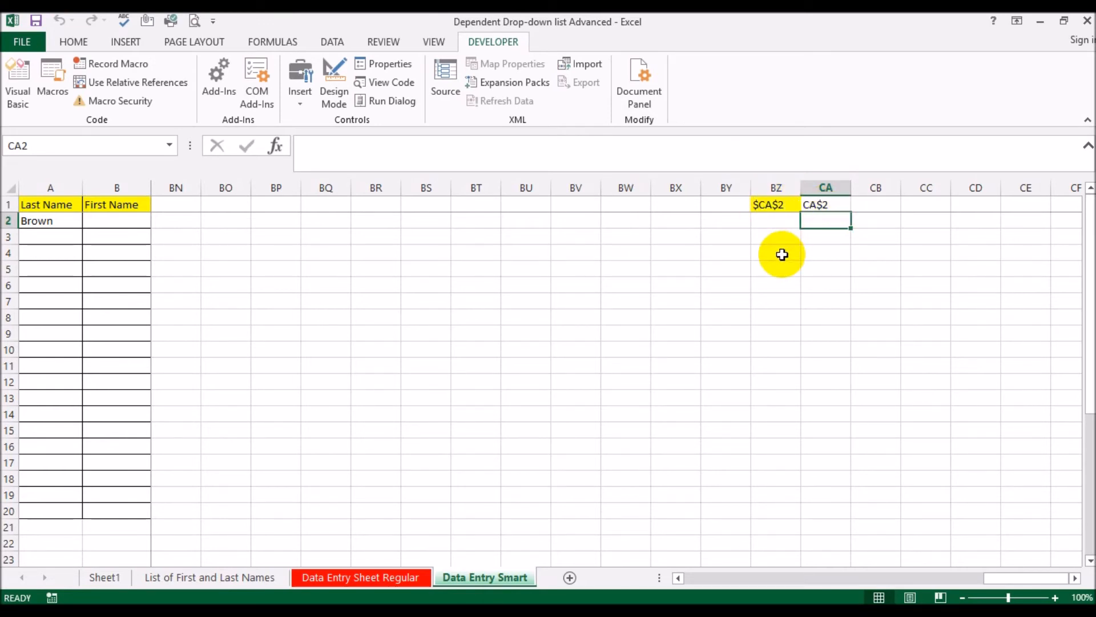
Test the CA1 formula by selecting cells BZ4, BS5, BP8, A3, BN4 and A2
left_click(779, 254)
left_click(475, 269)
left_click(276, 317)
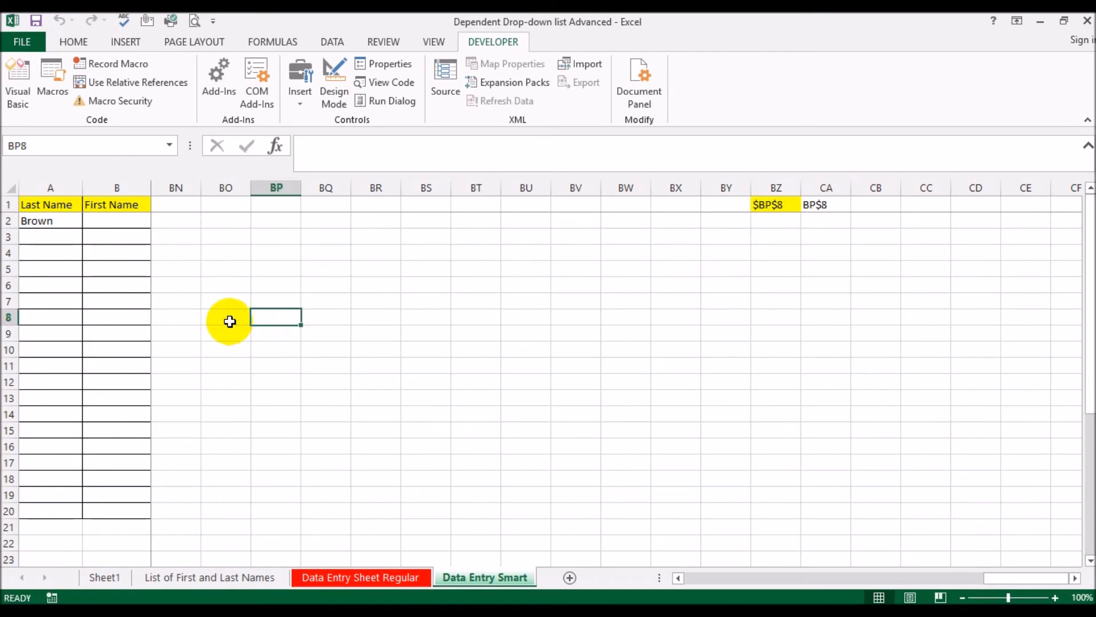
left_click(67, 237)
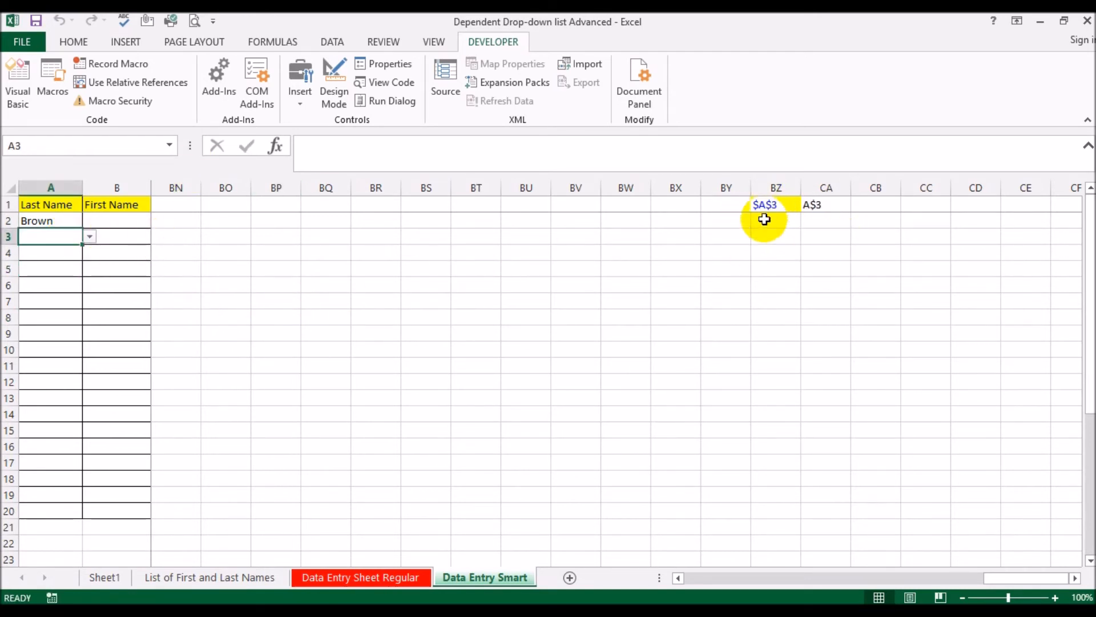
left_click(187, 251)
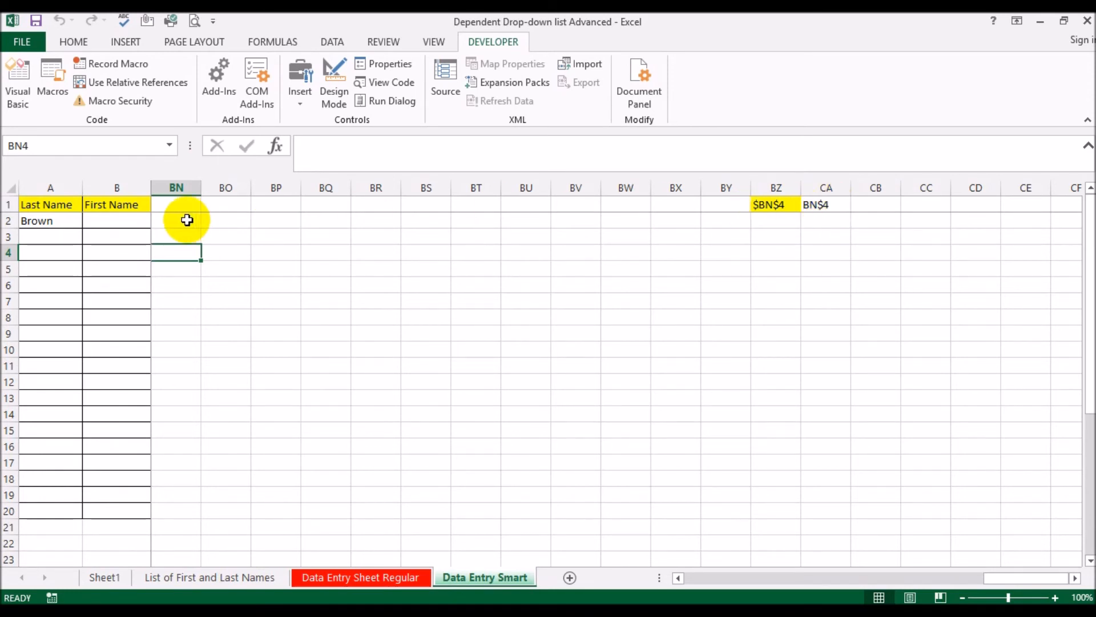
left_click(50, 220)
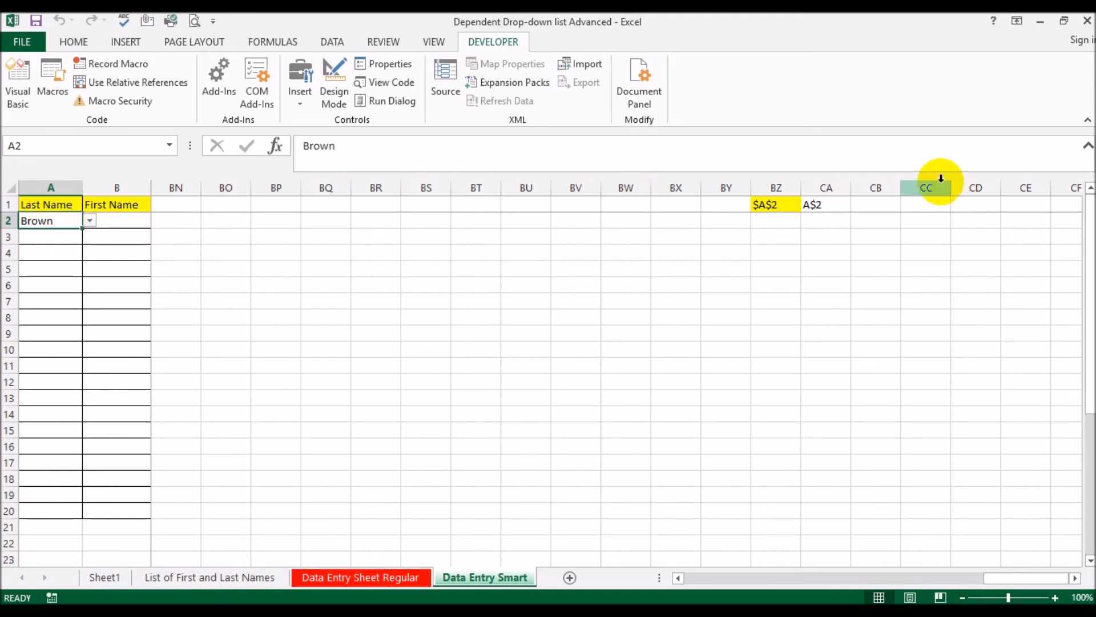
Enter the formula =SEARCH("$",CA1) in cell CB1 to locate the remaining dollar sign, and check it with A2 selected
left_click(871, 204)
type("=seacr")
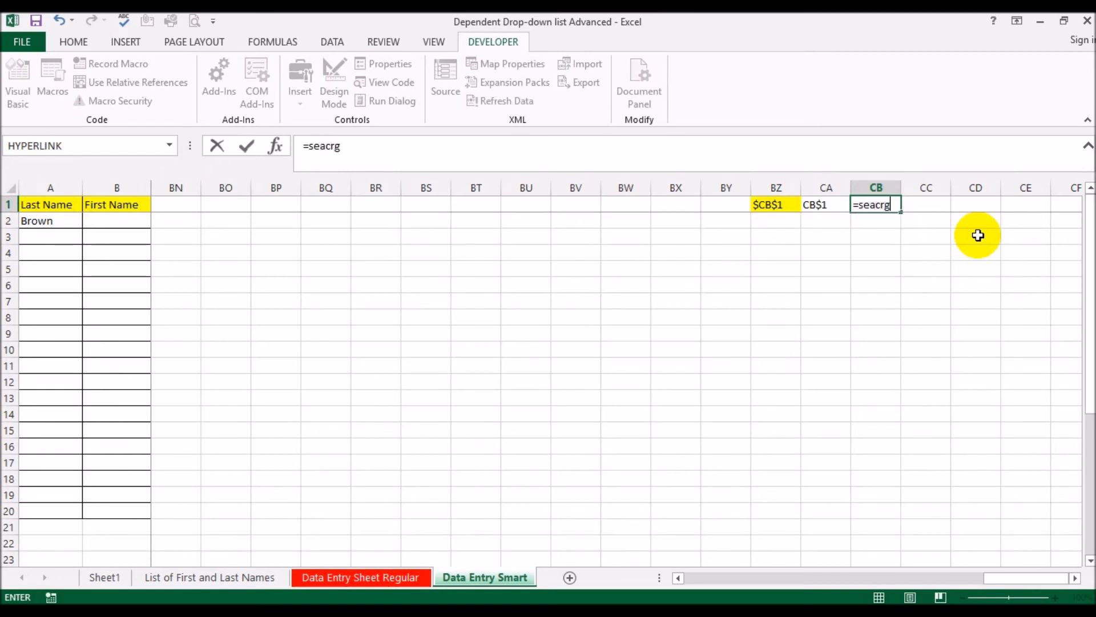
type("g")
key("BackSpace")
key("BackSpace")
key("BackSpace")
type("rch(")
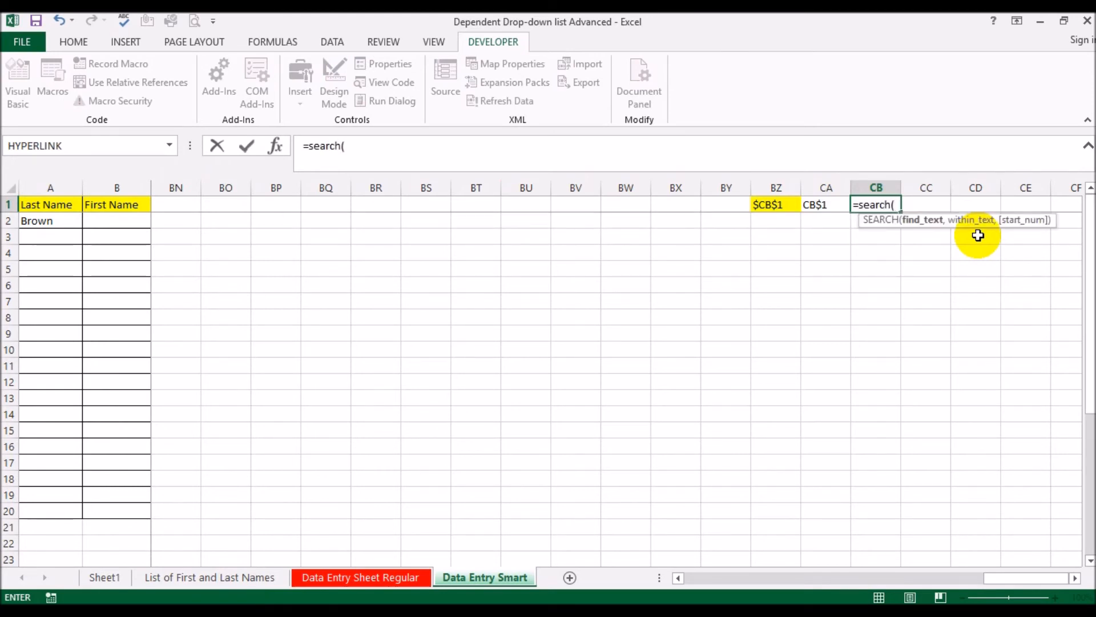
type("\"$\",")
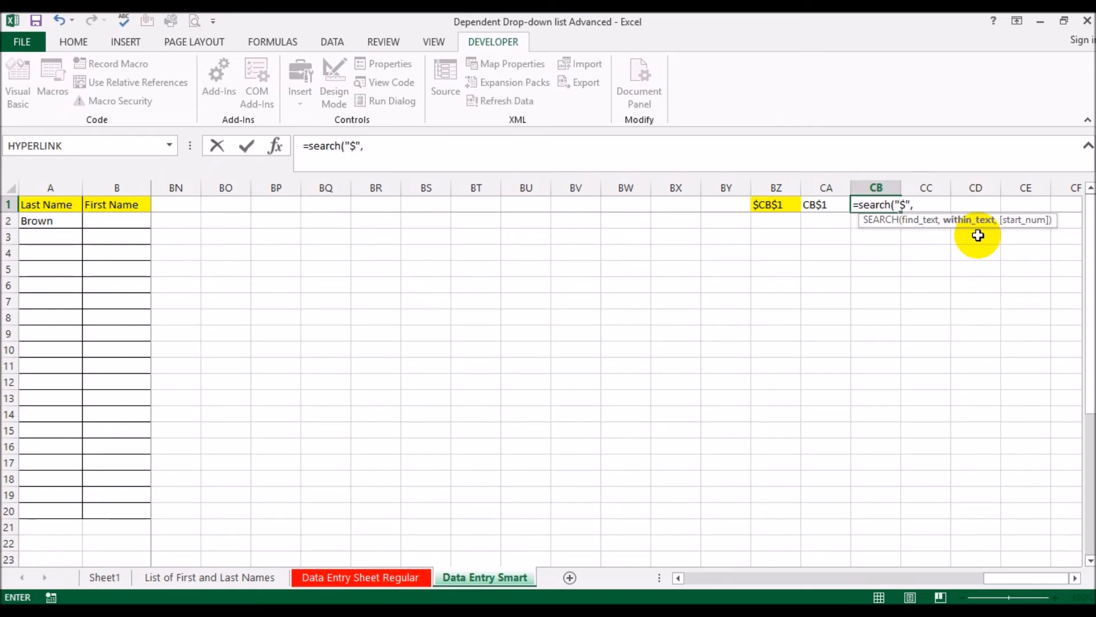
left_click(815, 204)
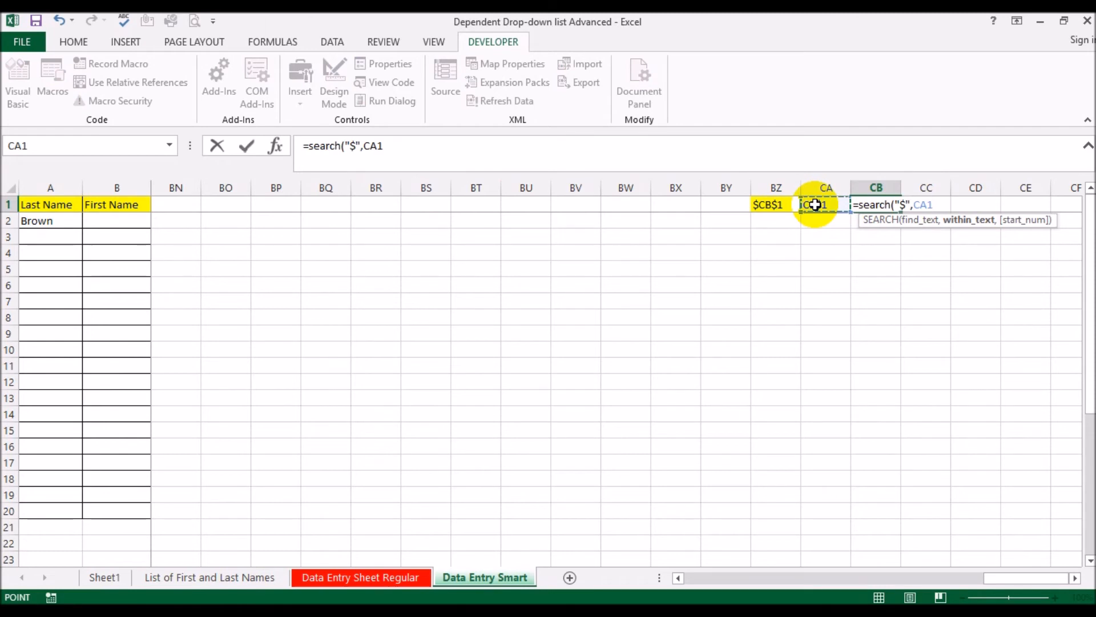
key("Return")
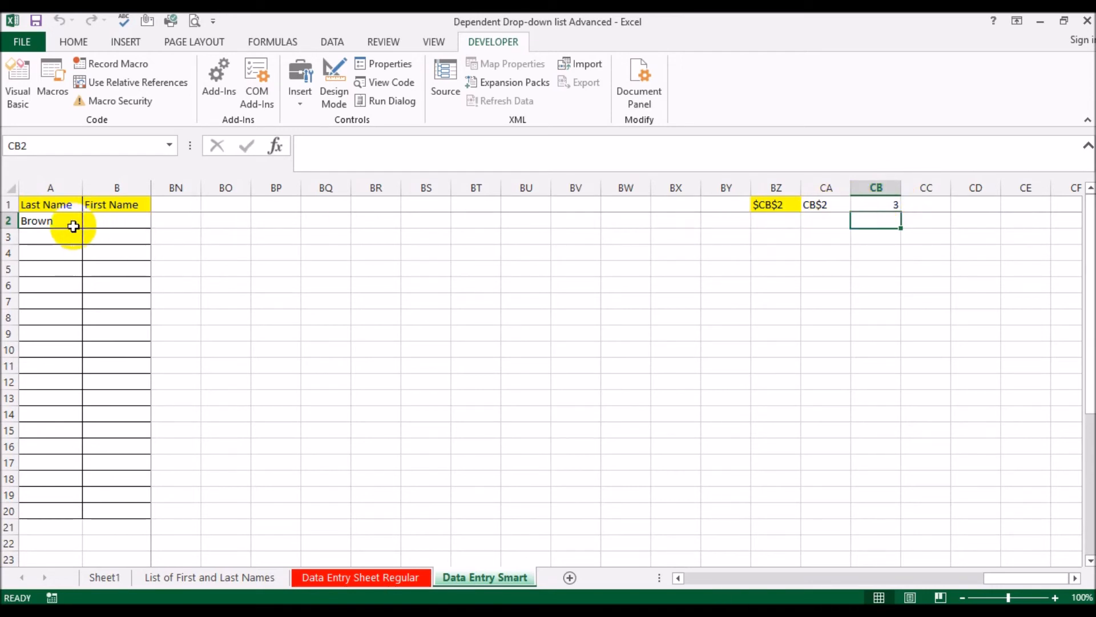
left_click(31, 223)
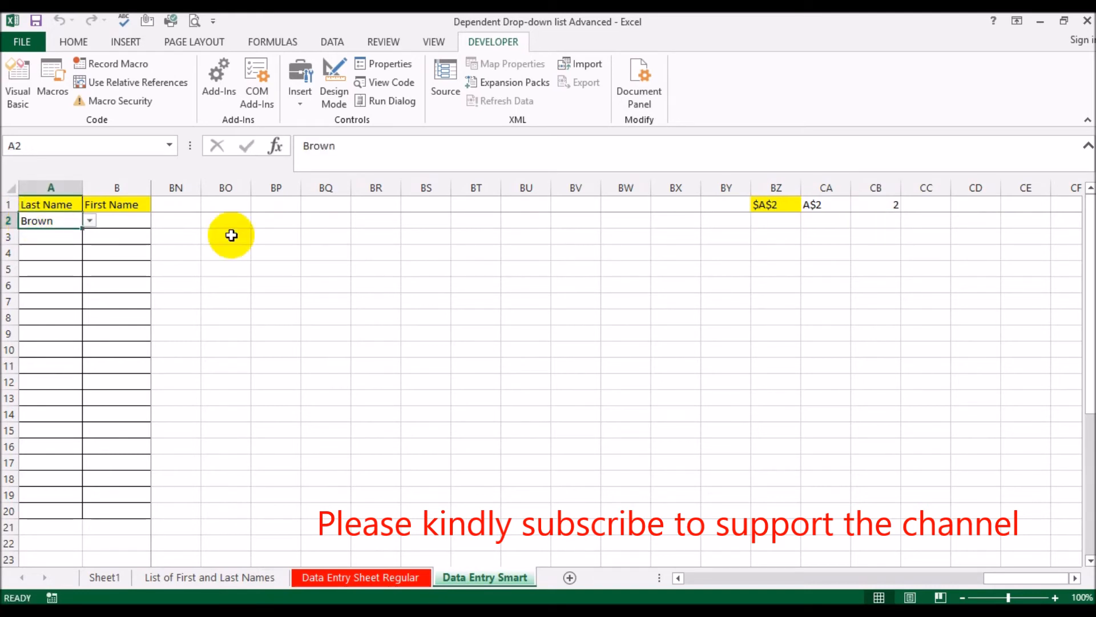
Enter the formula =RIGHT(CA1,LEN(CA1)-CB1) in cell CC1 to extract the row number of the tracked address
left_click(913, 207)
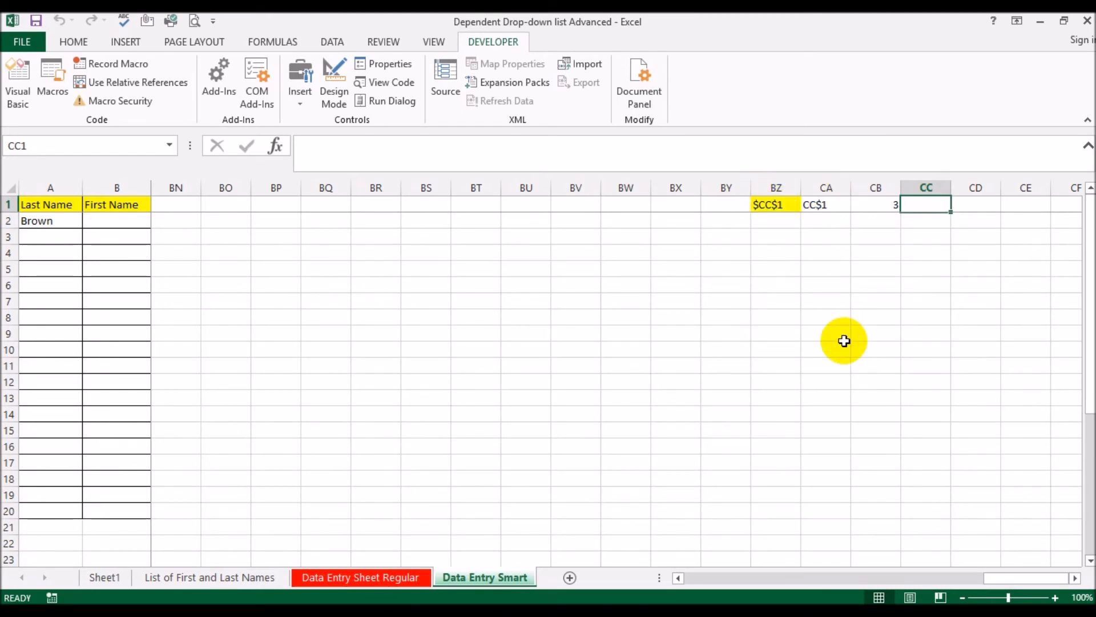
type("r")
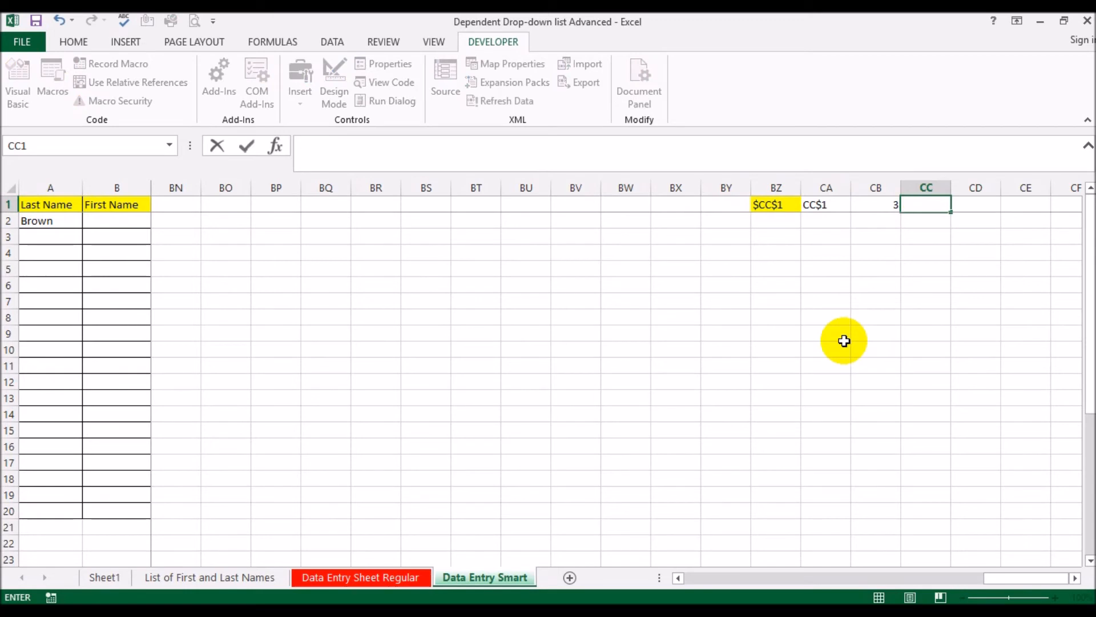
type("=right(")
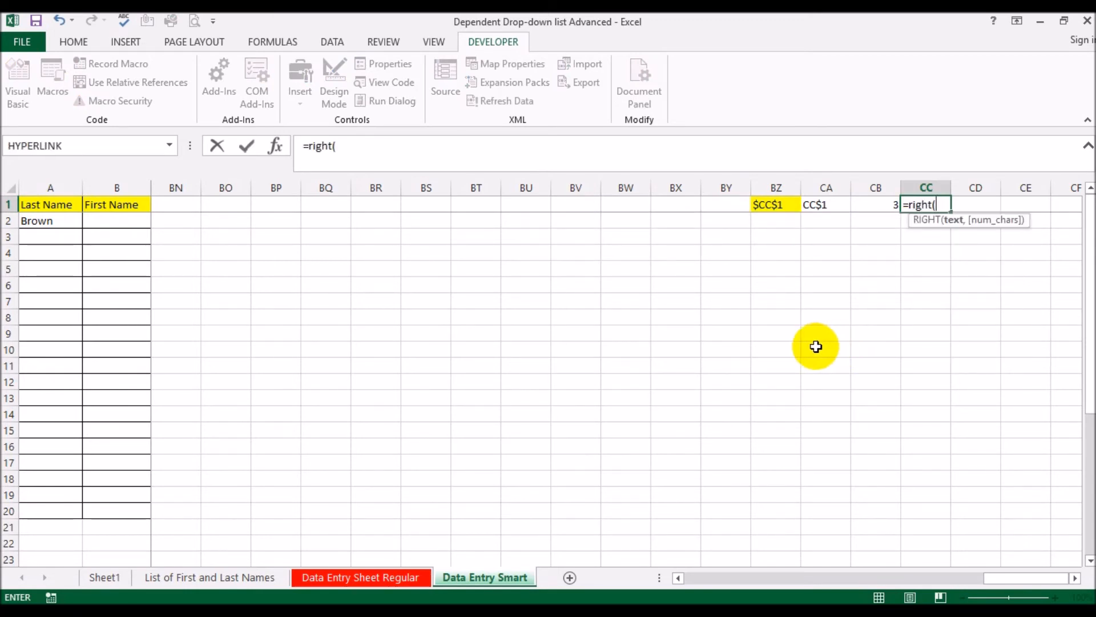
left_click(819, 204)
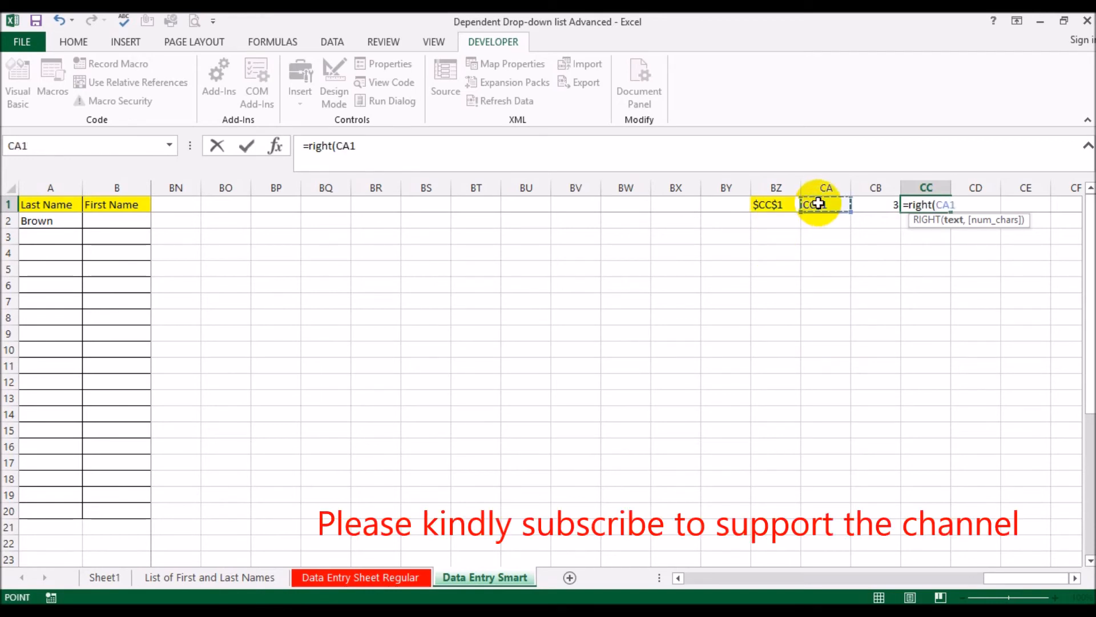
type(",len(")
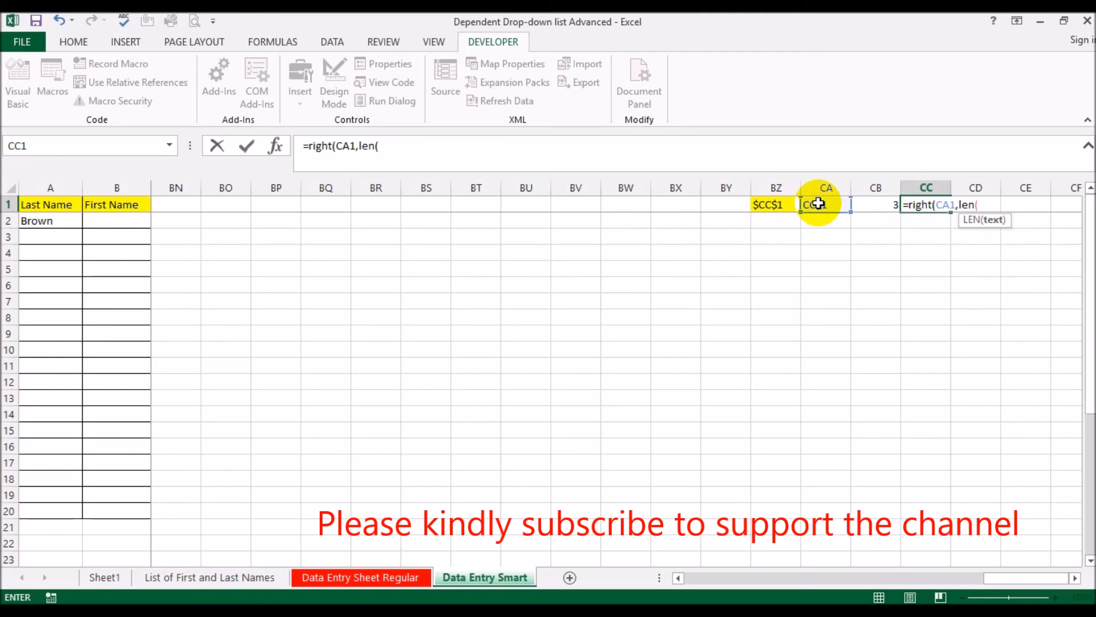
left_click(819, 203)
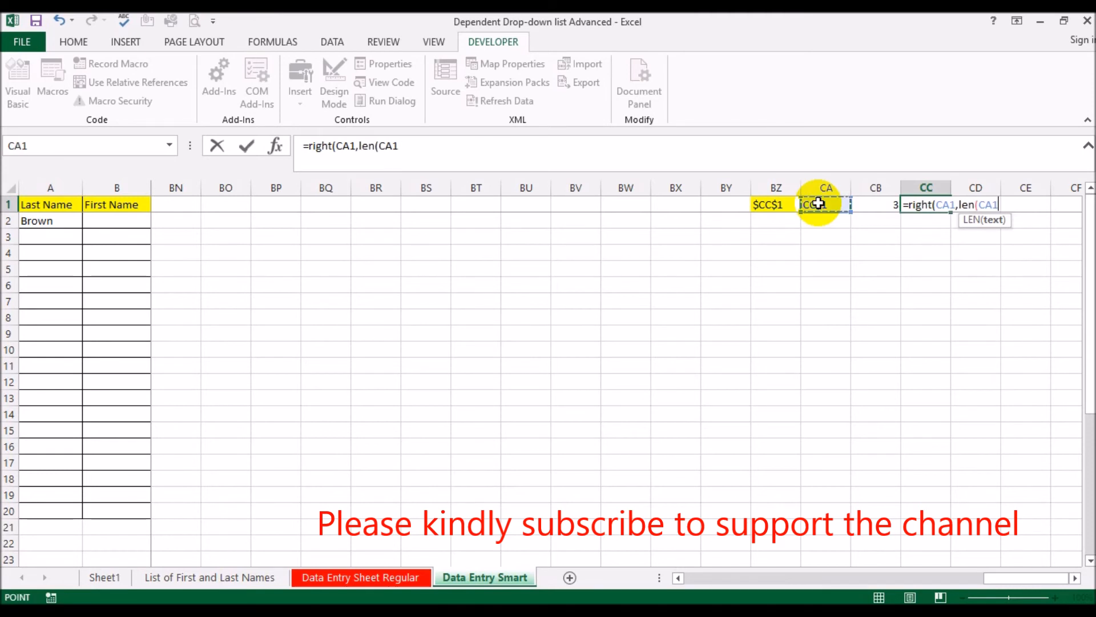
type(")")
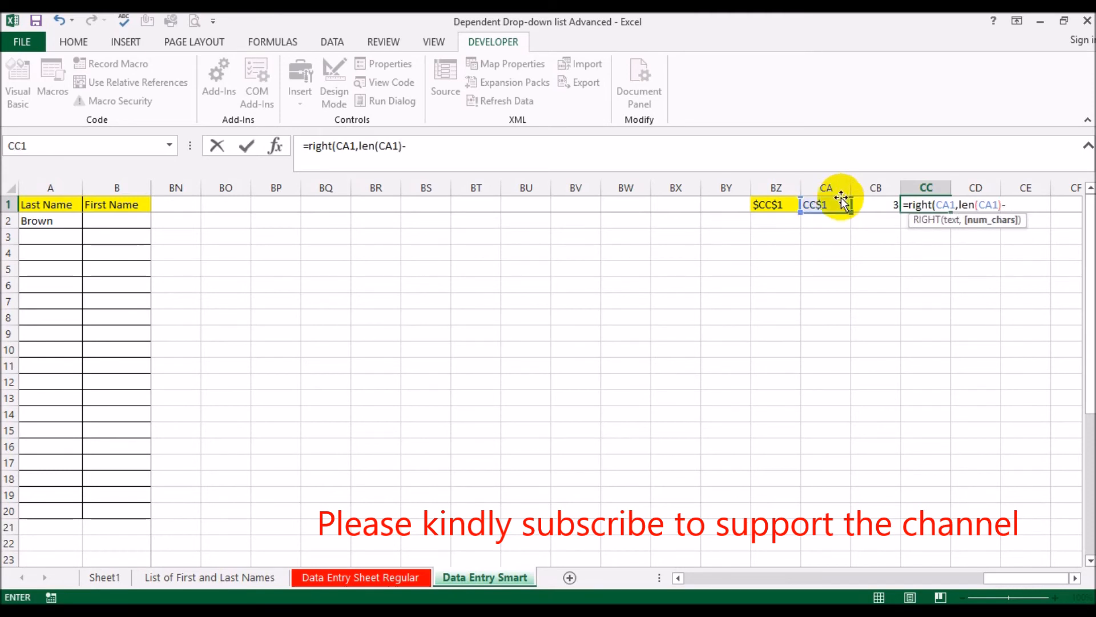
type("-")
left_click(877, 204)
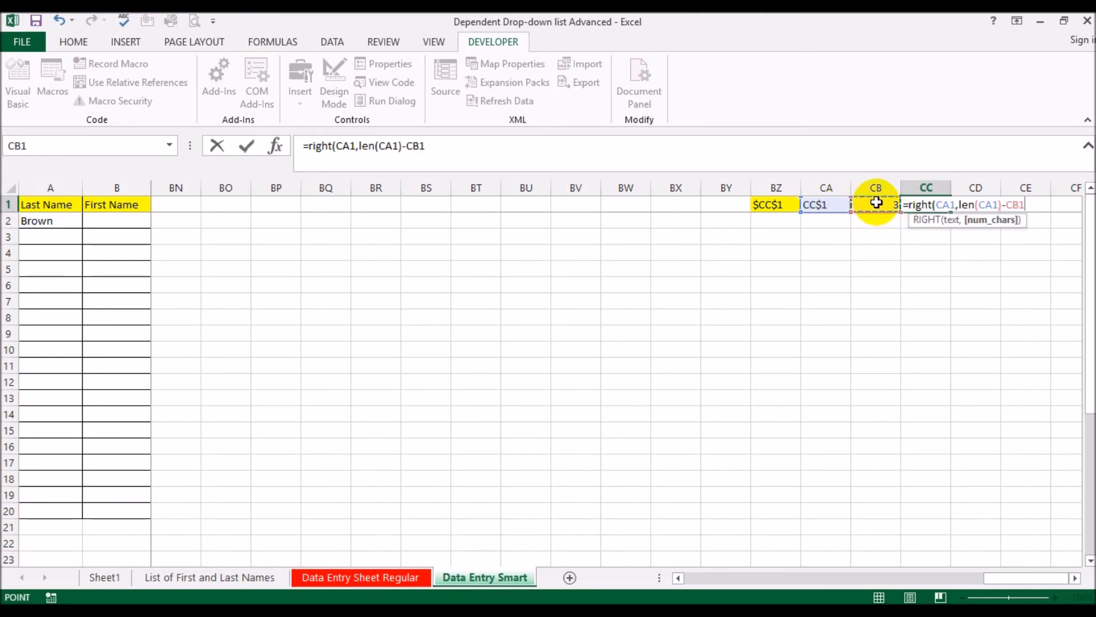
key("Return")
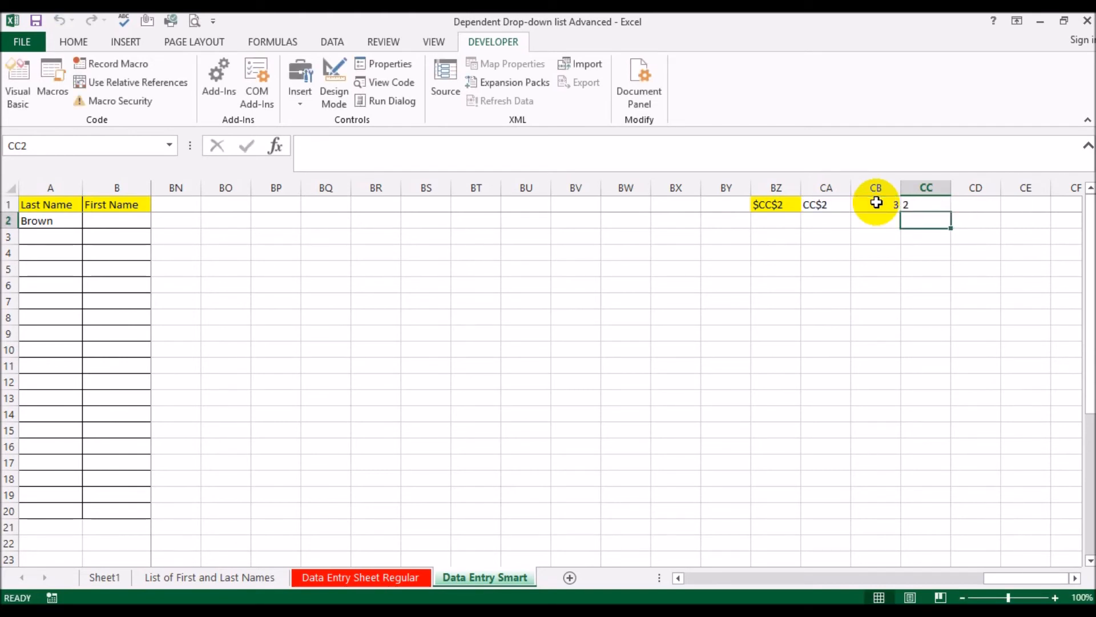
Test the row number formula in CC1 by selecting Last Name cells A2, A5 and A10
left_click(61, 222)
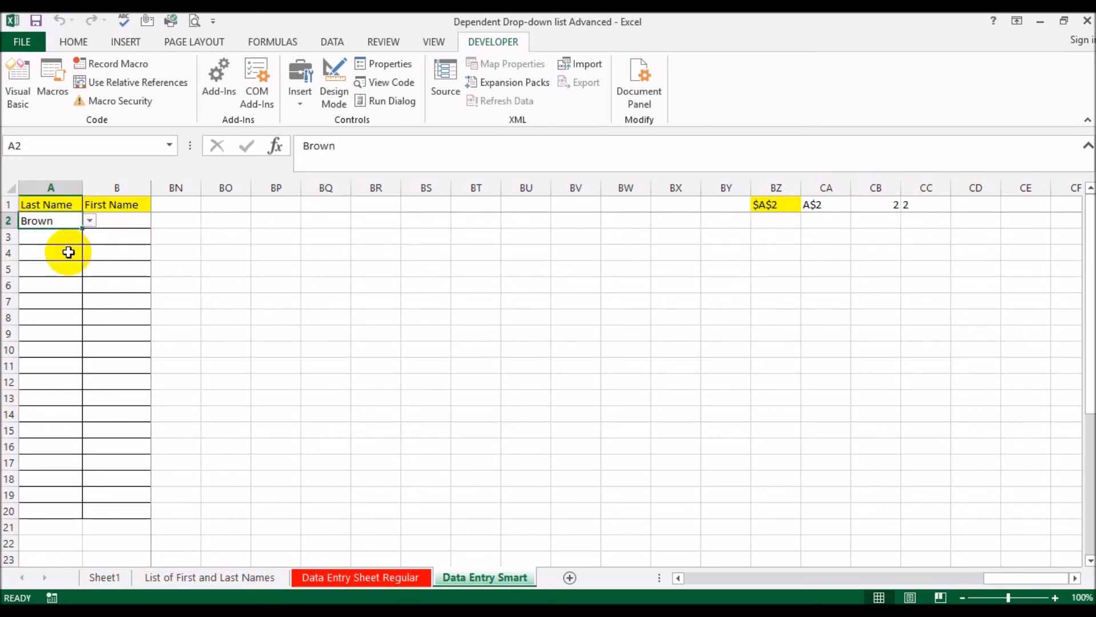
left_click(39, 268)
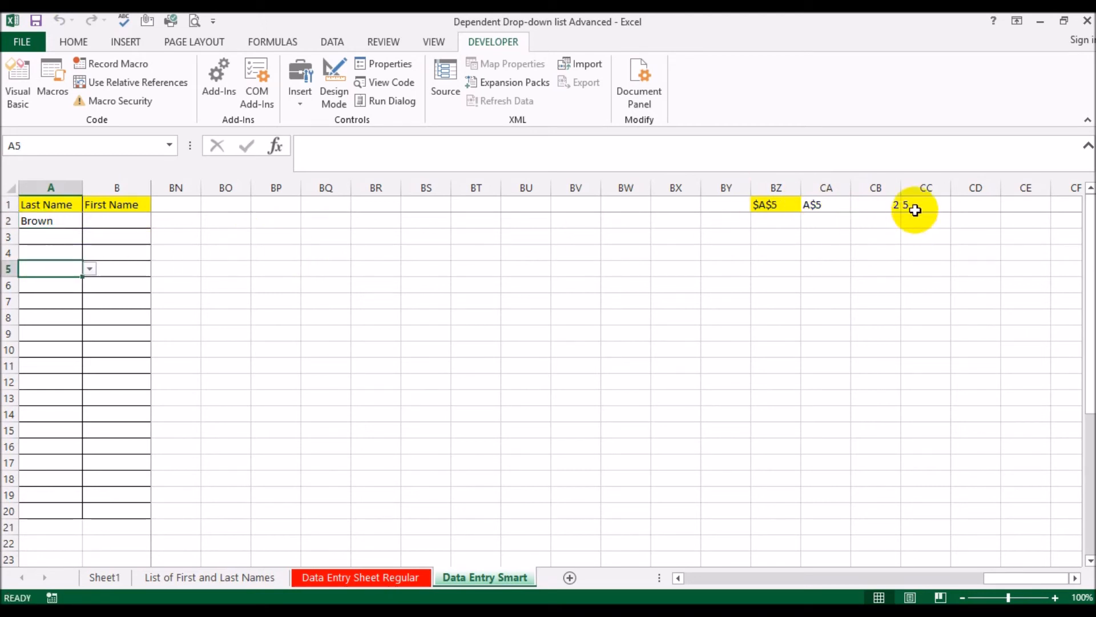
left_click(45, 348)
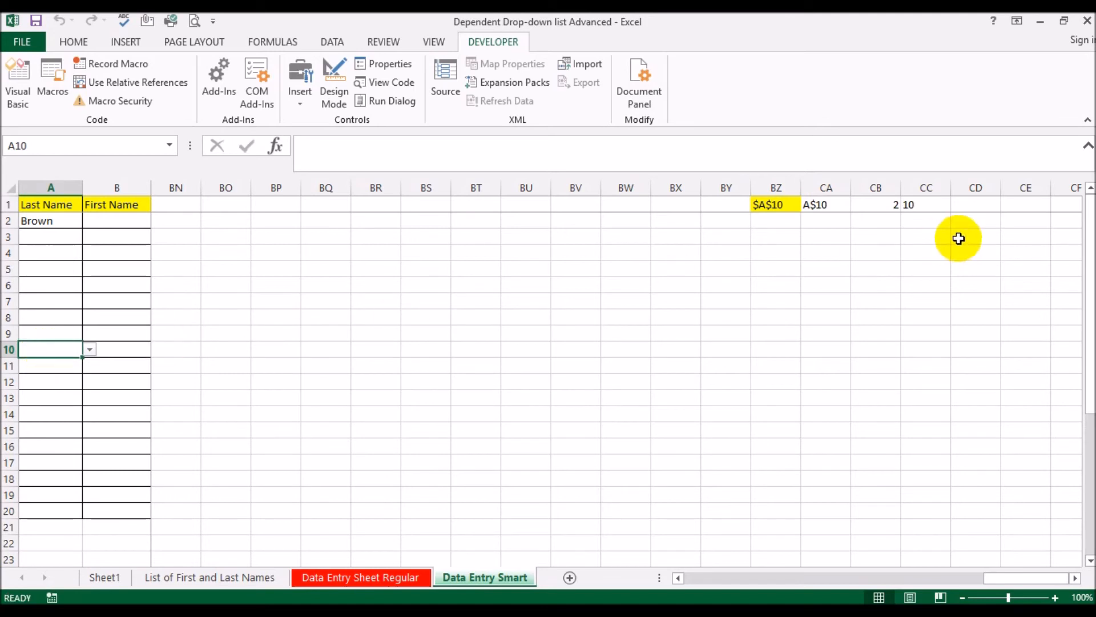
Test the row number formula in CC1 by selecting A20, CD1, BP3, A5 and A8, and review the CC1 formula
left_click(54, 510)
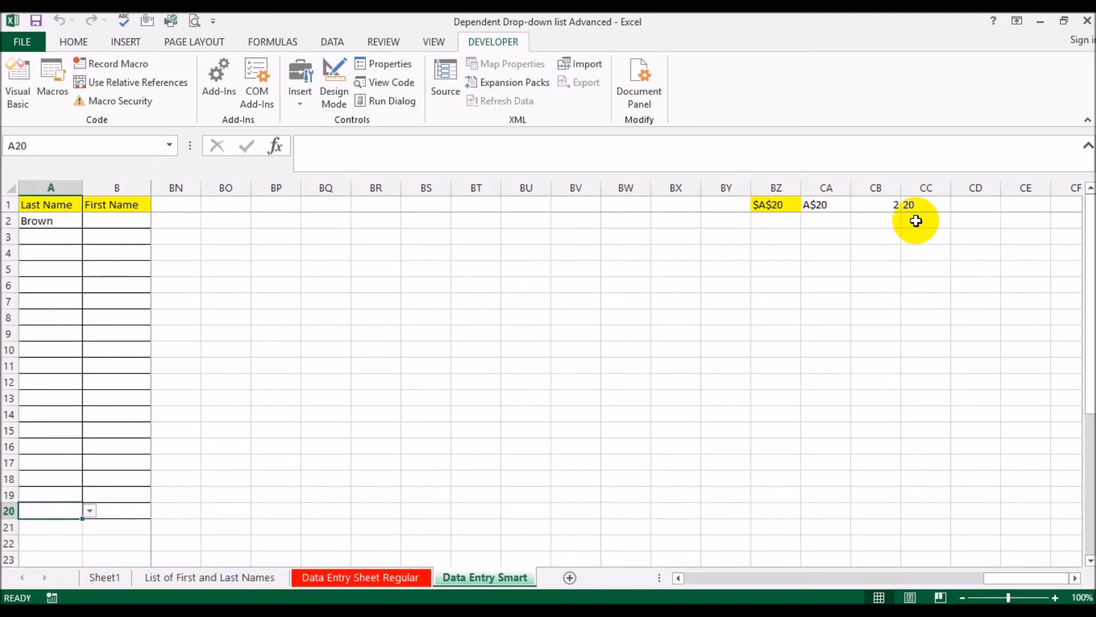
left_click(970, 205)
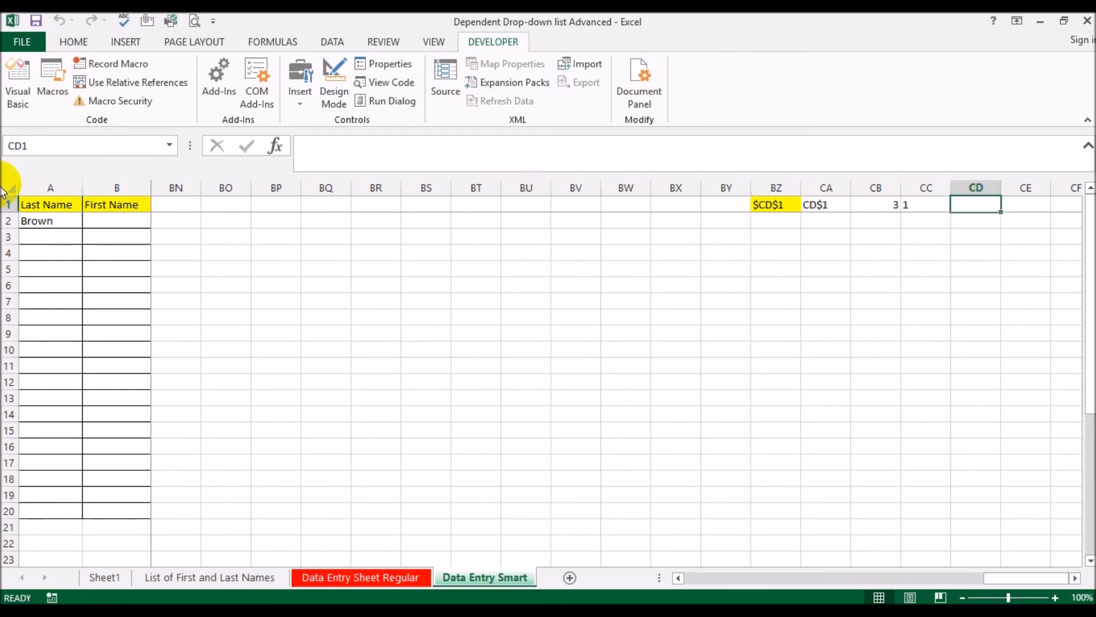
left_click(254, 238)
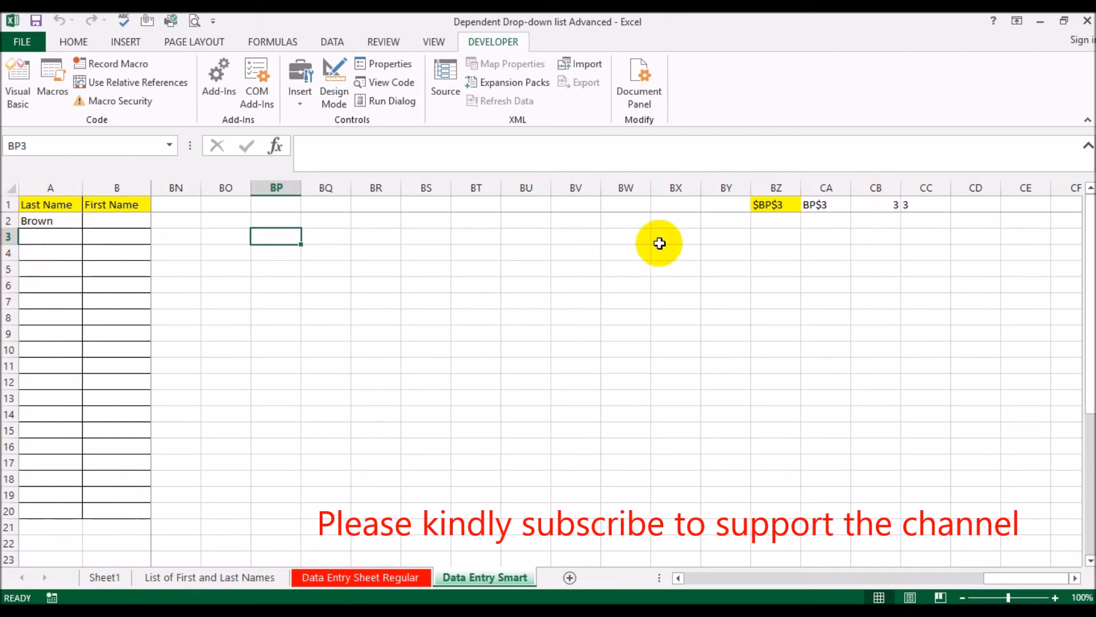
left_click(963, 208)
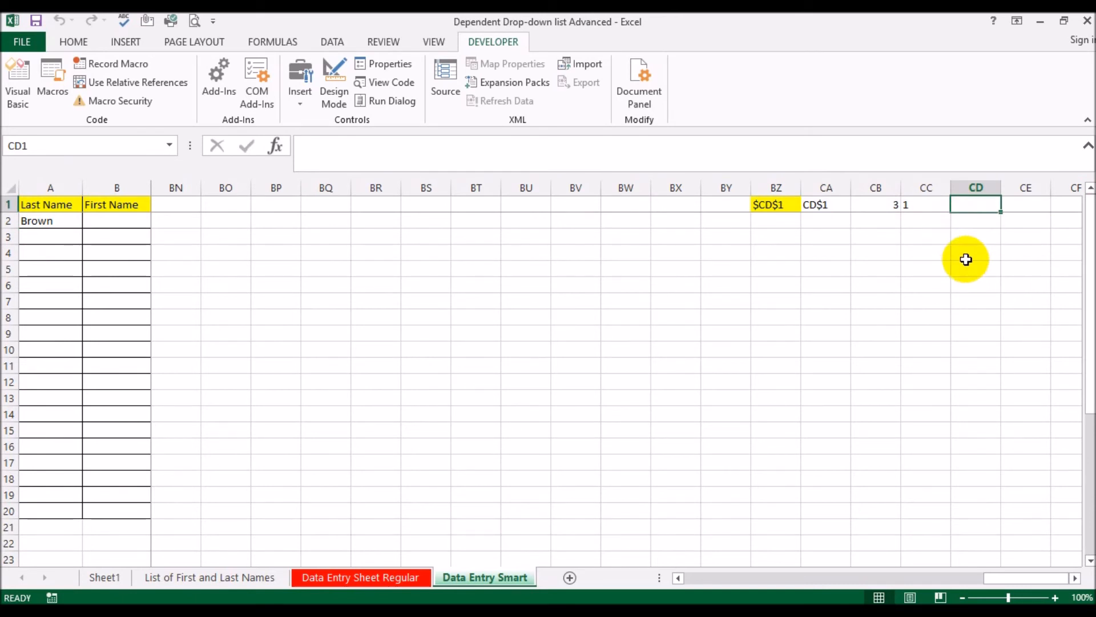
left_click(931, 203)
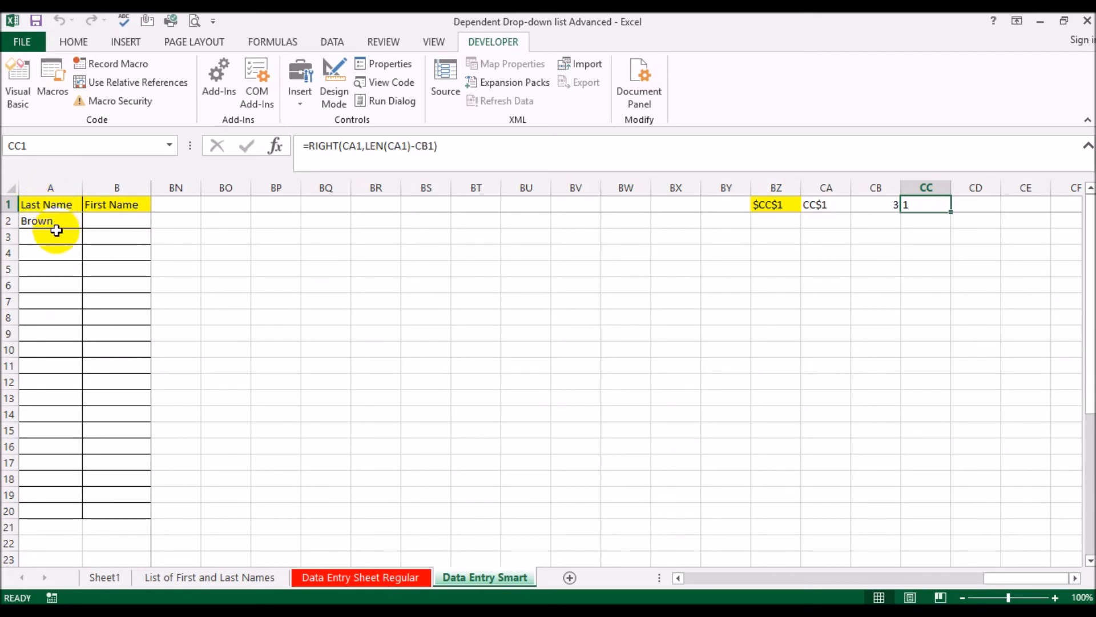
left_click(54, 275)
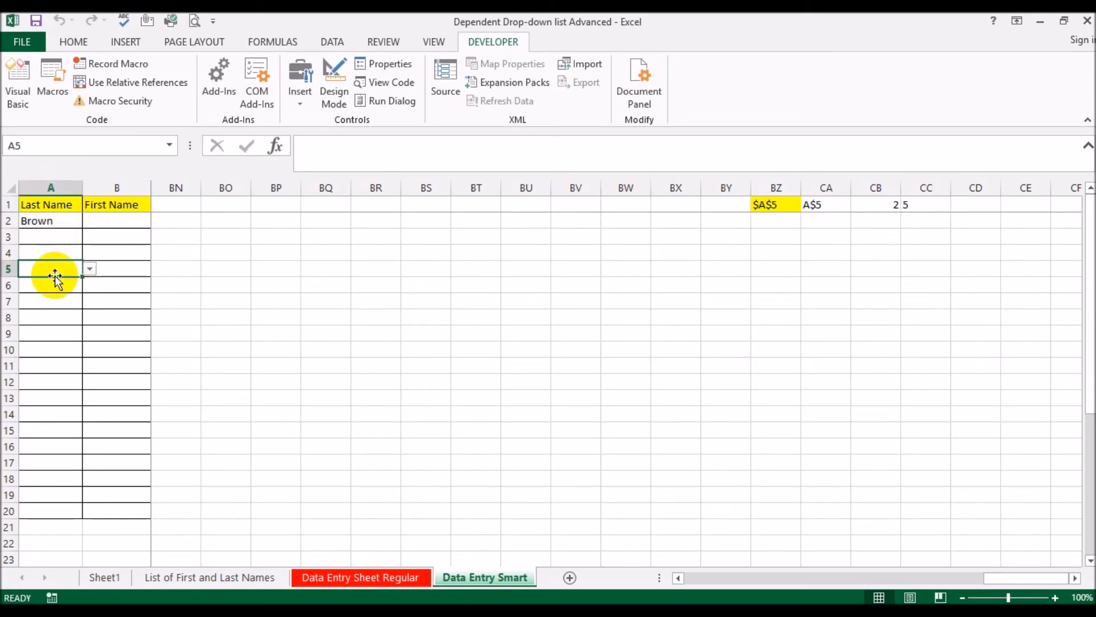
left_click(60, 316)
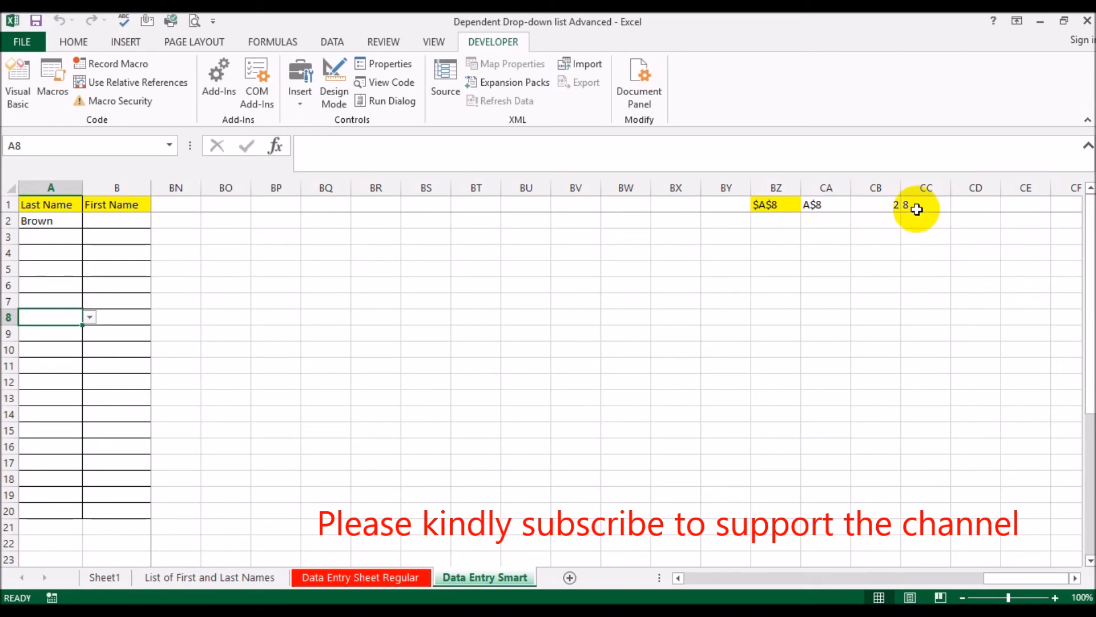
Enter the formula =INDIRECT("A"&CC1) in cell CD1 to return the last name from the tracked row
left_click(971, 206)
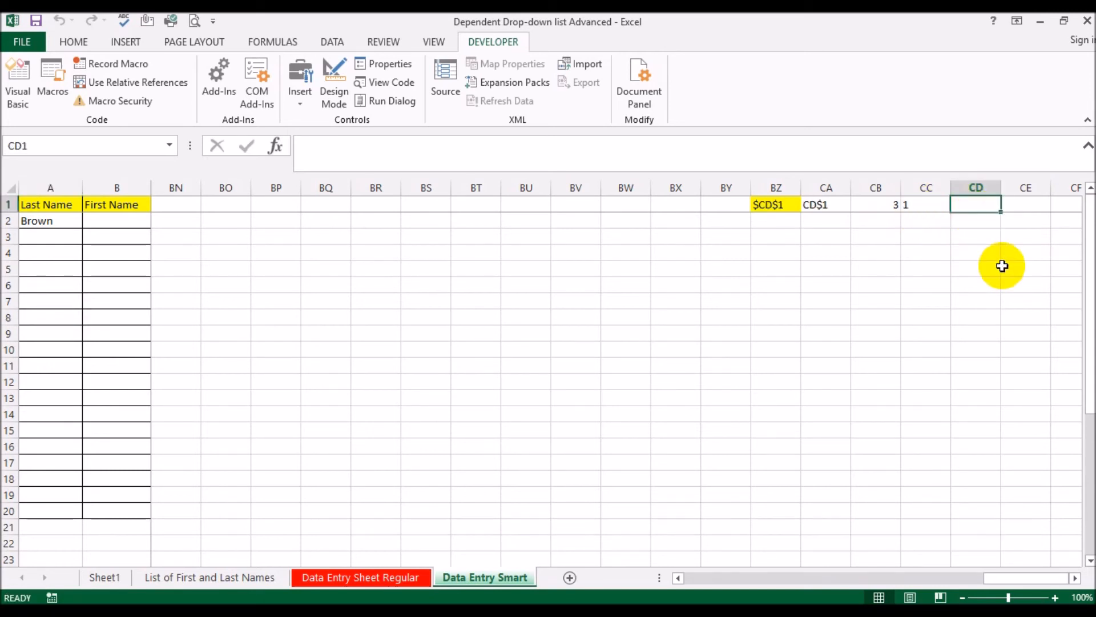
type("=indire")
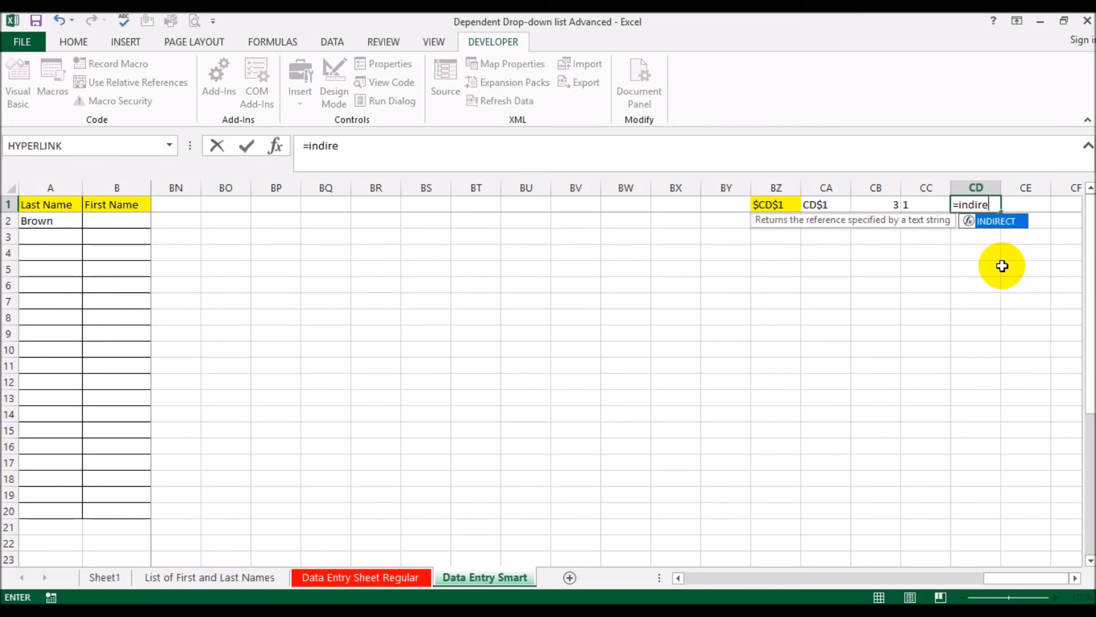
type("ct(")
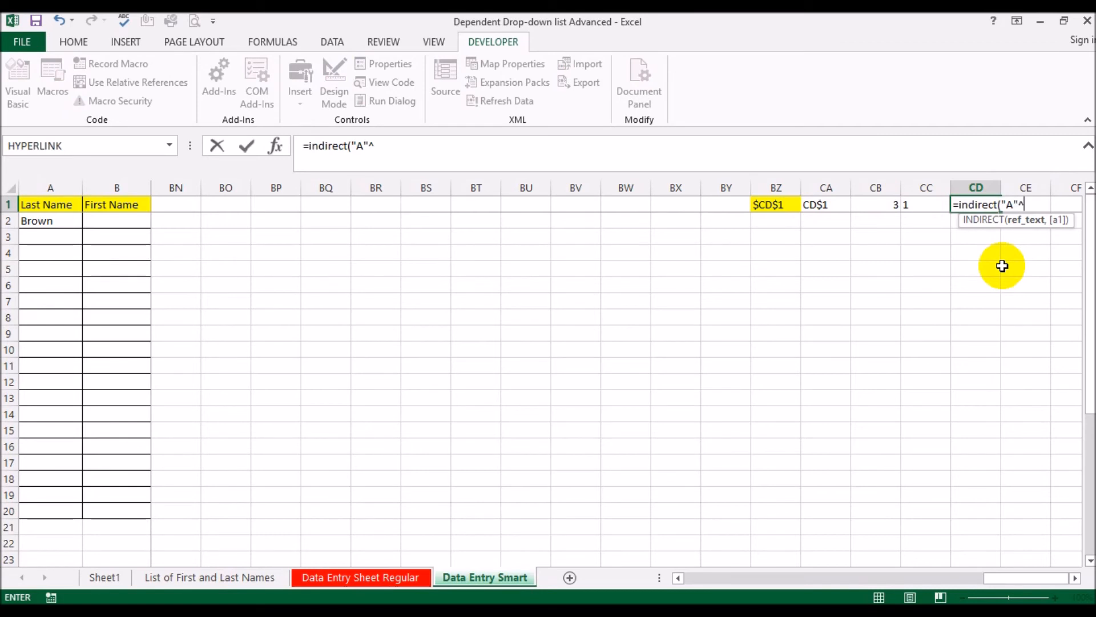
type("\"A\"&")
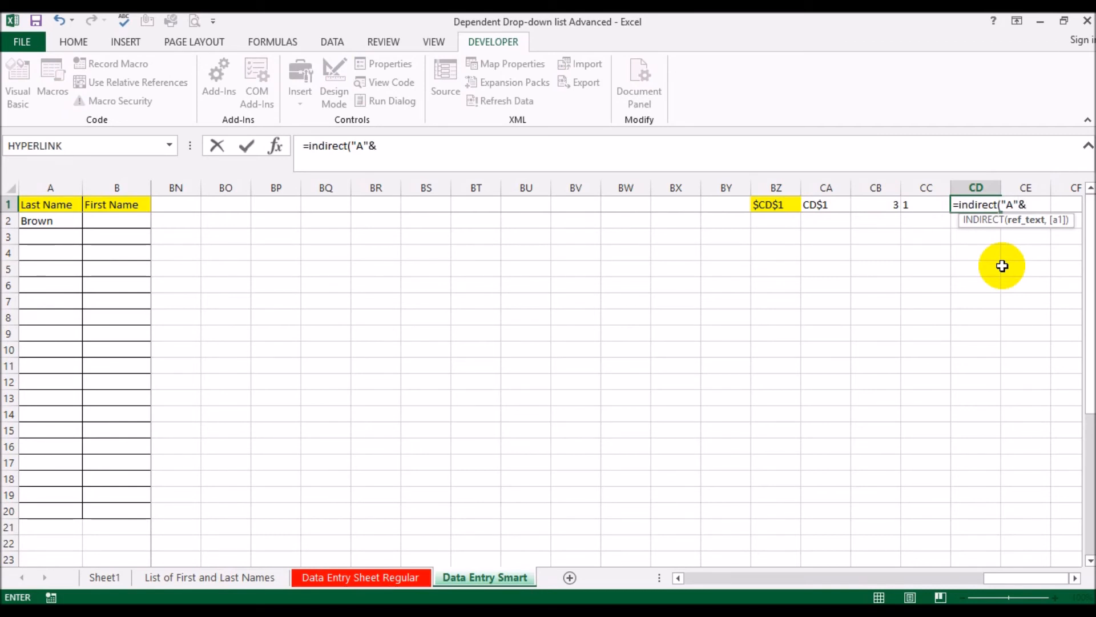
left_click(921, 206)
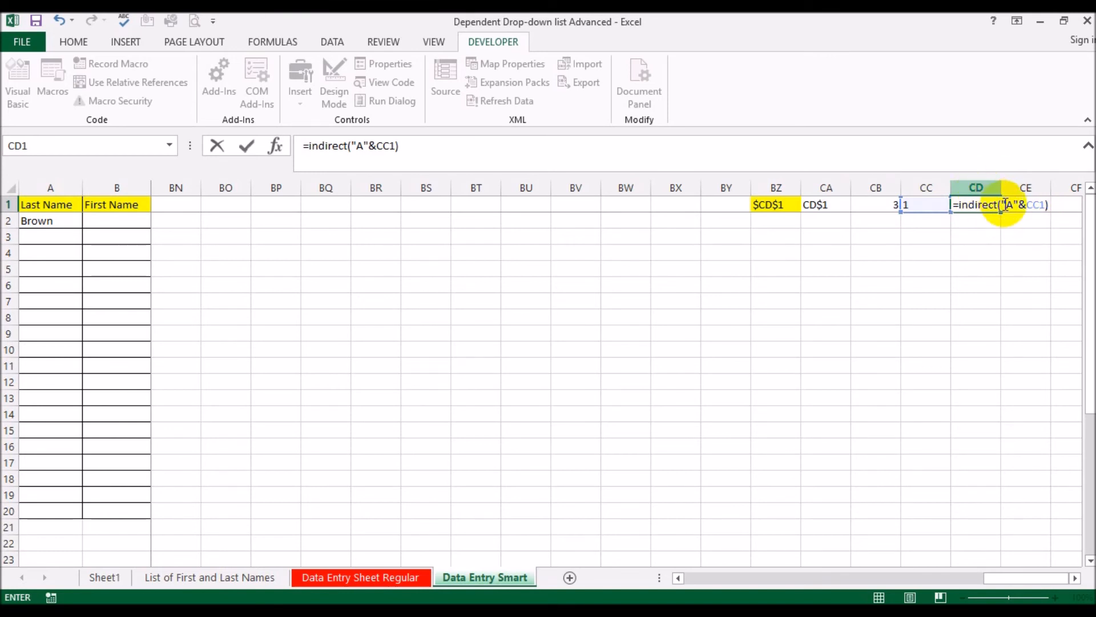
key("Return")
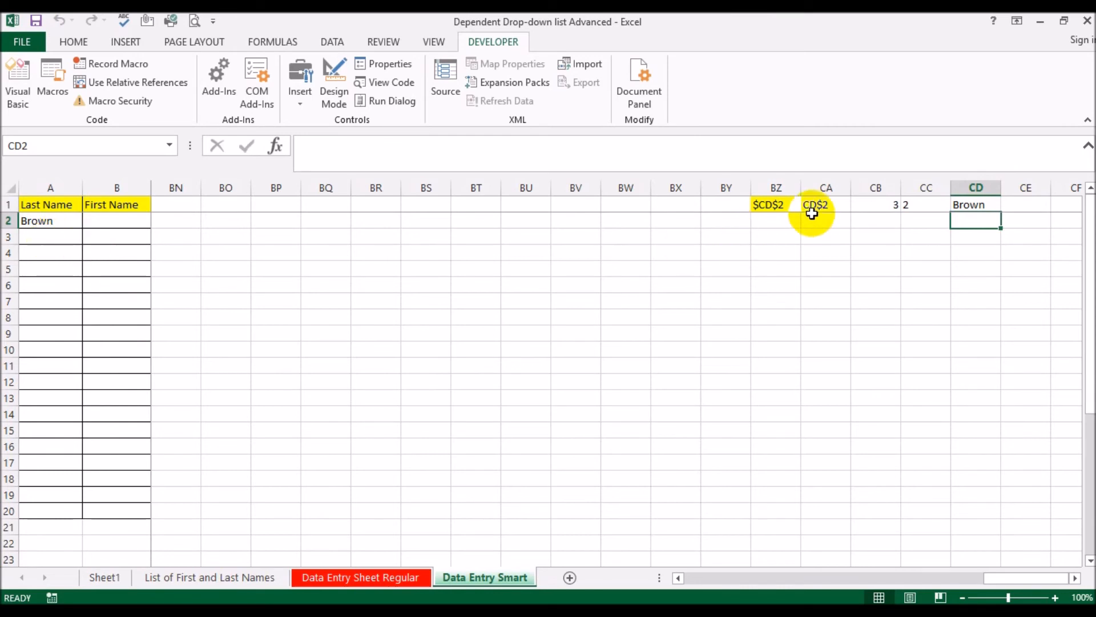
Fill Last Name cells A3, A4 and A5 from their drop-downs with the third, fourth and first list entries respectively
left_click(48, 240)
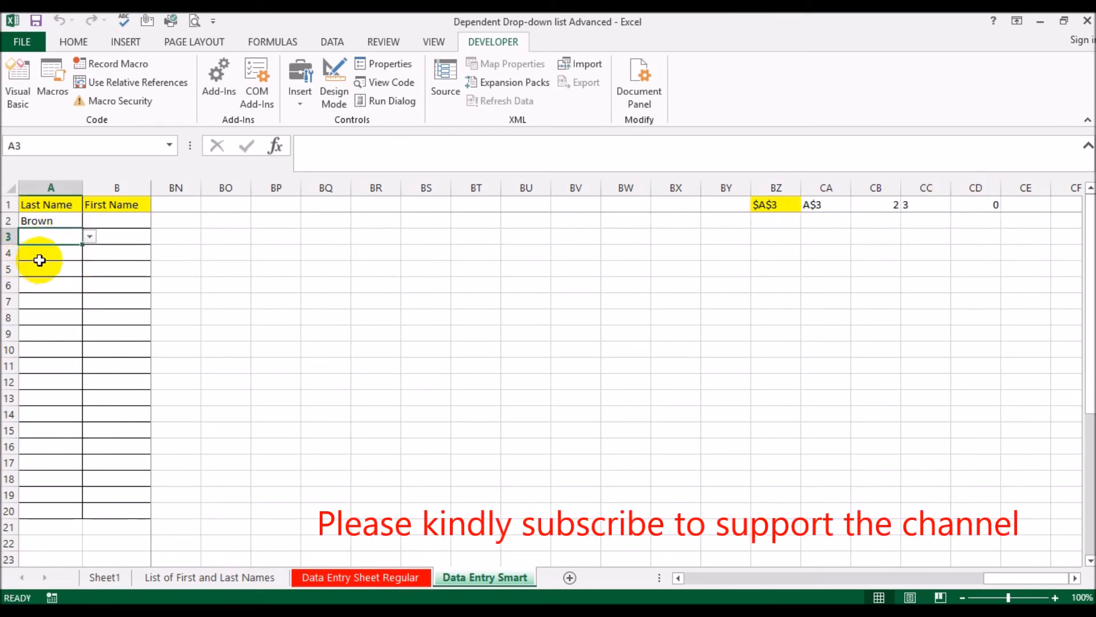
left_click(89, 237)
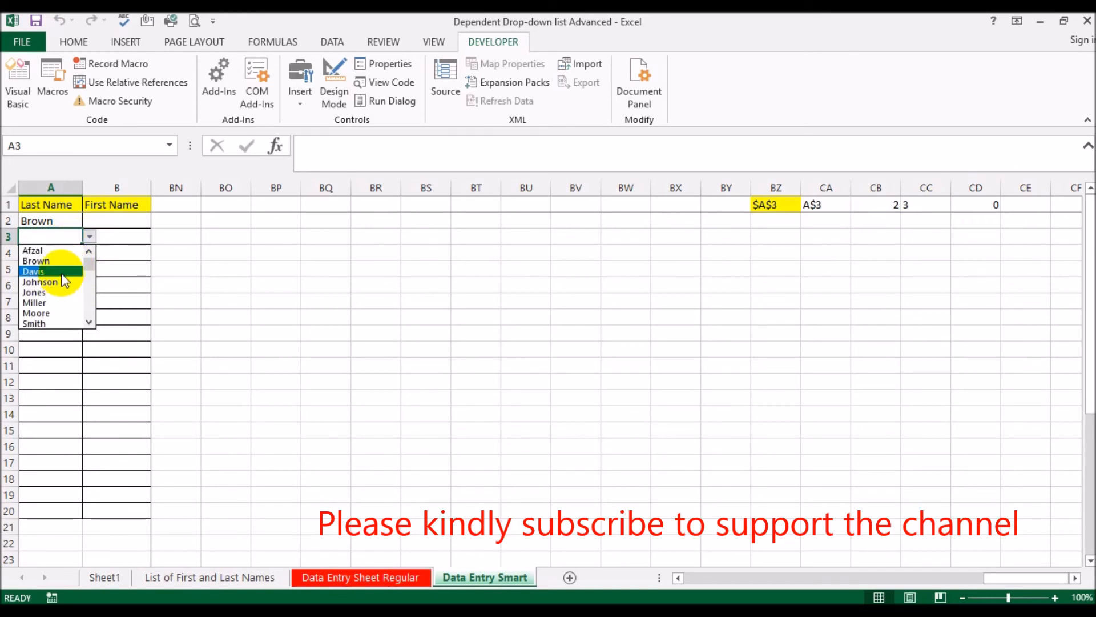
left_click(62, 273)
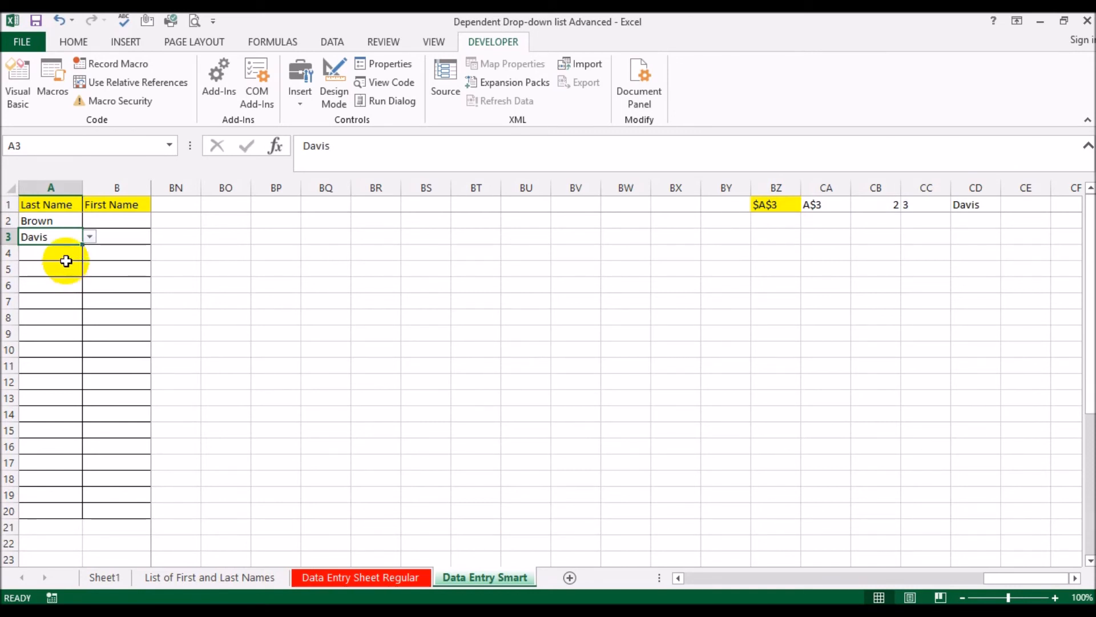
left_click(74, 250)
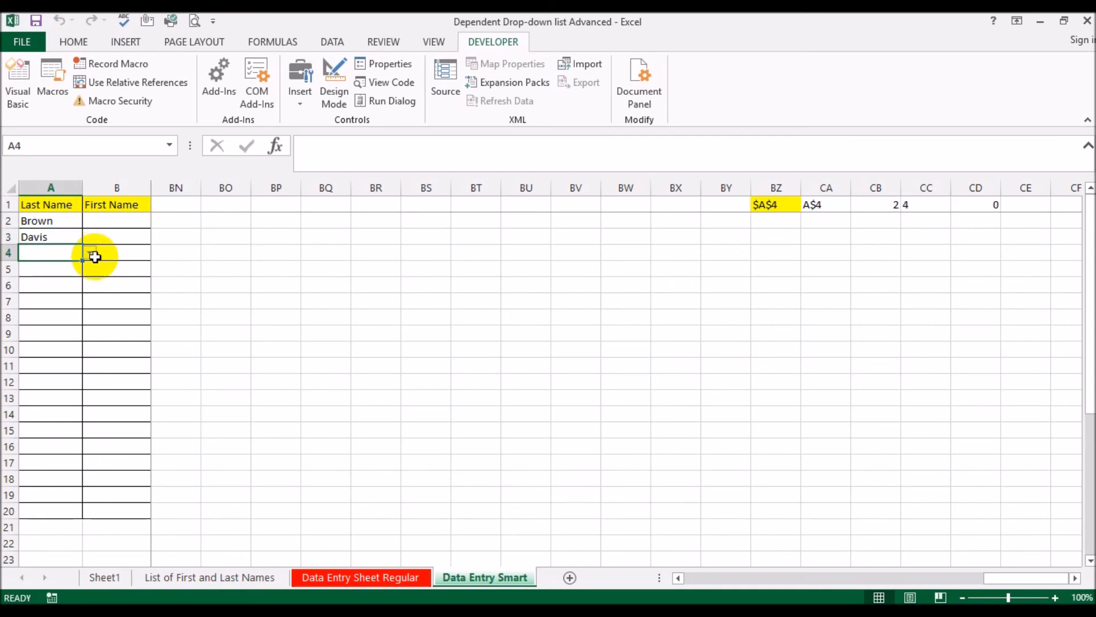
left_click(90, 253)
left_click_drag(88, 294, 88, 248)
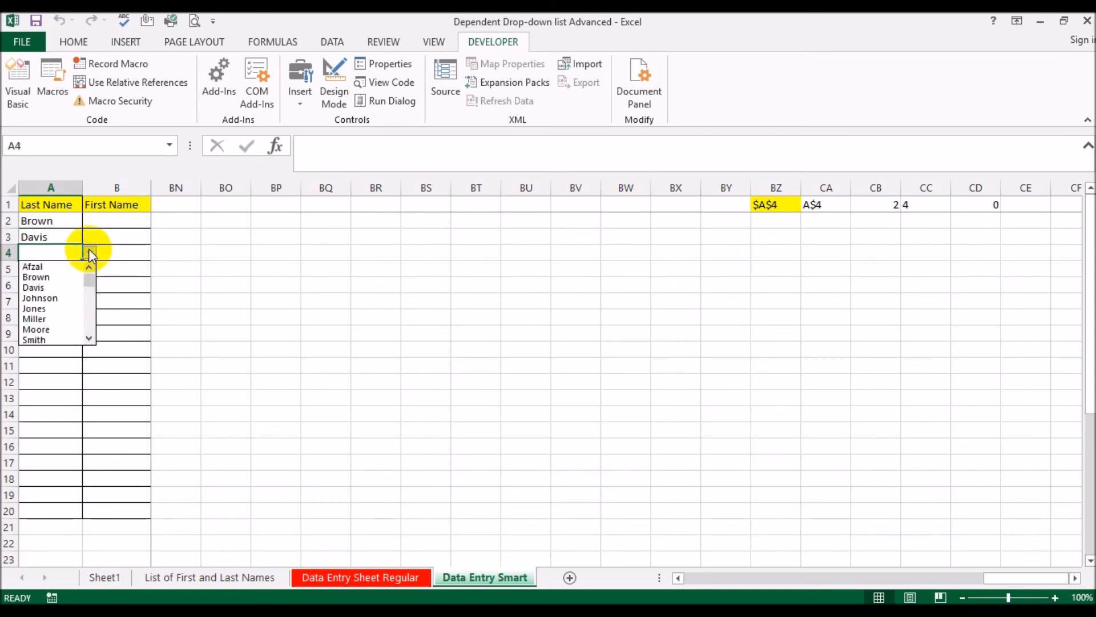
left_click(62, 297)
left_click(51, 274)
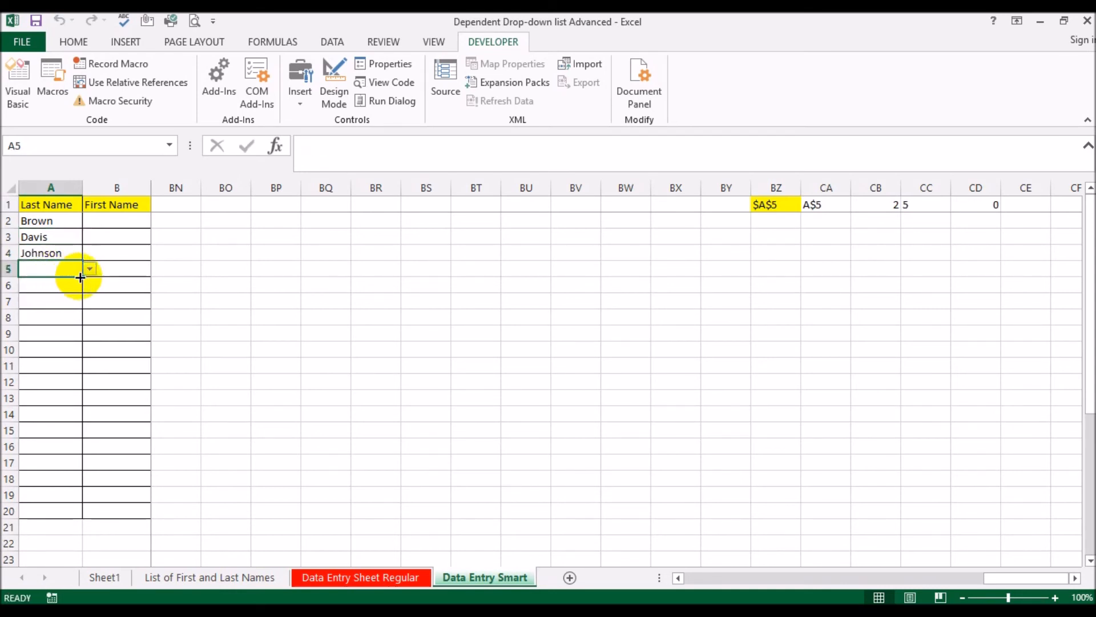
left_click(89, 270)
left_click_drag(88, 309, 86, 274)
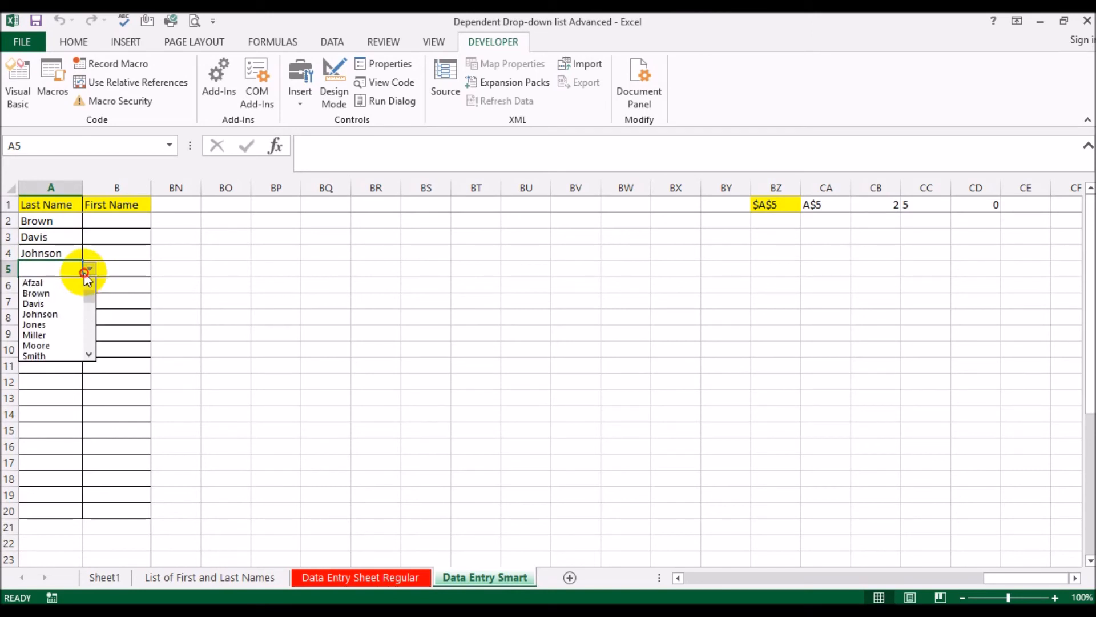
left_click(61, 283)
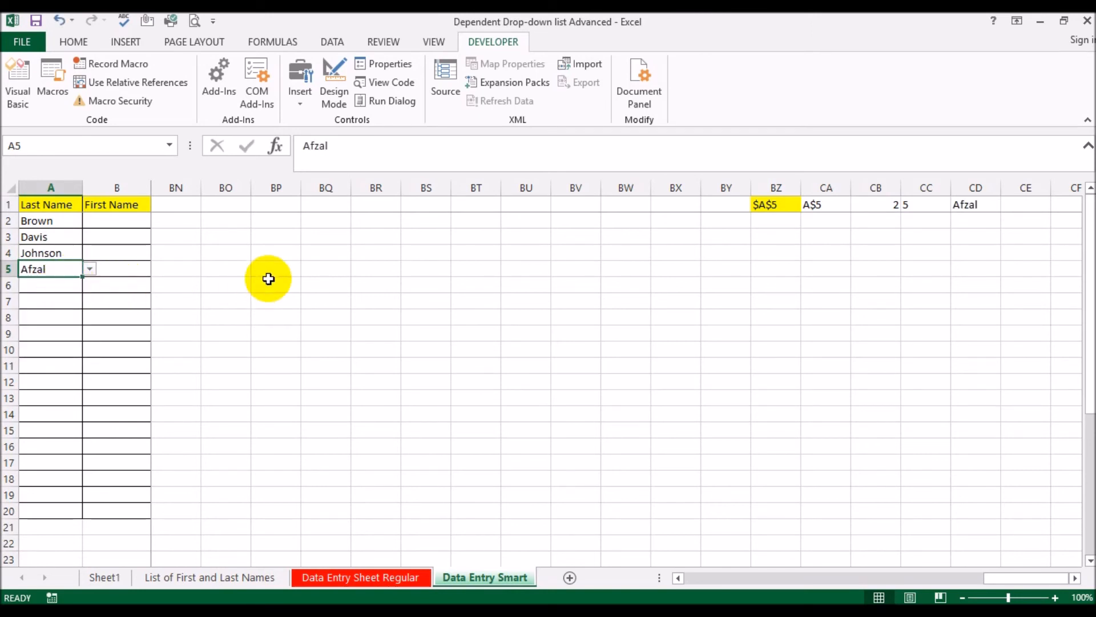
Test the INDIRECT formula in CD1 by selecting First Name cells B2 through B5 one after another
left_click(113, 225)
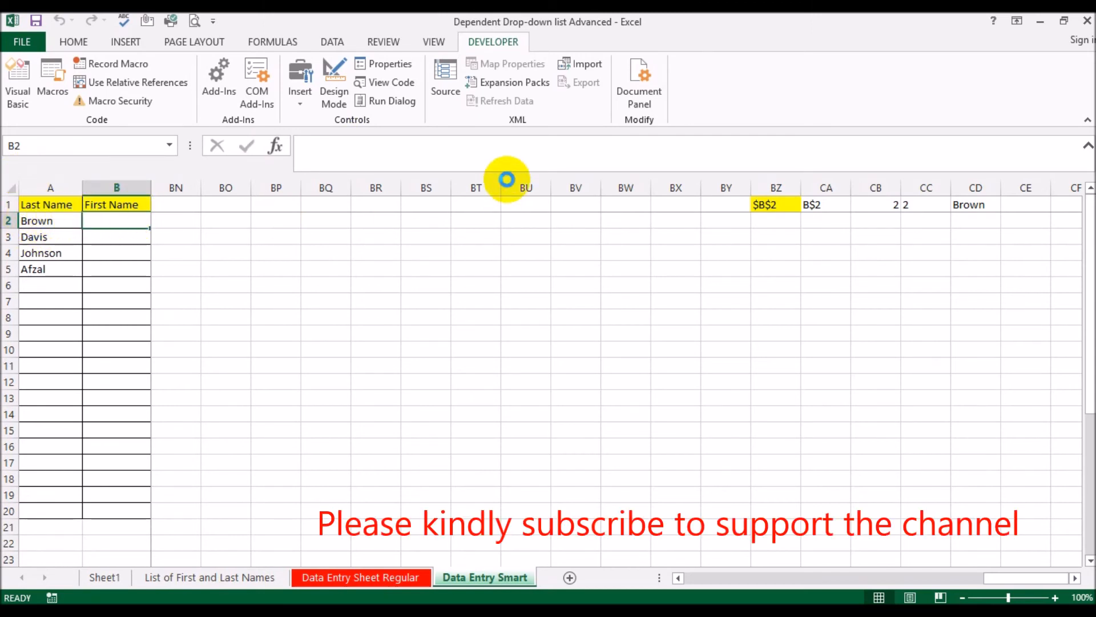
key("Down")
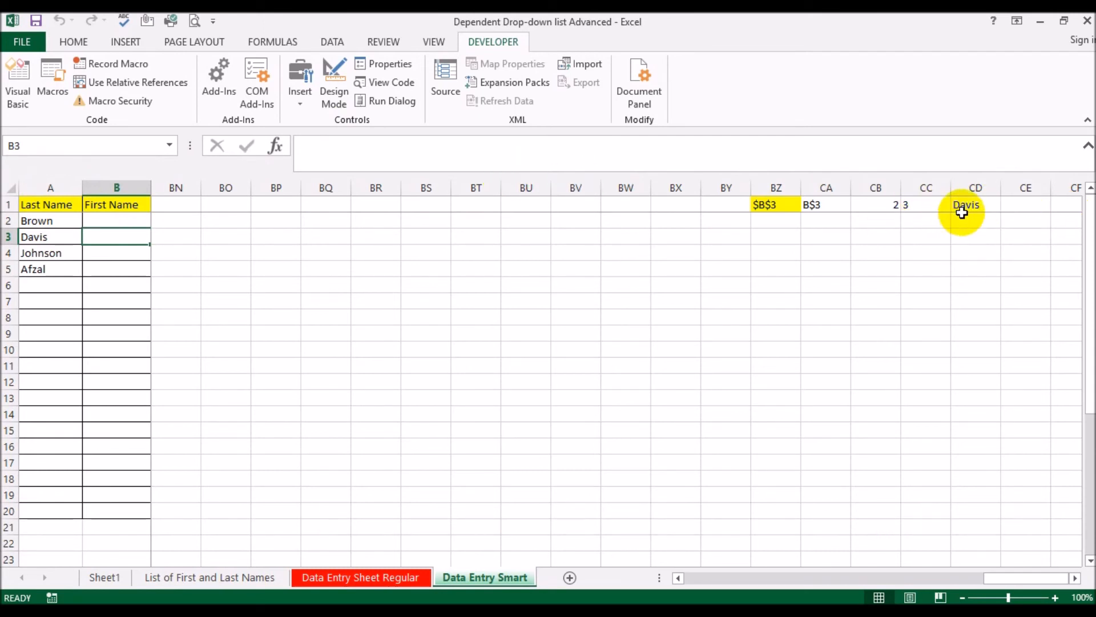
key("Down")
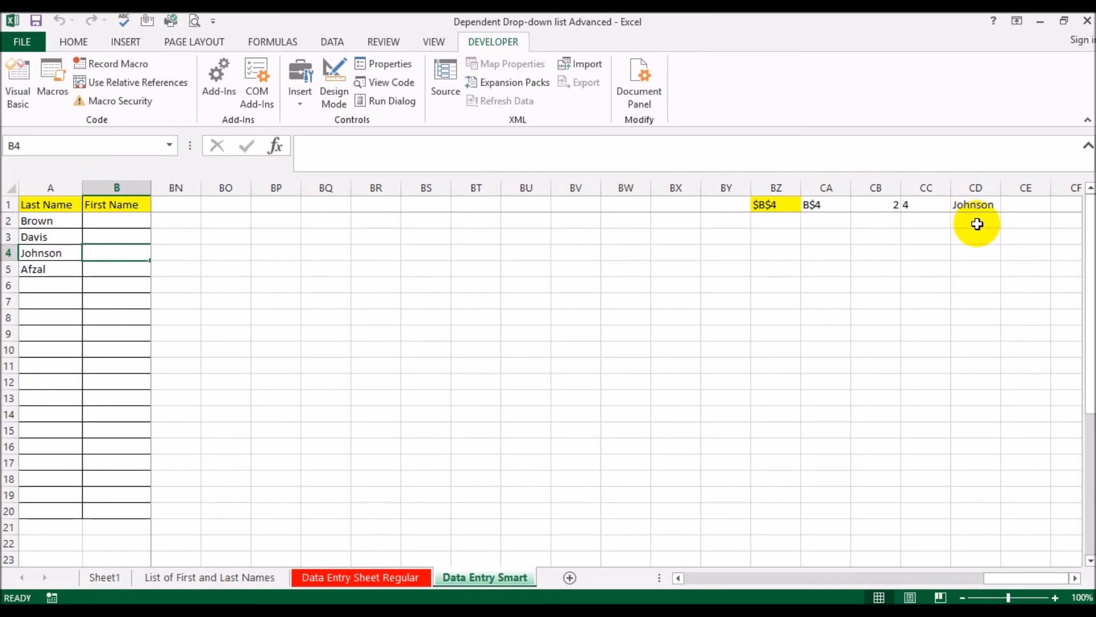
key("Down")
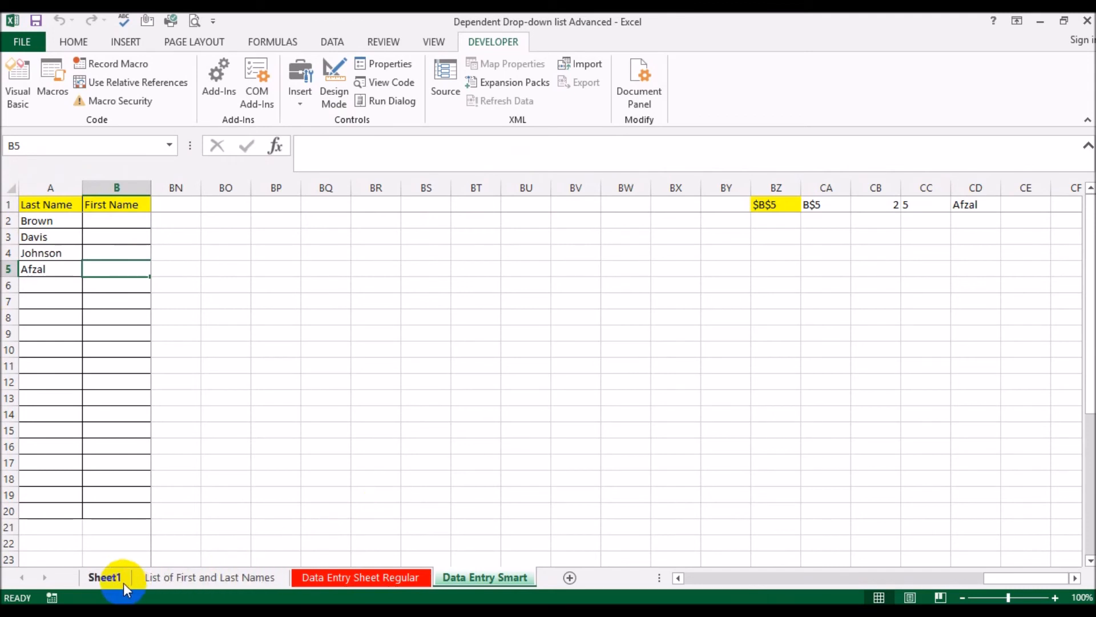
Add the header "Selected Last Name" in cell C1 of the List of First and Last Names sheet
left_click(106, 577)
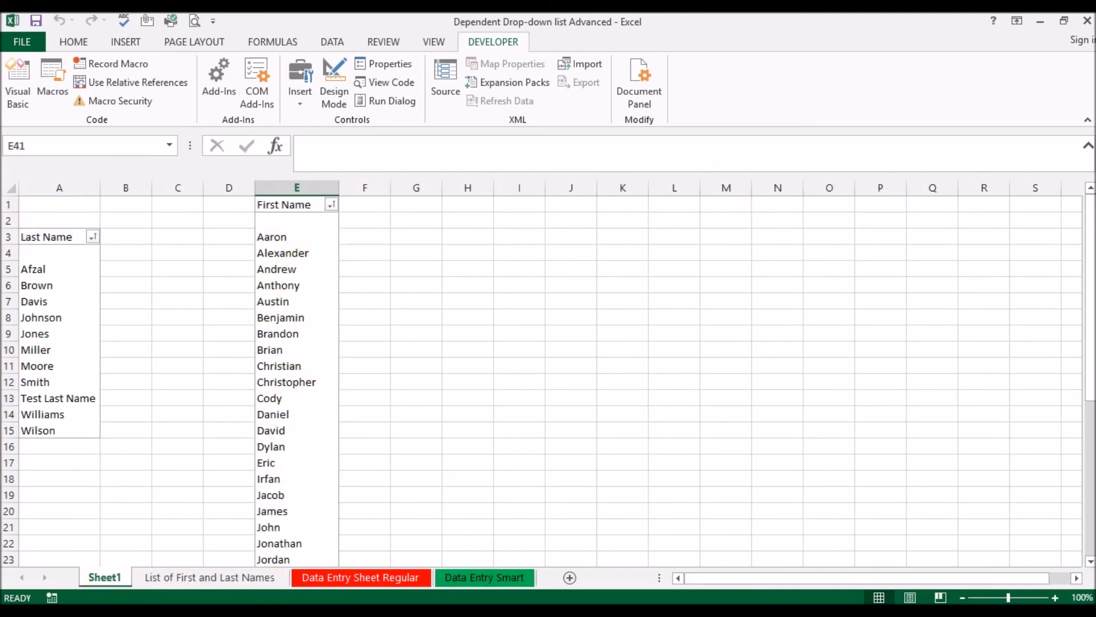
left_click(234, 581)
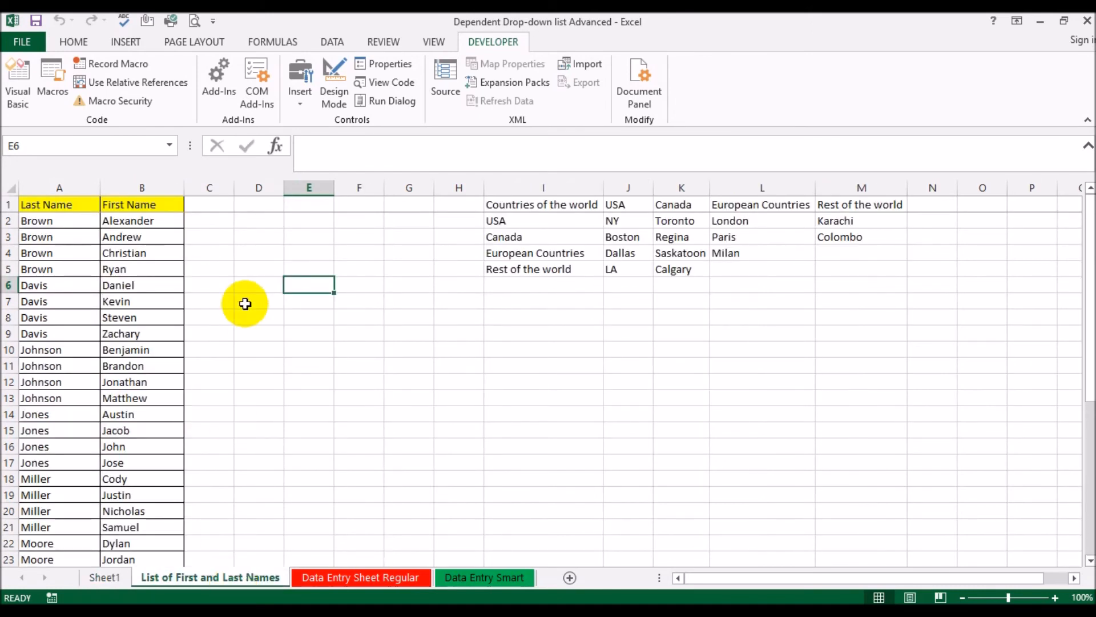
left_click(205, 206)
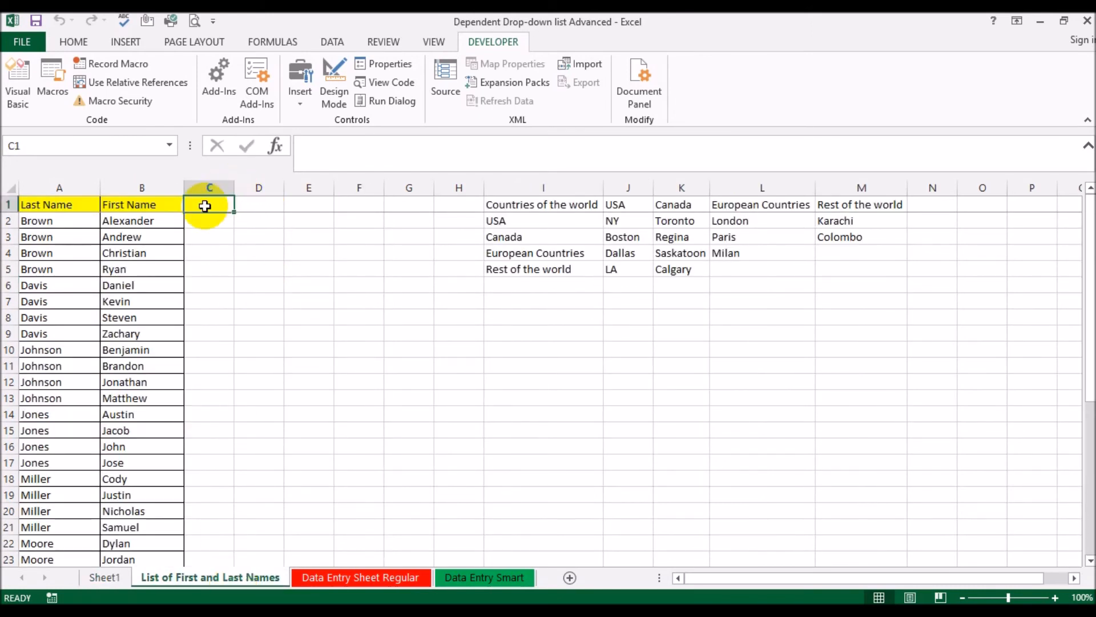
type("Selected")
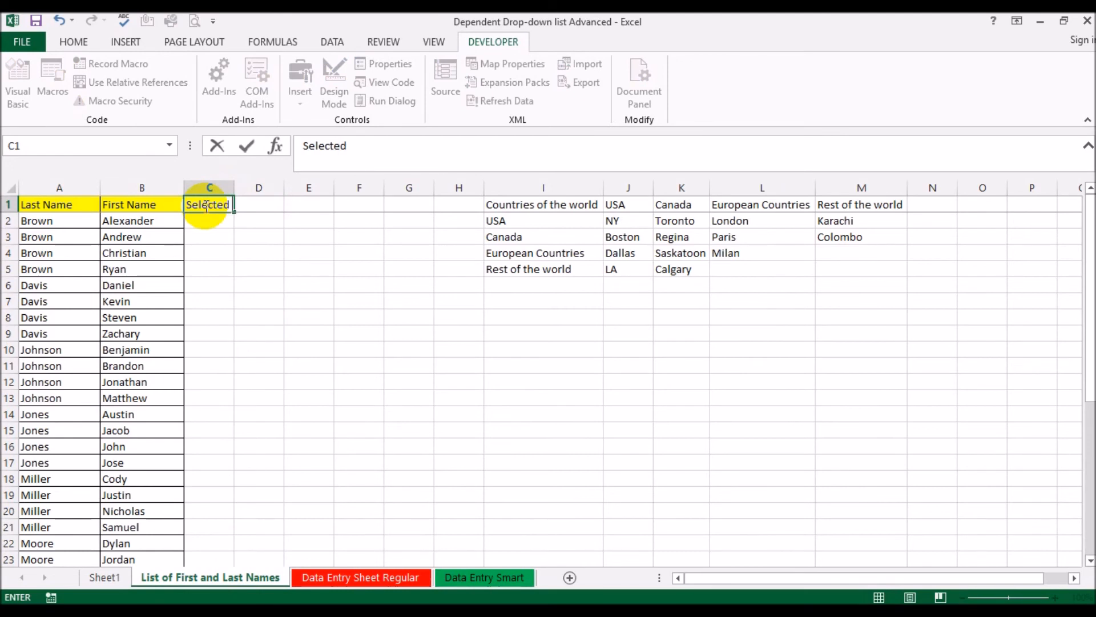
type(" Last Name")
key("Return")
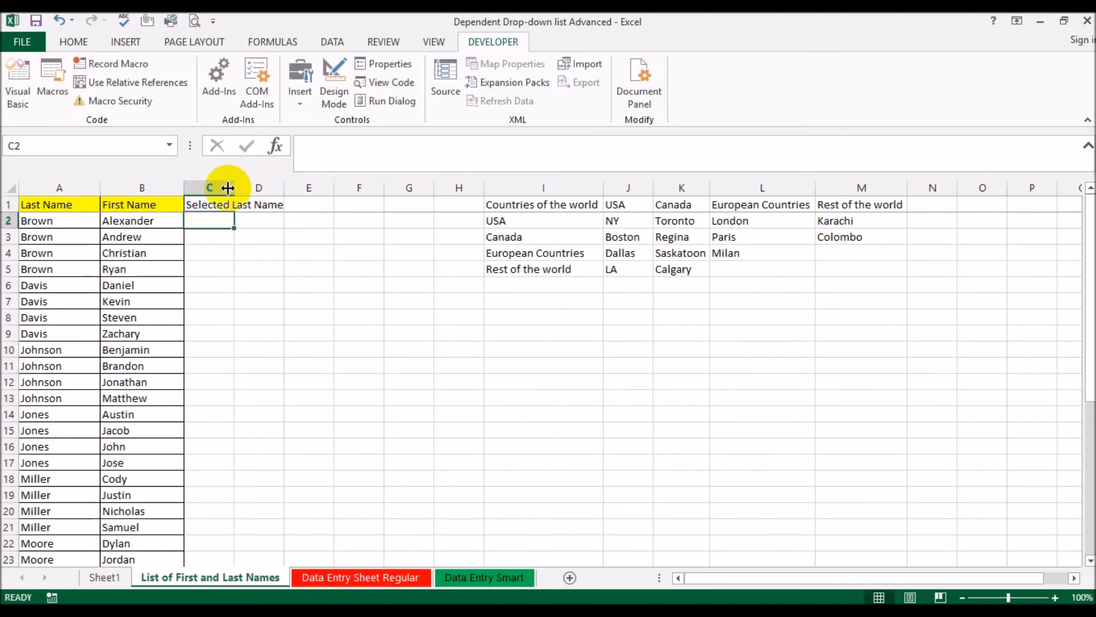
Copy the formatting of the First Name column B to column C and widen column C to fit its header
left_click(142, 187)
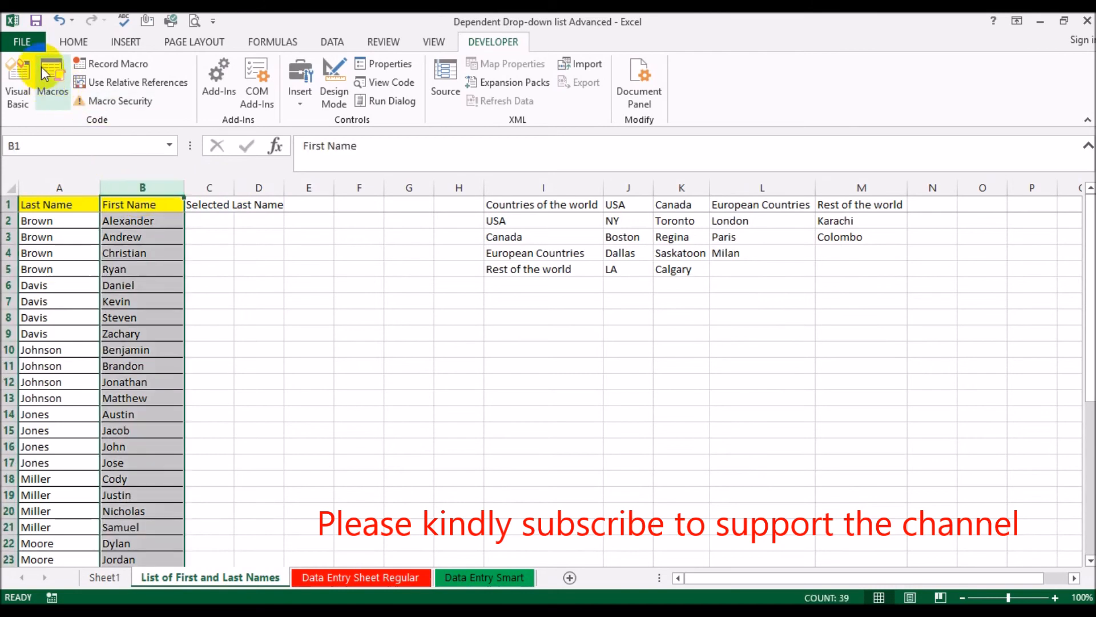
left_click(70, 42)
left_click(52, 101)
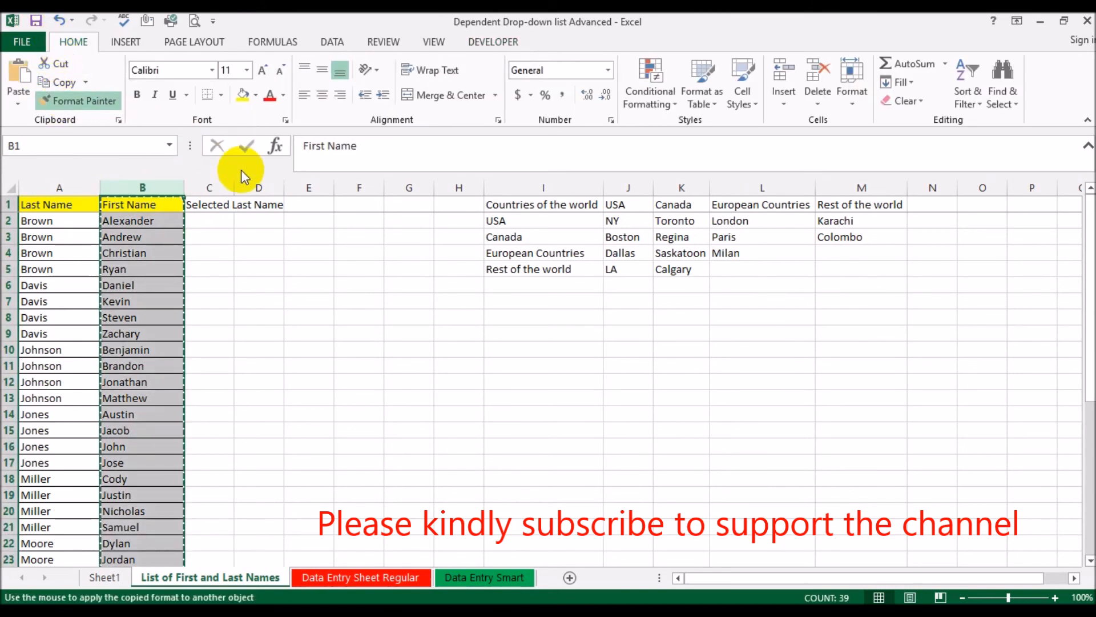
left_click(217, 188)
left_click_drag(235, 187, 290, 187)
In C2 of the names list, start an IF formula testing whether A2 differs from 'Data Entry Smart'!$CD$1
left_click(240, 220)
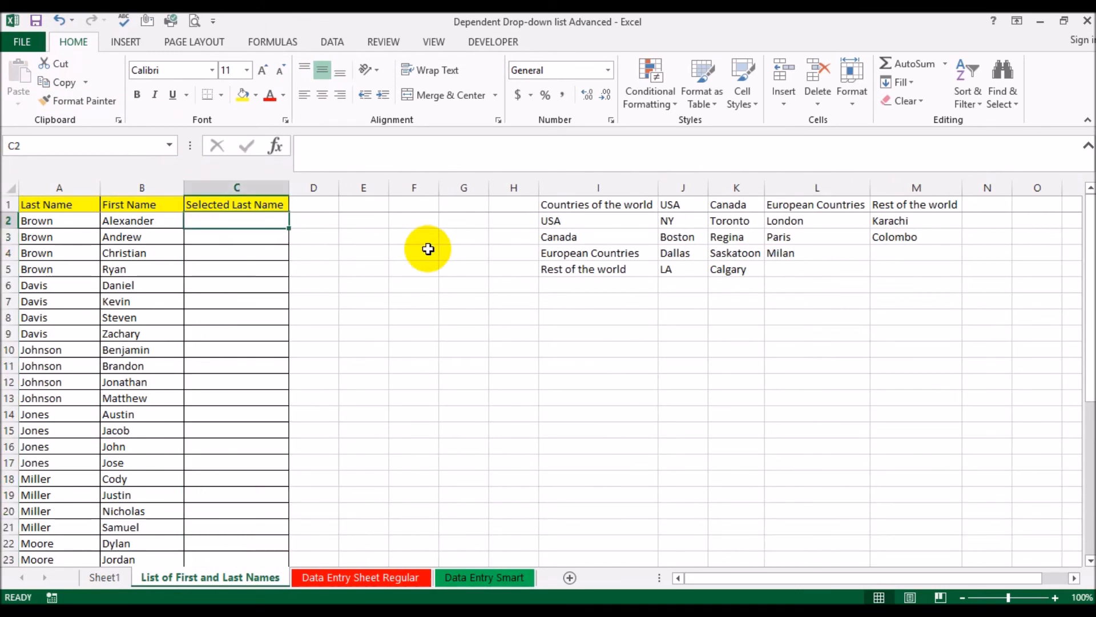
type("=if(")
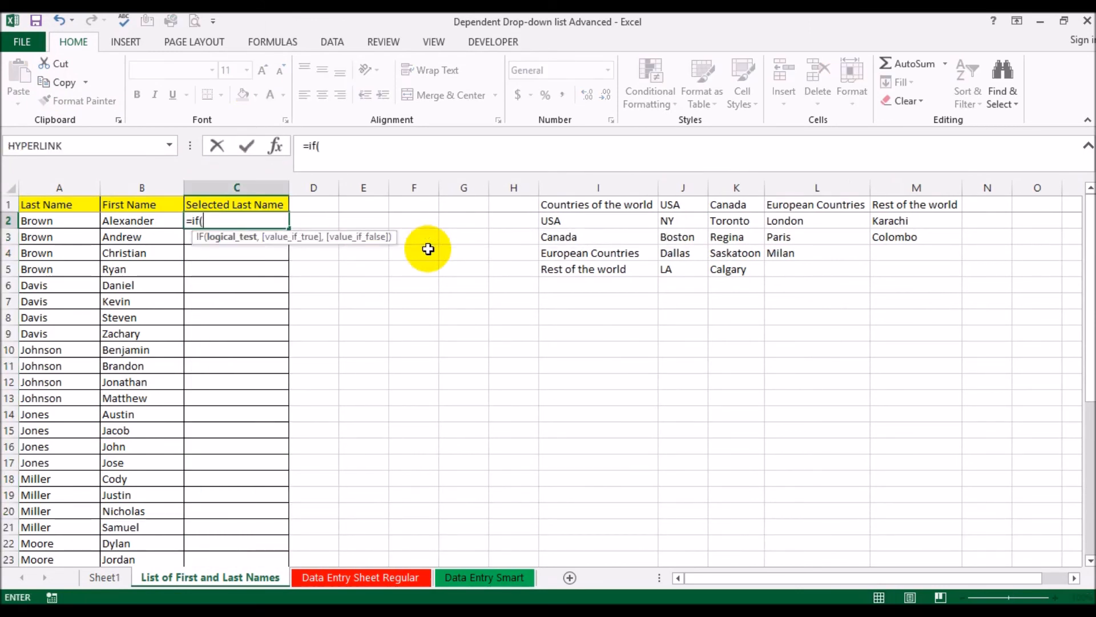
left_click(63, 221)
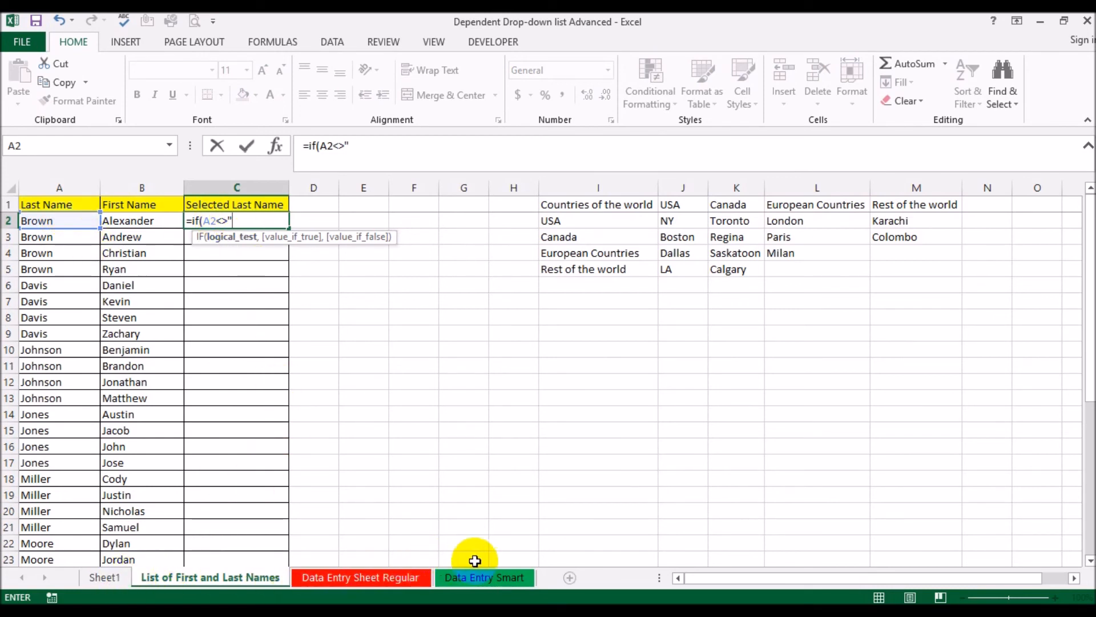
left_click(489, 574)
left_click(521, 405)
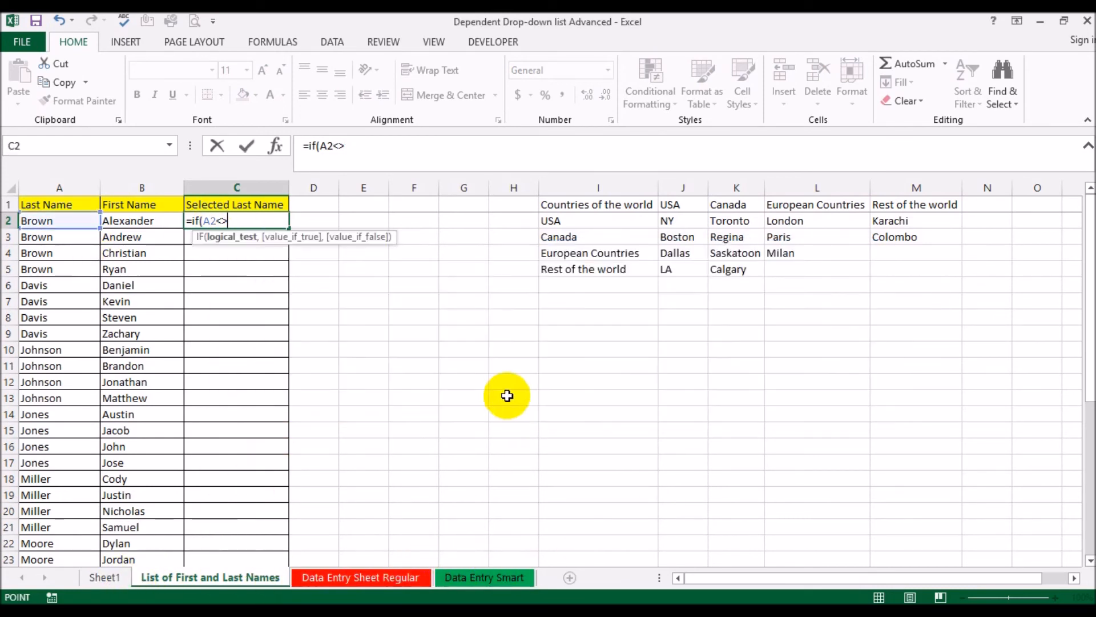
key("BackSpace")
left_click(372, 150)
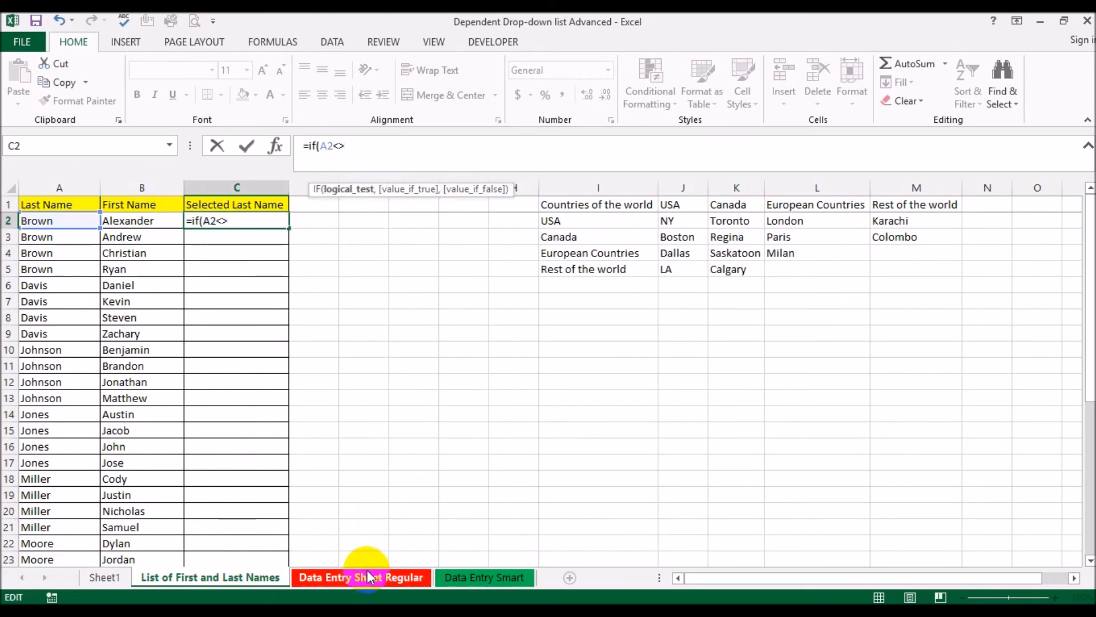
left_click(482, 577)
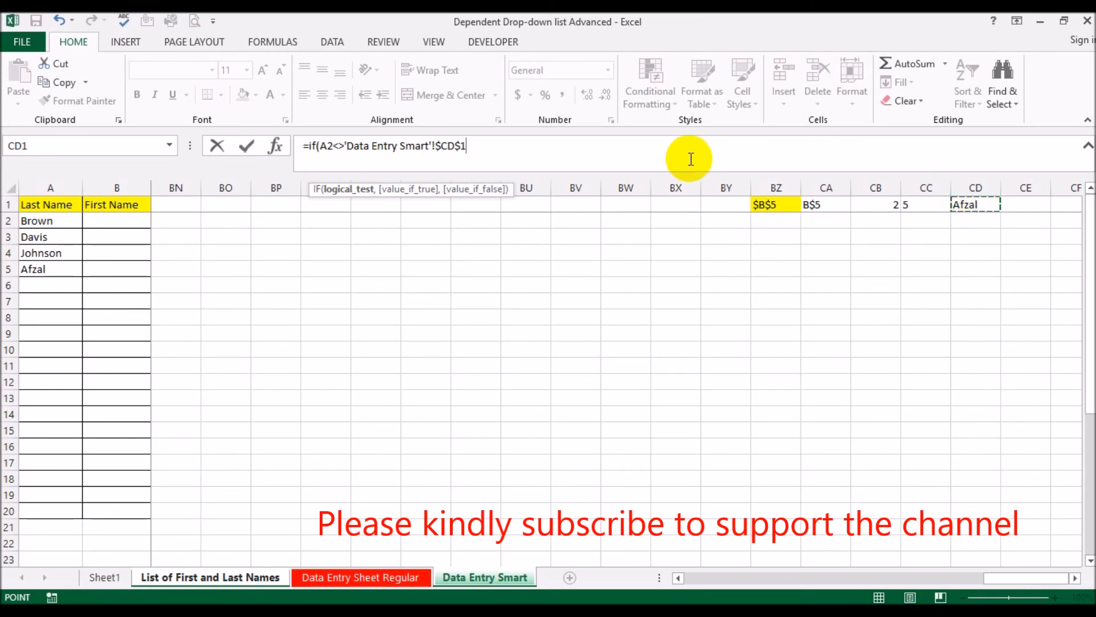
Complete the C2 IF formula so it returns "Bad Selection" when the last names differ and "Bingo" otherwise
type(",")
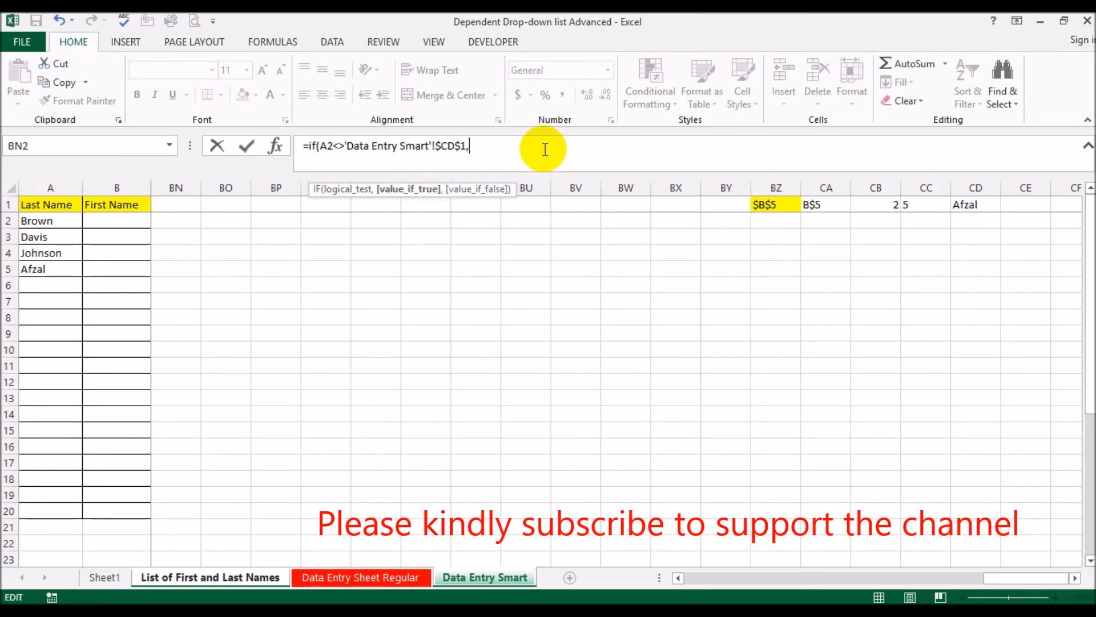
type("\"Bad Selection")
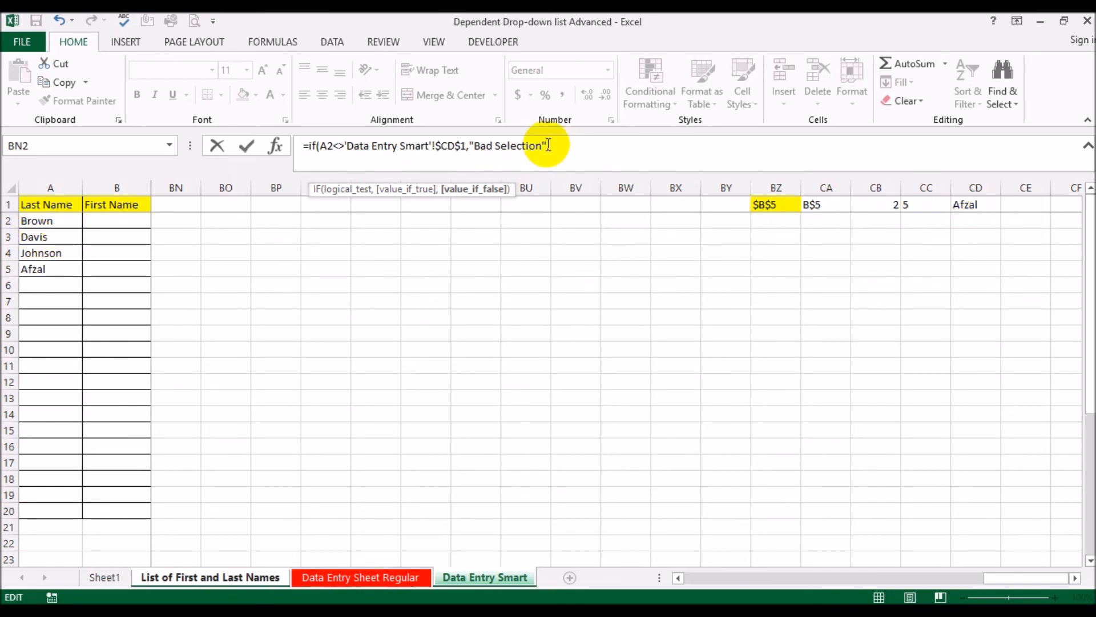
type(",\"B")
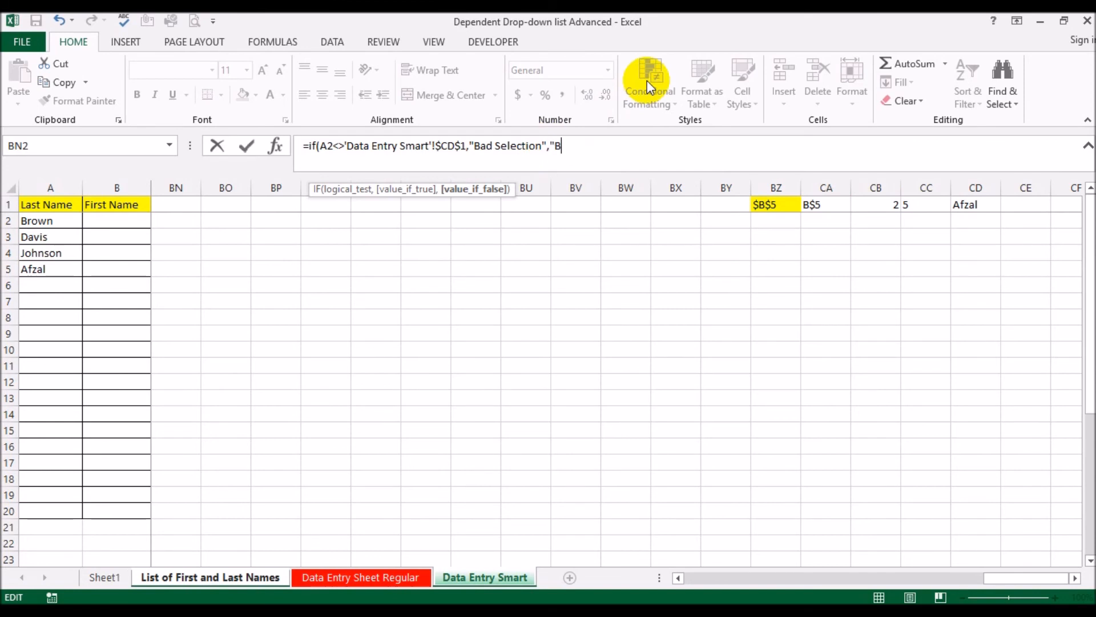
type("ingo\")")
key("Return")
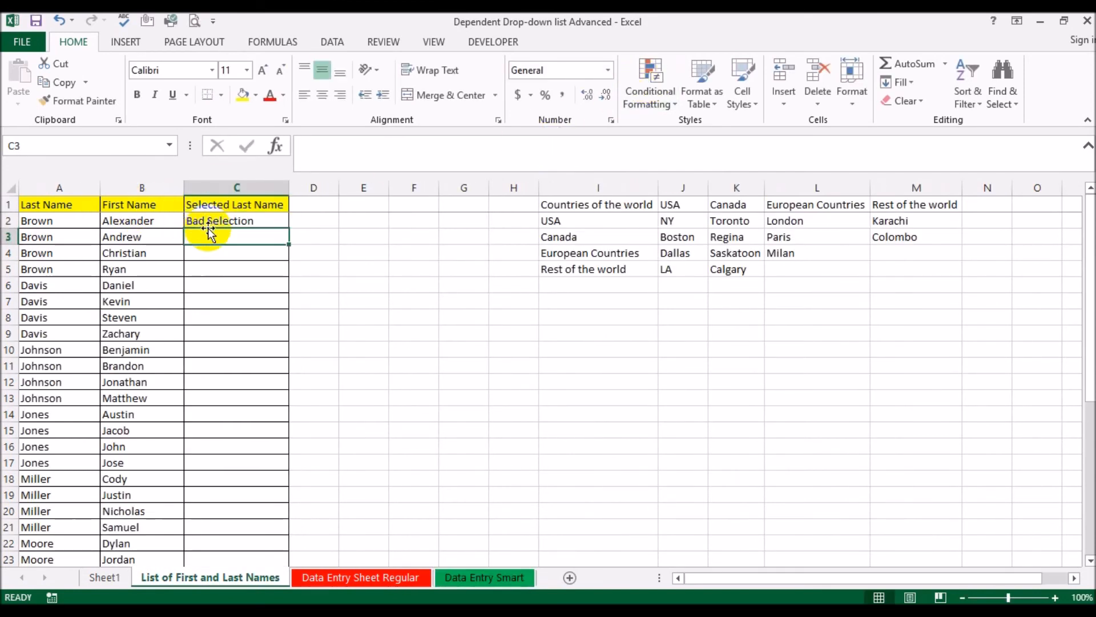
Fill the C2 formula down through C39 and check the results against the selected last name on Data Entry Smart
left_click(213, 220)
double_click(290, 229)
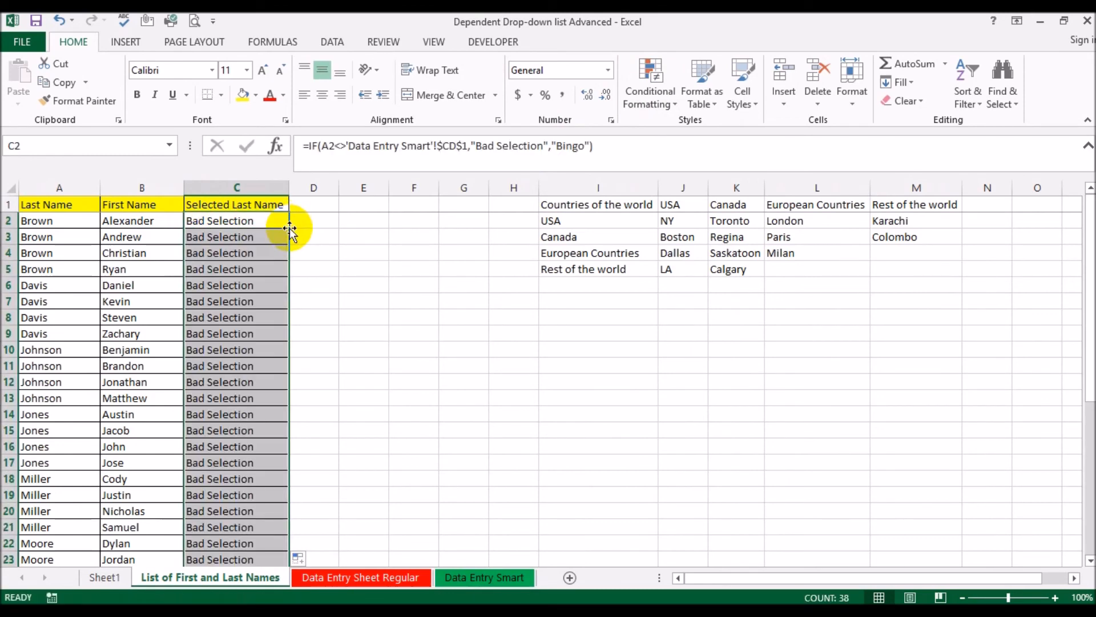
scroll(314, 254, "down", 7)
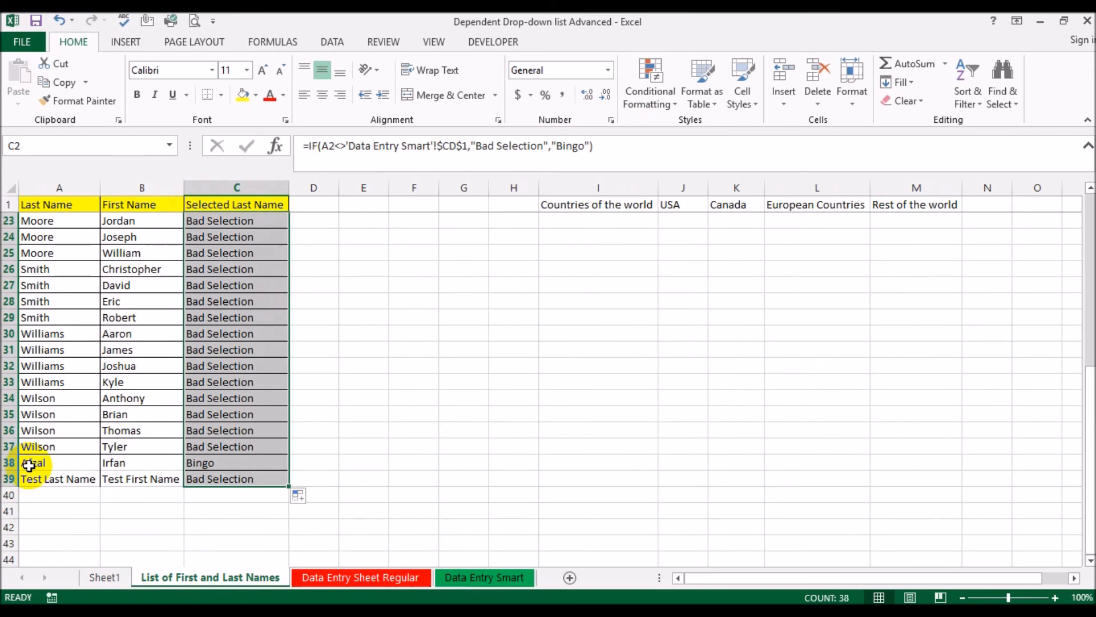
left_click(481, 584)
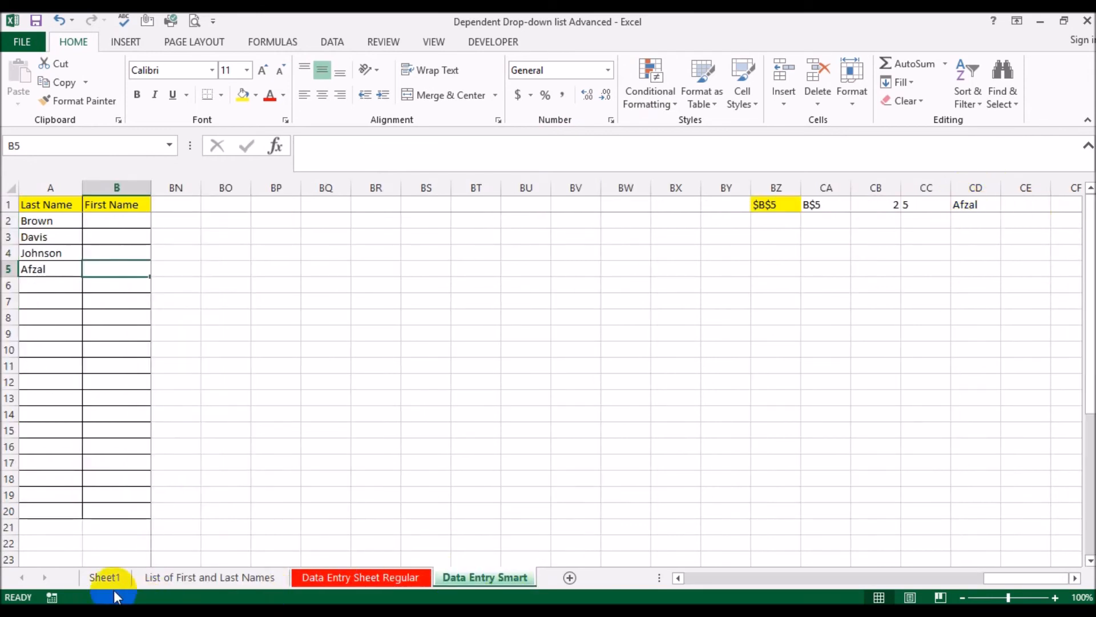
left_click(173, 578)
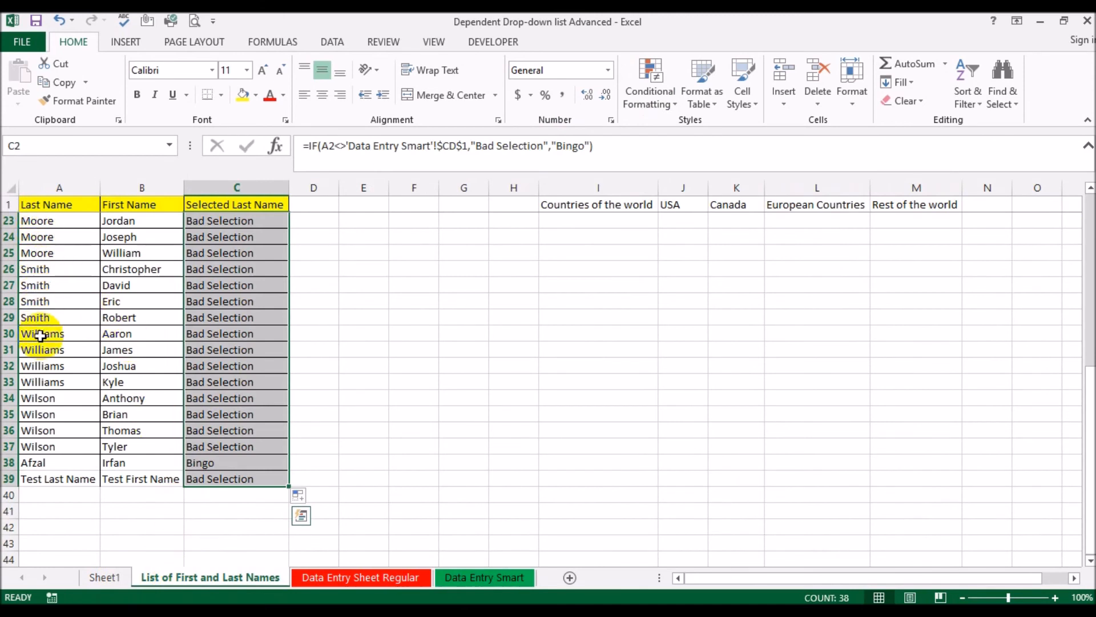
left_click(214, 462)
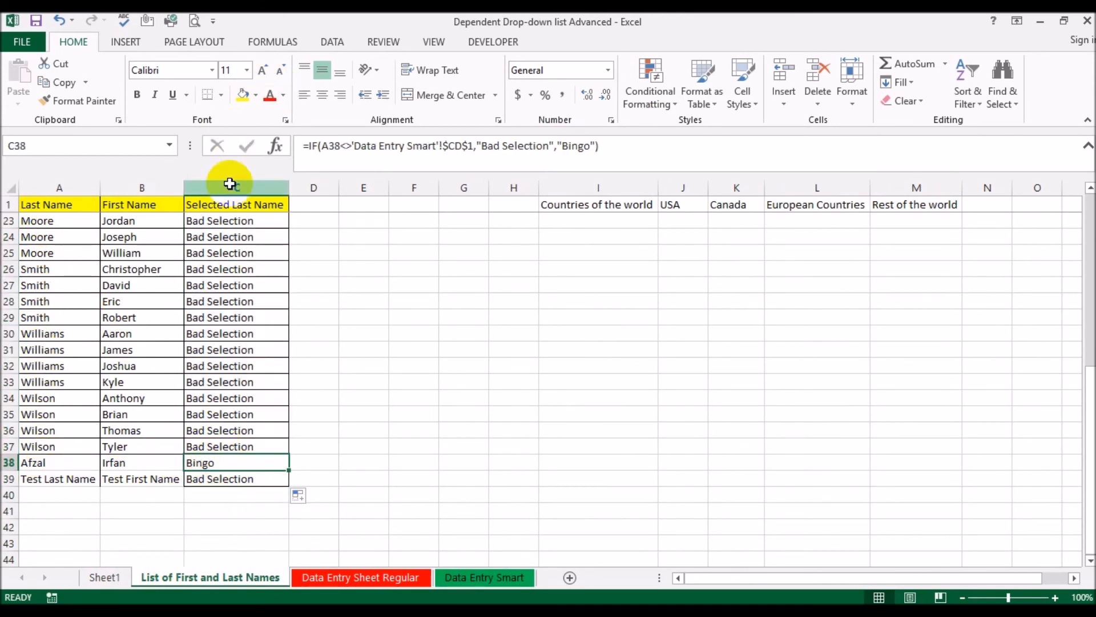
Select the First Name PivotTable on Sheet1
left_click(127, 578)
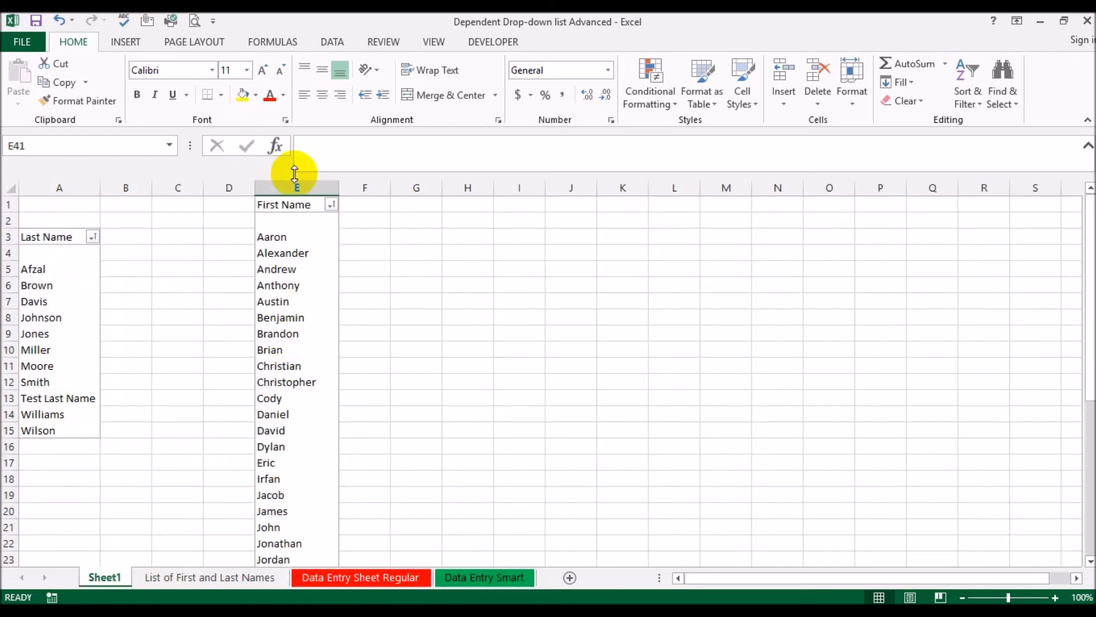
left_click(286, 253)
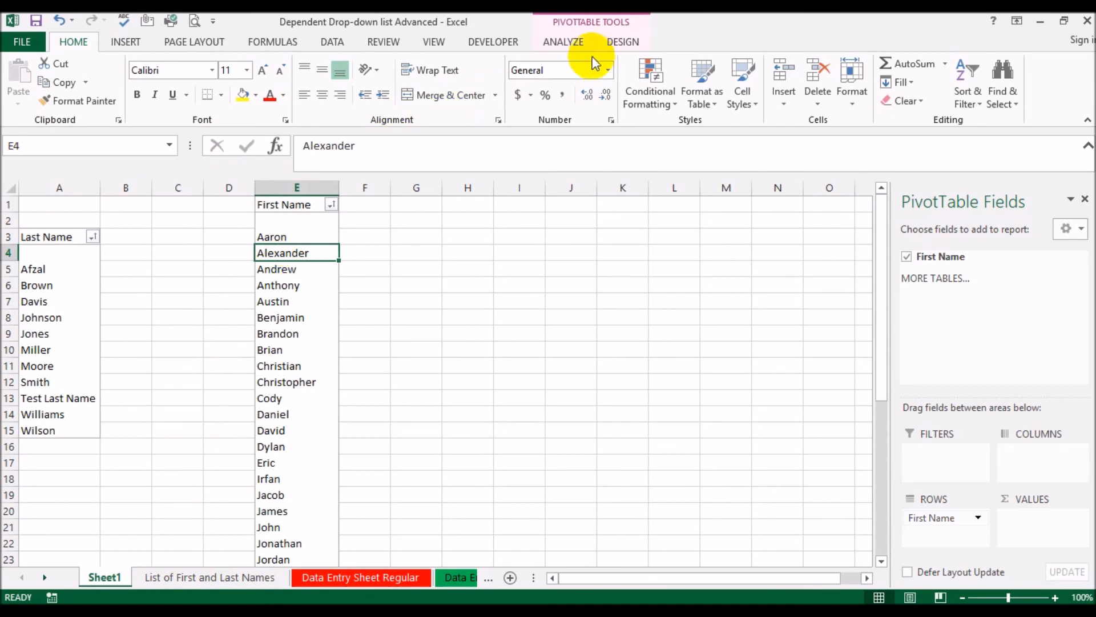
left_click(564, 43)
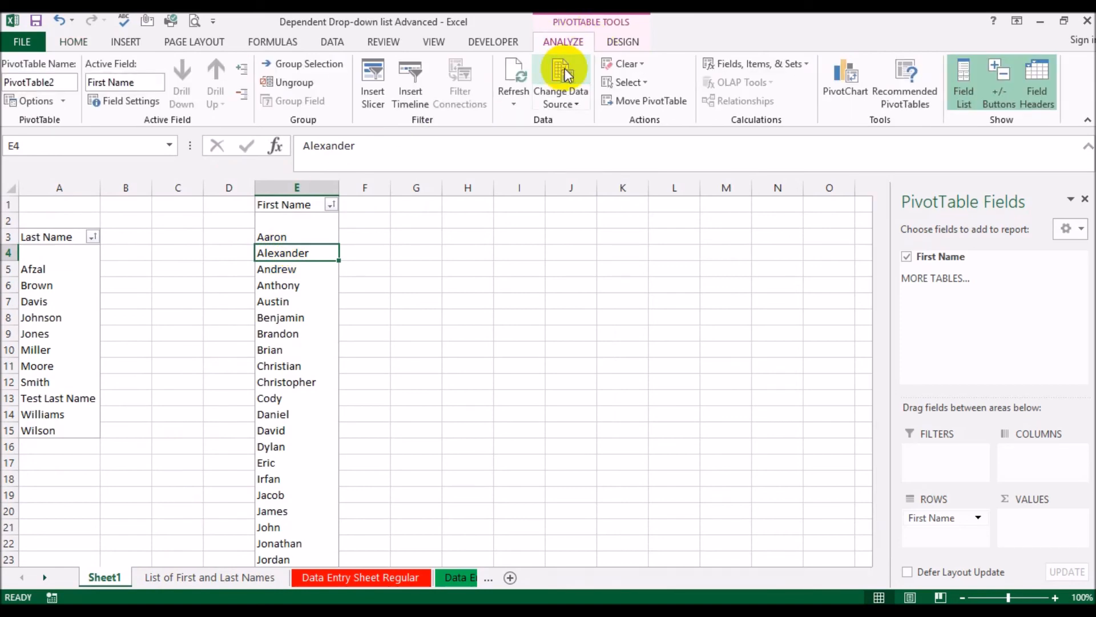
left_click(560, 70)
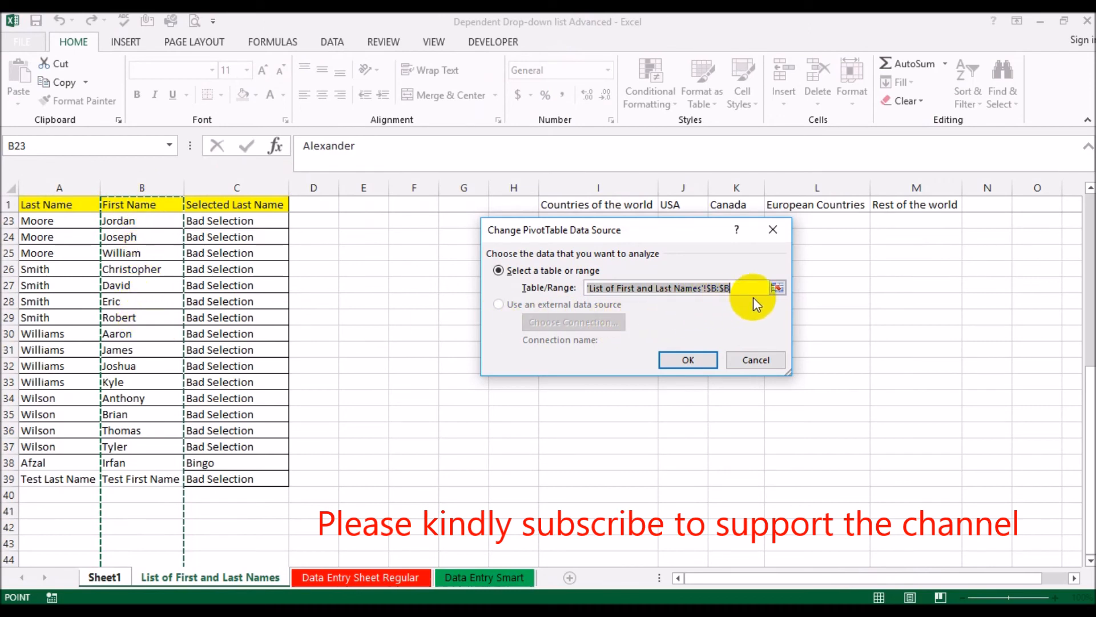
key("BackSpace")
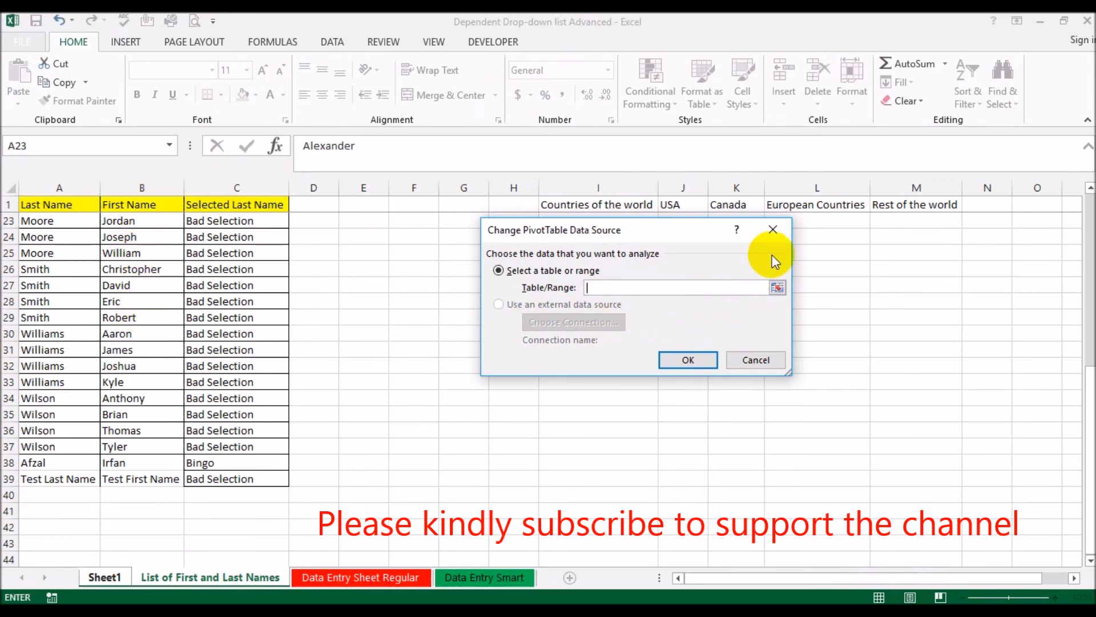
left_click(773, 230)
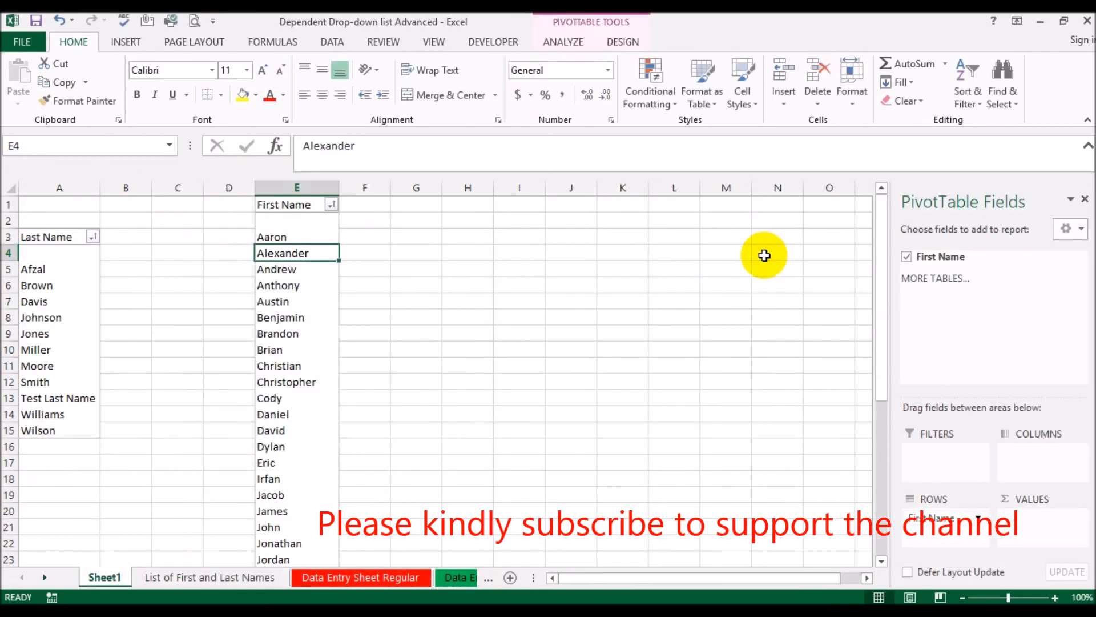
Extend the First Name PivotTable's data source to 'List of First and Last Names'!$B:$C
left_click(563, 43)
left_click(561, 93)
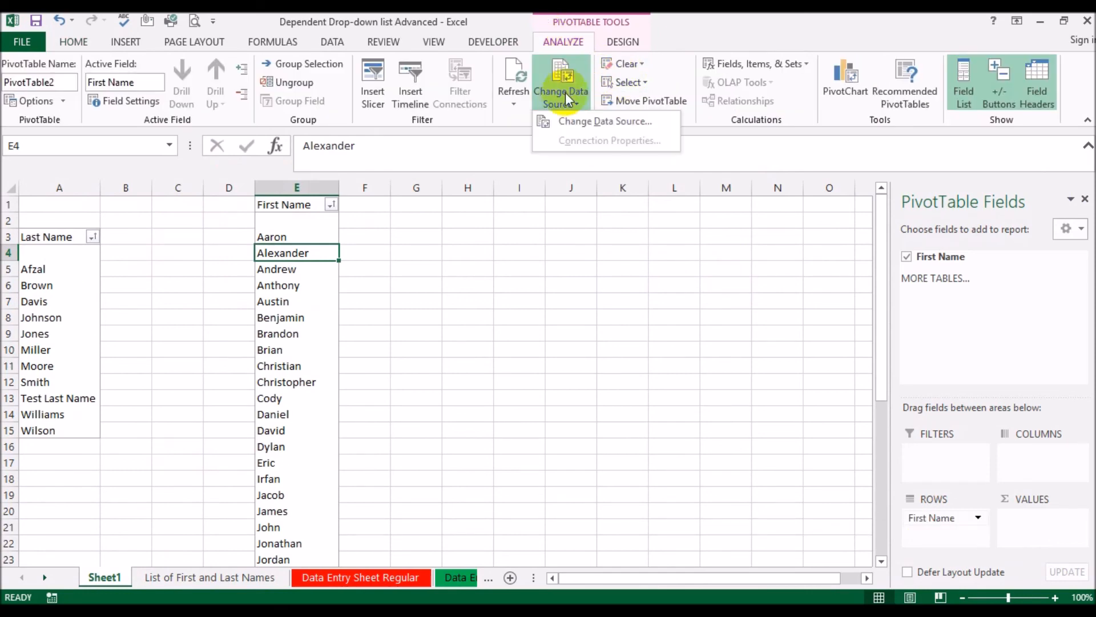
left_click(594, 121)
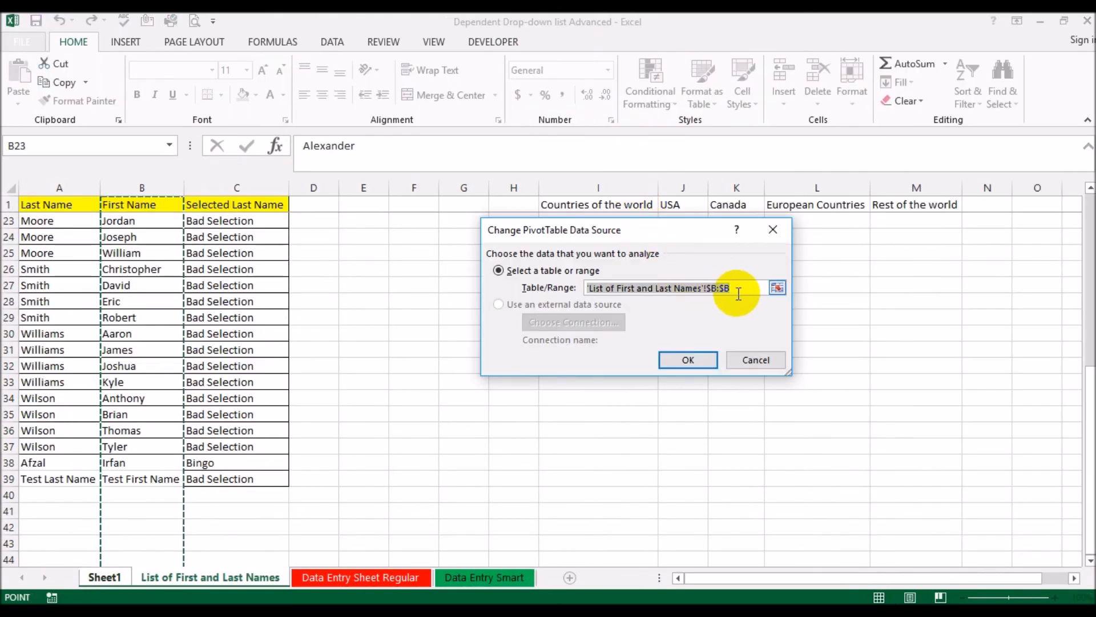
left_click(744, 288)
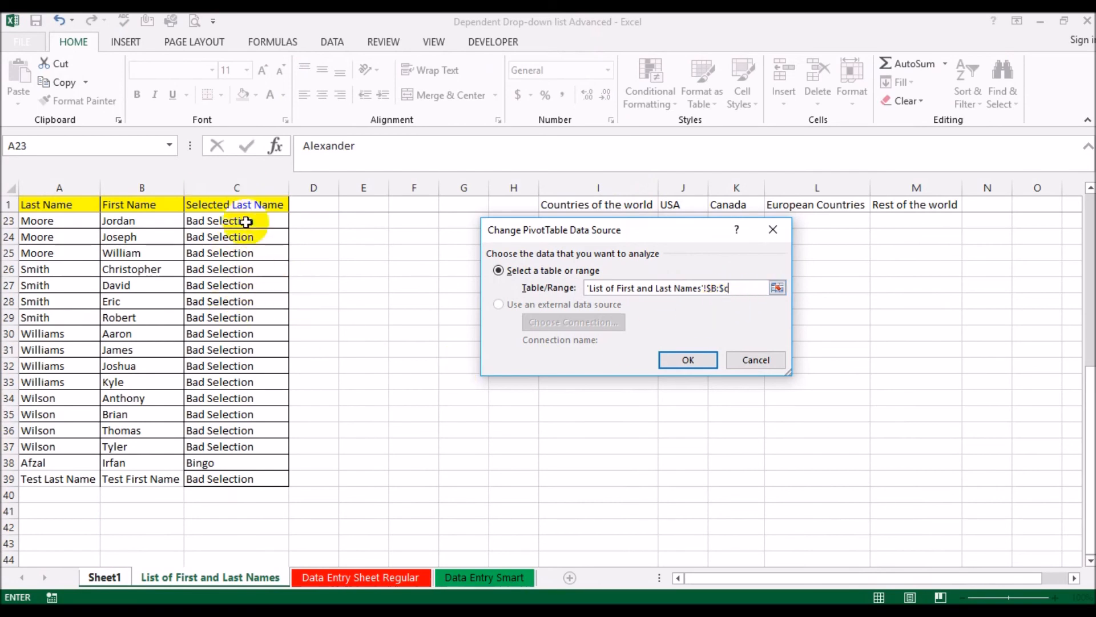
left_click(689, 360)
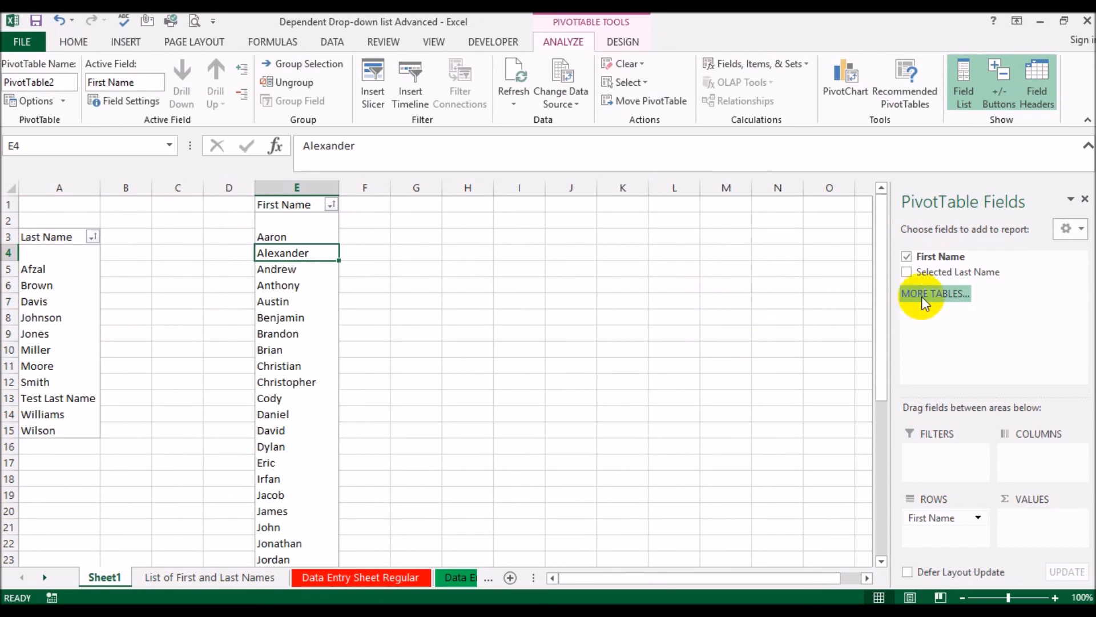
Add Selected Last Name as a report filter on the First Name PivotTable and show only Bingo
left_click_drag(939, 273, 942, 457)
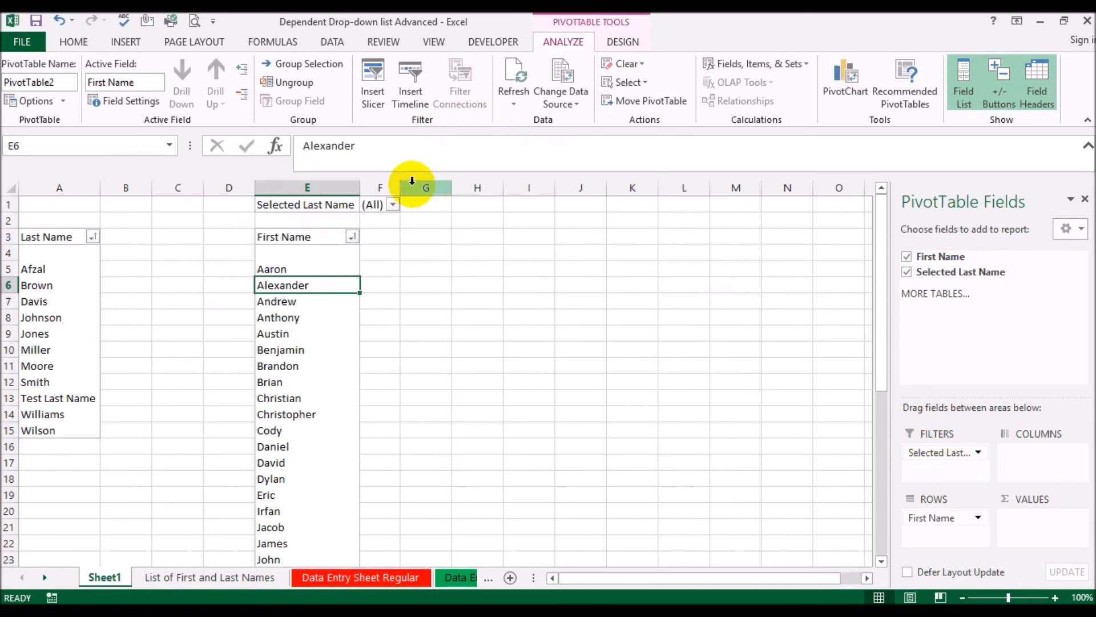
left_click(394, 204)
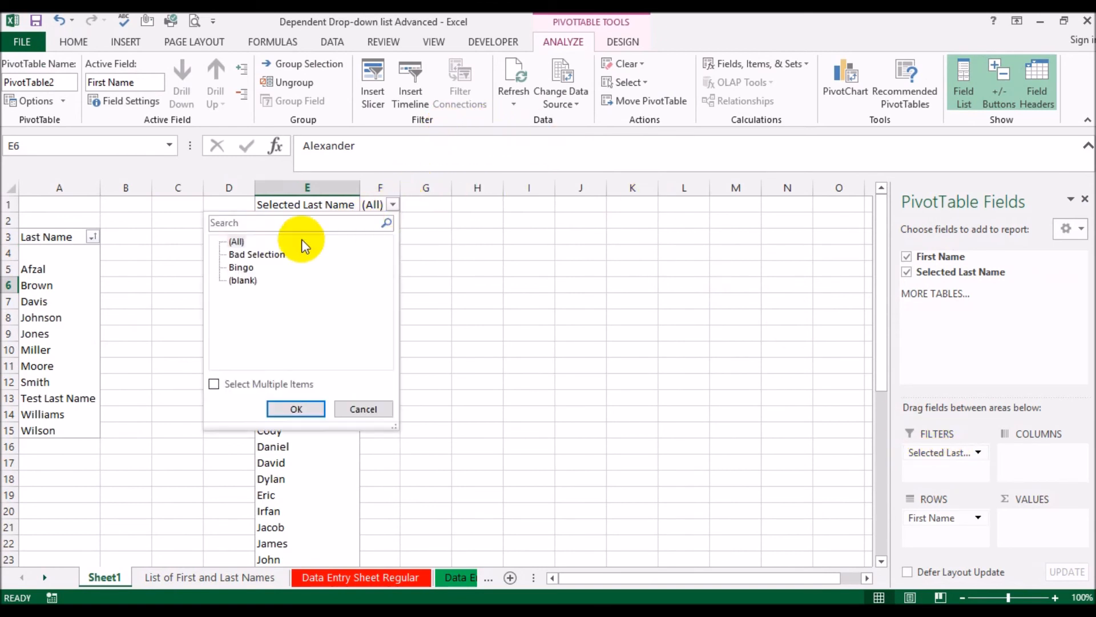
left_click(213, 383)
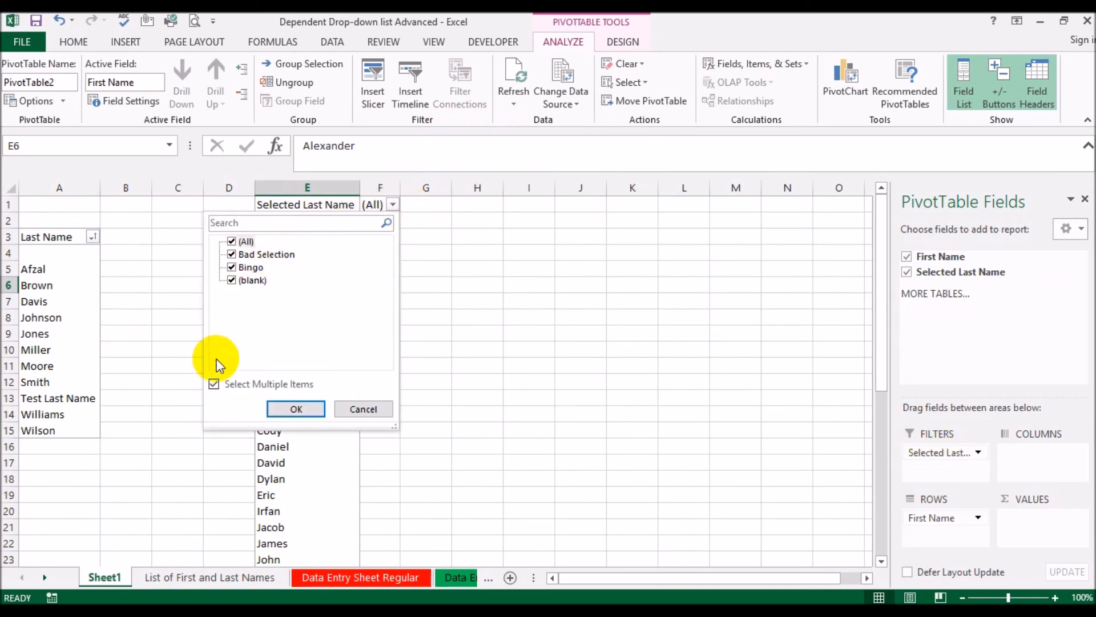
left_click(233, 254)
left_click(232, 280)
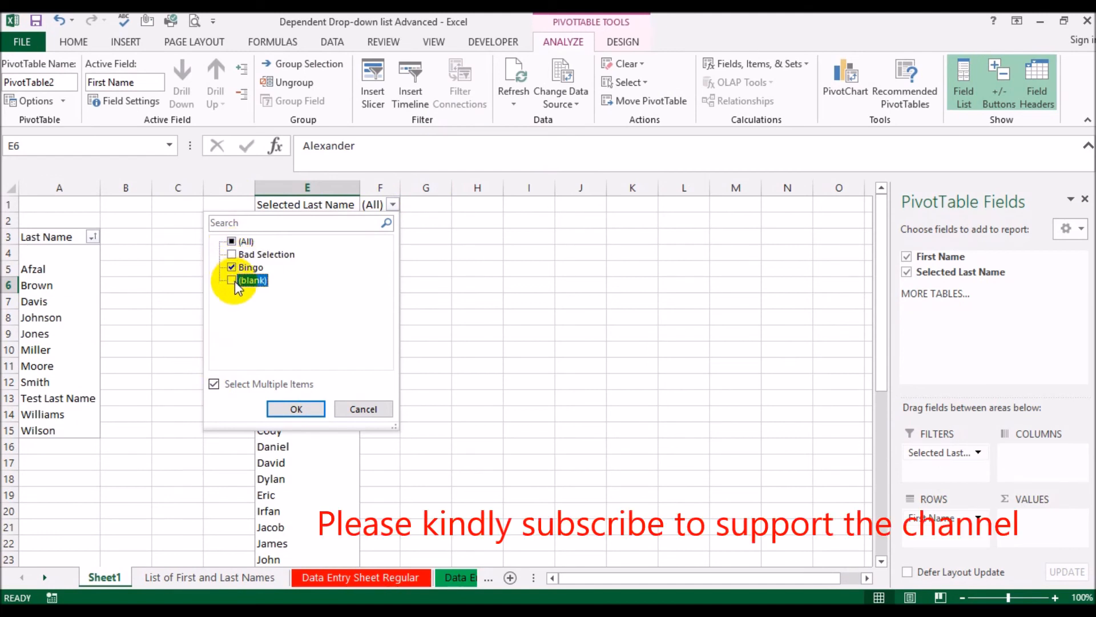
left_click(296, 410)
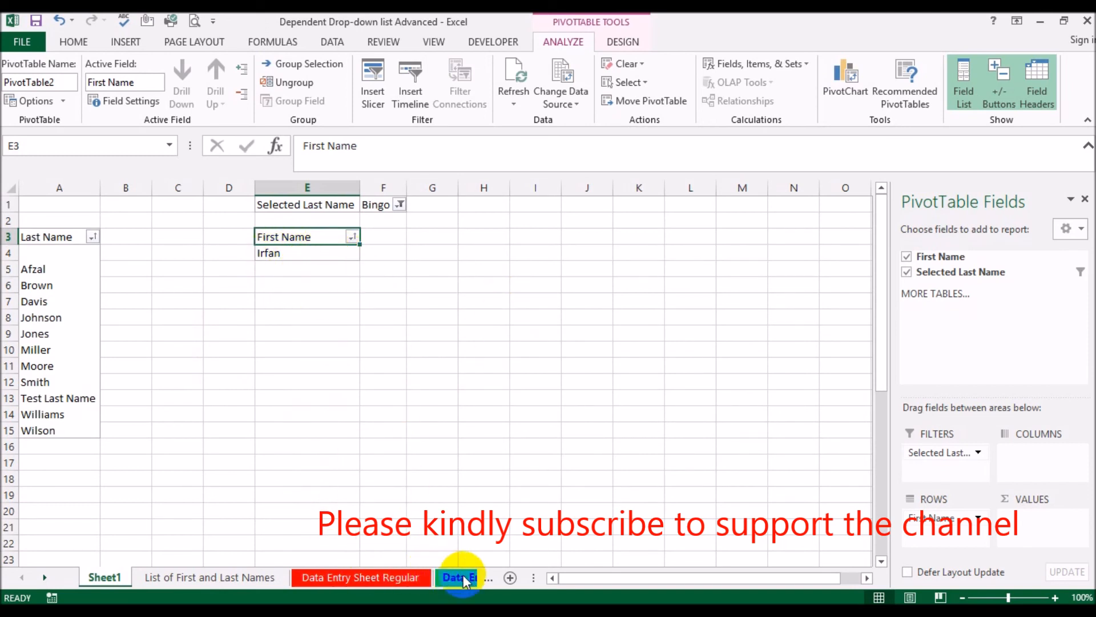
left_click_drag(533, 576, 644, 566)
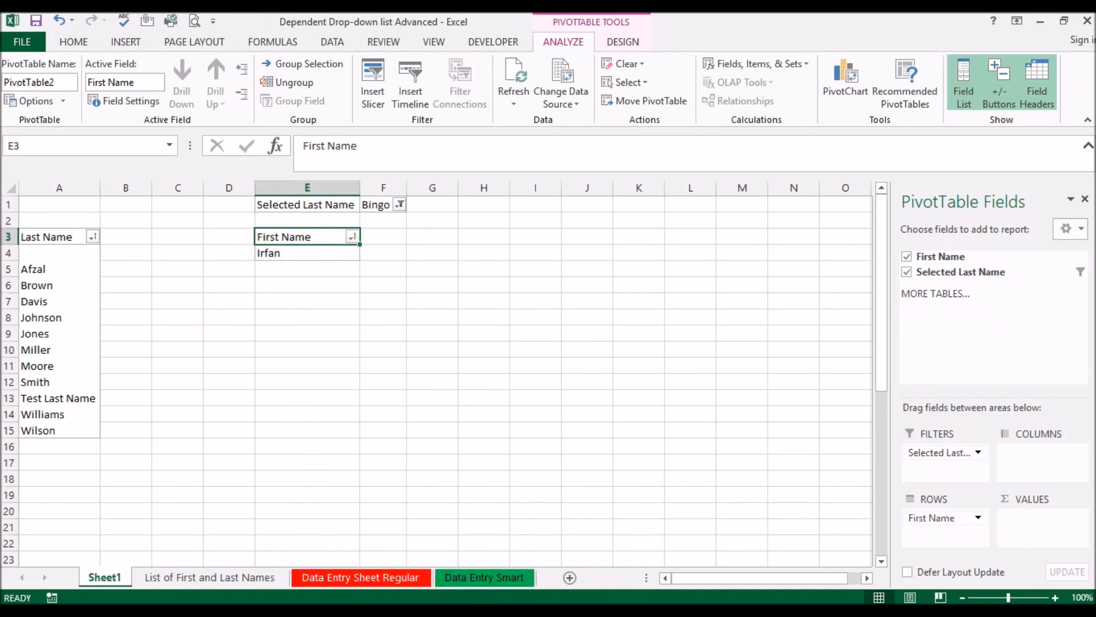
left_click(1085, 199)
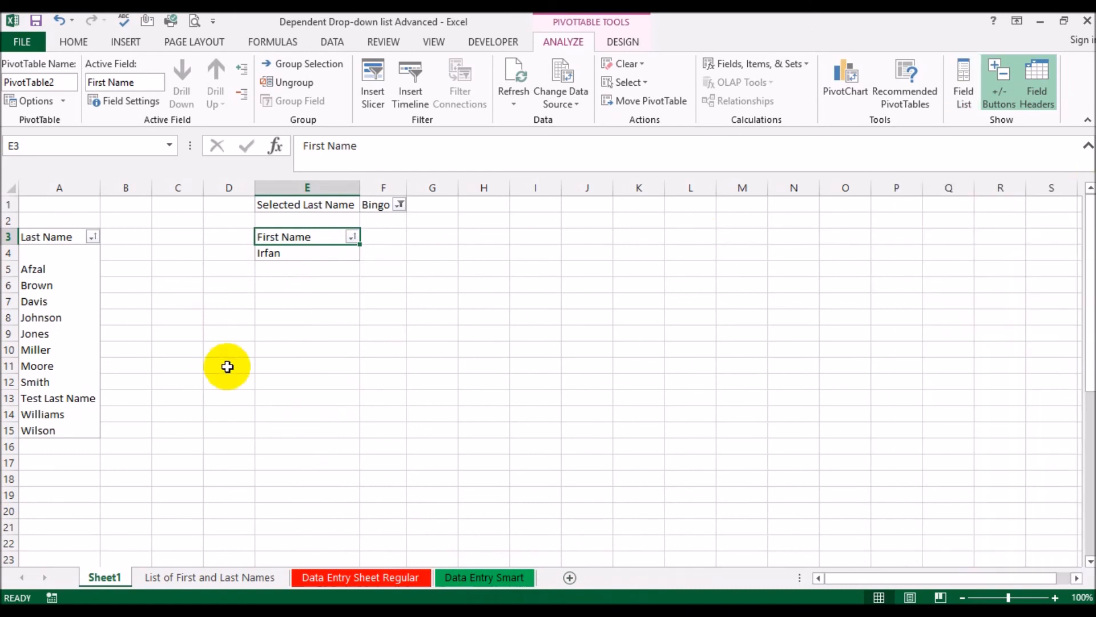
Start a data validation rule of type List for cells B2:B20 on Data Entry Smart
left_click(484, 577)
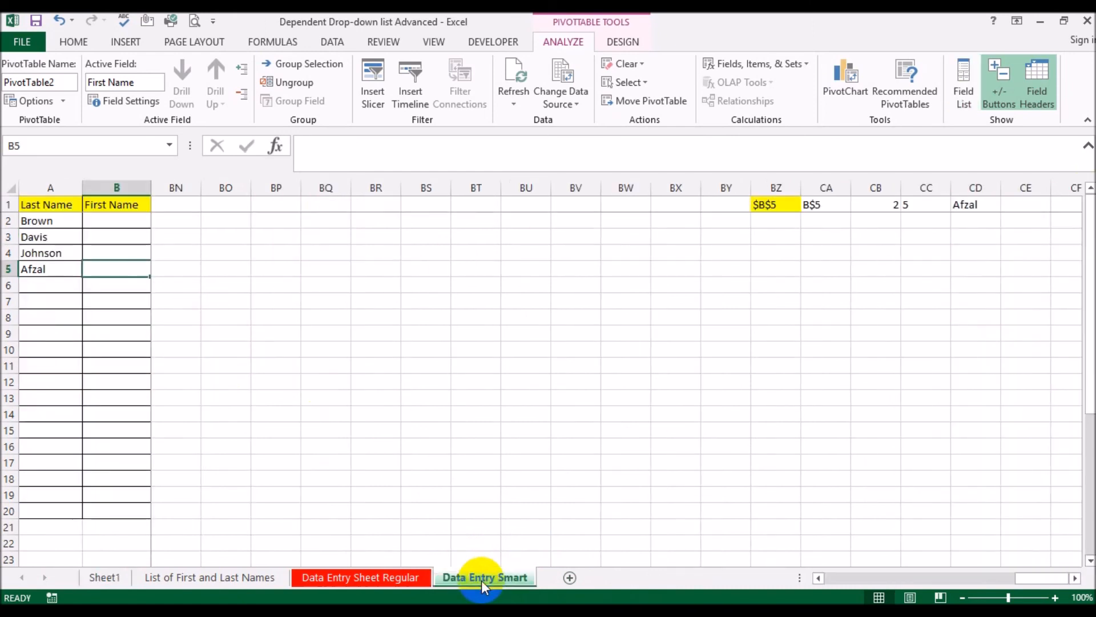
left_click(124, 220)
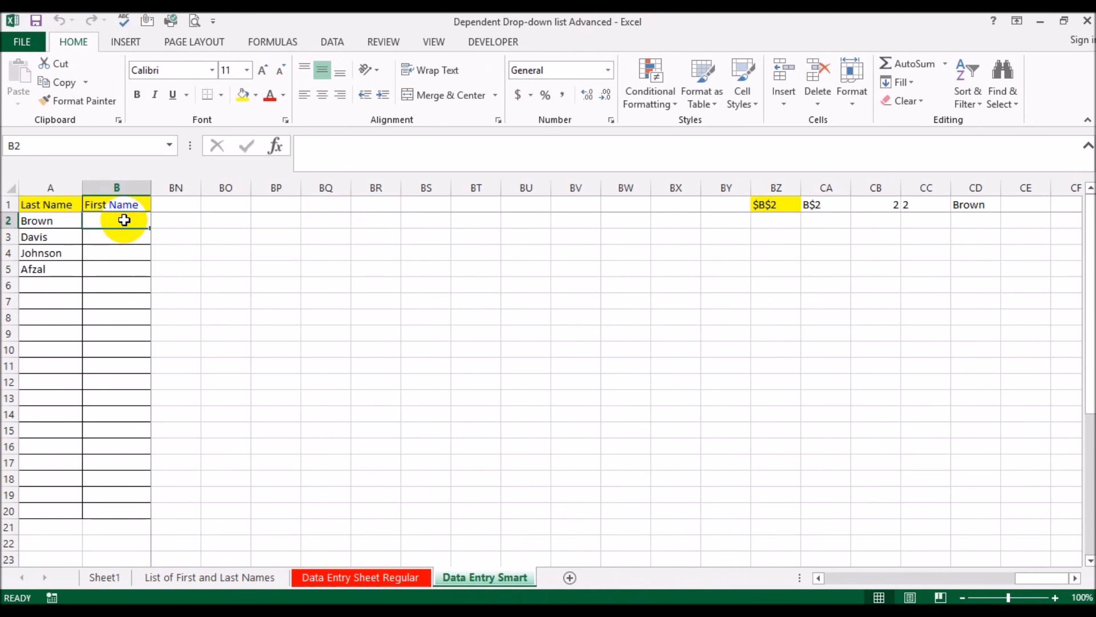
left_click(134, 506, "shift")
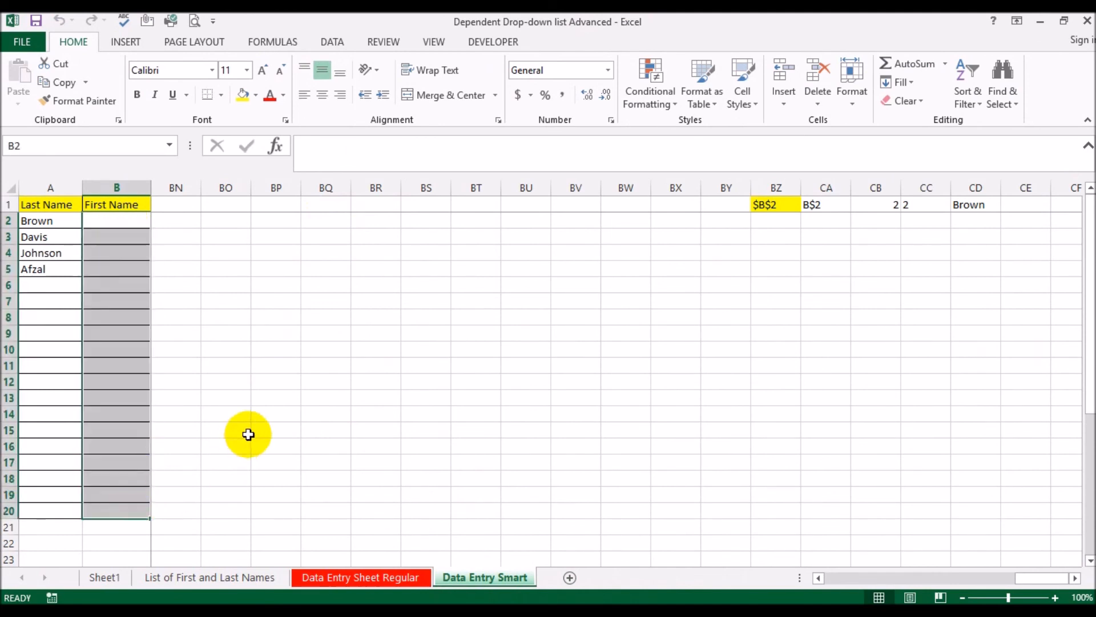
left_click(337, 43)
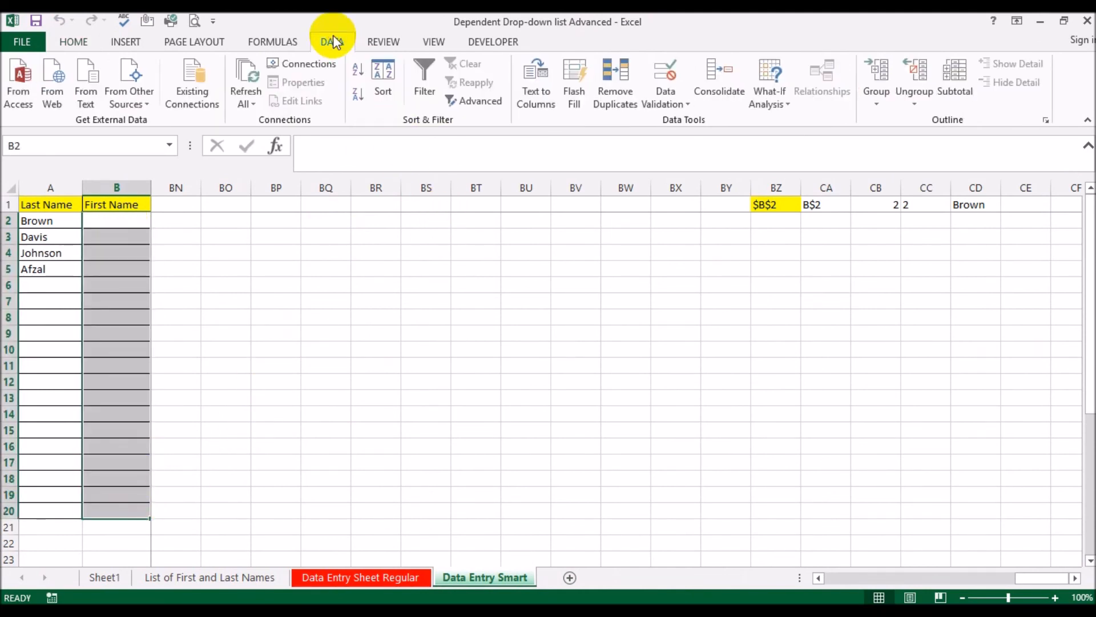
left_click(679, 103)
left_click(681, 121)
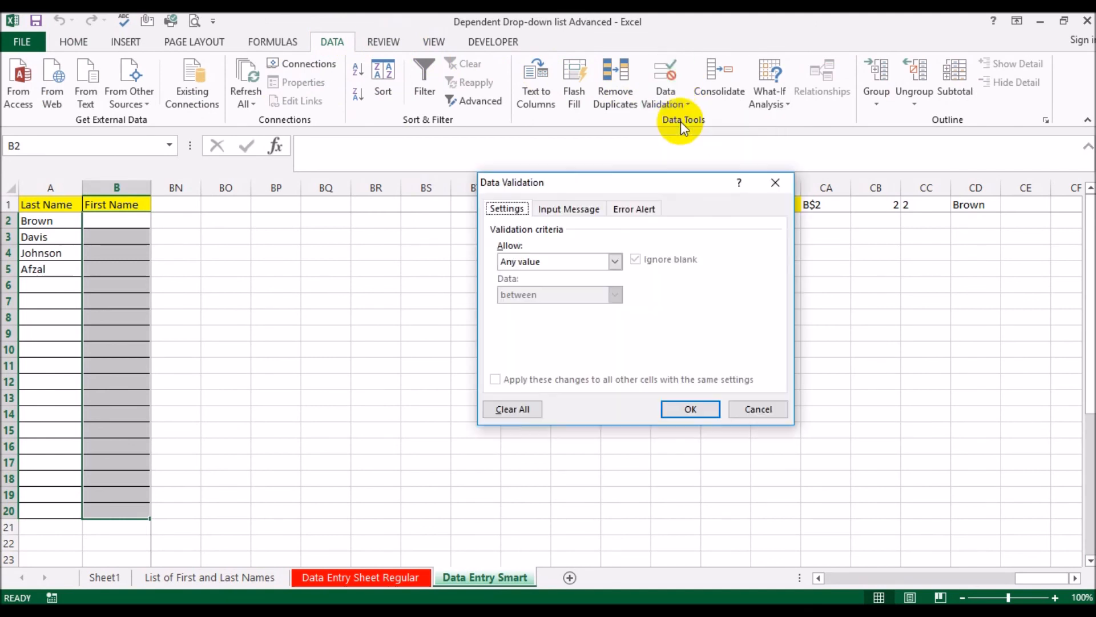
left_click(529, 262)
left_click(511, 307)
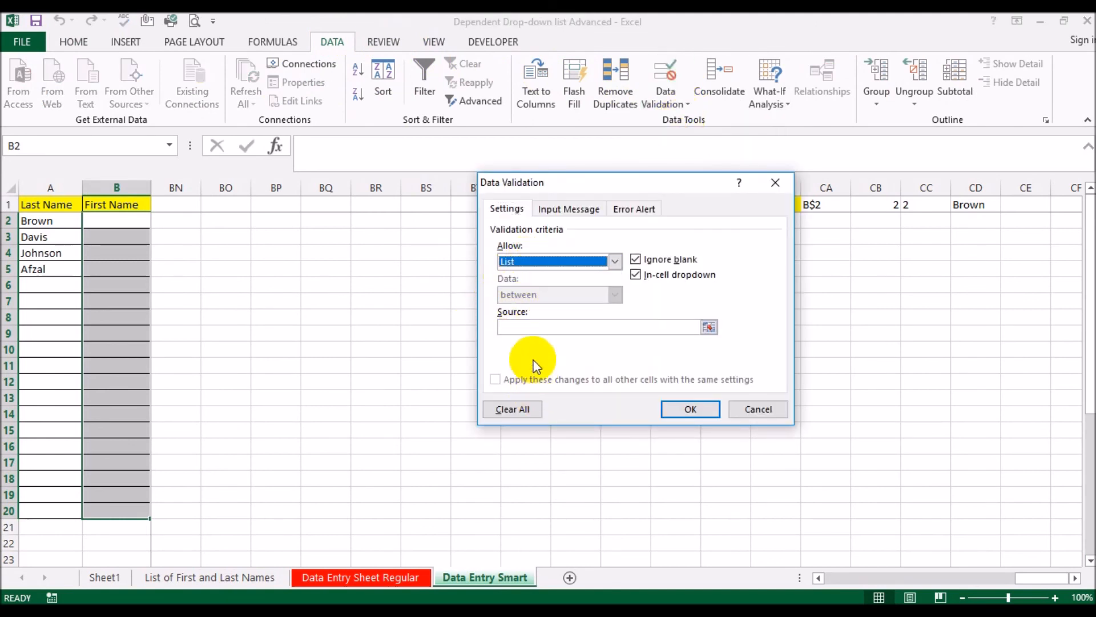
Set the validation list source to =Sheet1!$E$4:$E$65535 and apply the rule
left_click(533, 327)
left_click(104, 578)
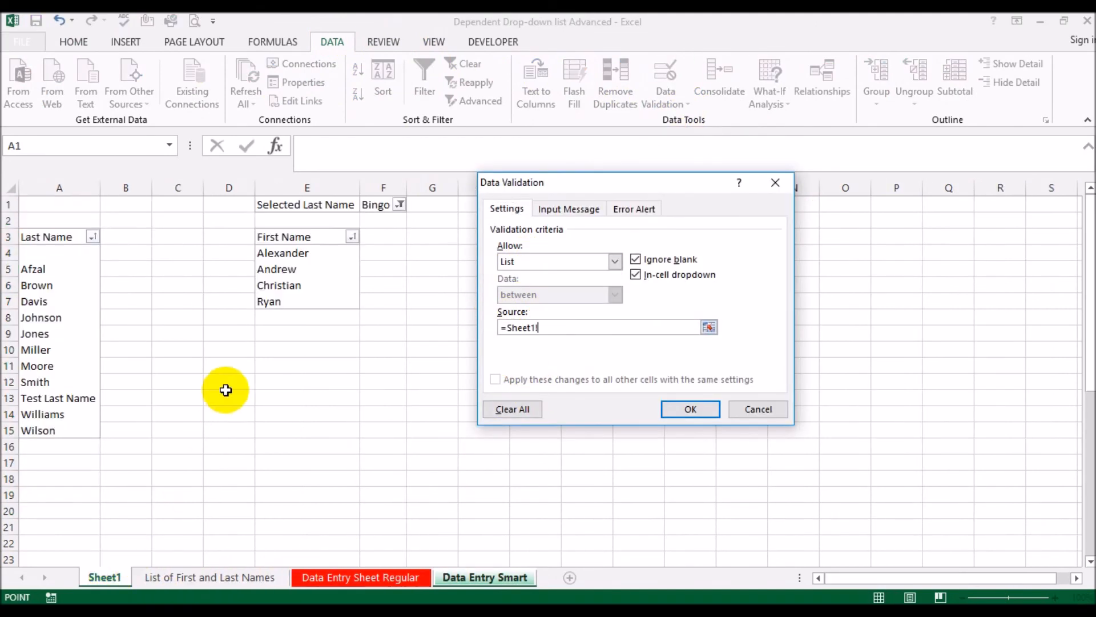
left_click(293, 253)
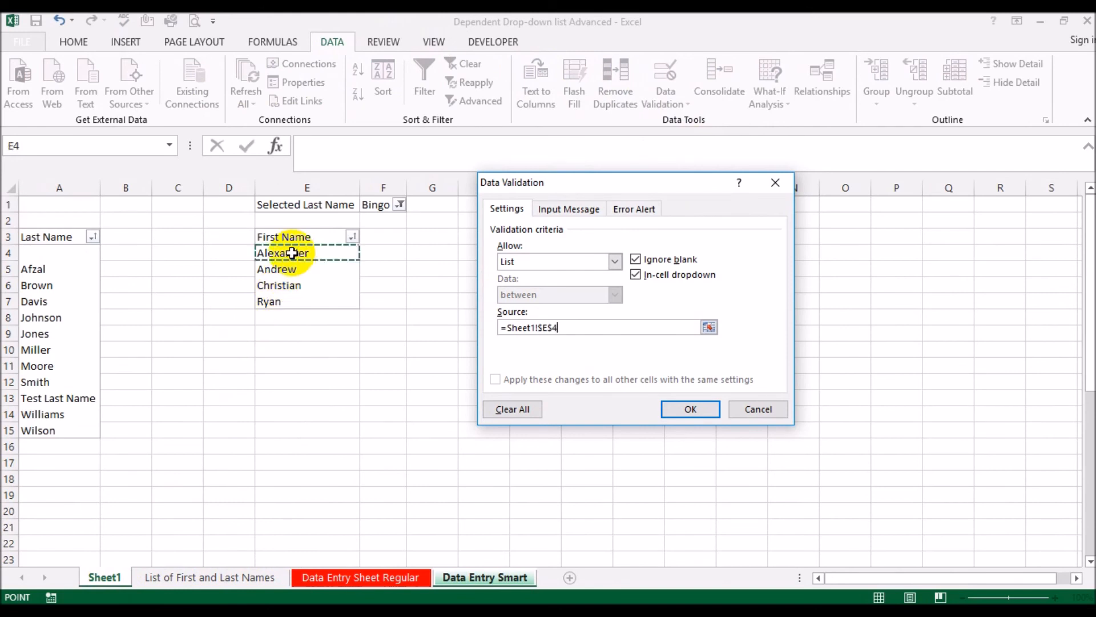
key("ctrl+shift+Down")
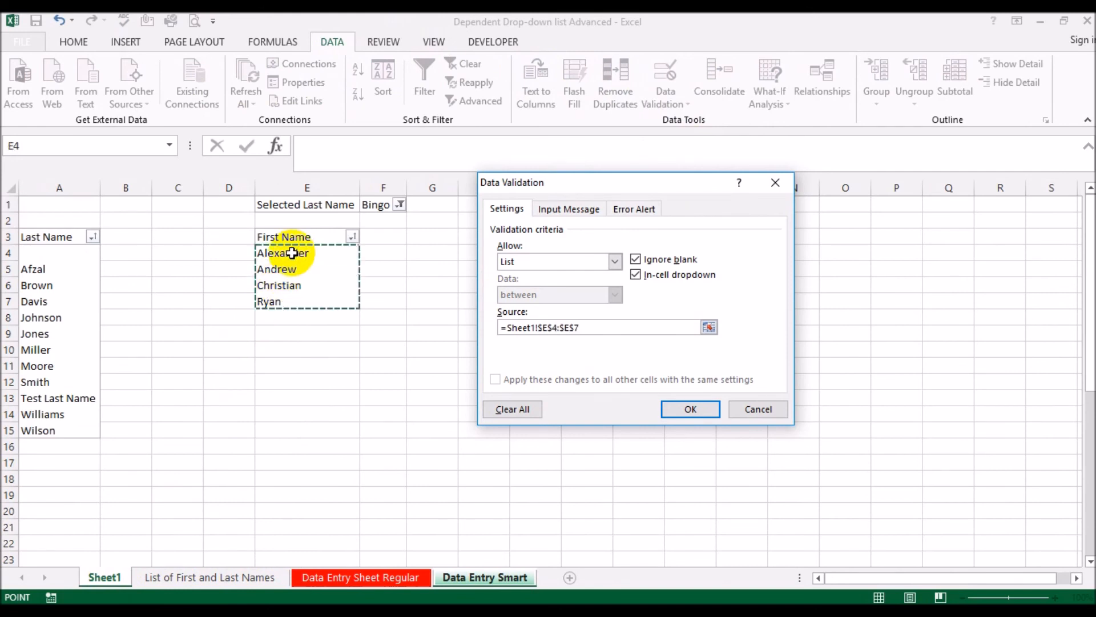
type("65535")
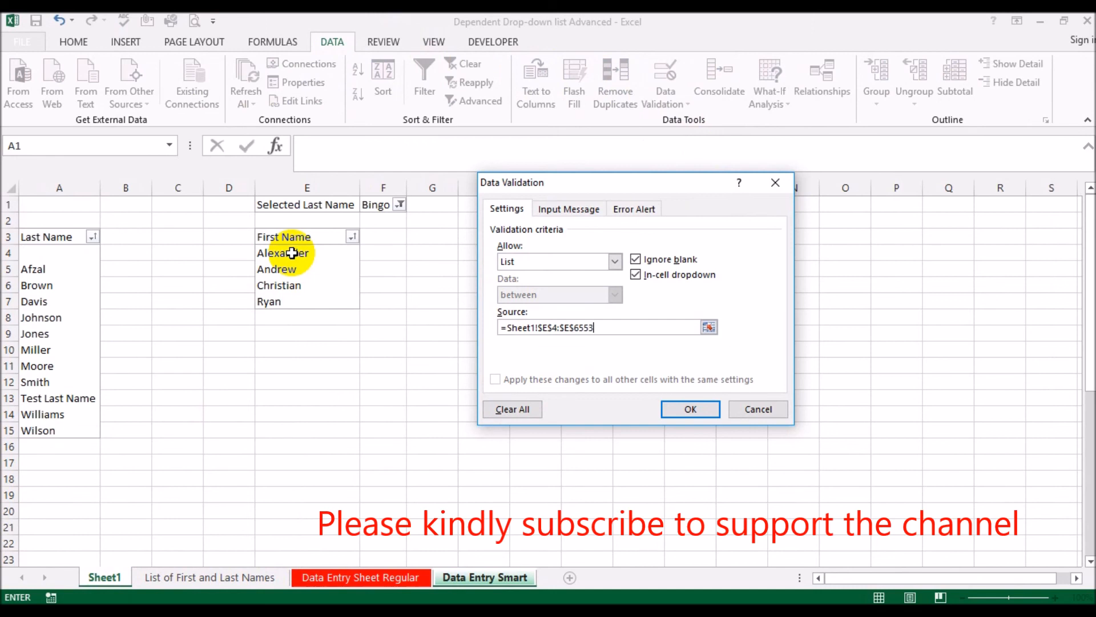
left_click(693, 410)
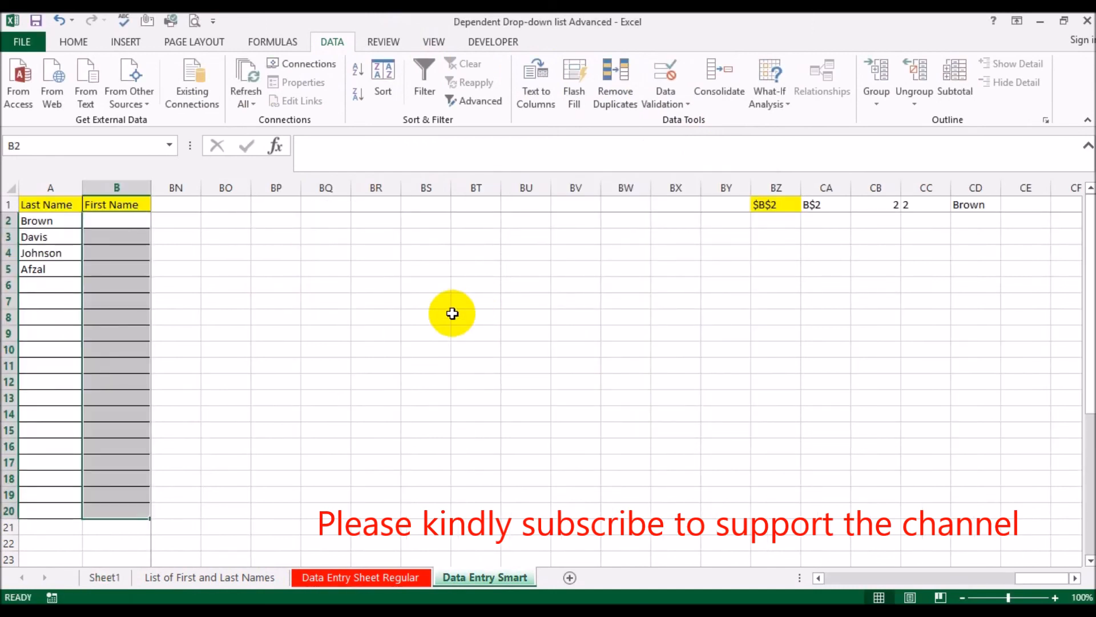
Compare the drop-down choices in B2 with the rows flagged Bingo on List of First and Last Names
left_click(130, 218)
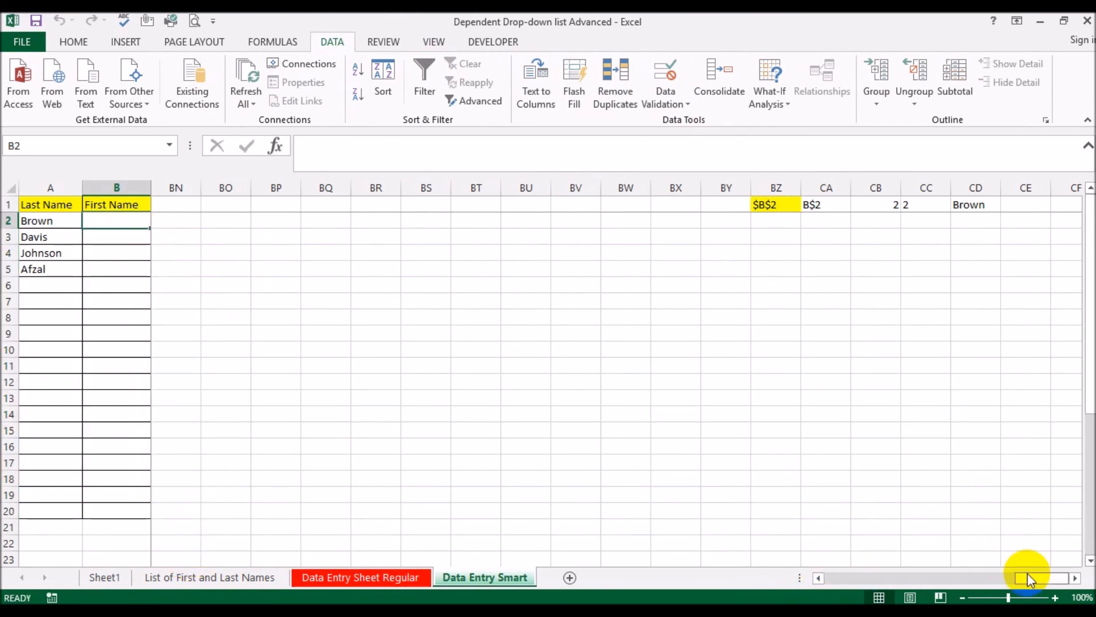
left_click_drag(1027, 573, 707, 558)
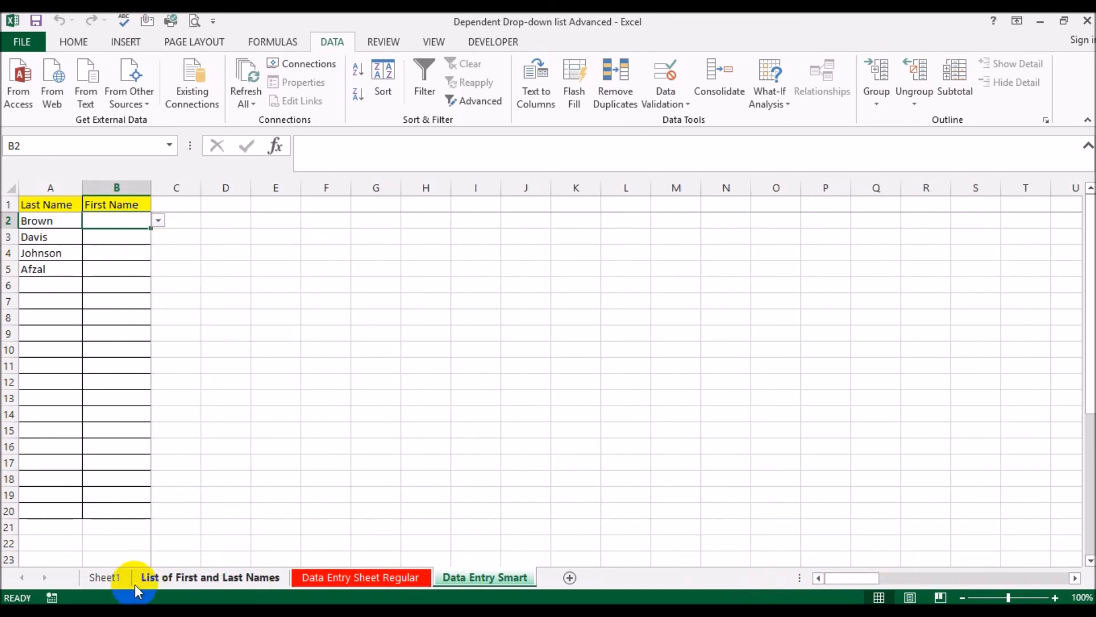
left_click(186, 580)
scroll(109, 307, "up", 7)
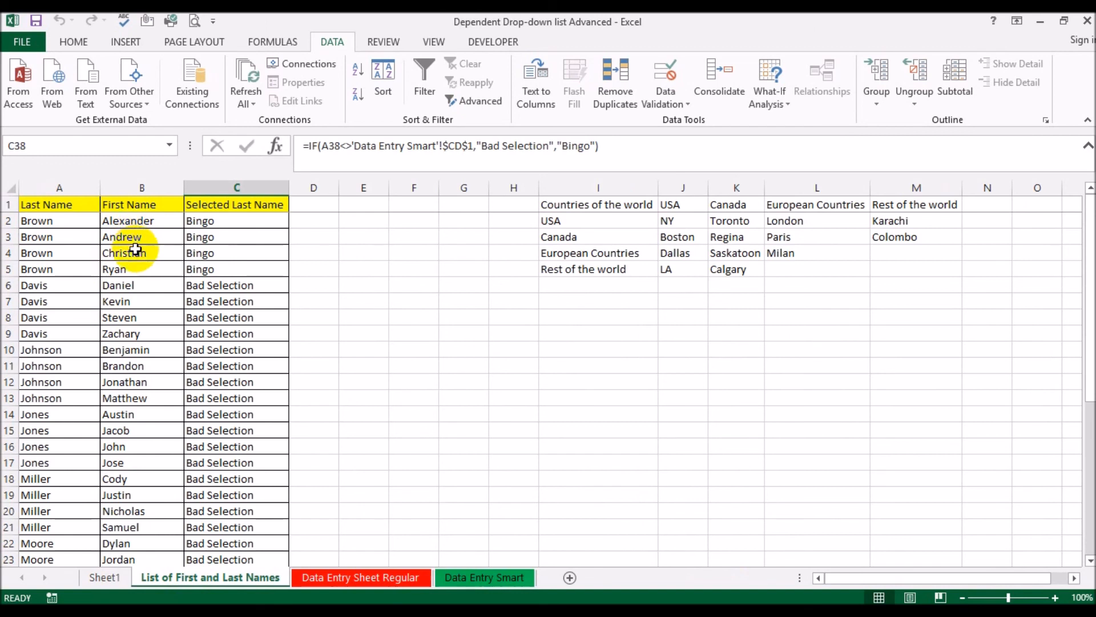
left_click(474, 577)
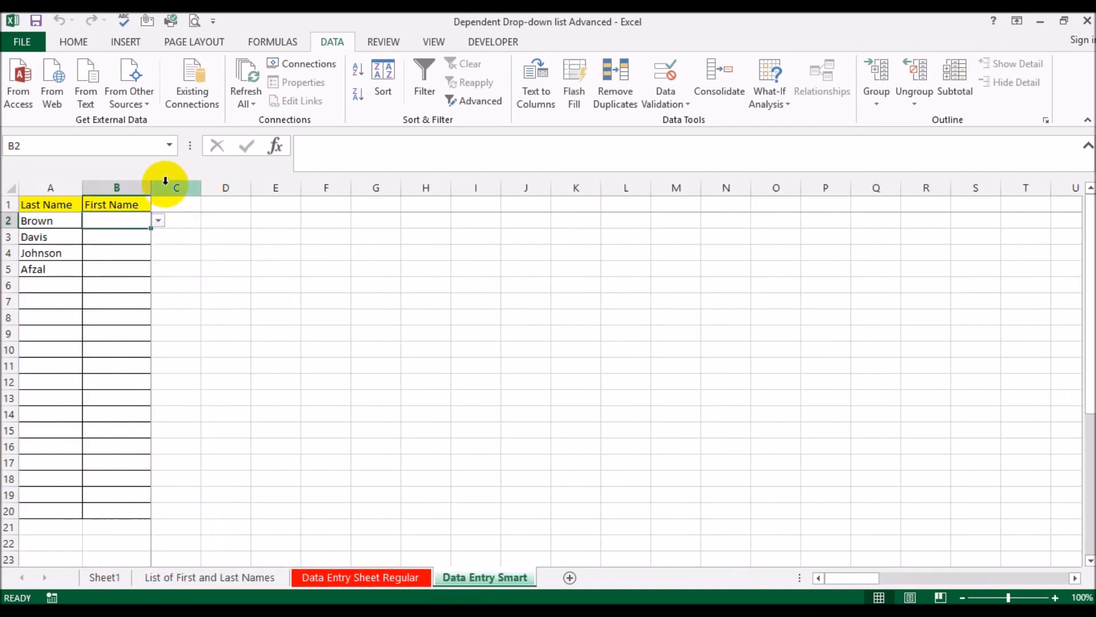
left_click(159, 220)
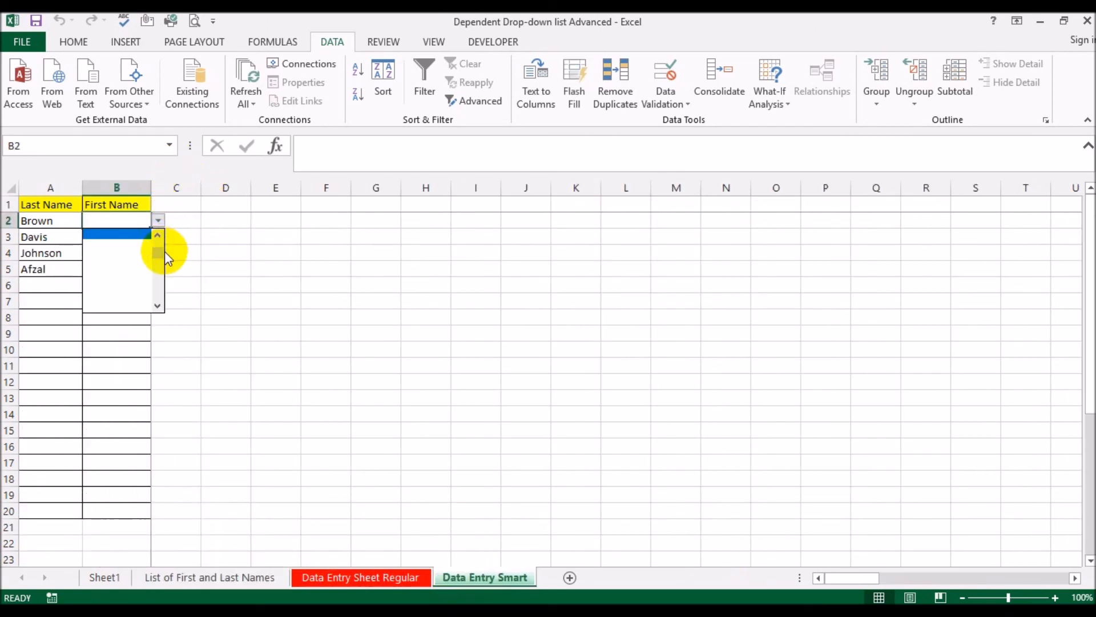
left_click_drag(163, 252, 163, 218)
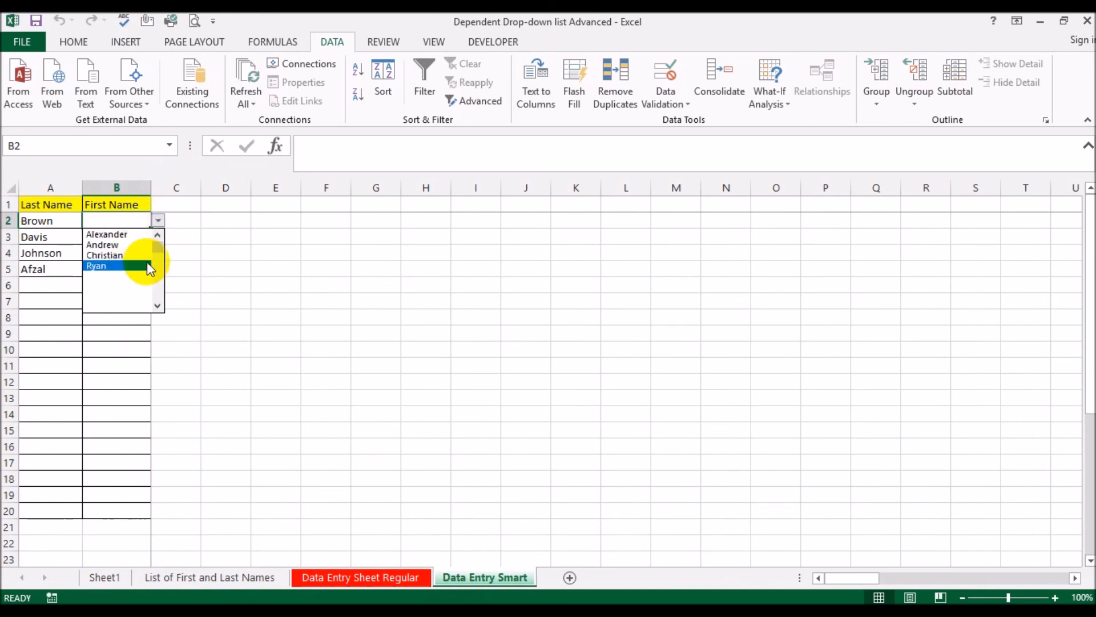
key("Escape")
Check the drop-down choices in B3 against the names flagged Bingo for the last name in row 3
left_click(142, 236)
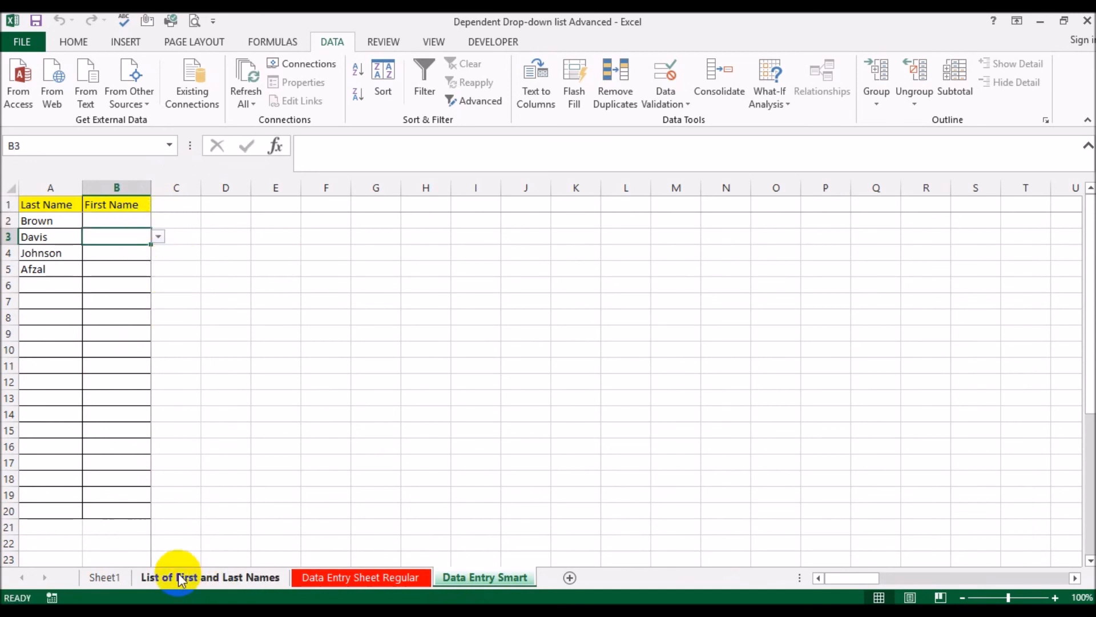
left_click(180, 578)
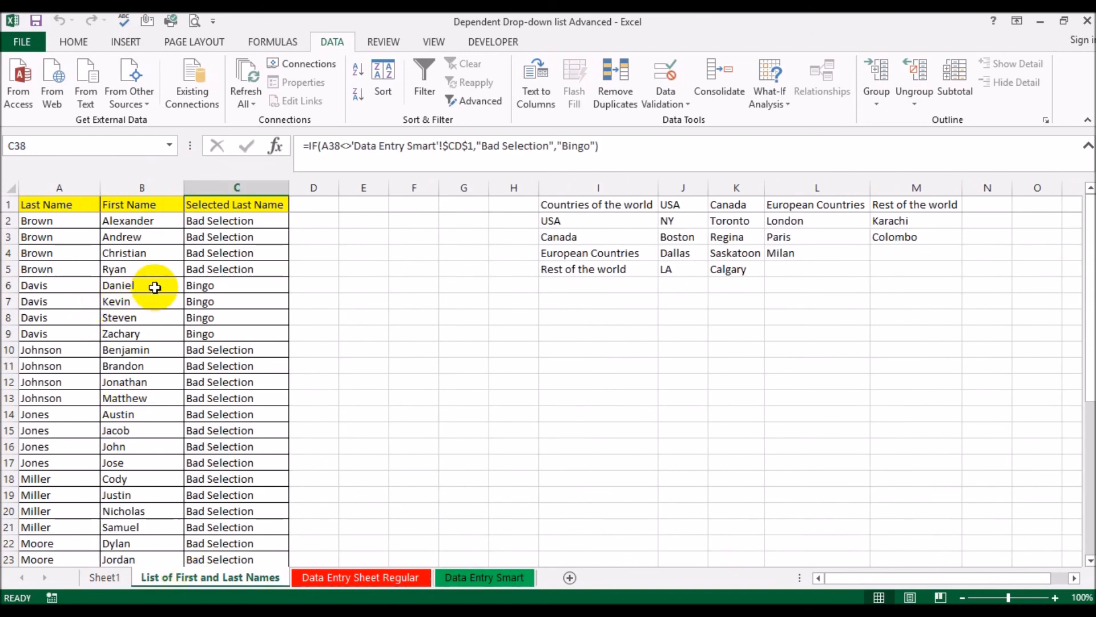
left_click(459, 576)
left_click(159, 237)
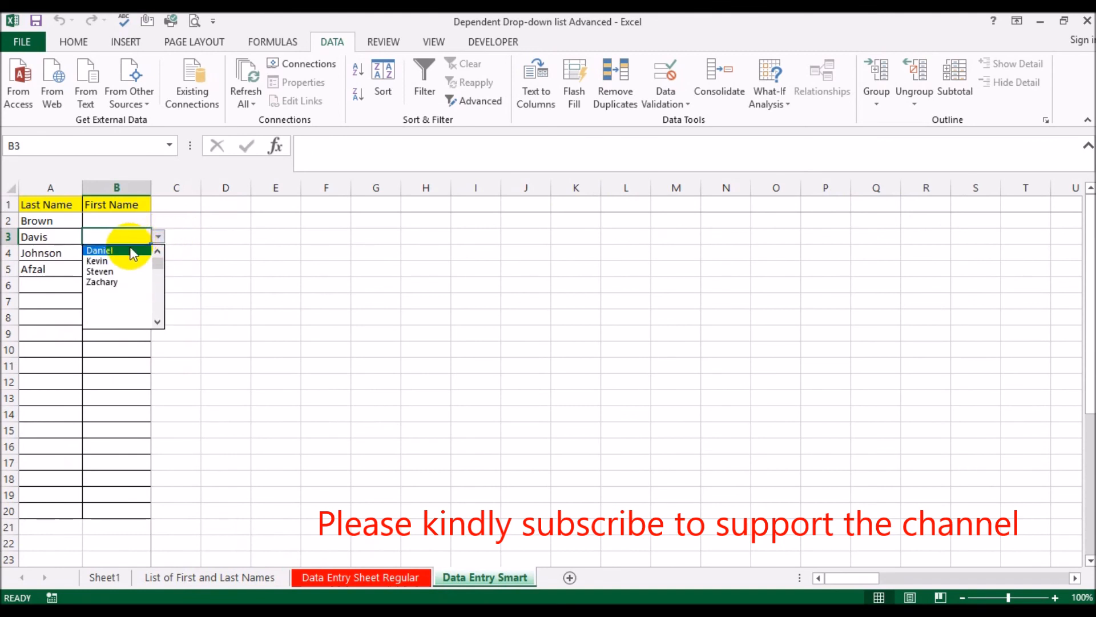
left_click(268, 274)
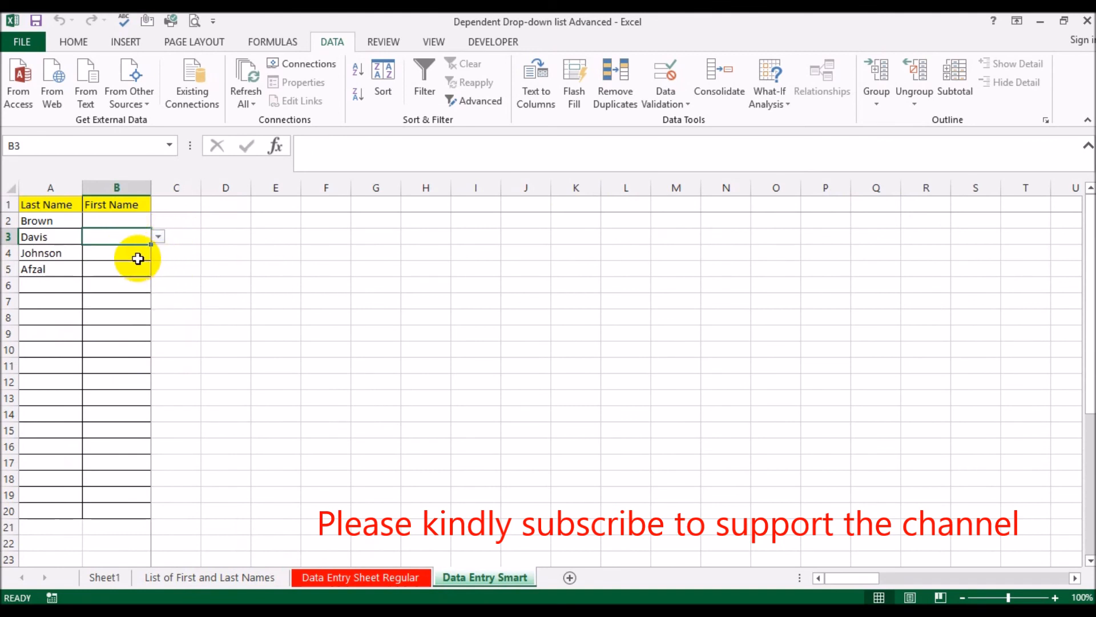
Fill B5 with the first name offered by its drop-down for the last name in row 5
left_click(138, 269)
left_click(162, 272)
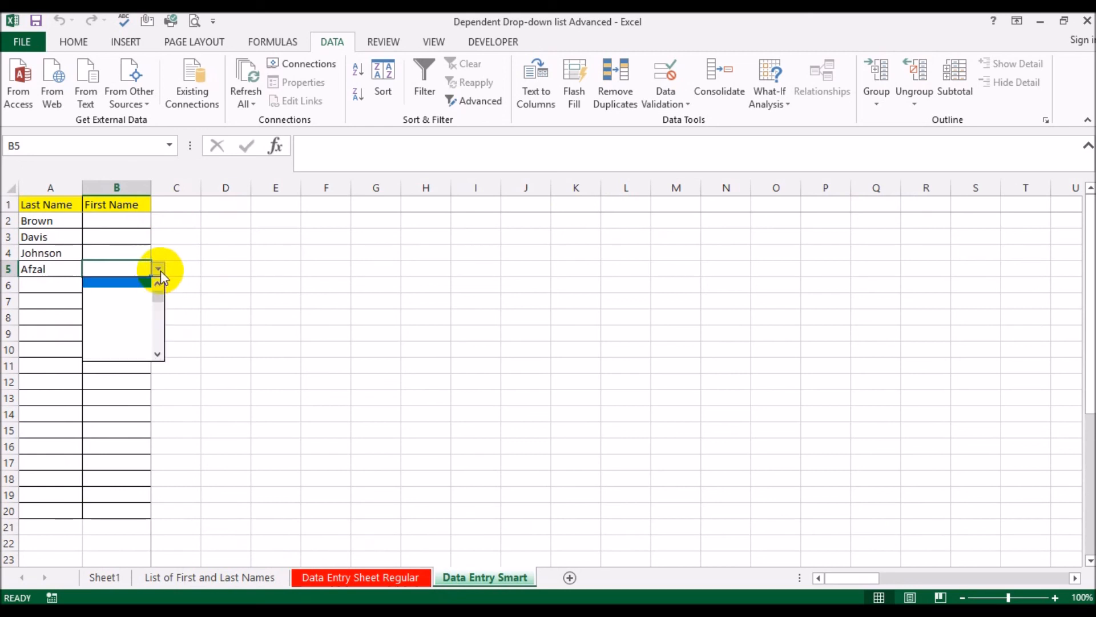
left_click(133, 290)
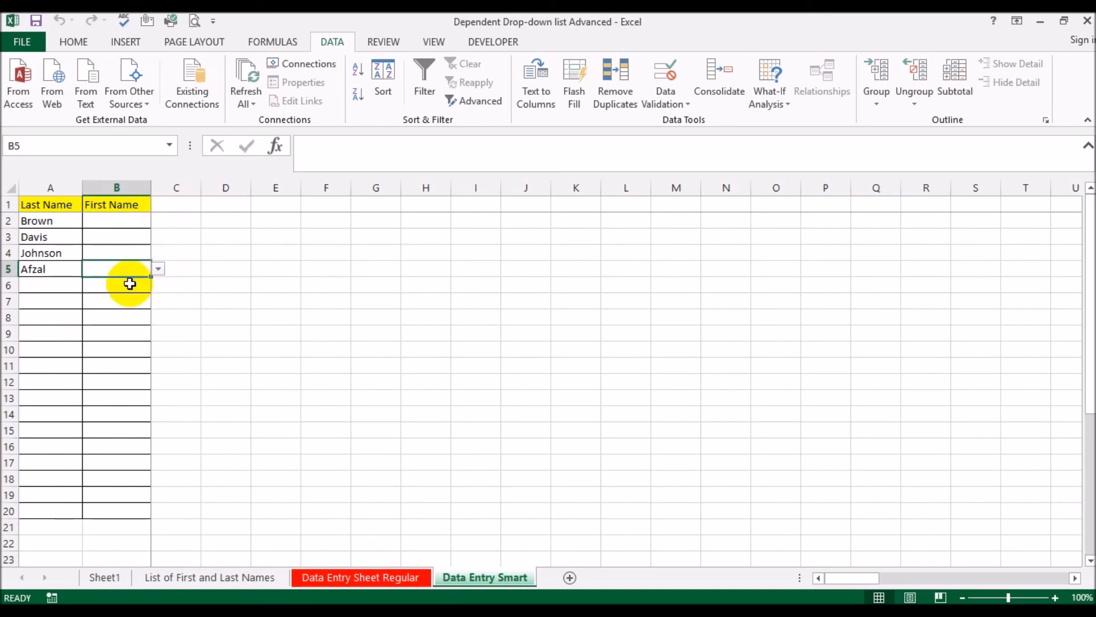
left_click(283, 265)
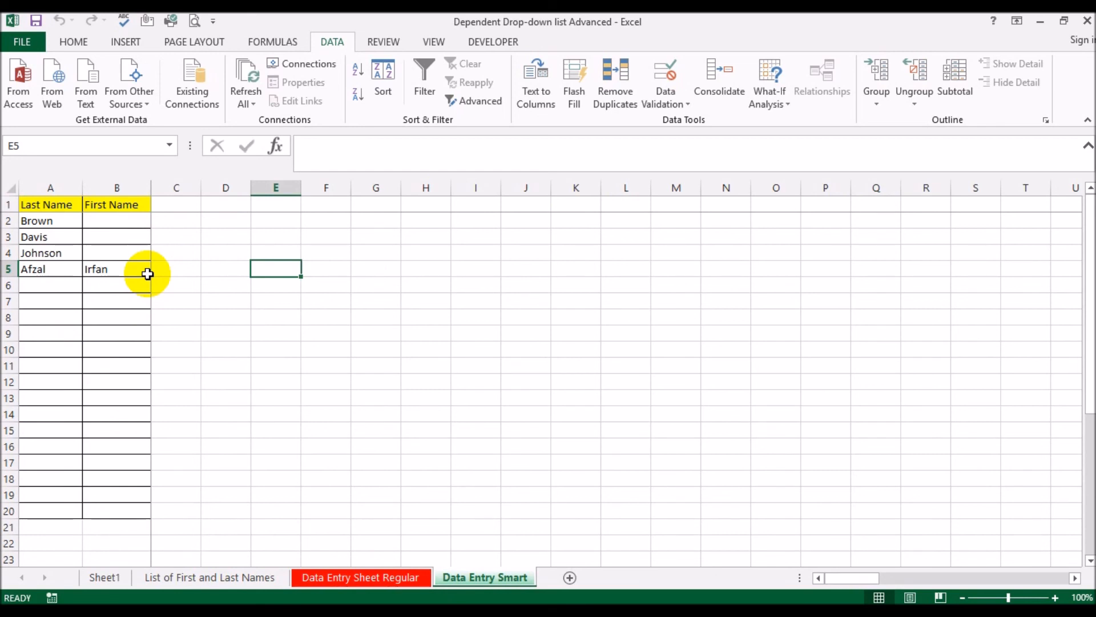
Review the last-name choices in the A2 drop-down on Data Entry Sheet Regular, leaving the cell's entry as is
left_click(163, 577)
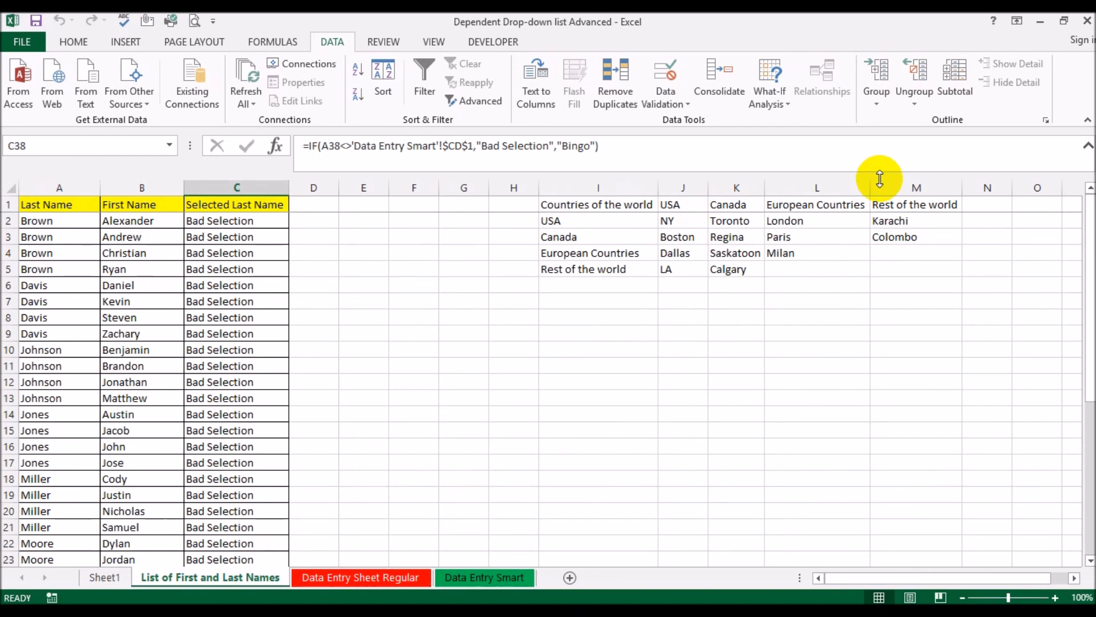
left_click(324, 582)
left_click(68, 223)
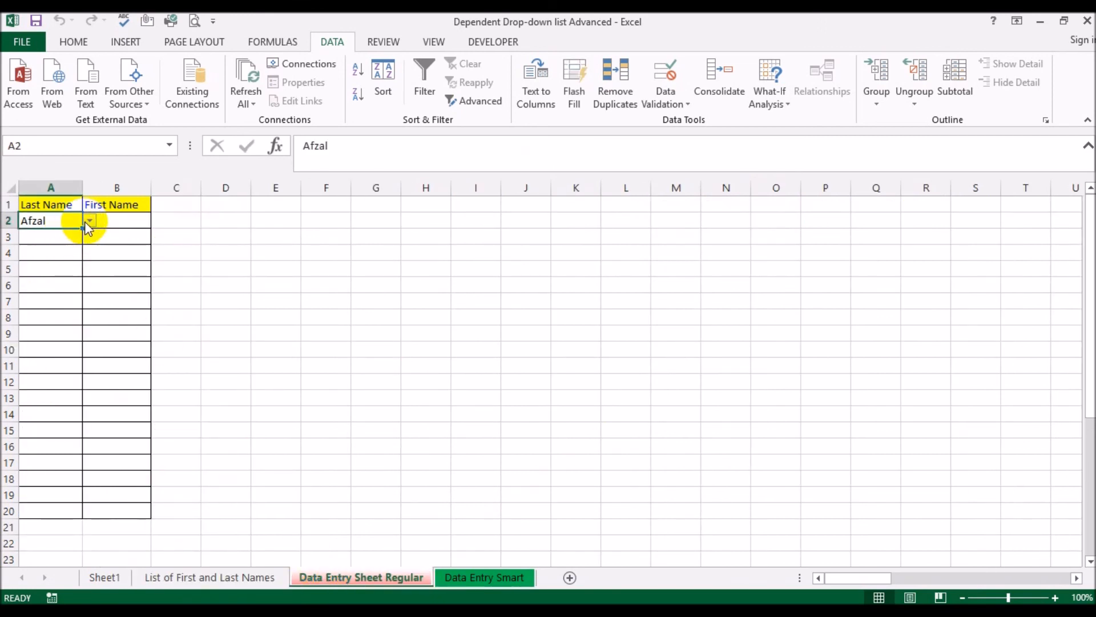
left_click(90, 220)
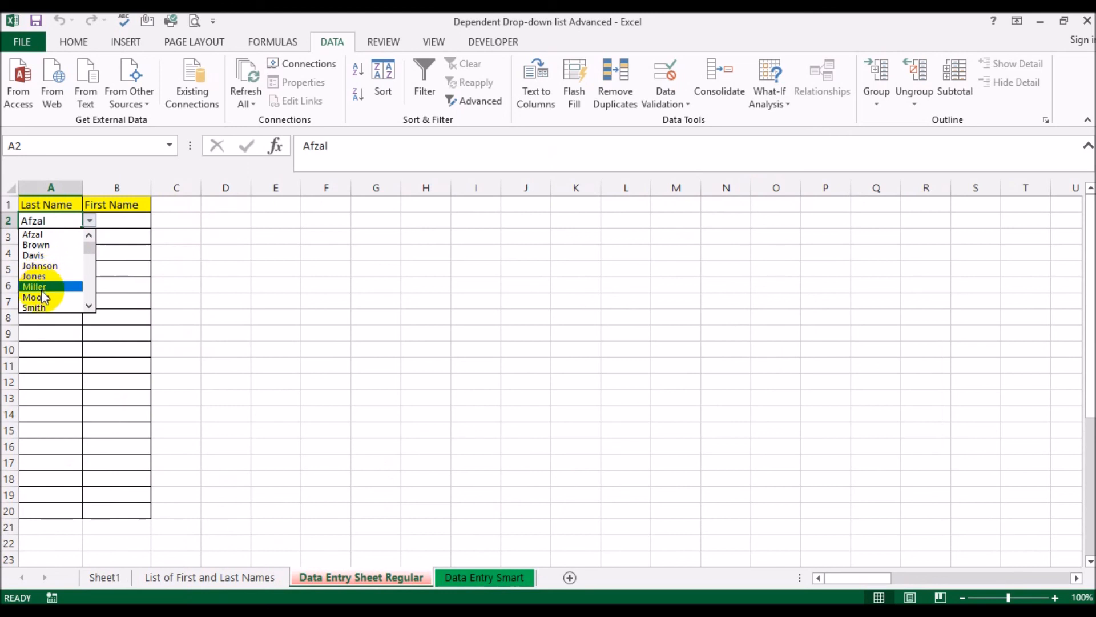
left_click(89, 306)
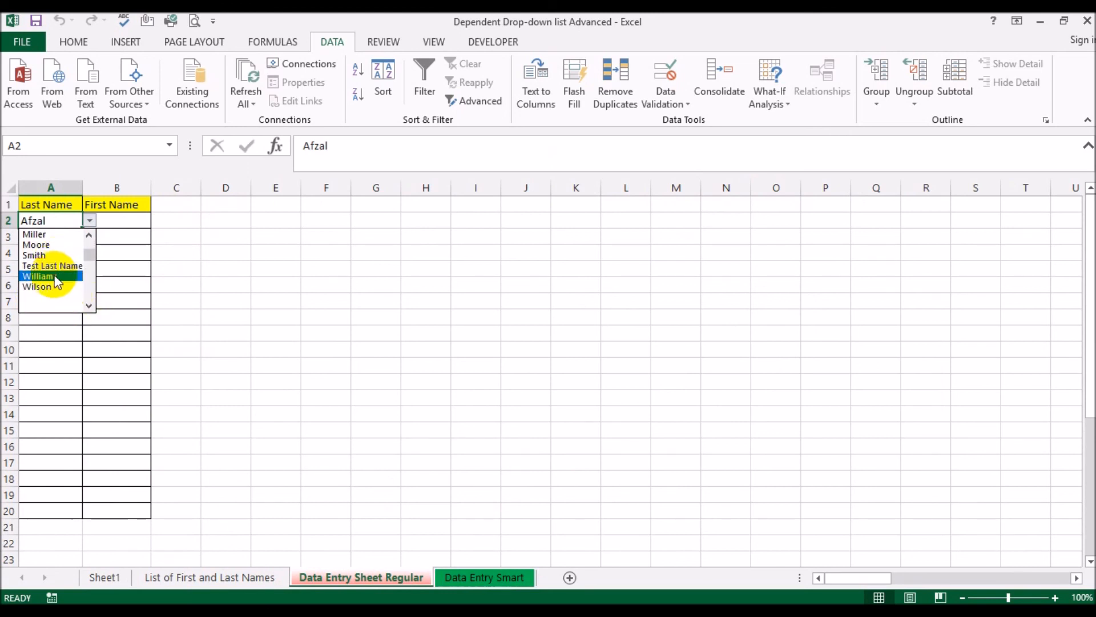
left_click(292, 291)
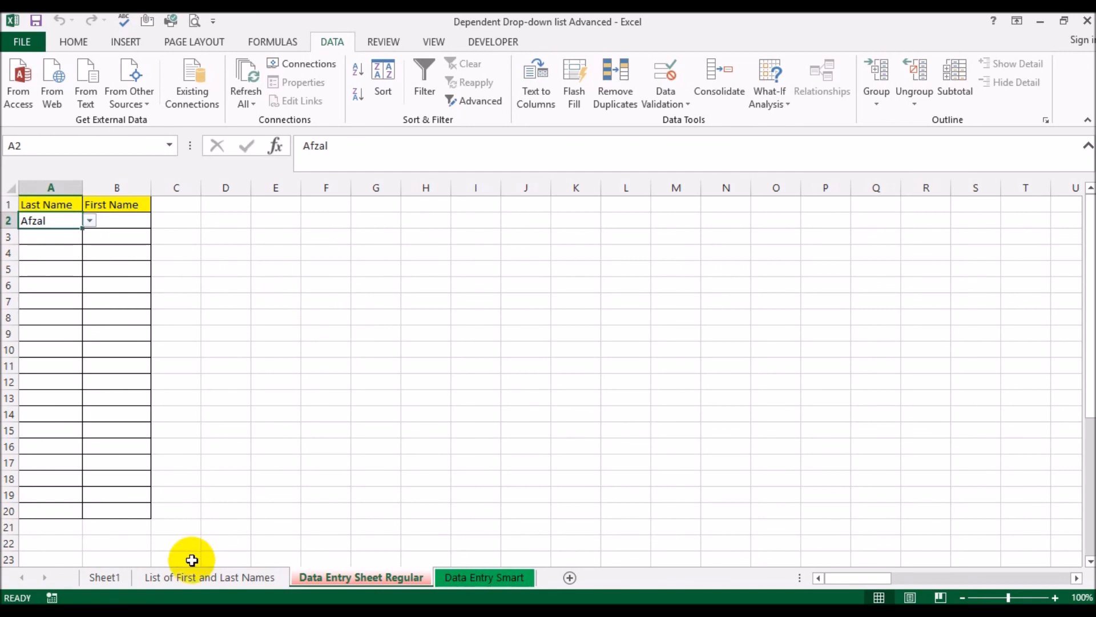
Review the Selected Last Name flags in column C of List of First and Last Names
left_click(194, 577)
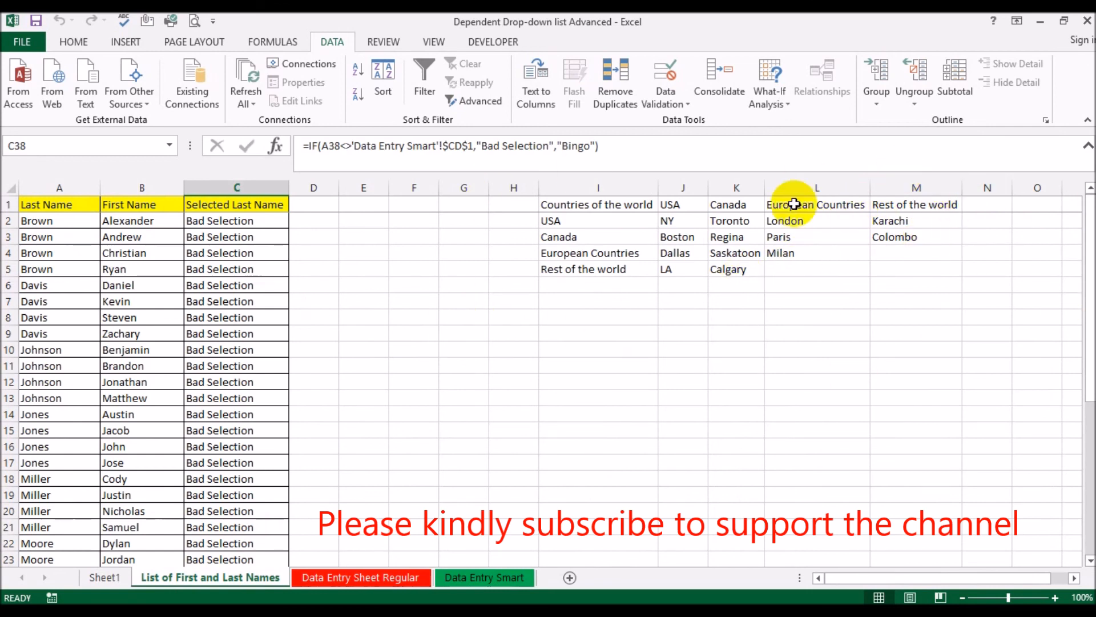
left_click(346, 578)
left_click(176, 579)
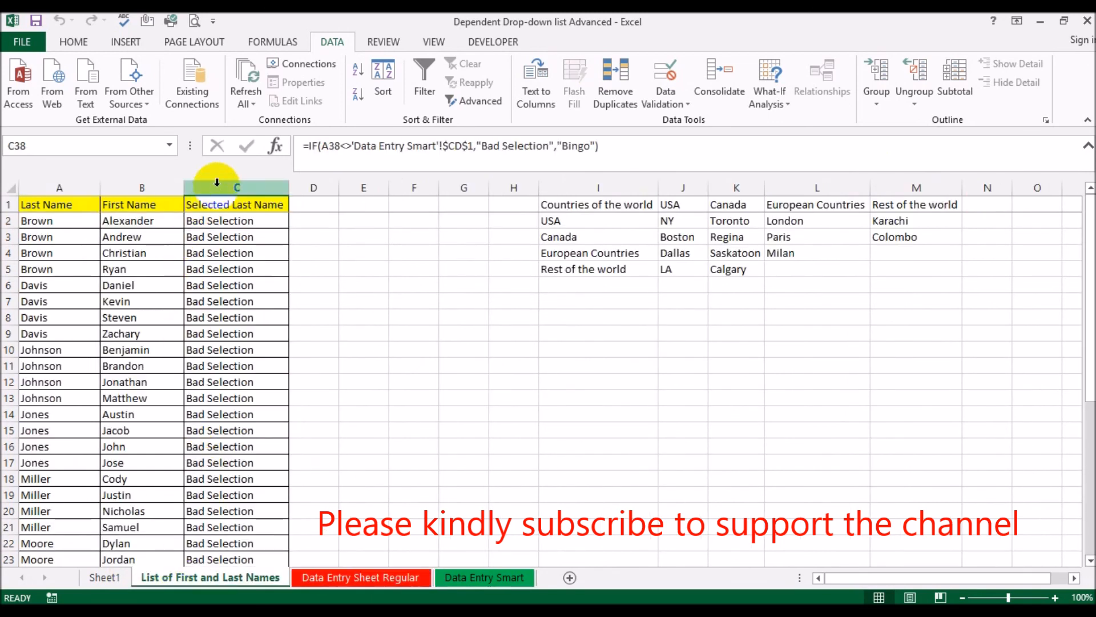
Select BZ3 on Data Entry Smart to test the helper cells BZ1:CD1, and view the filtered PivotTable on Sheet1
left_click(485, 577)
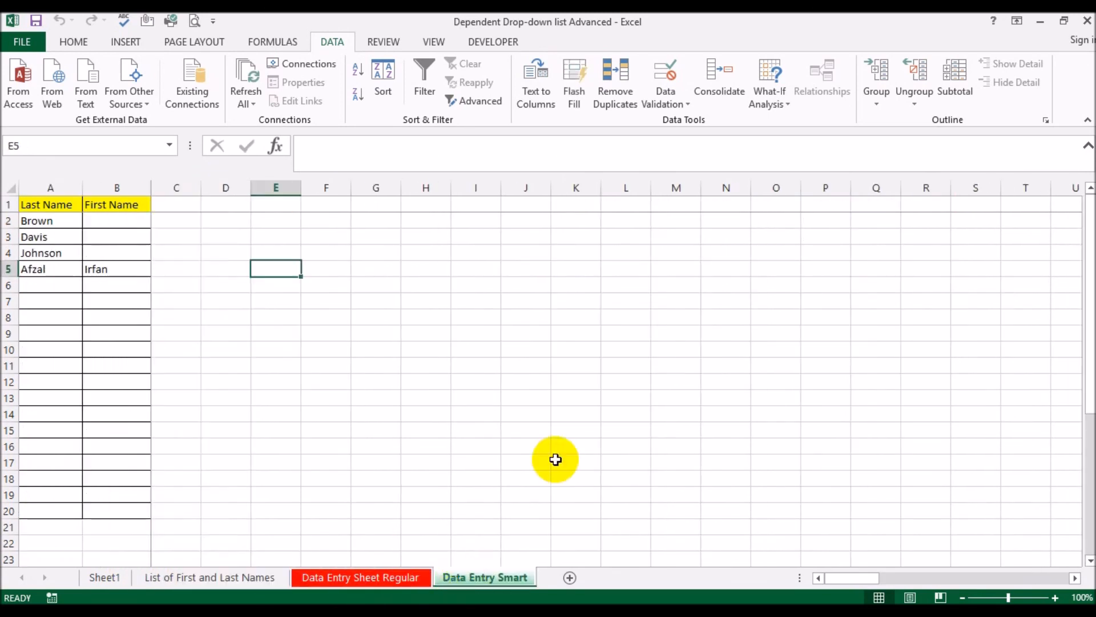
left_click(773, 204)
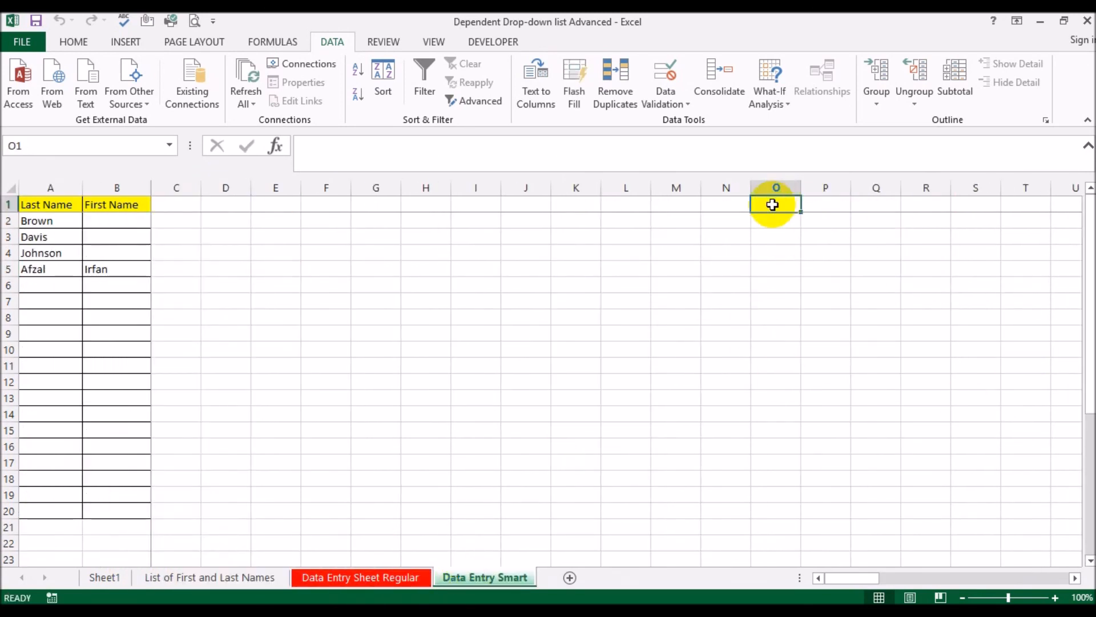
key("ctrl+shift+Right")
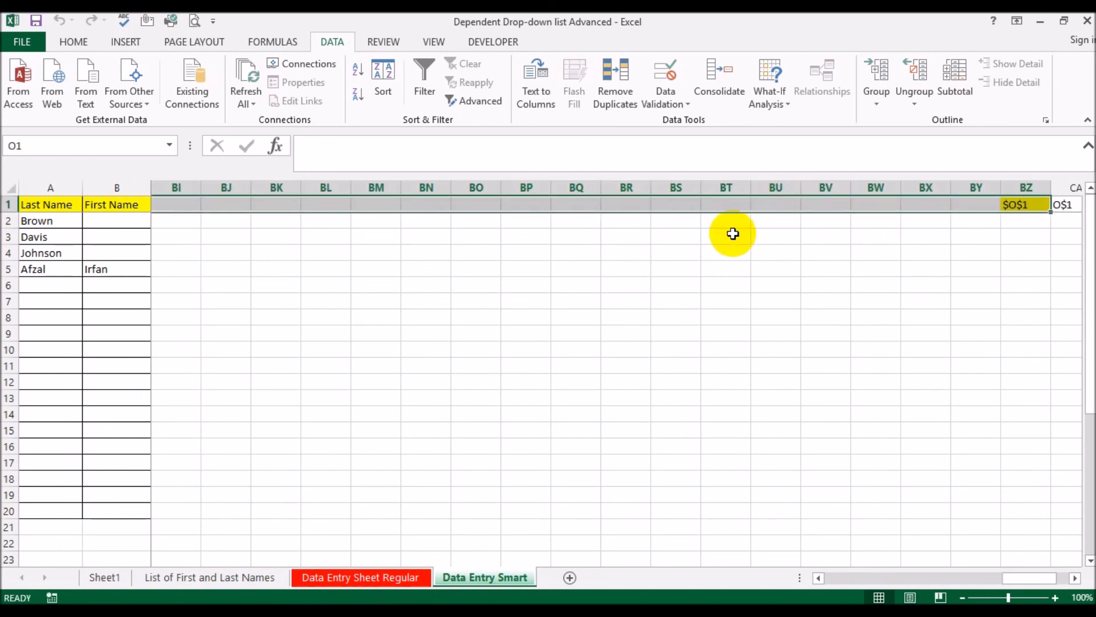
left_click(1075, 578)
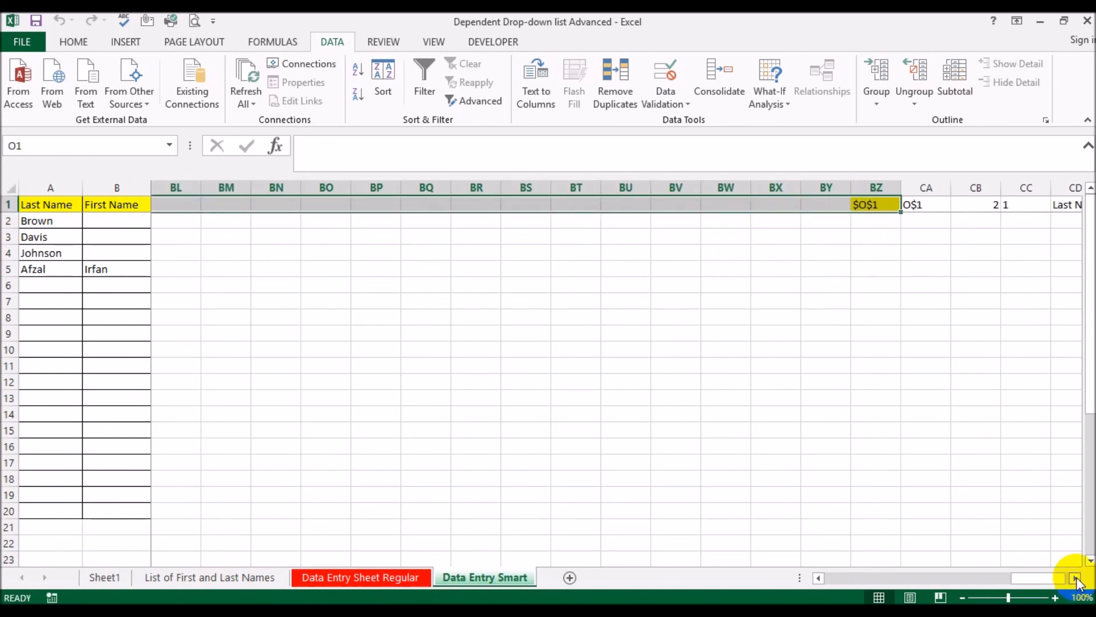
left_click(676, 237)
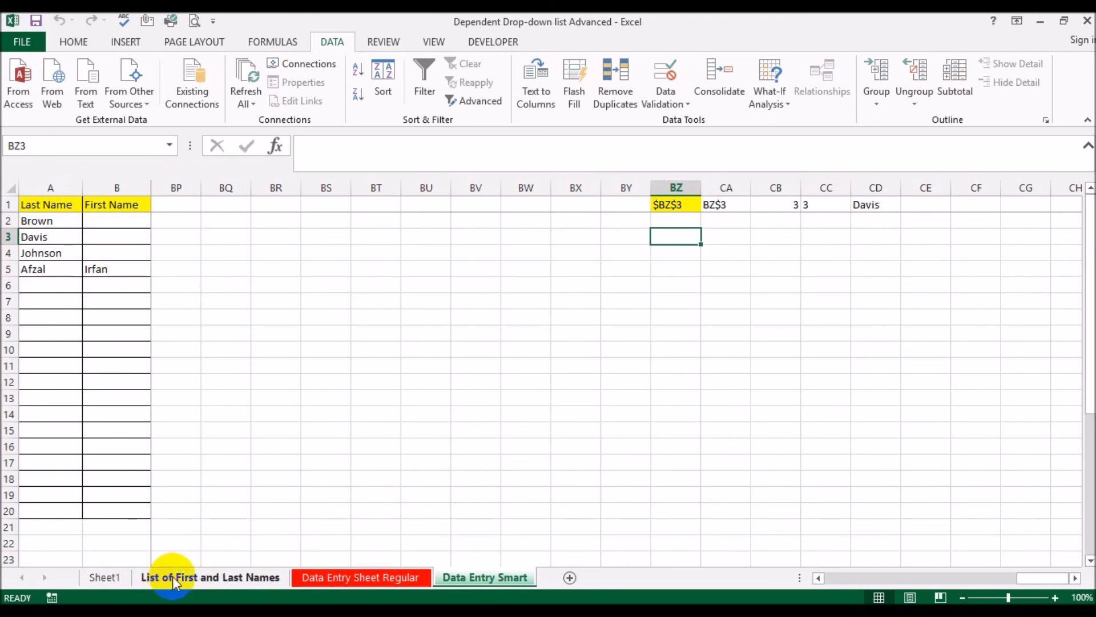
left_click(109, 577)
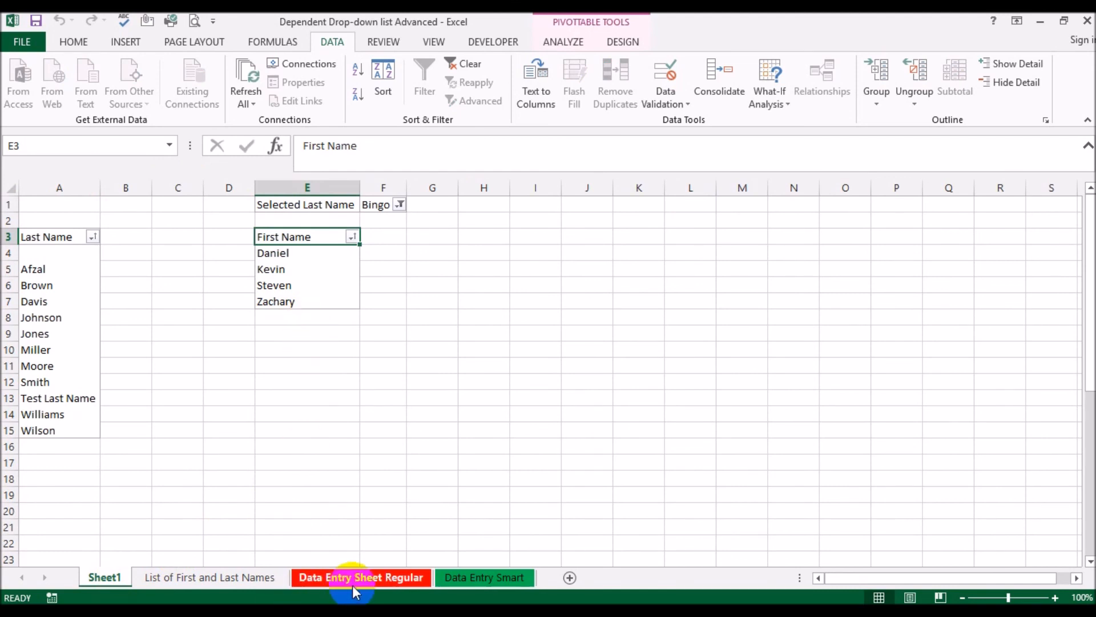
Examine the Worksheet_SelectionChange code of Data Entry Smart in the Visual Basic editor, highlighting the ThisWorkbook.RefreshAll line
left_click(489, 578)
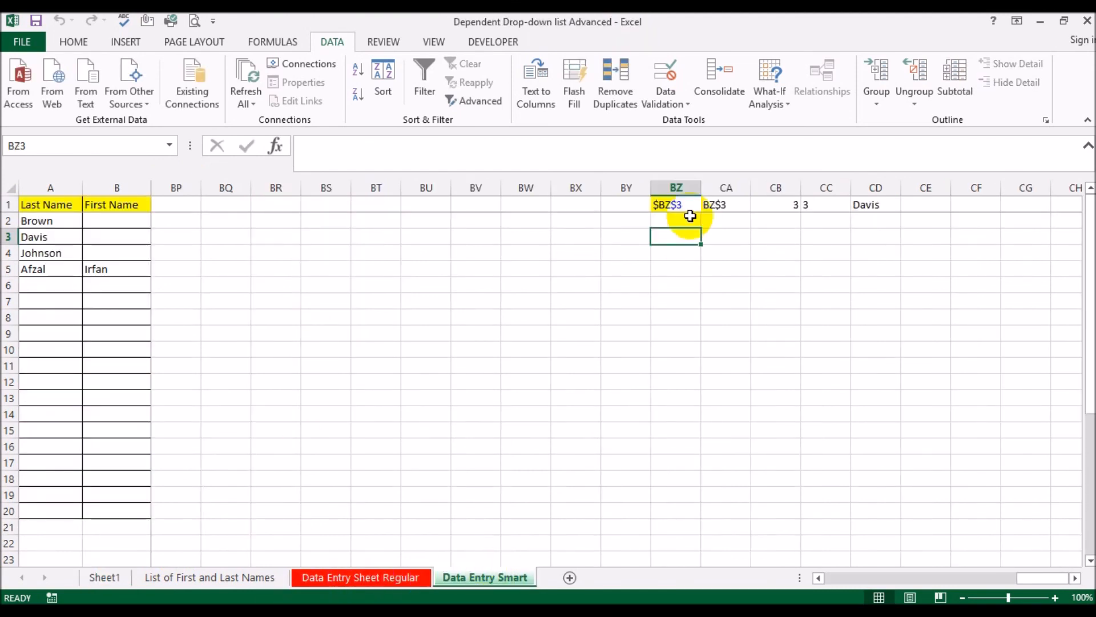
left_click(501, 36)
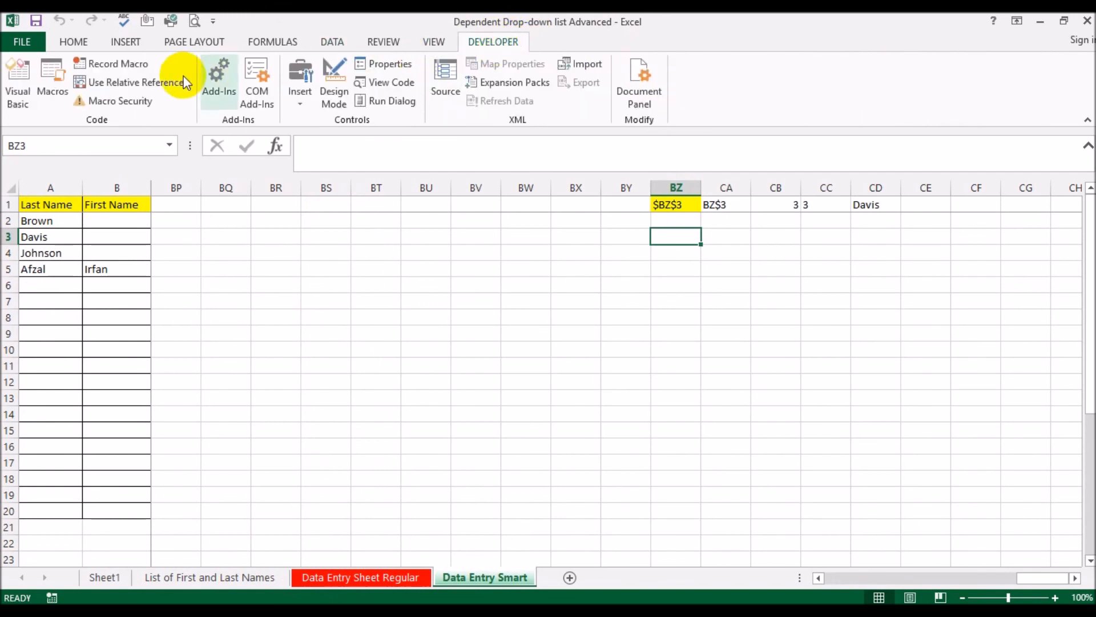
left_click(19, 94)
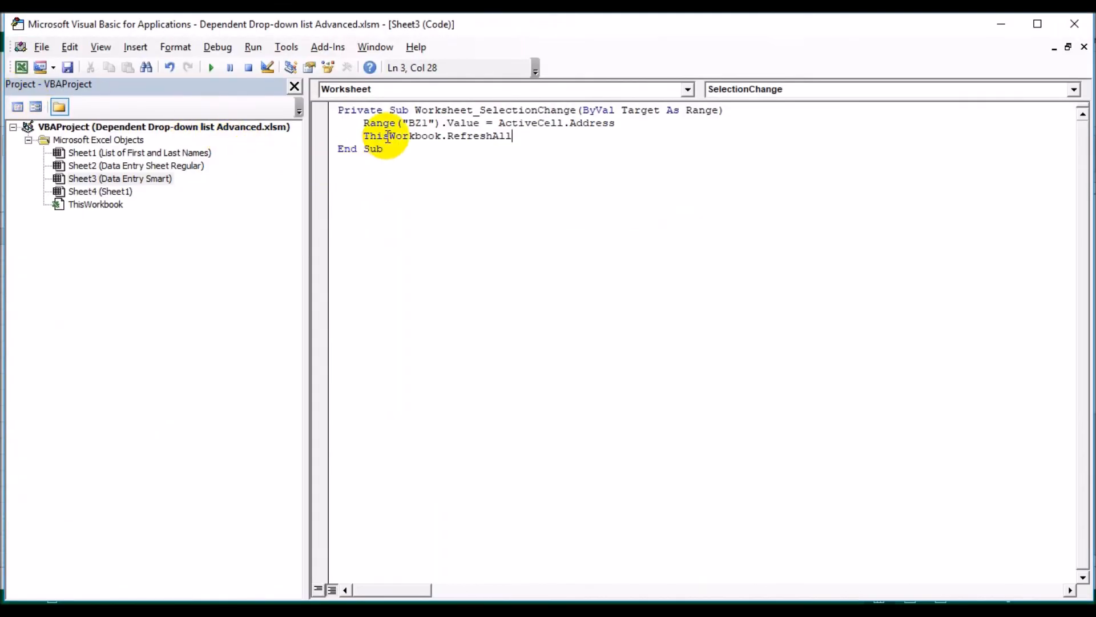
left_click_drag(362, 136, 523, 137)
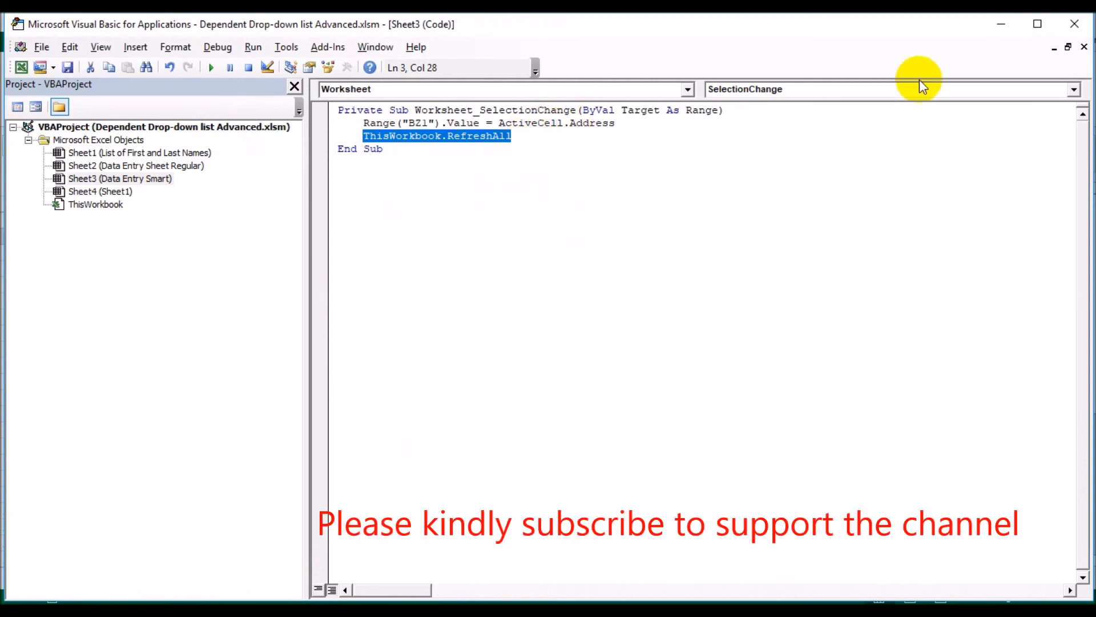
left_click(1076, 21)
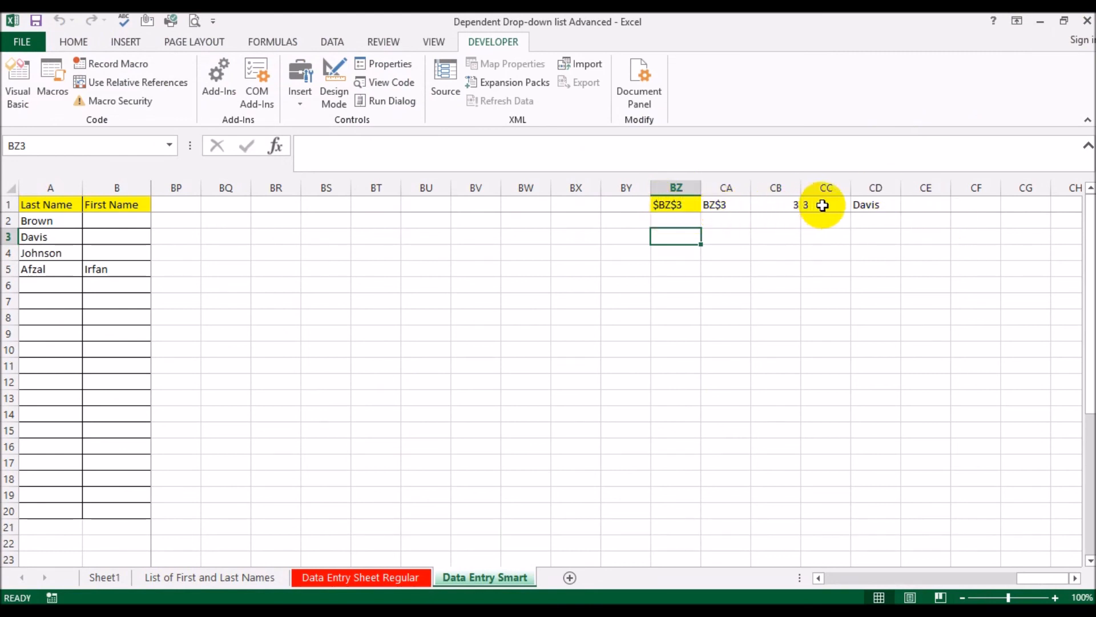
Inspect the CD1 formula on Data Entry Smart and, with BZ3 selected, check the IF formula in C6 of List of First and Last Names
left_click(865, 204)
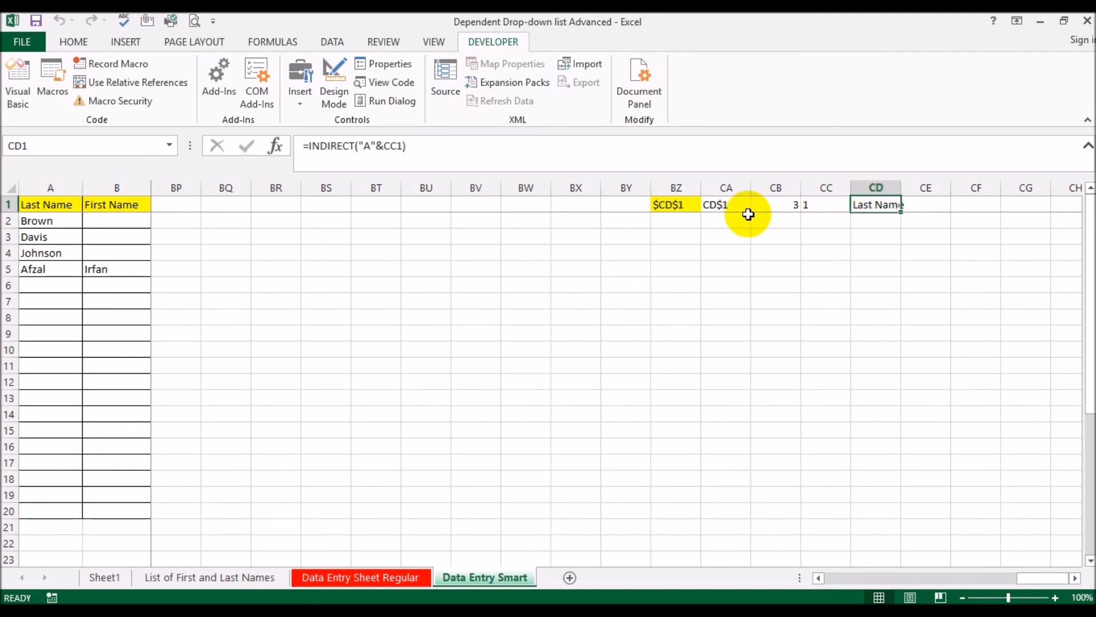
left_click(671, 228)
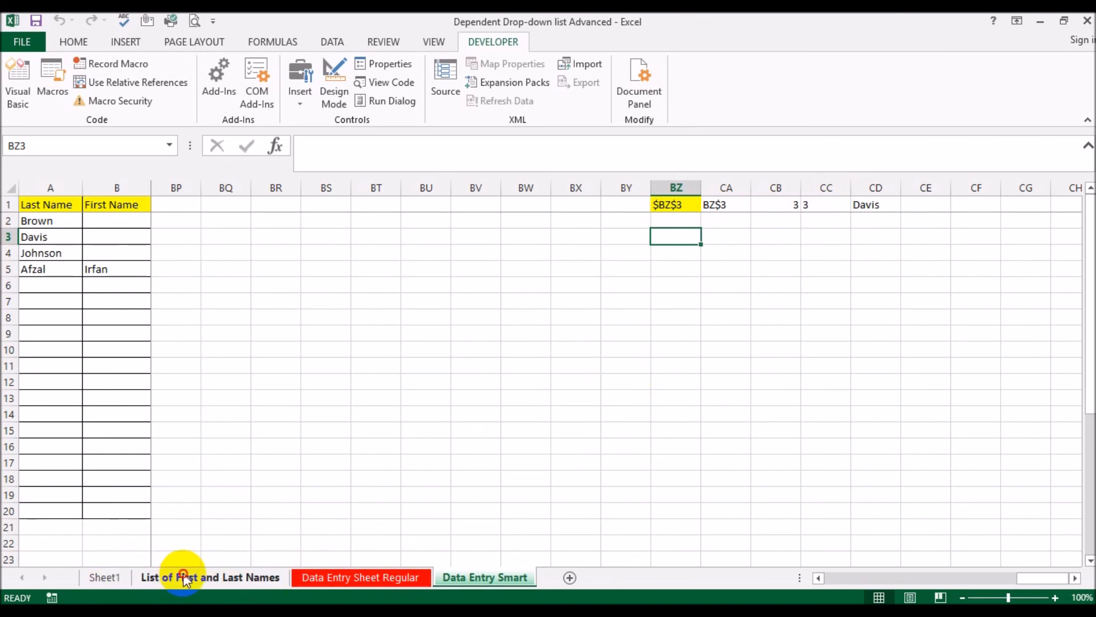
left_click(186, 576)
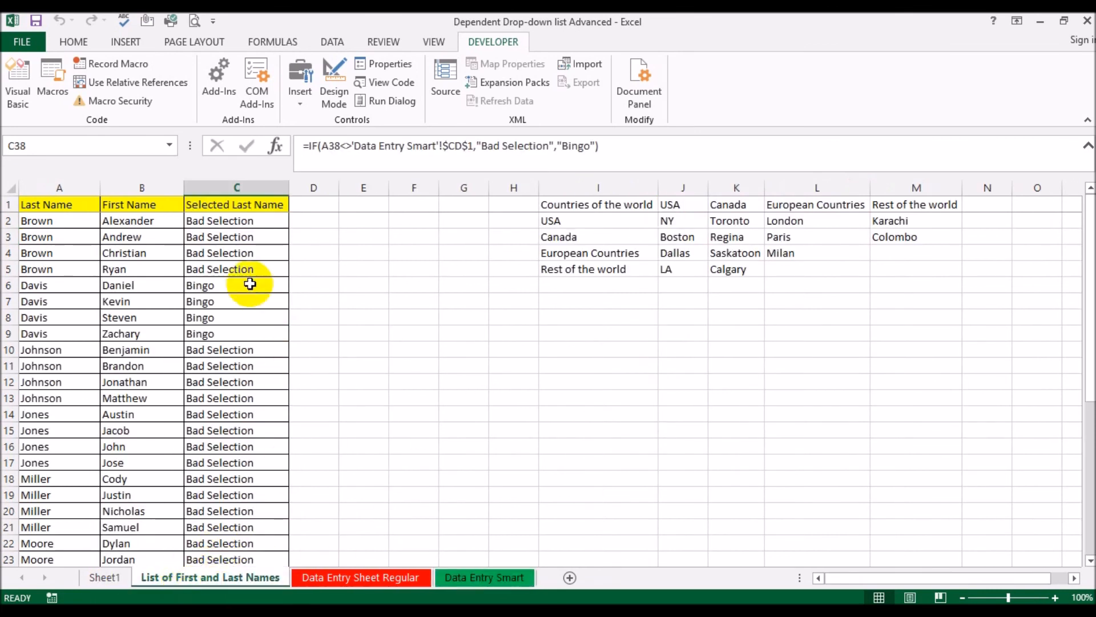
left_click(211, 287)
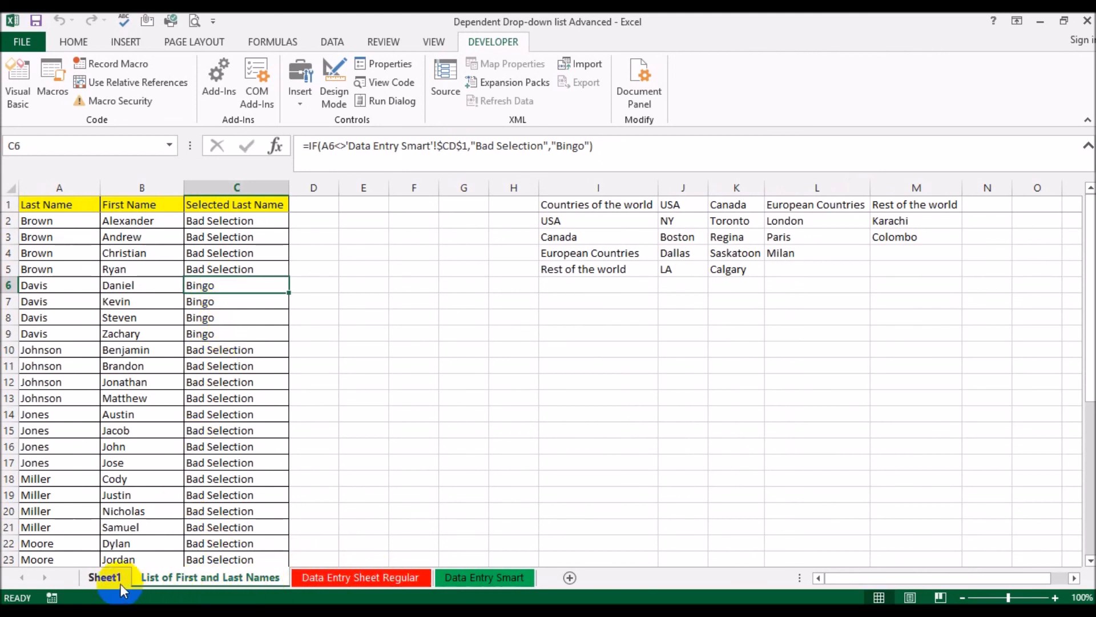
Compare the Bingo-filtered first-name PivotTable on Sheet1 with the helper cells on Data Entry Smart
left_click(104, 576)
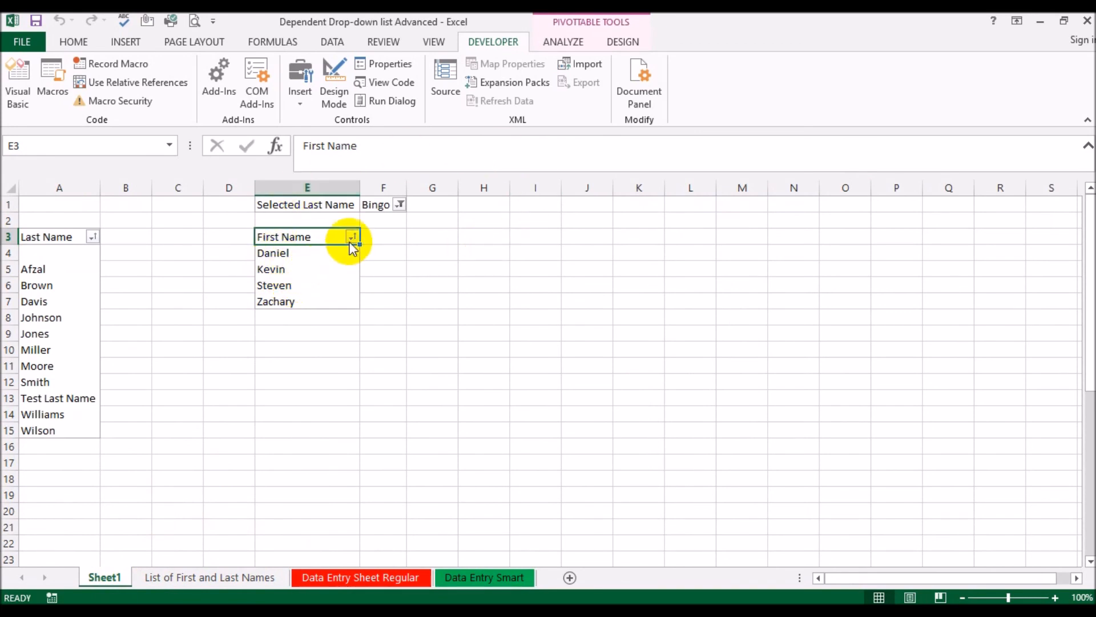
left_click(484, 577)
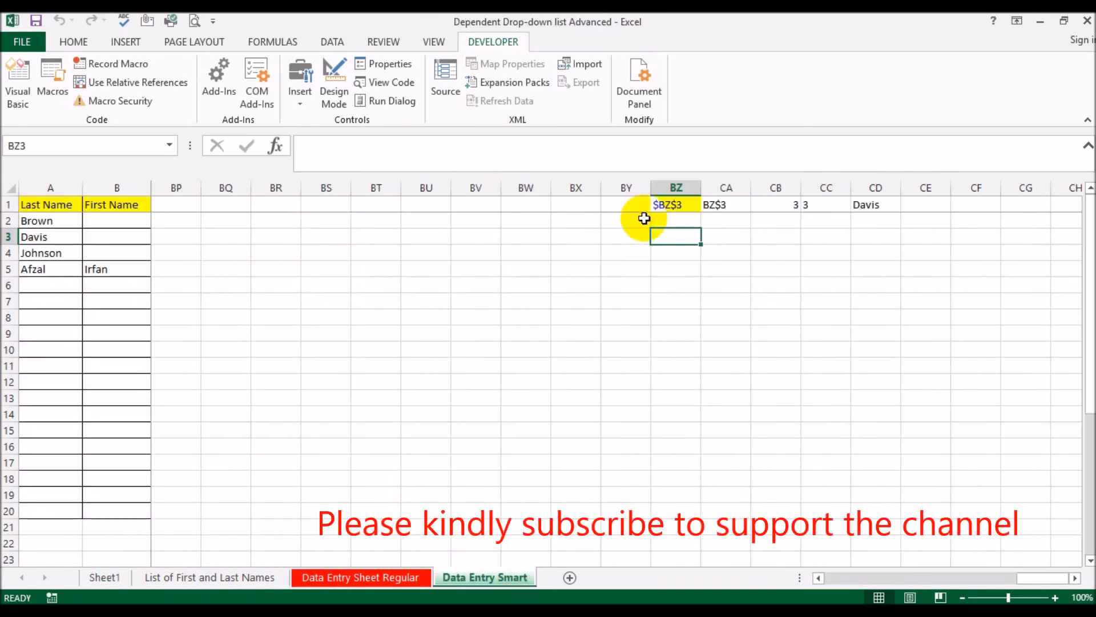
left_click(105, 577)
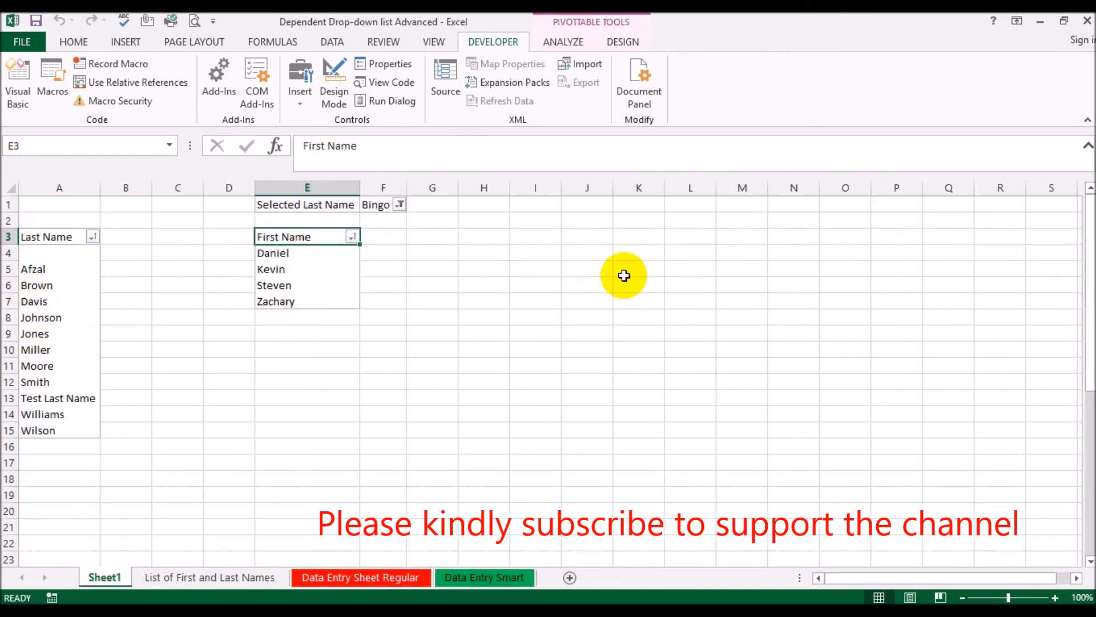
Select the empty-row cell BW9 on Data Entry Smart and check its effect on the flags in List of First and Last Names
left_click(487, 577)
left_click(515, 335)
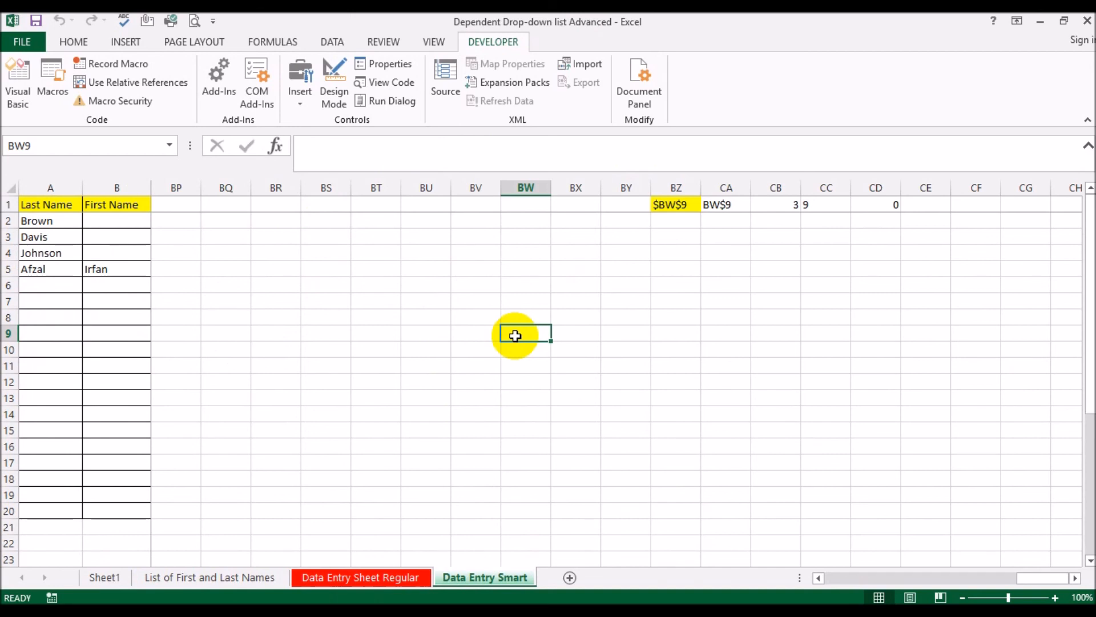
left_click(171, 577)
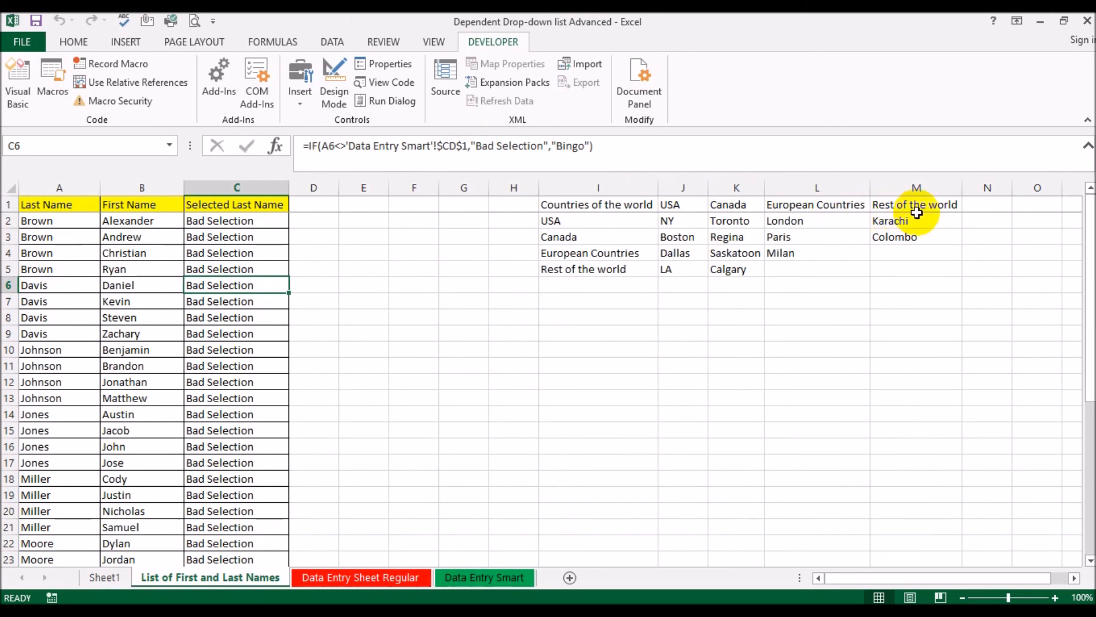
left_click(478, 577)
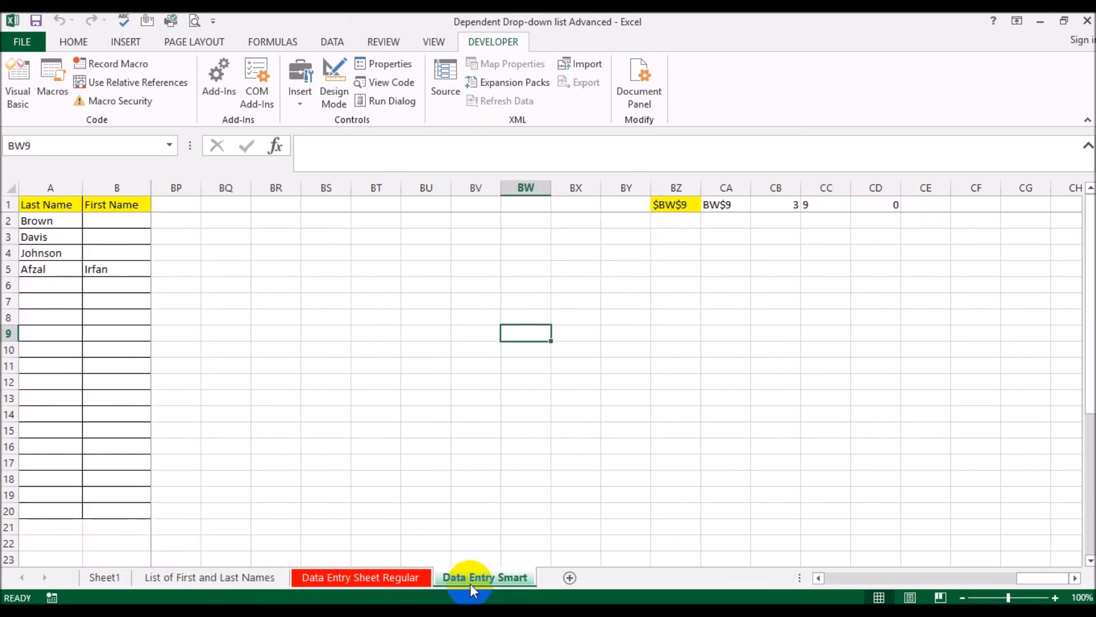